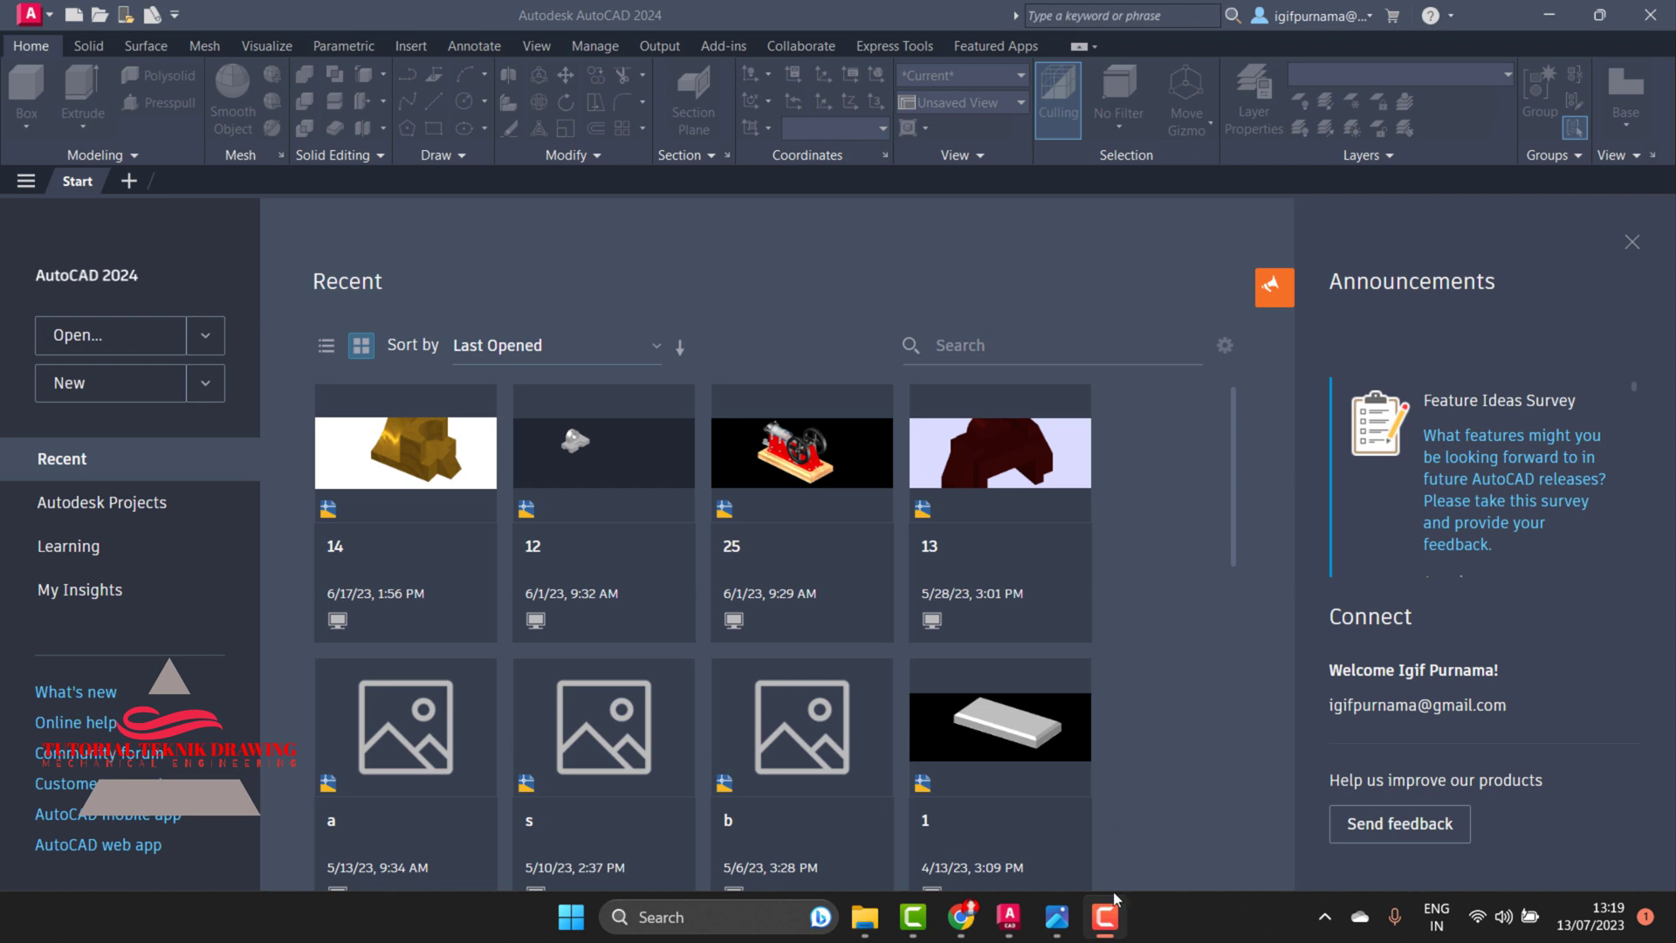
# Glance at the part's reference image, then start a new blank drawing, Drawing2
pyautogui.click(1057, 921)
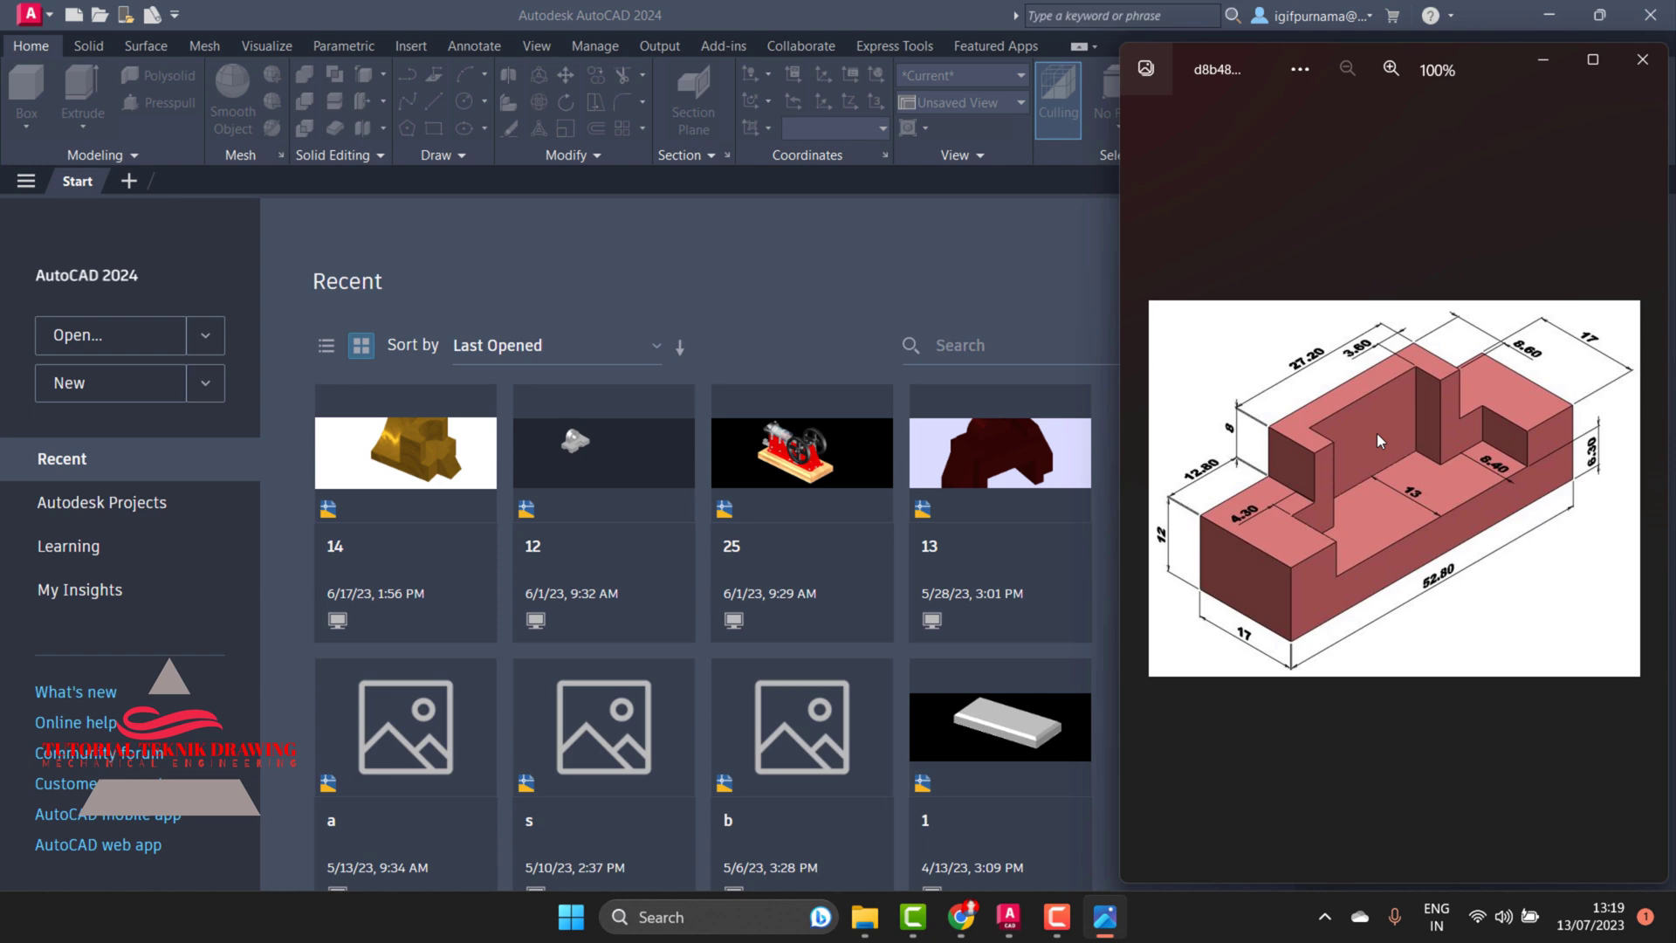
pyautogui.click(1541, 61)
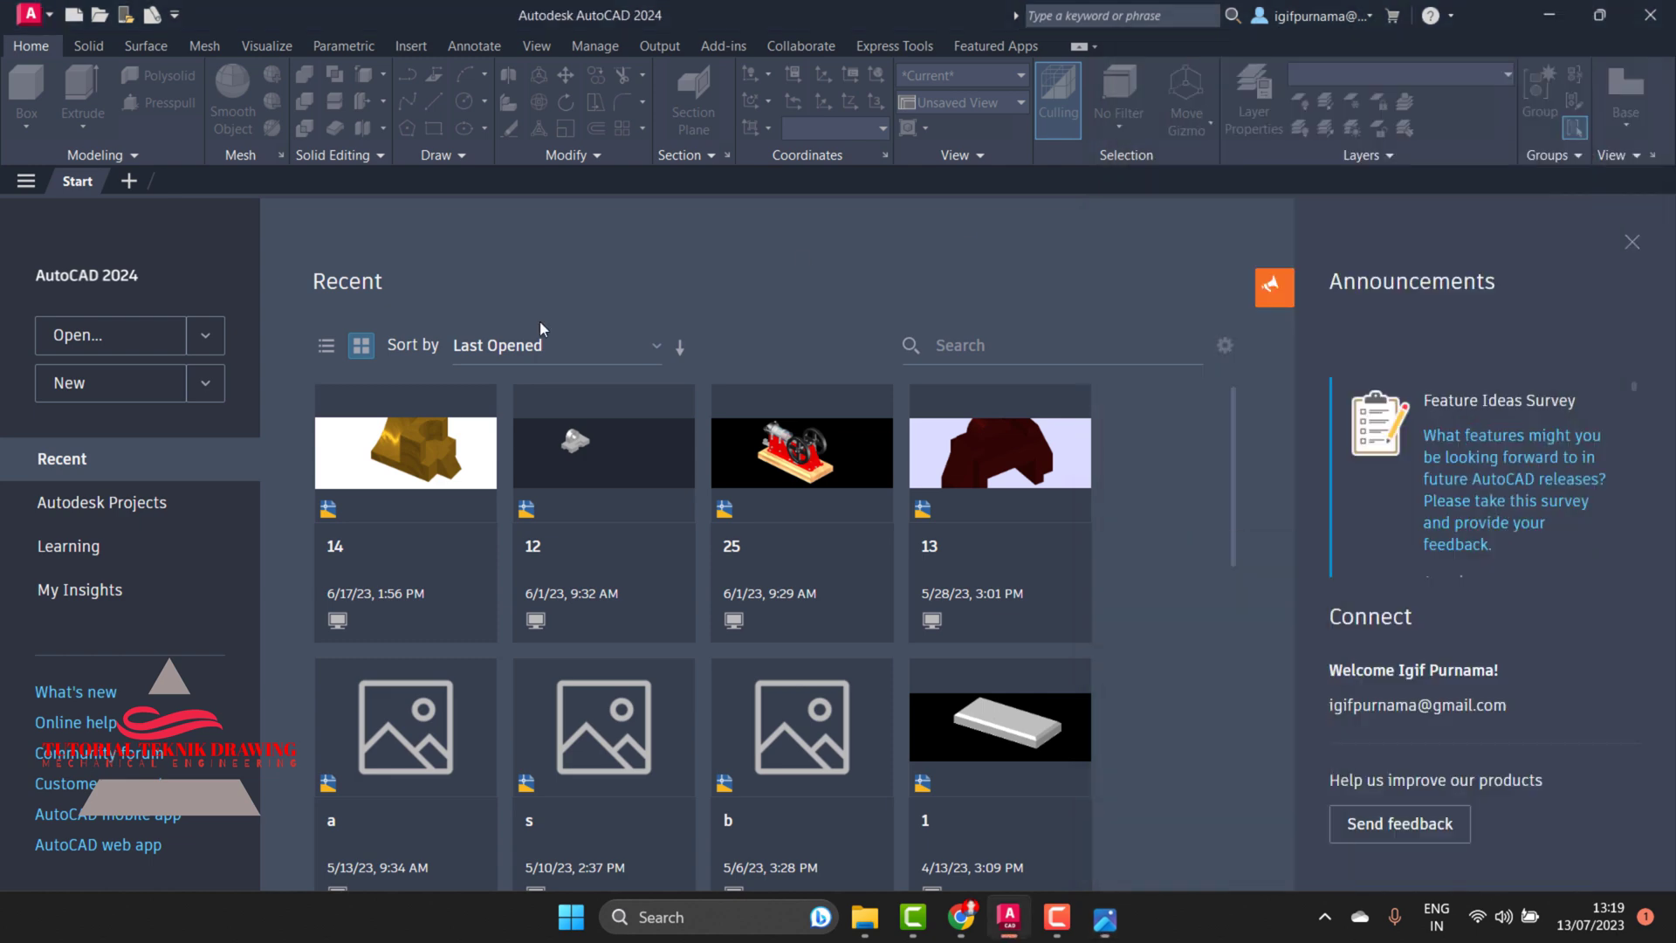
pyautogui.click(104, 403)
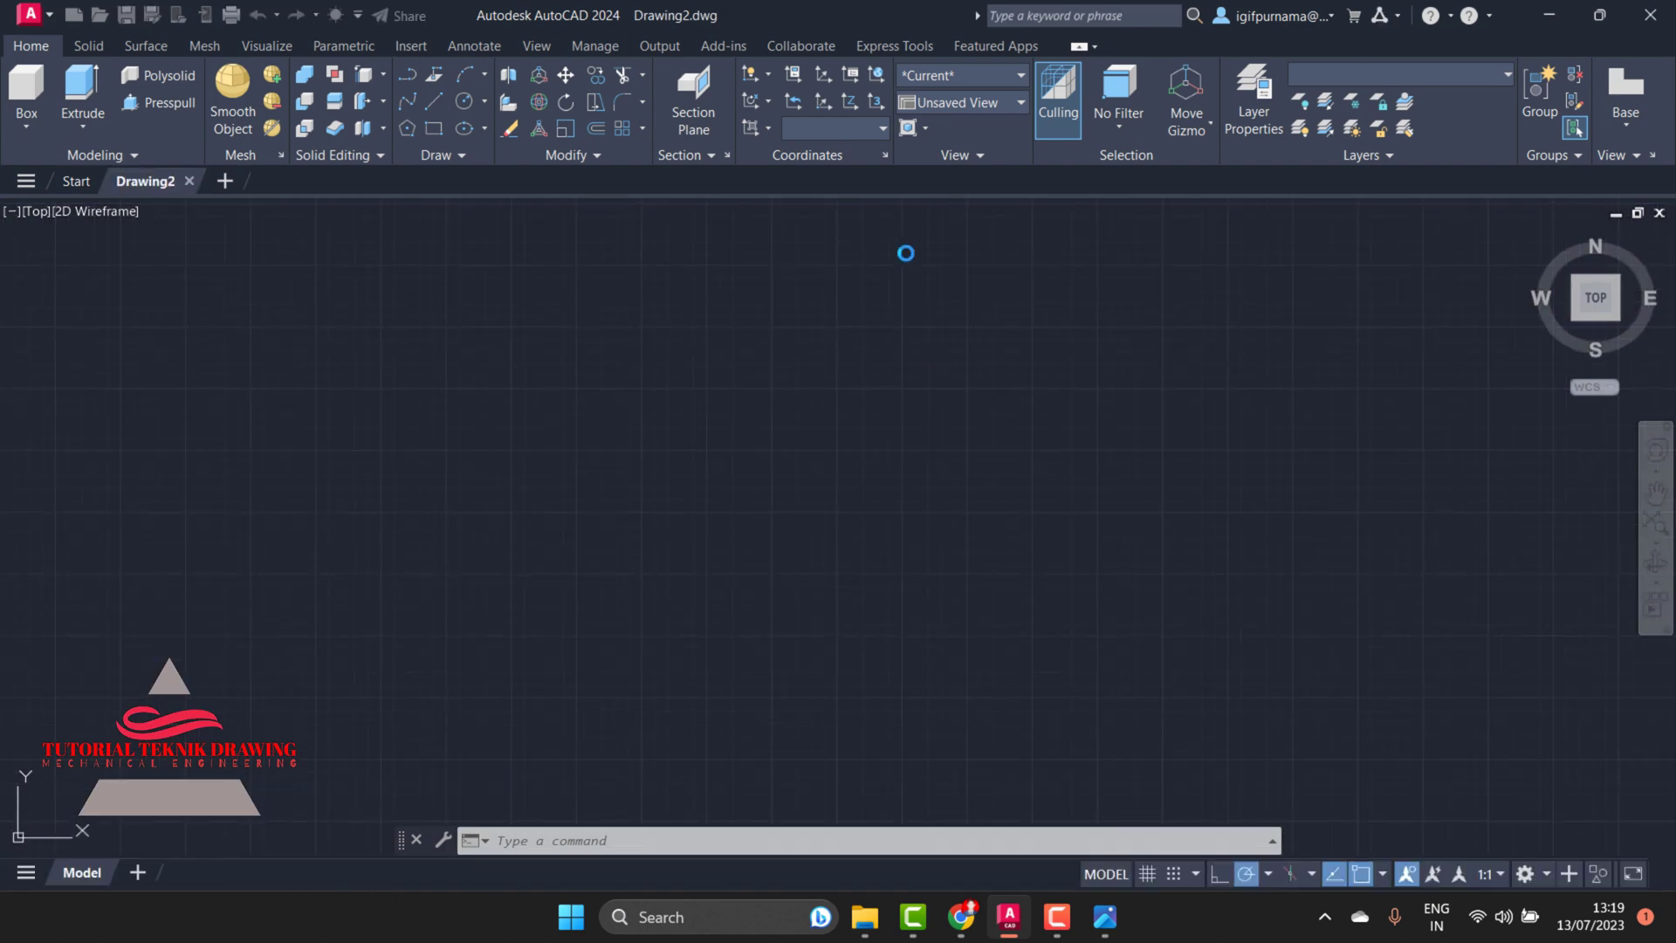
# Enlarge the reference image for a closer look, then return to Drawing2 to sketch
pyautogui.click(1103, 917)
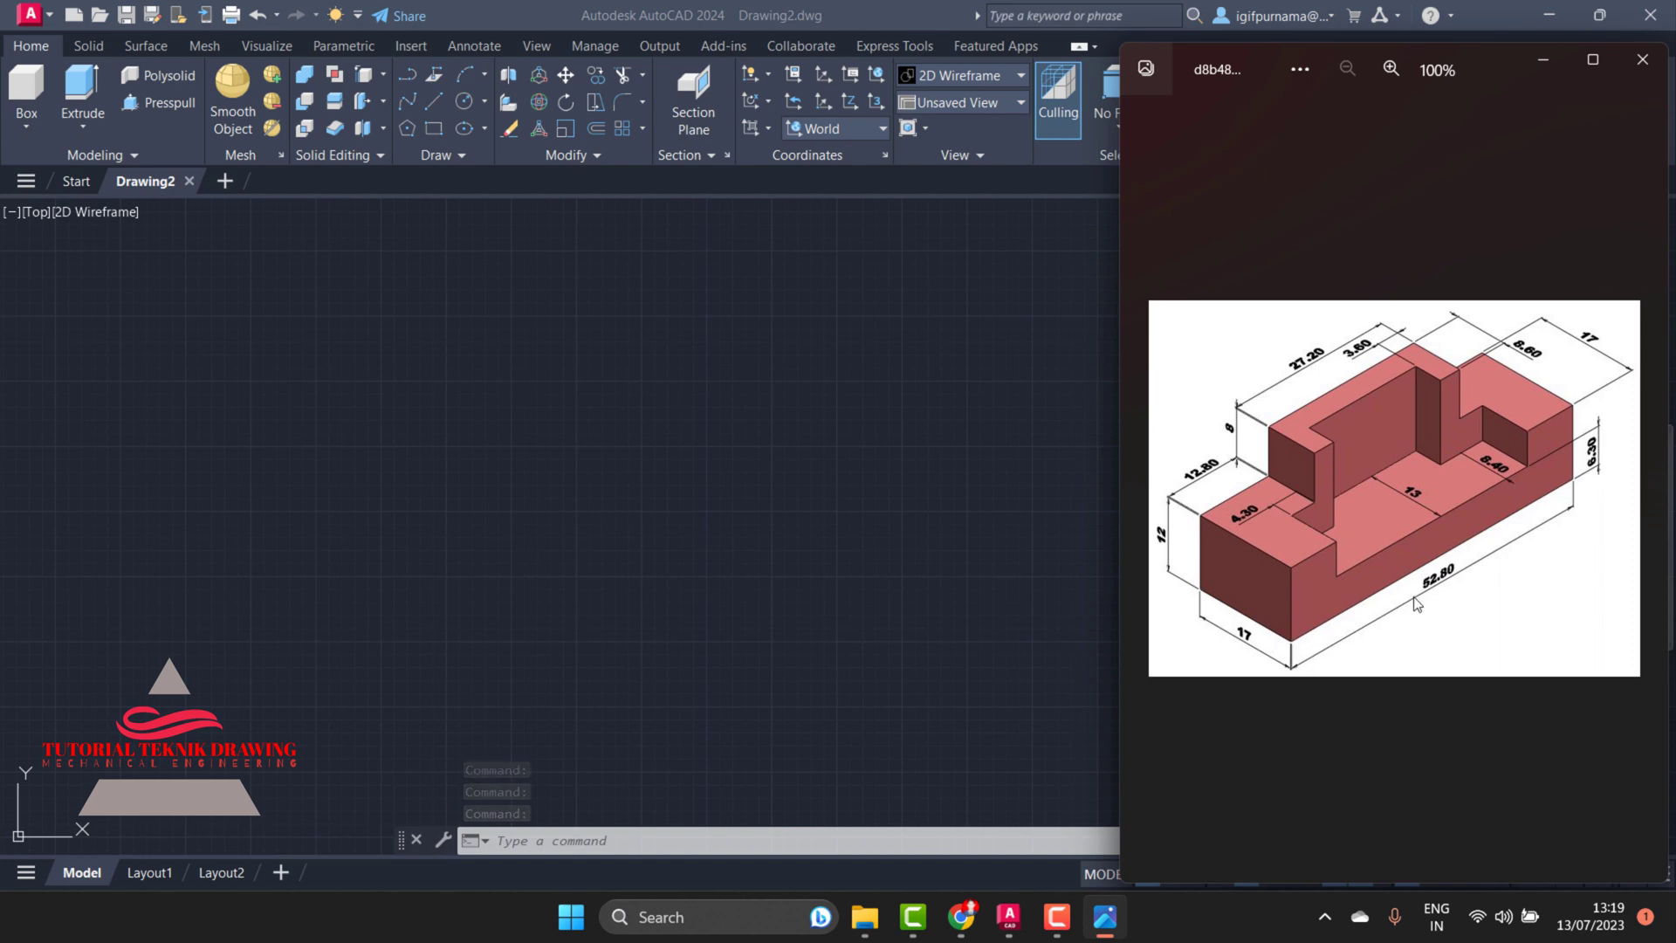
pyautogui.click(1391, 70)
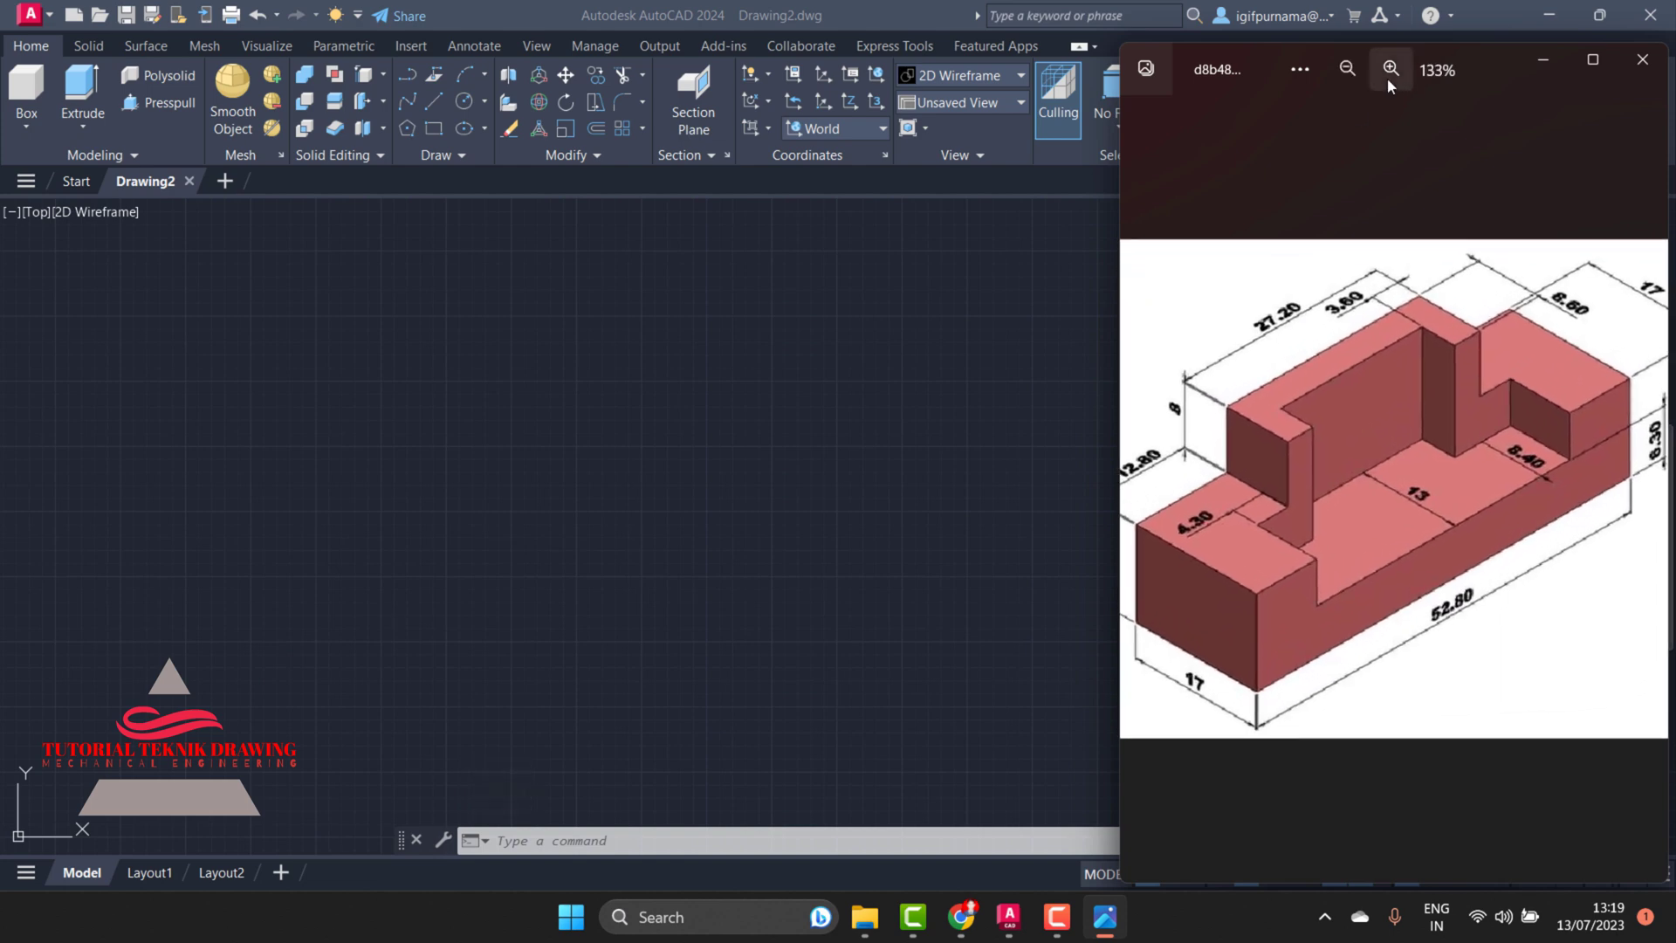
pyautogui.click(1389, 80)
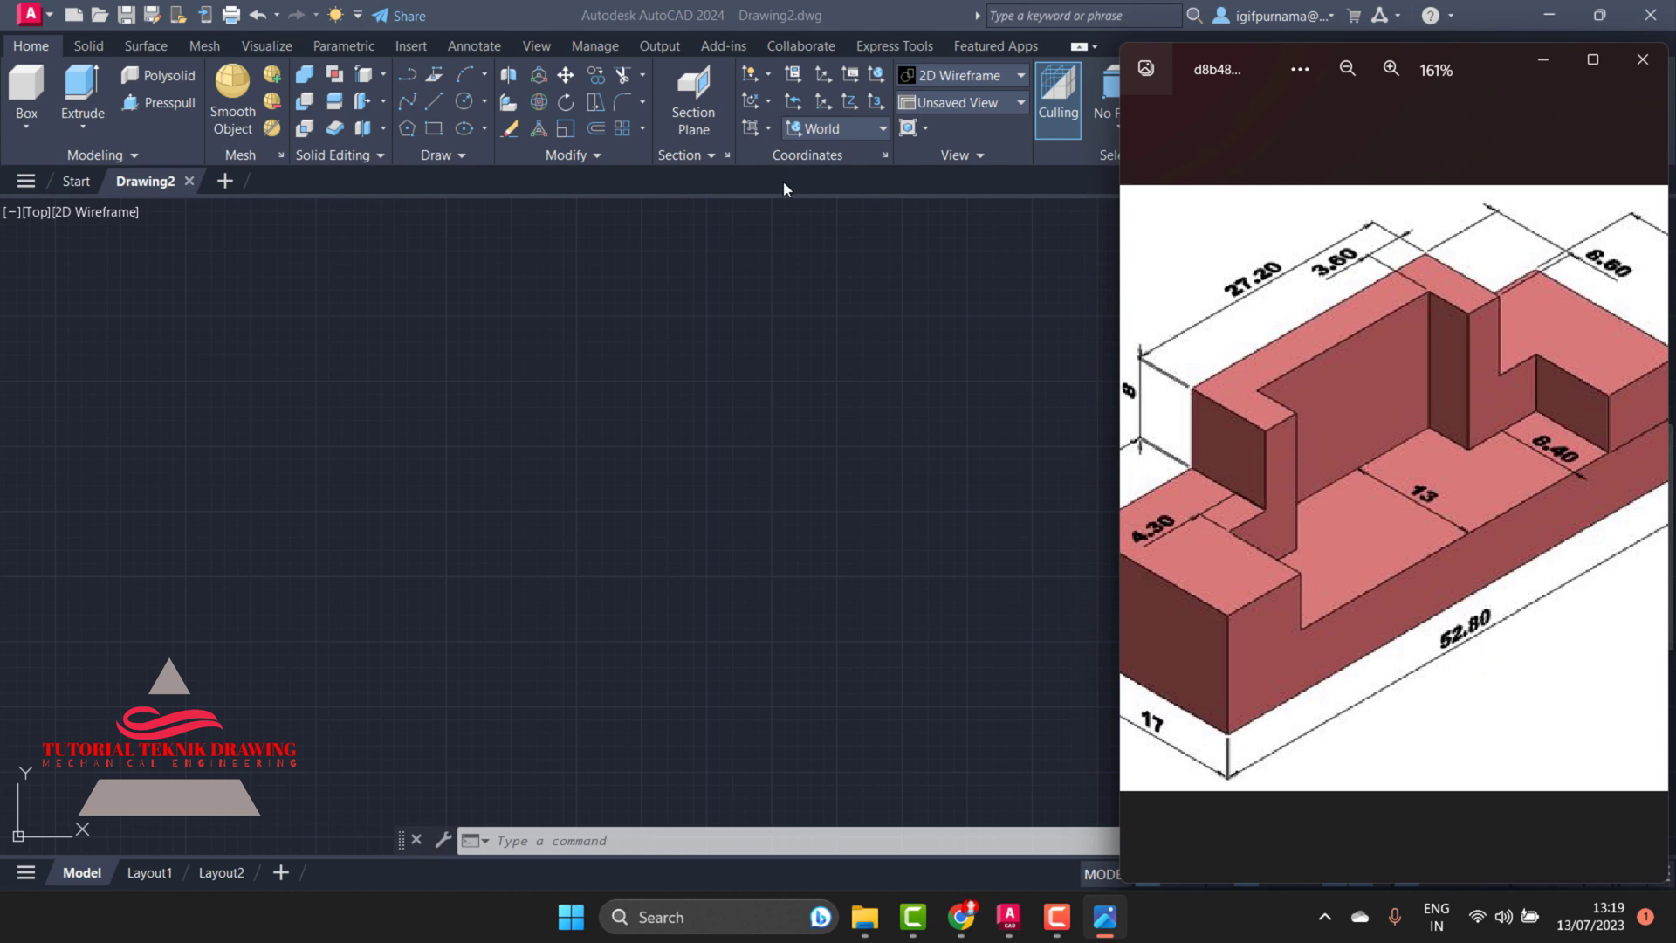
pyautogui.click(436, 113)
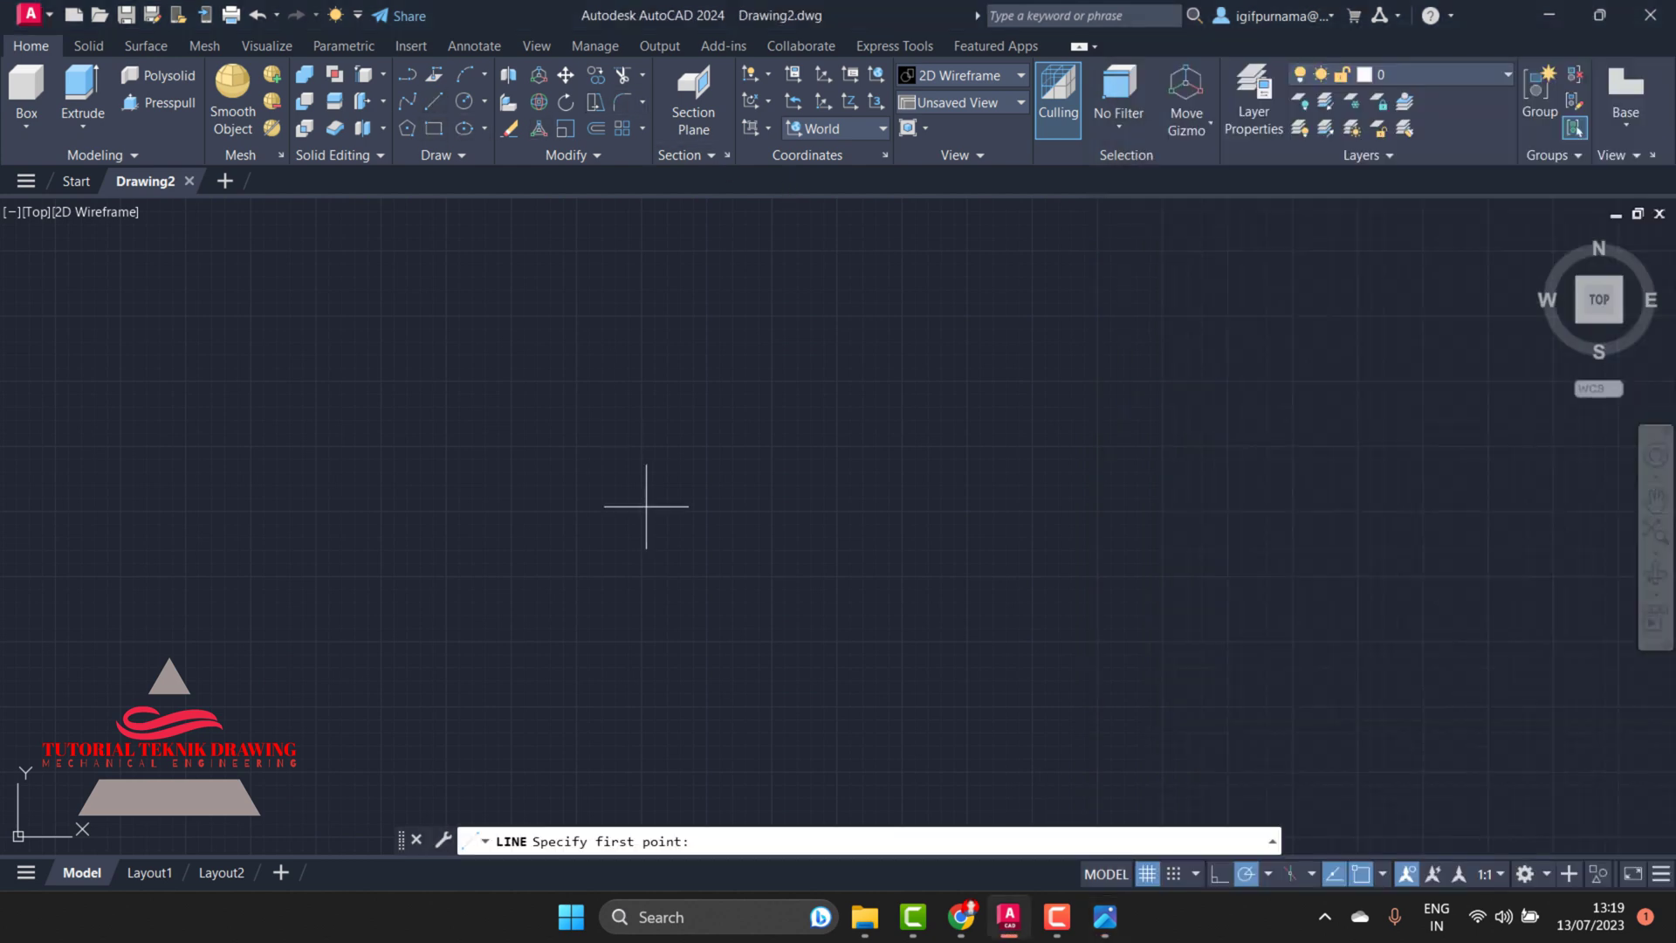
# Draw the 52.80-long bottom edge and check the reference images for the height
pyautogui.click(556, 504)
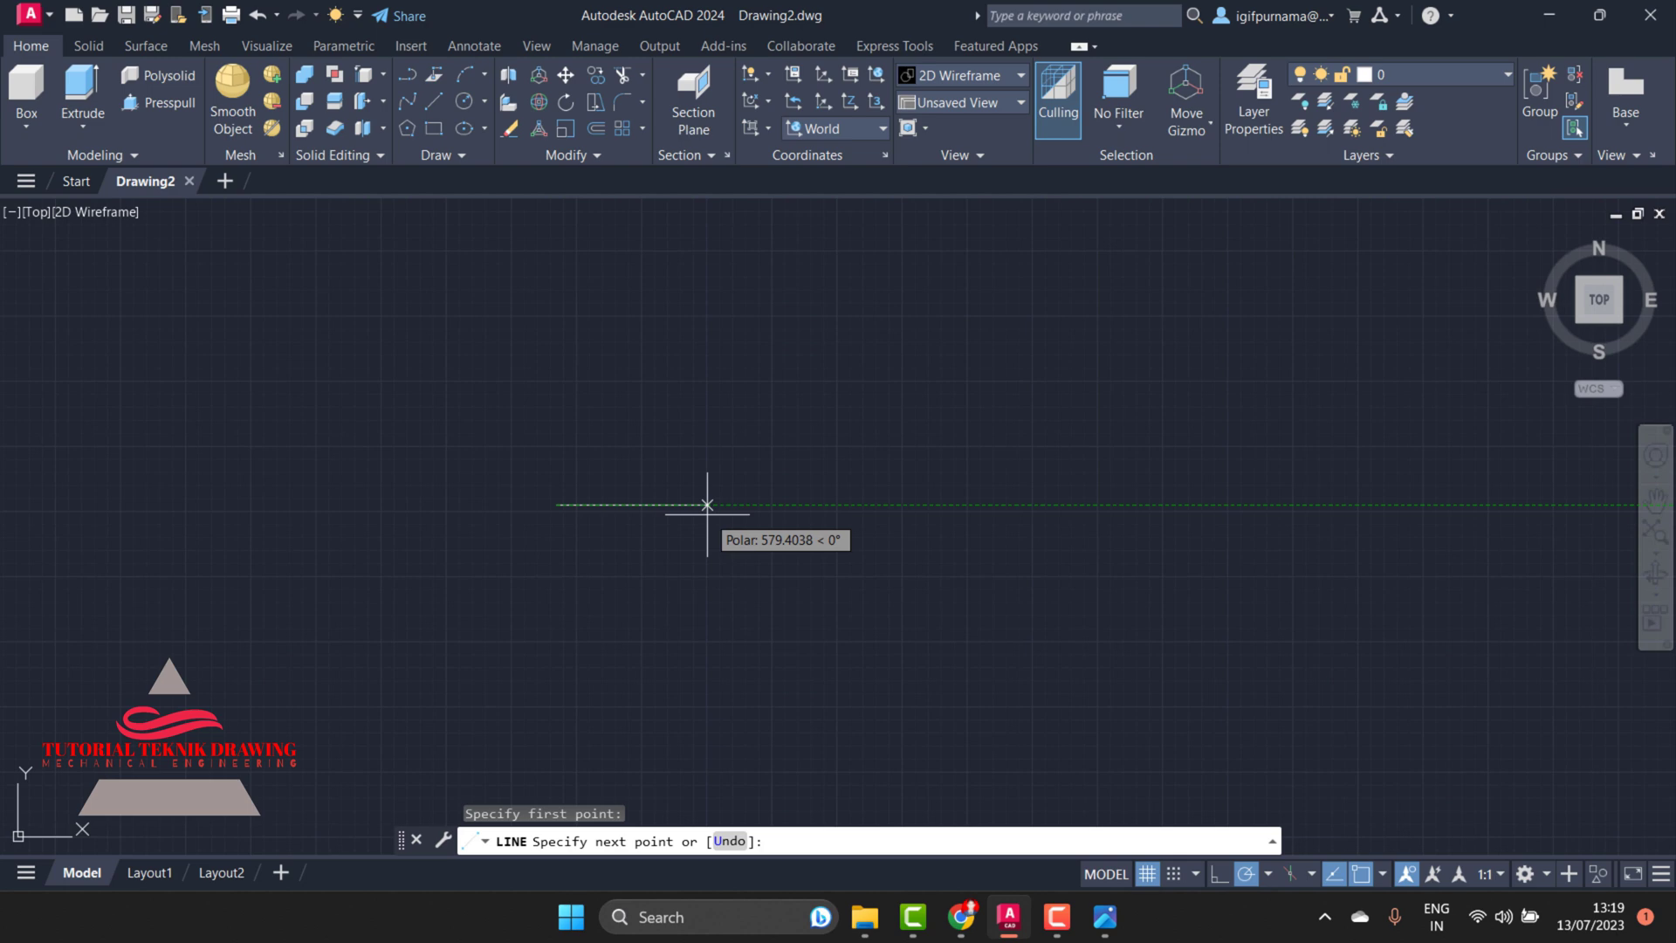
pyautogui.write('52')
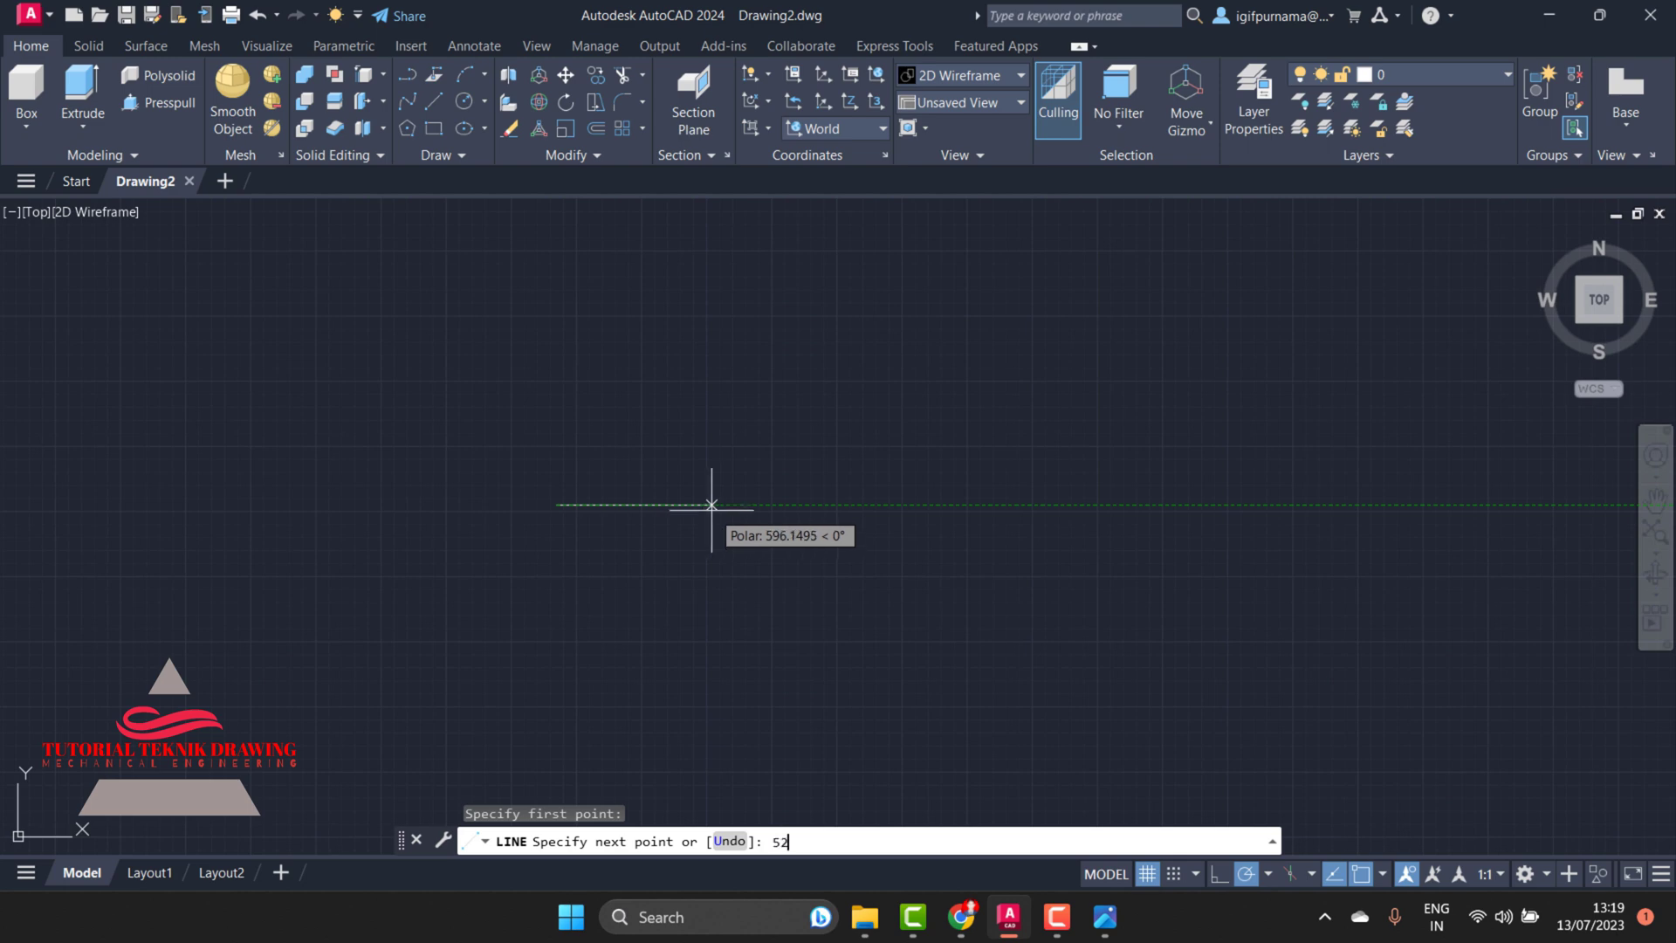
pyautogui.write('.8')
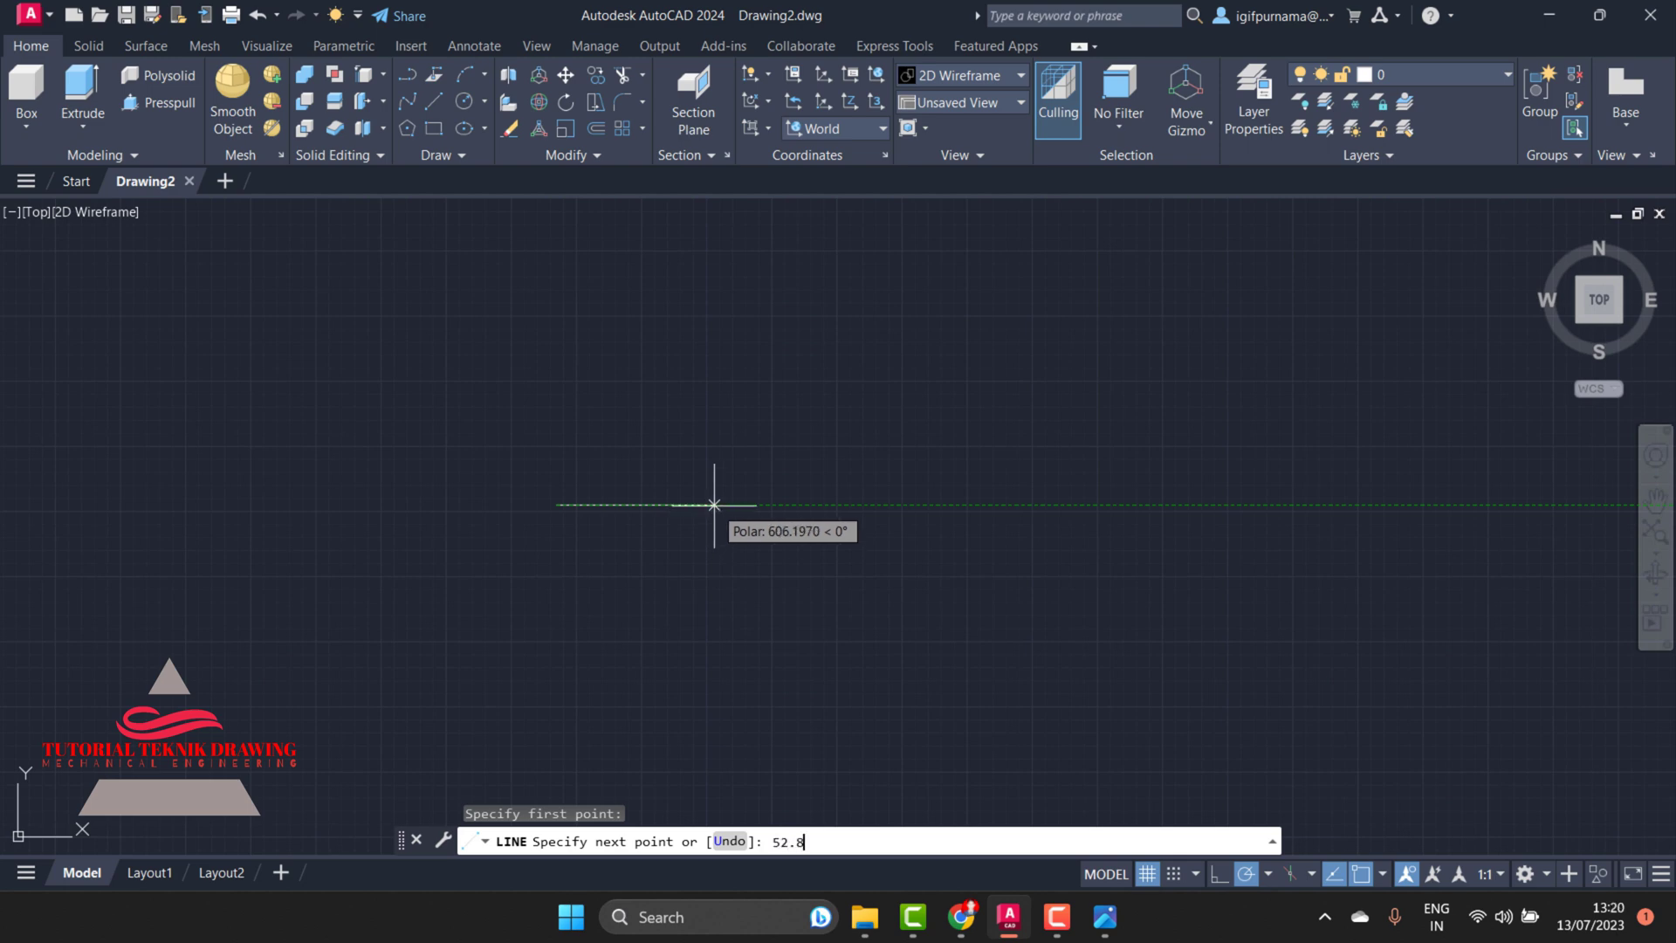
pyautogui.write('0')
pyautogui.press('Return')
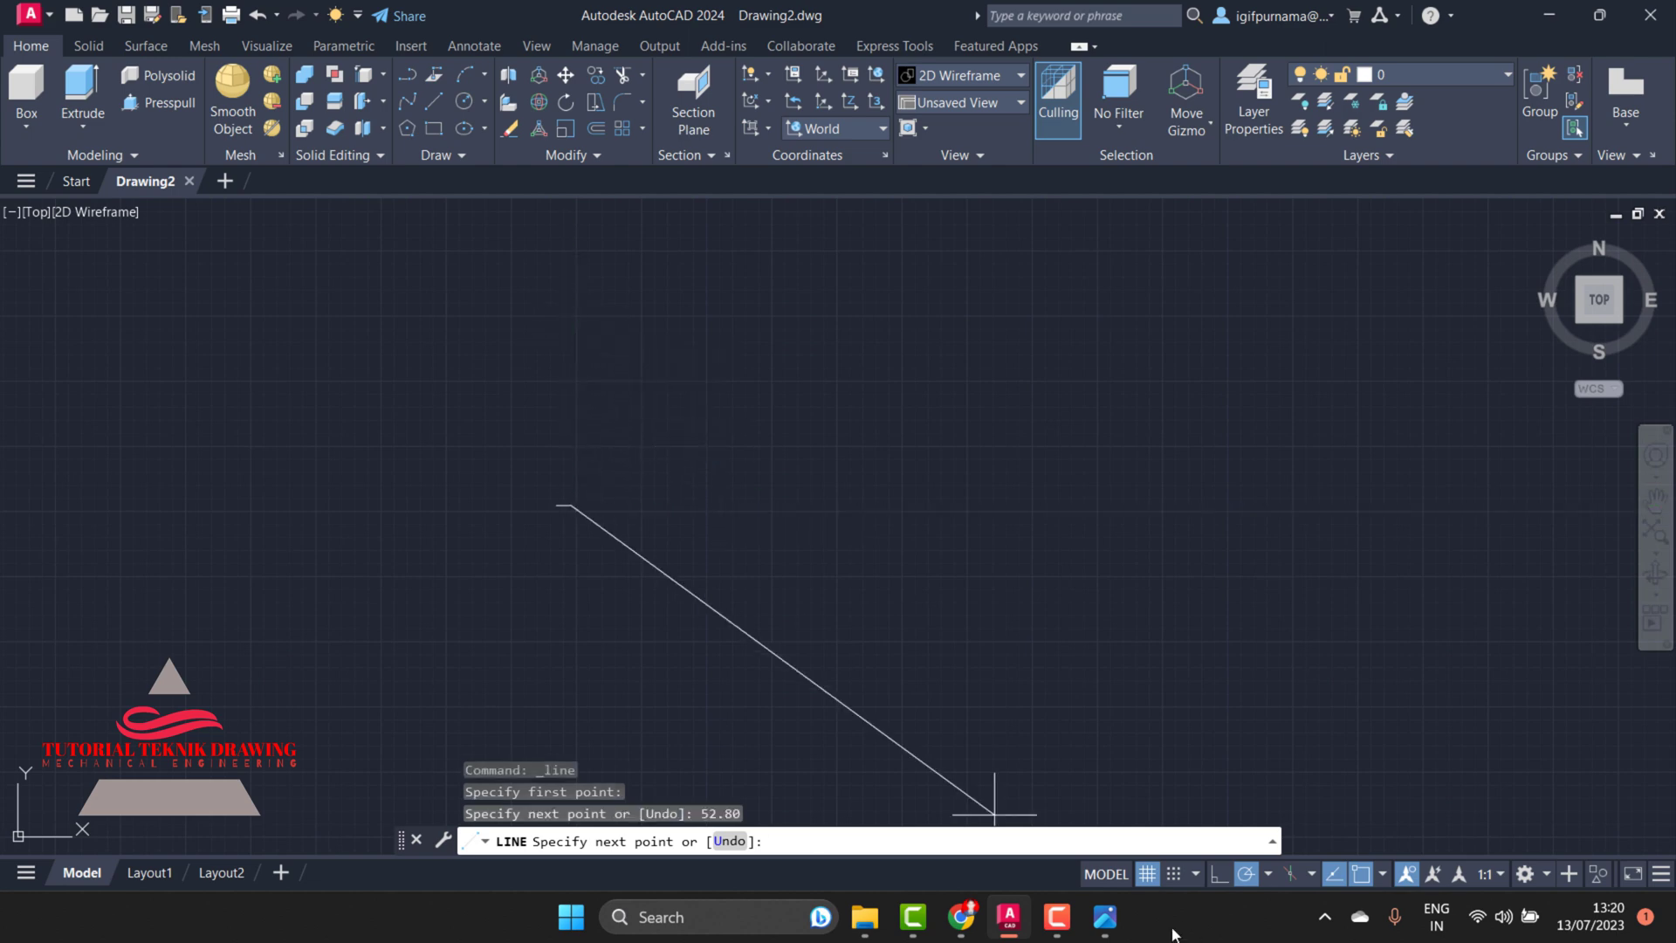
pyautogui.click(1117, 921)
pyautogui.click(1138, 489)
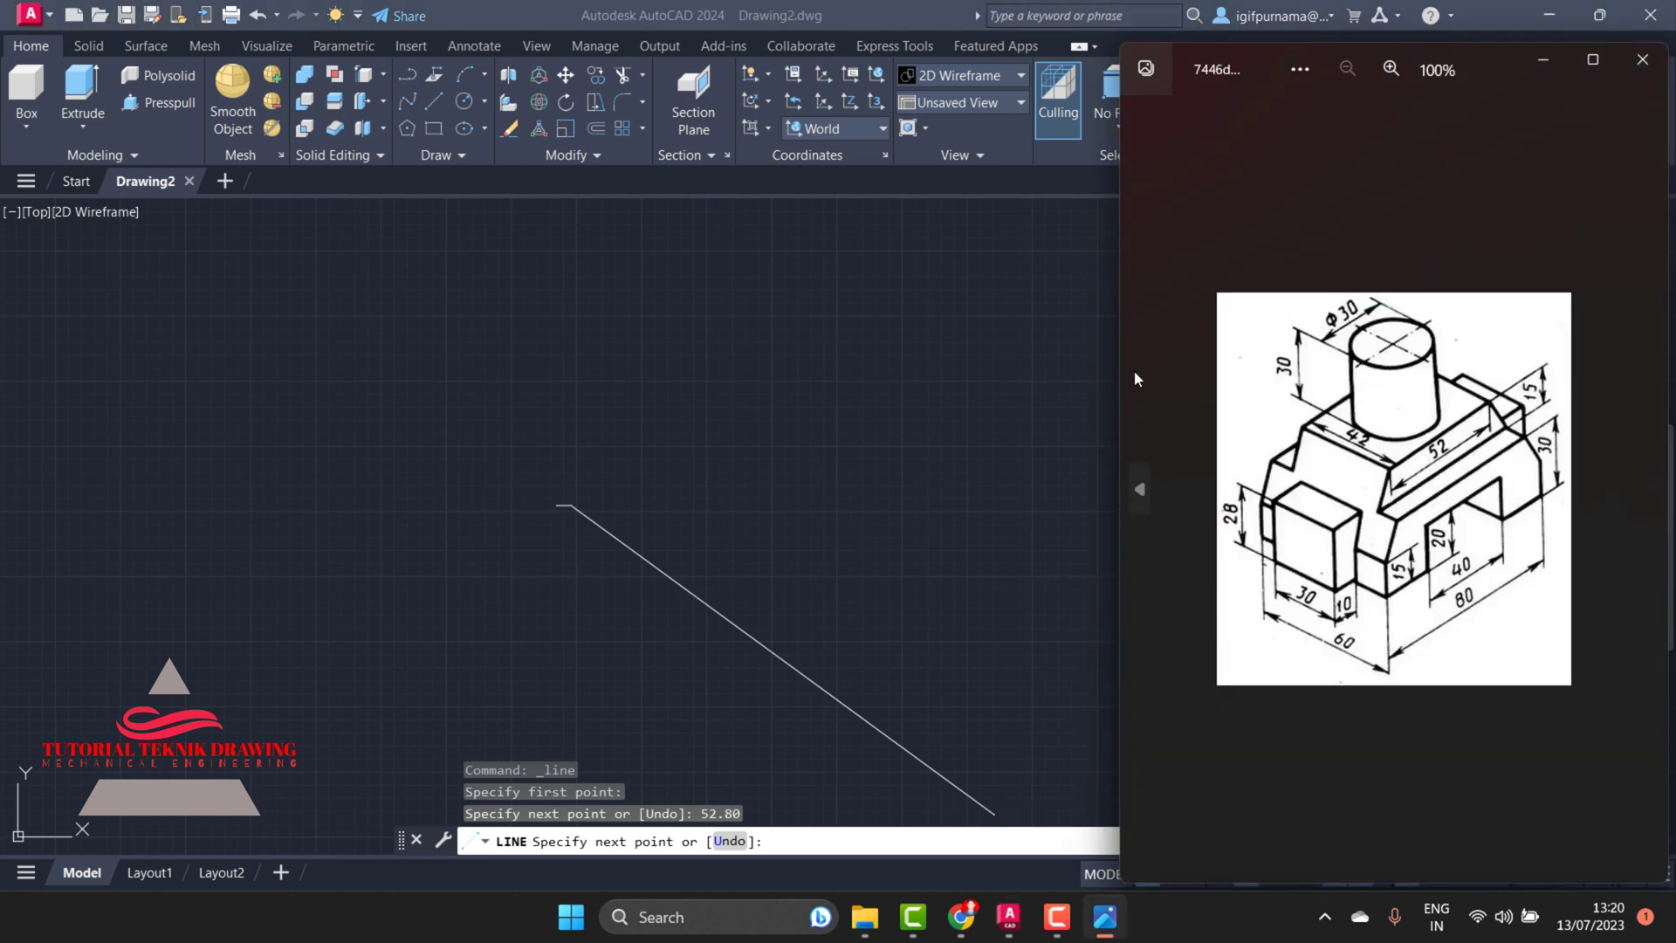
pyautogui.click(1139, 488)
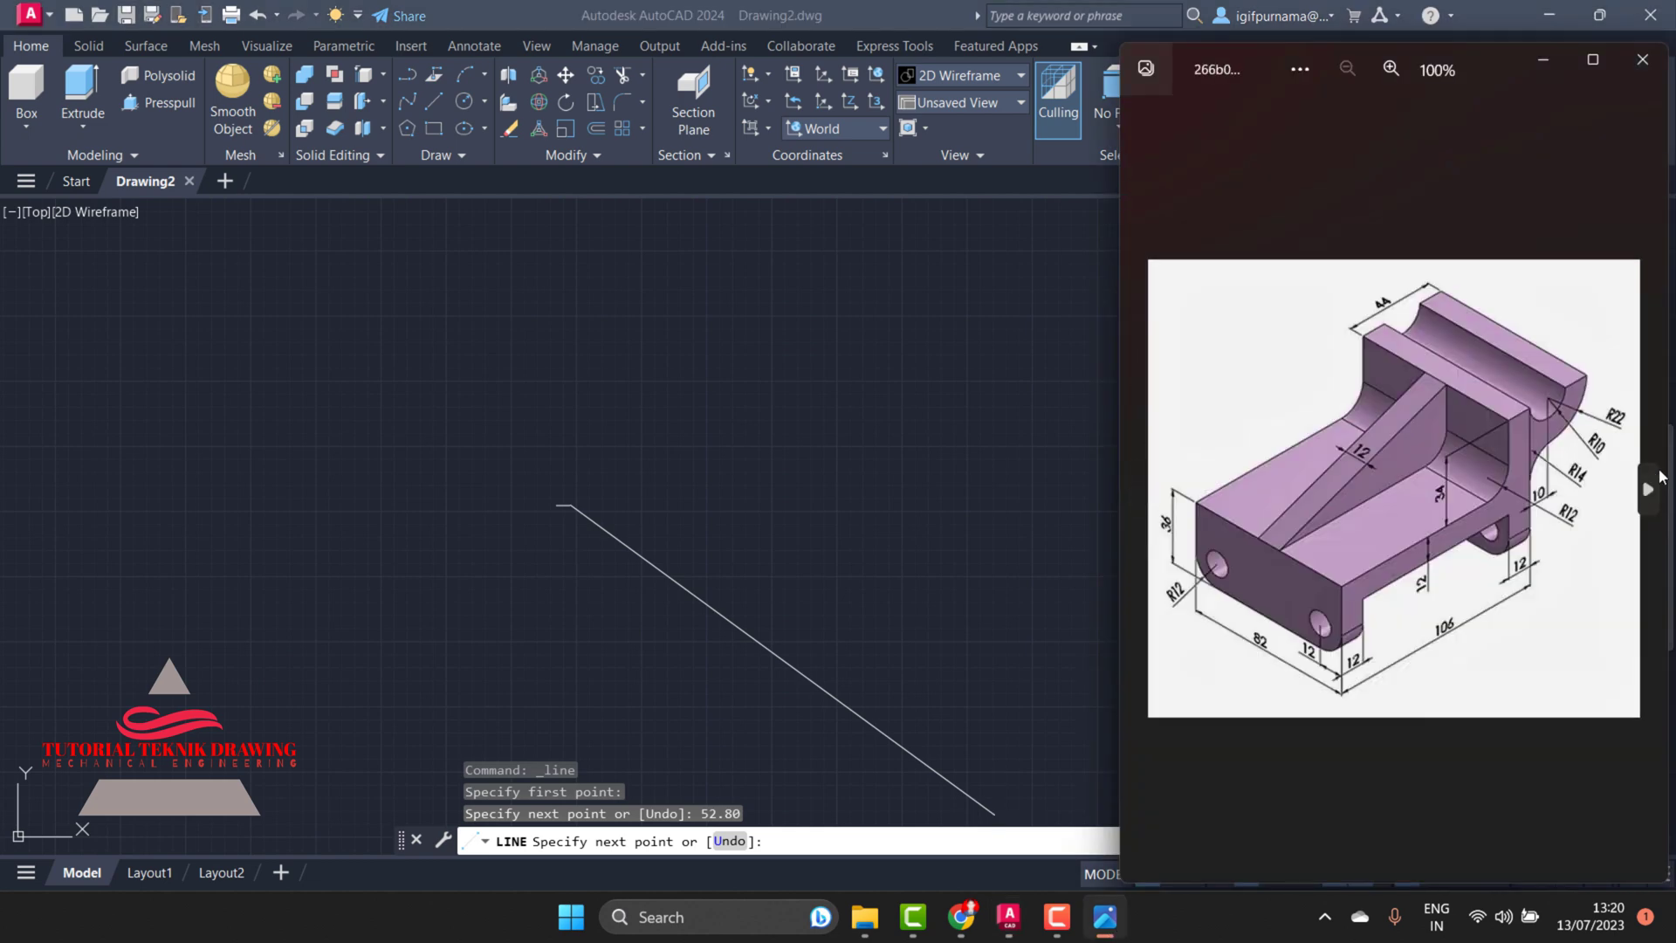
pyautogui.click(1648, 489)
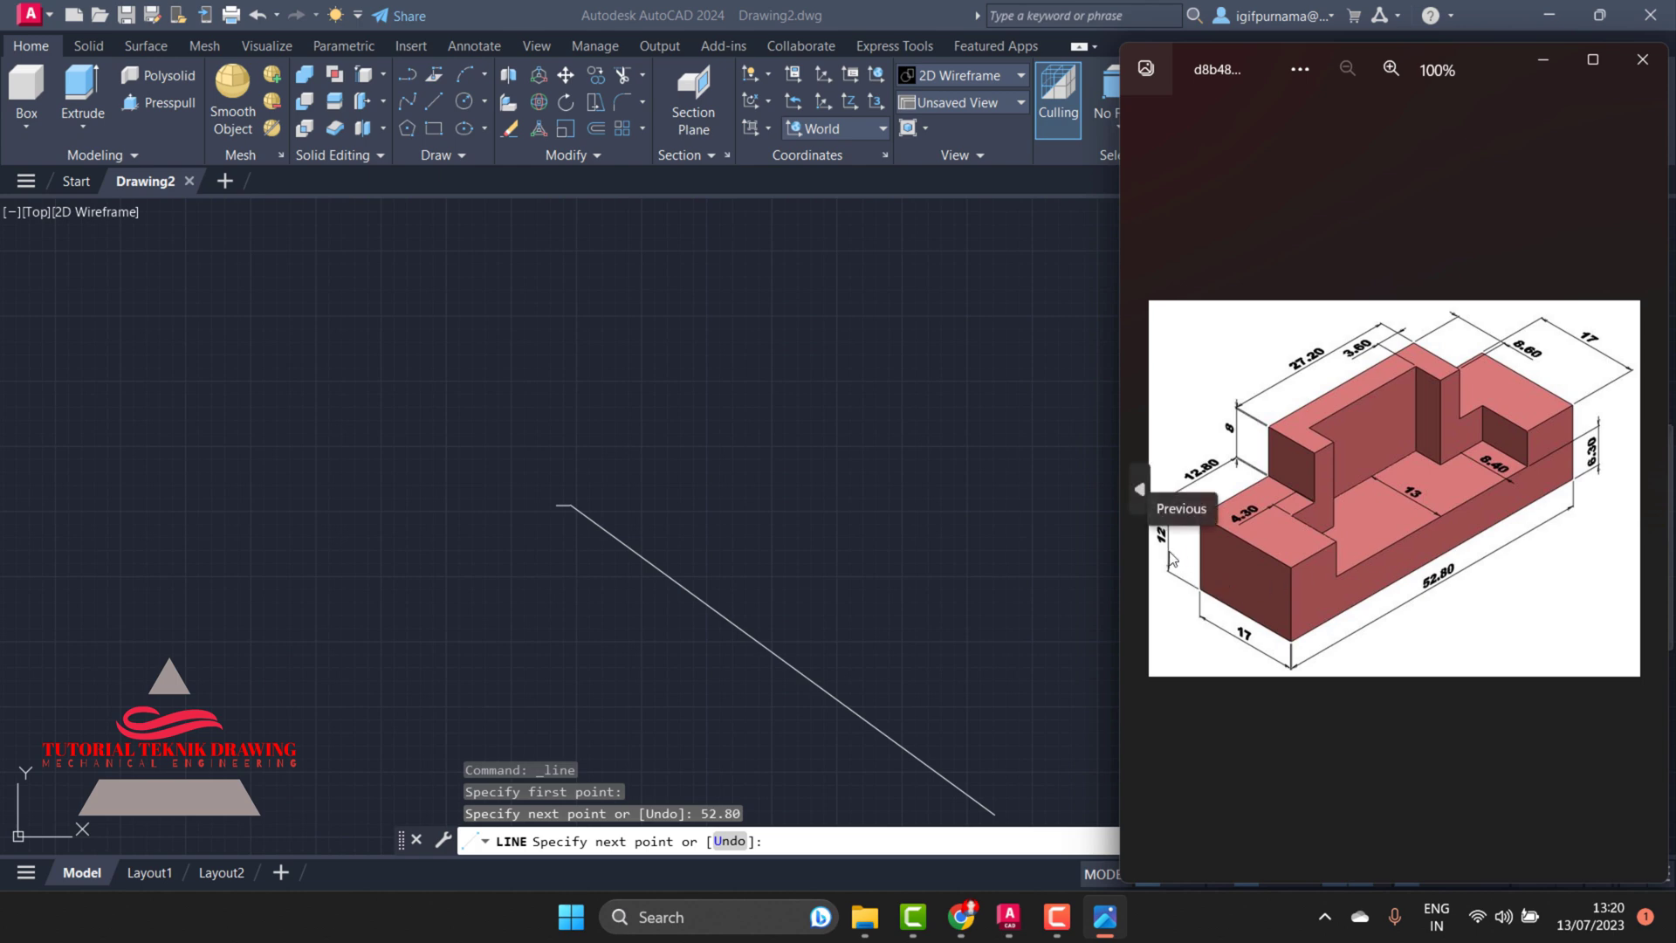
pyautogui.click(1542, 60)
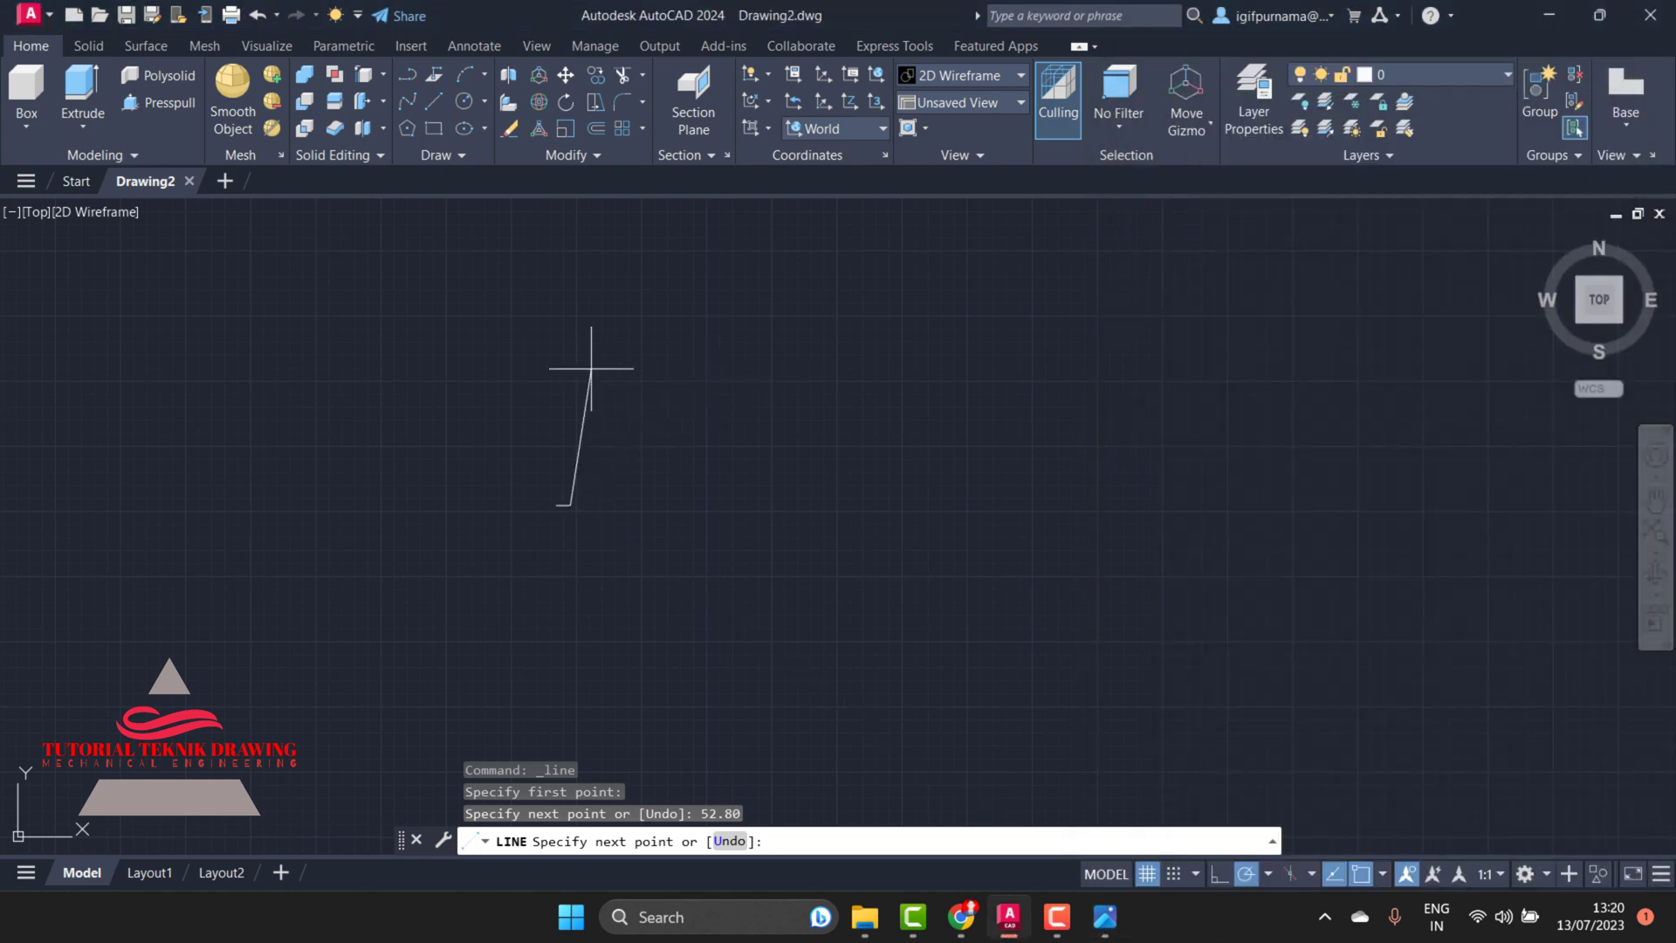
# Add the 12-unit side edges, undoing the extra segment to finish the rectangle
pyautogui.write('12')
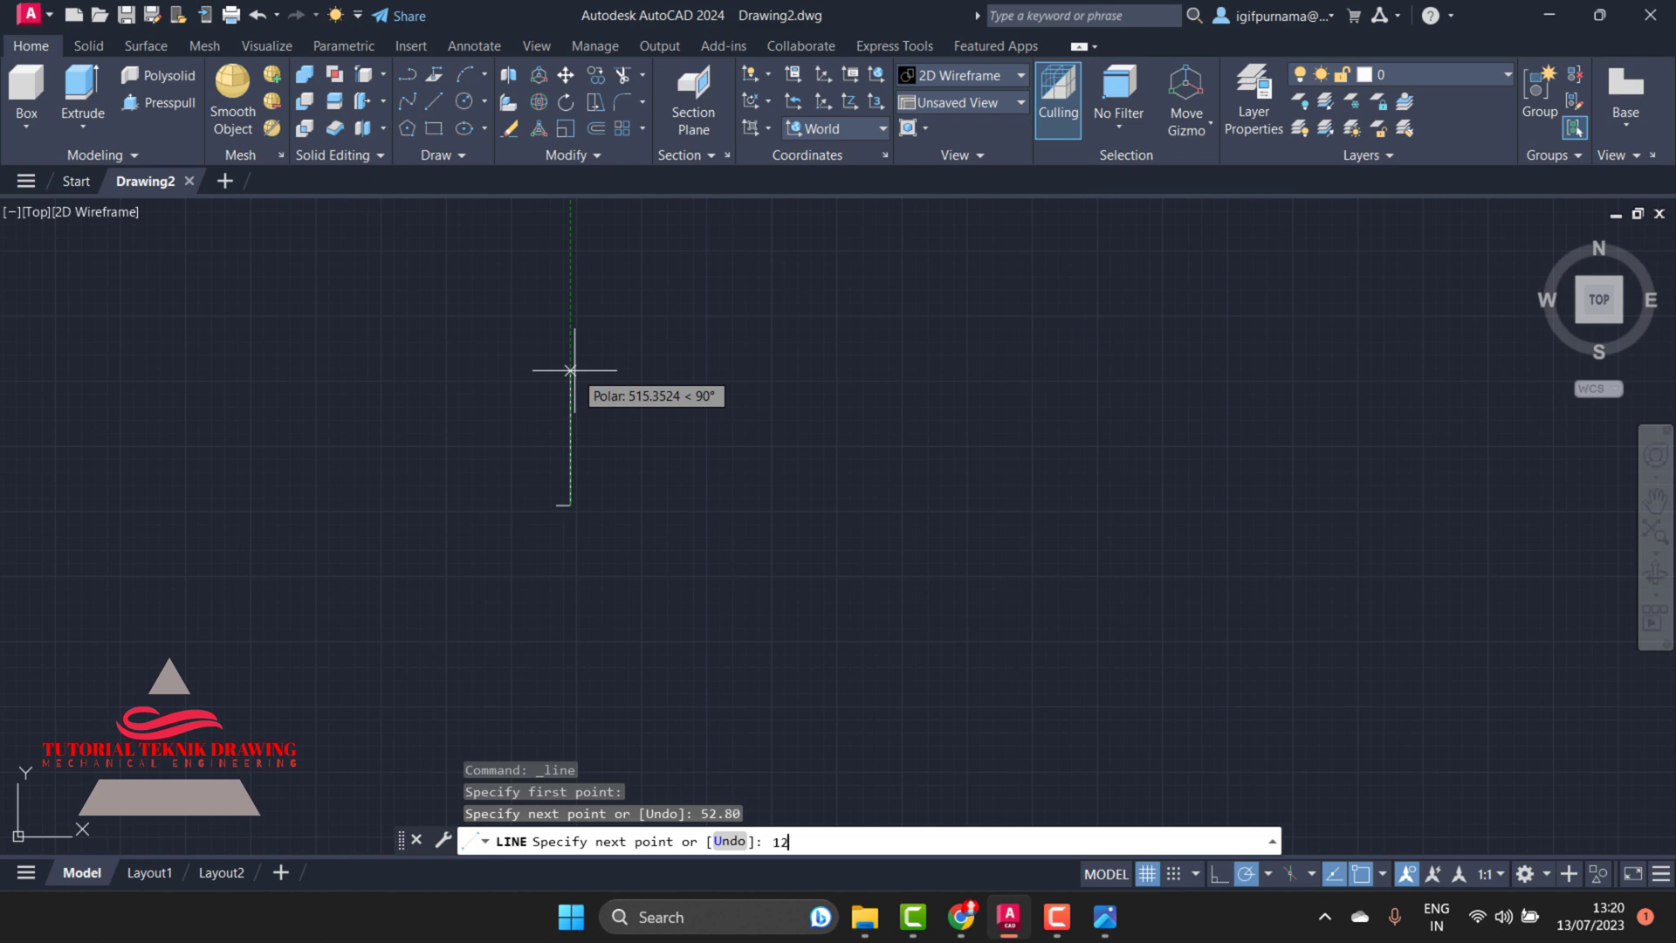
pyautogui.press('Return')
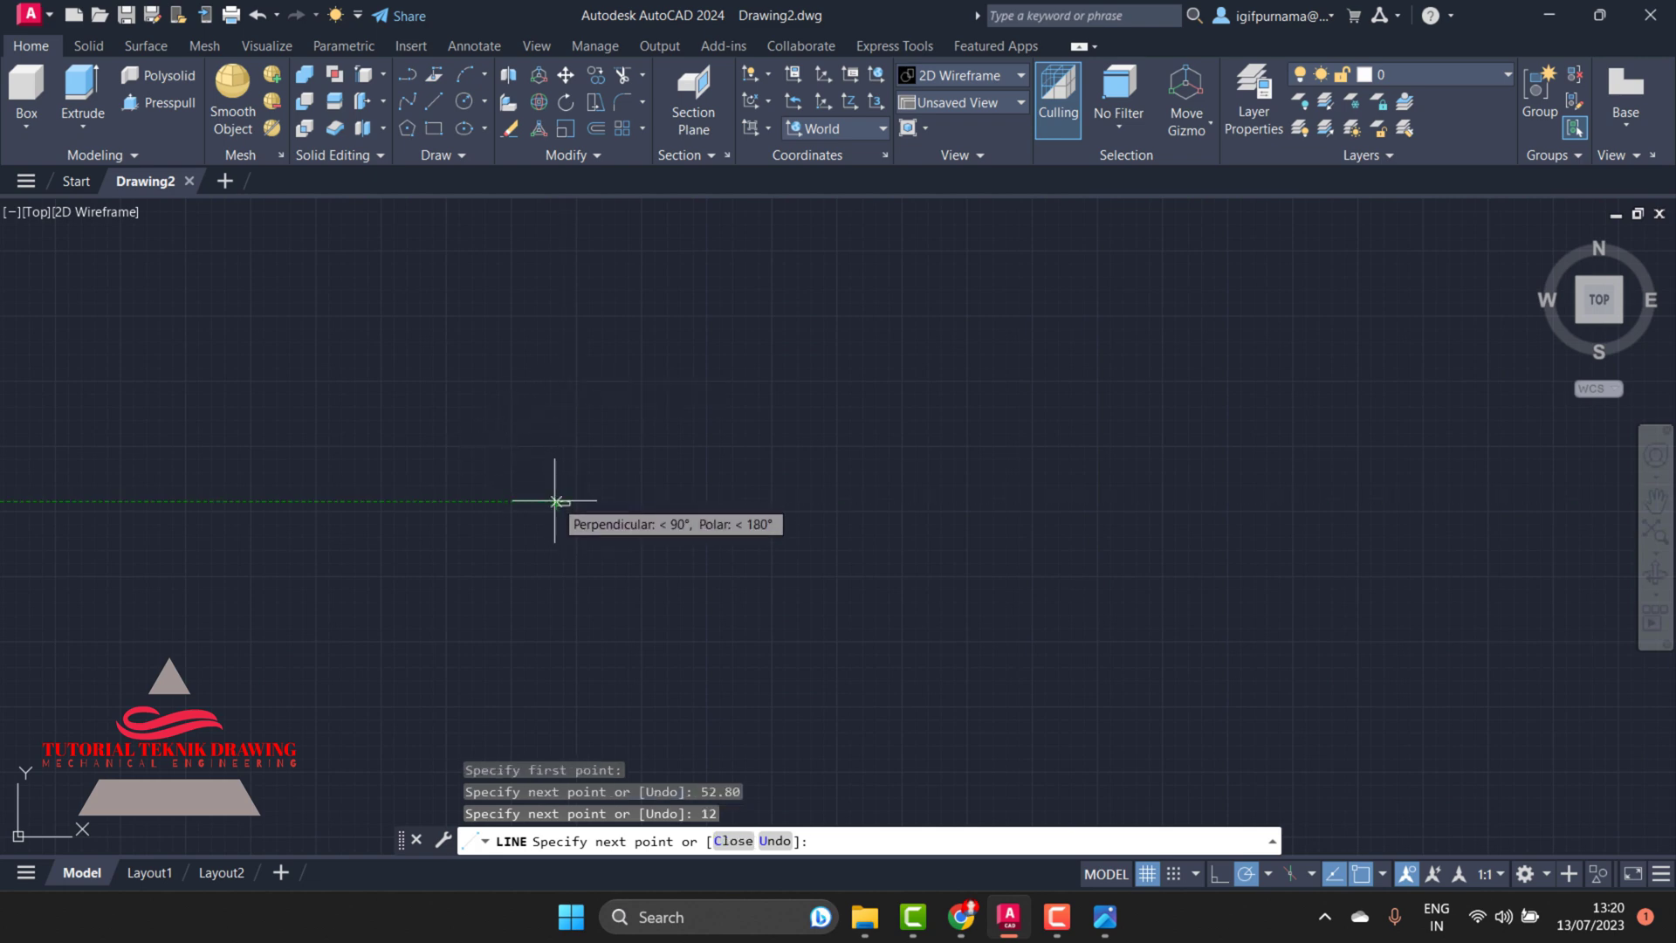
pyautogui.write('12')
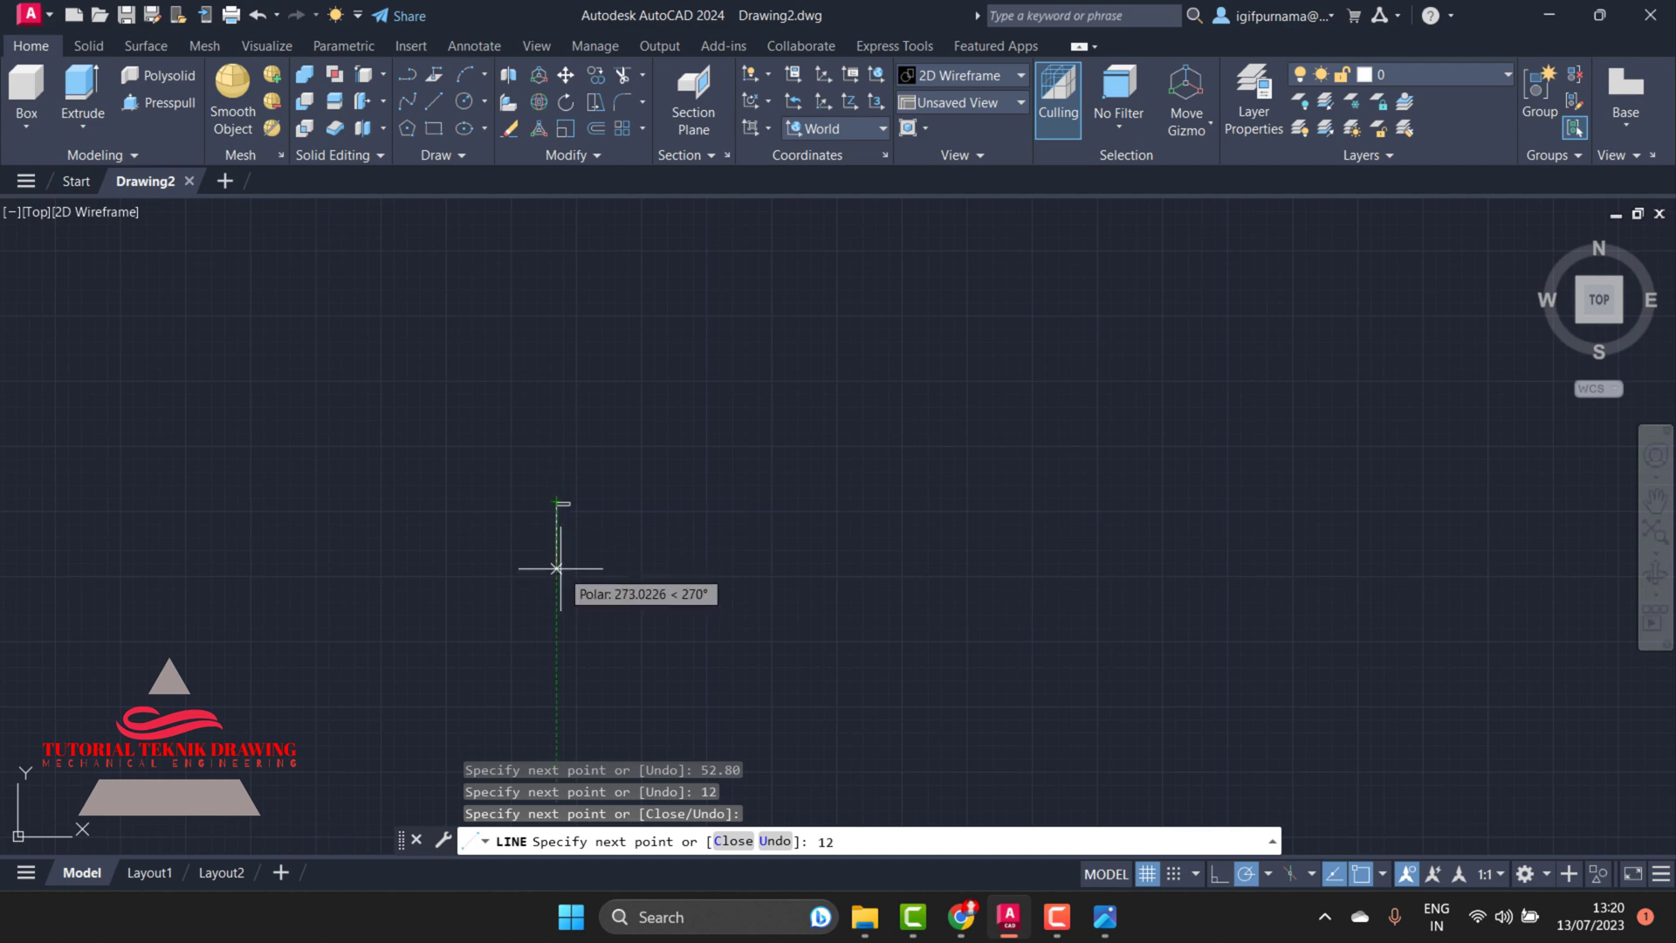
pyautogui.press('Return')
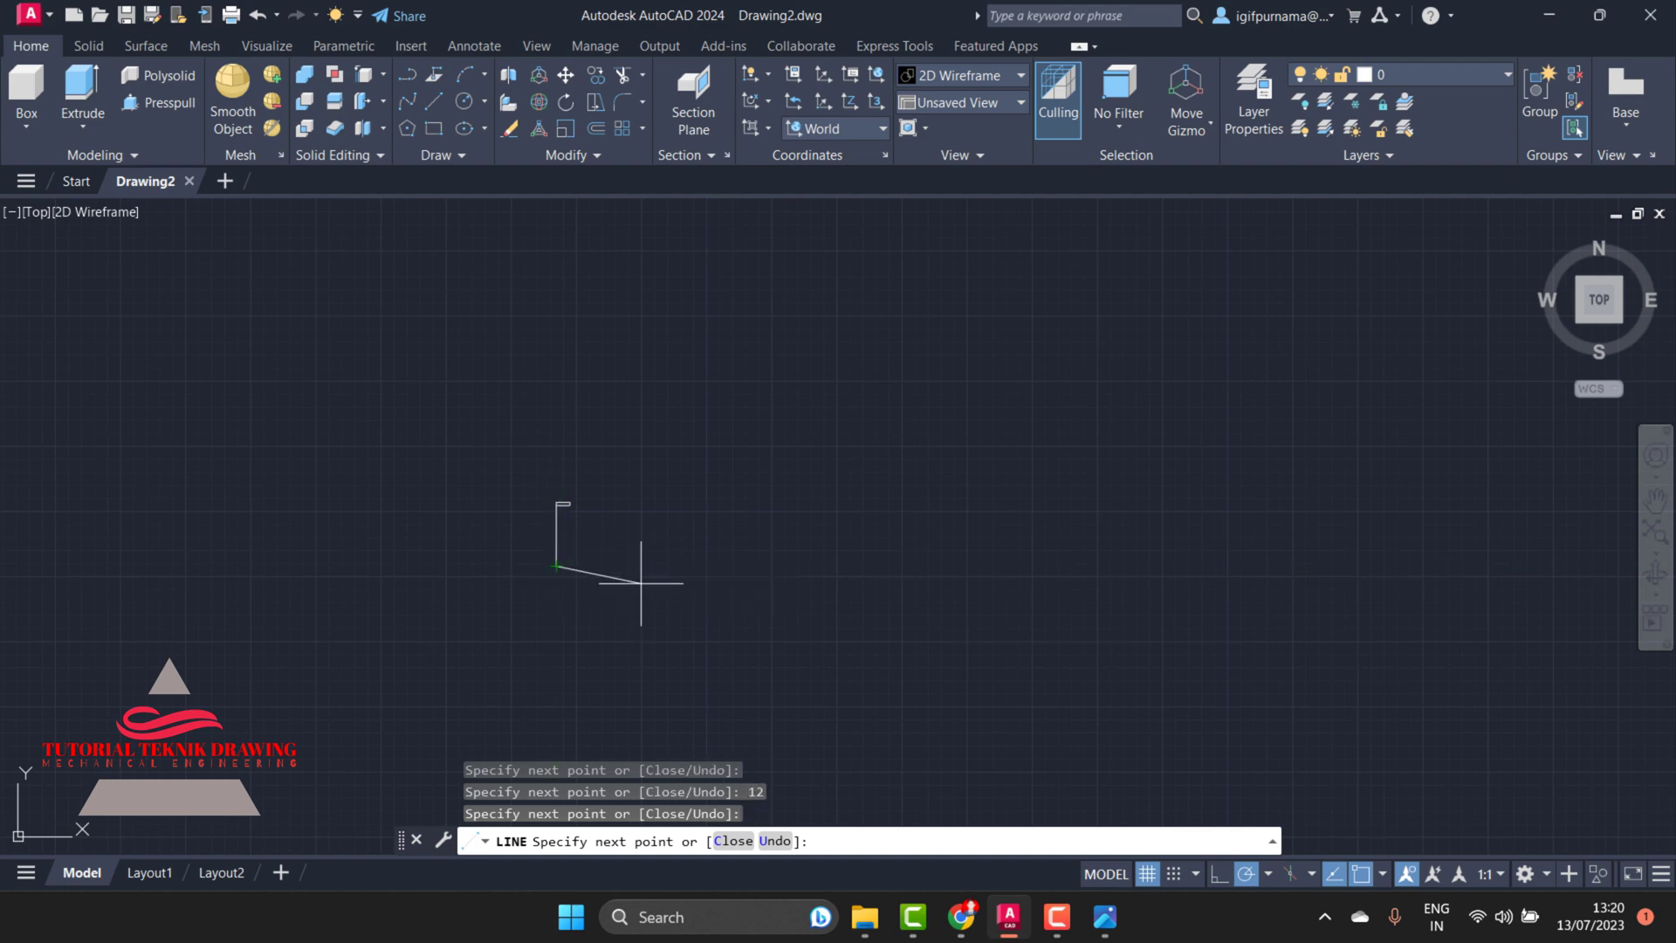
pyautogui.hotkey('ctrl', 'z')
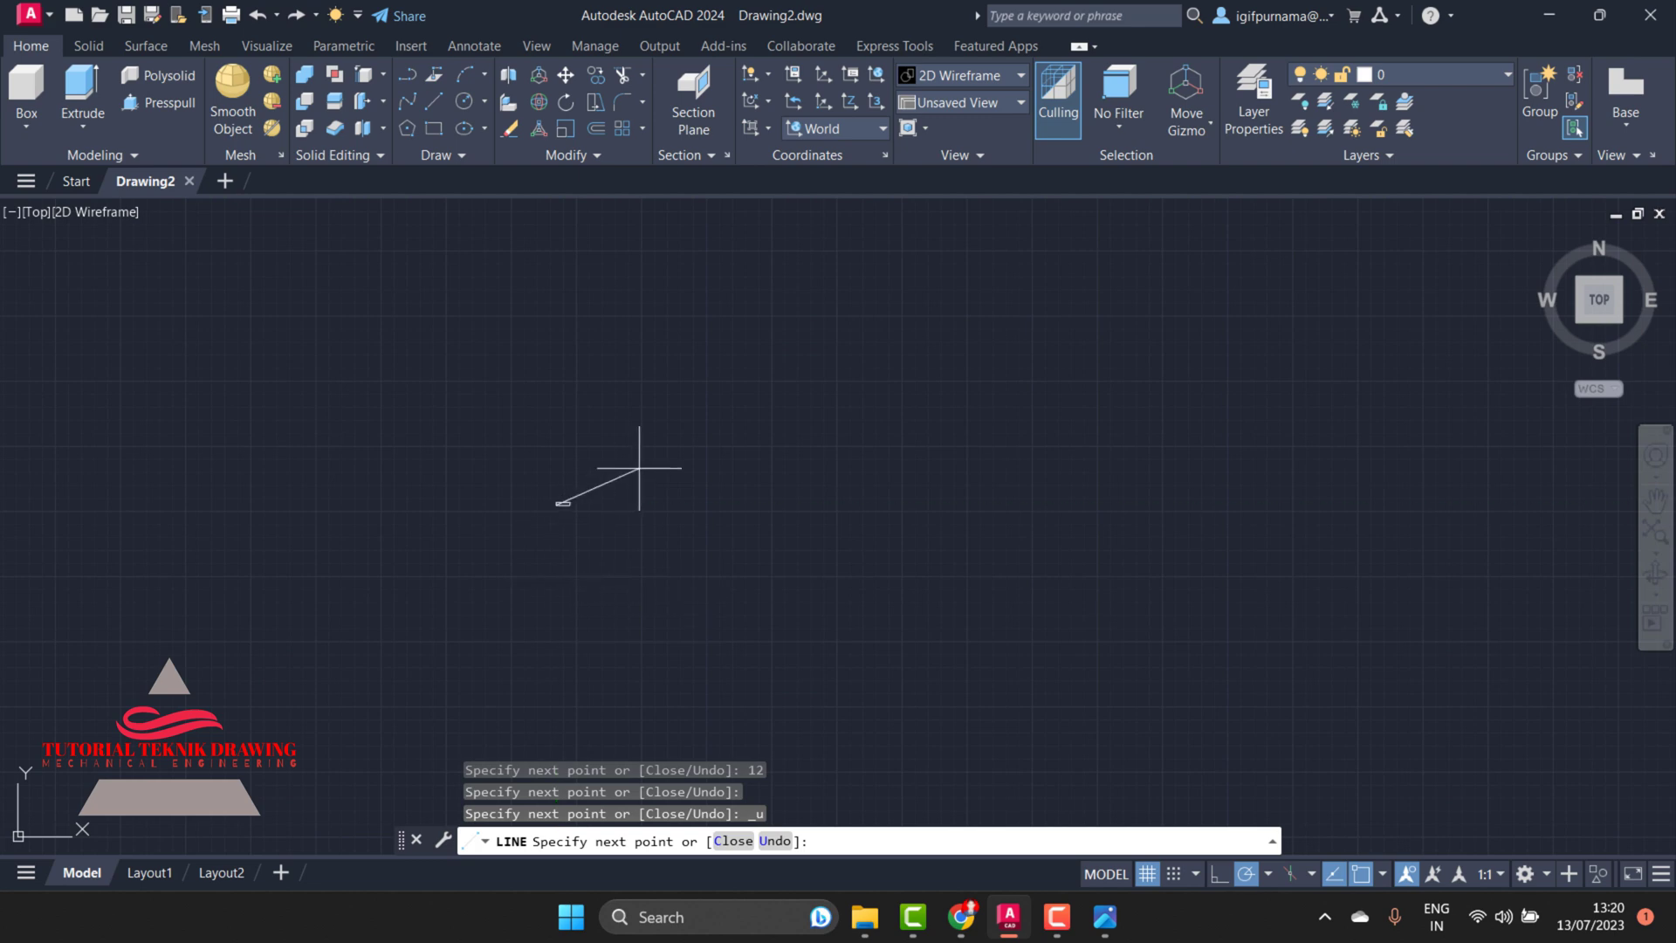
pyautogui.press('Escape')
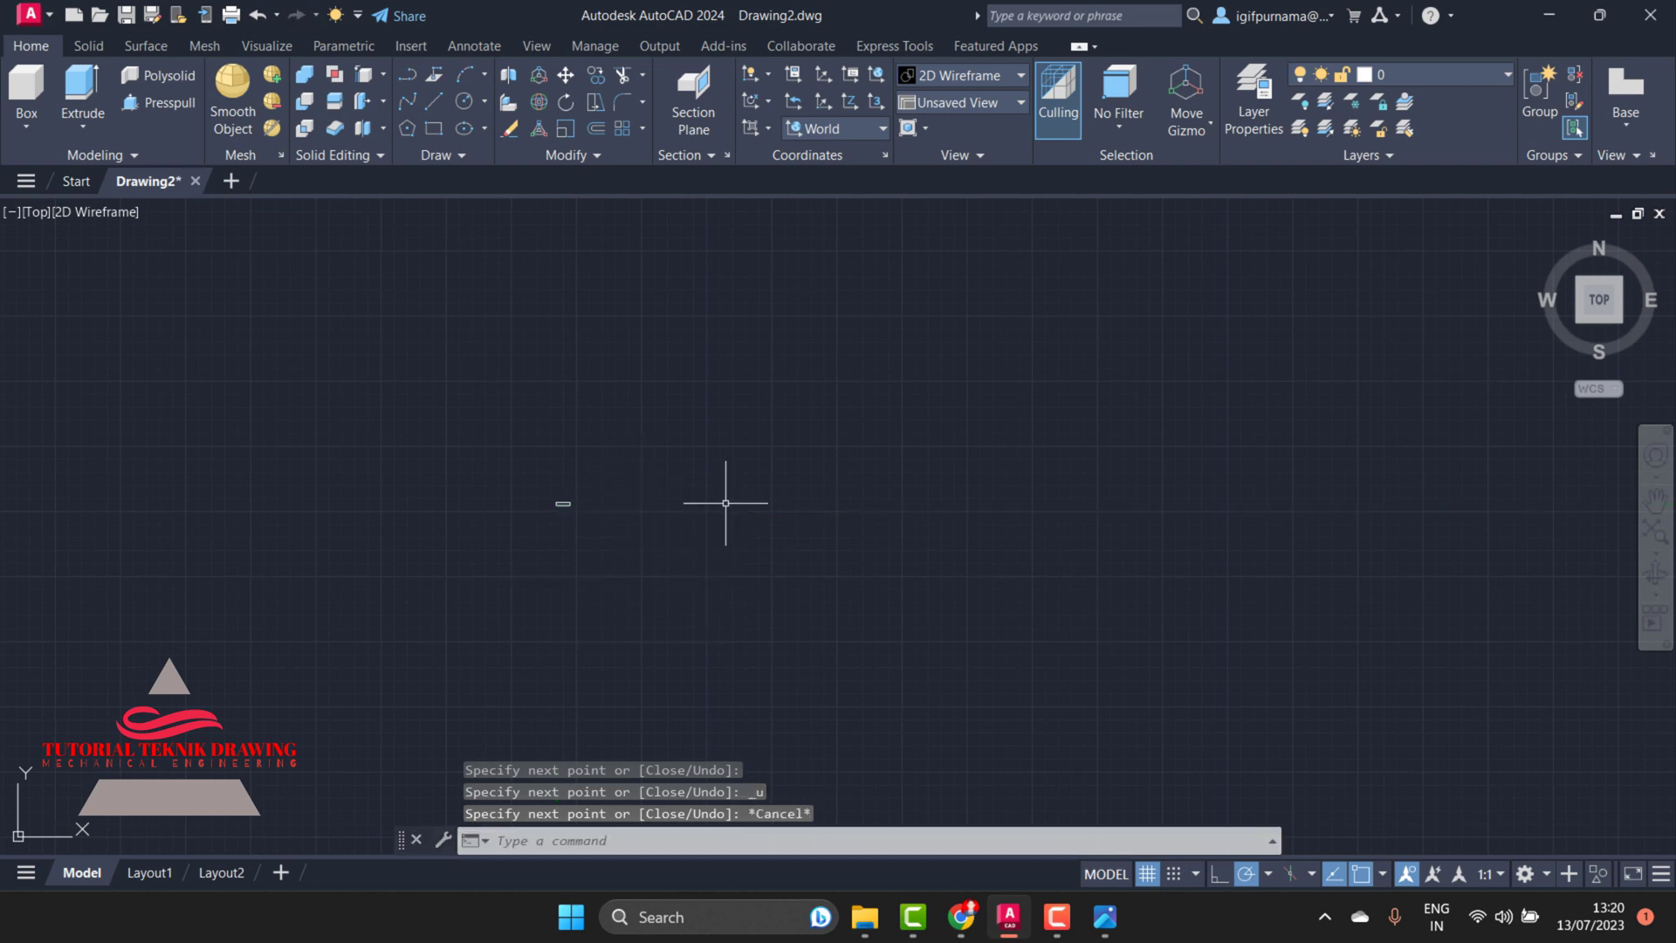
# Zoom window around the rectangle and bring the reference image up again
pyautogui.write('z')
pyautogui.press('Return')
pyautogui.click(535, 487)
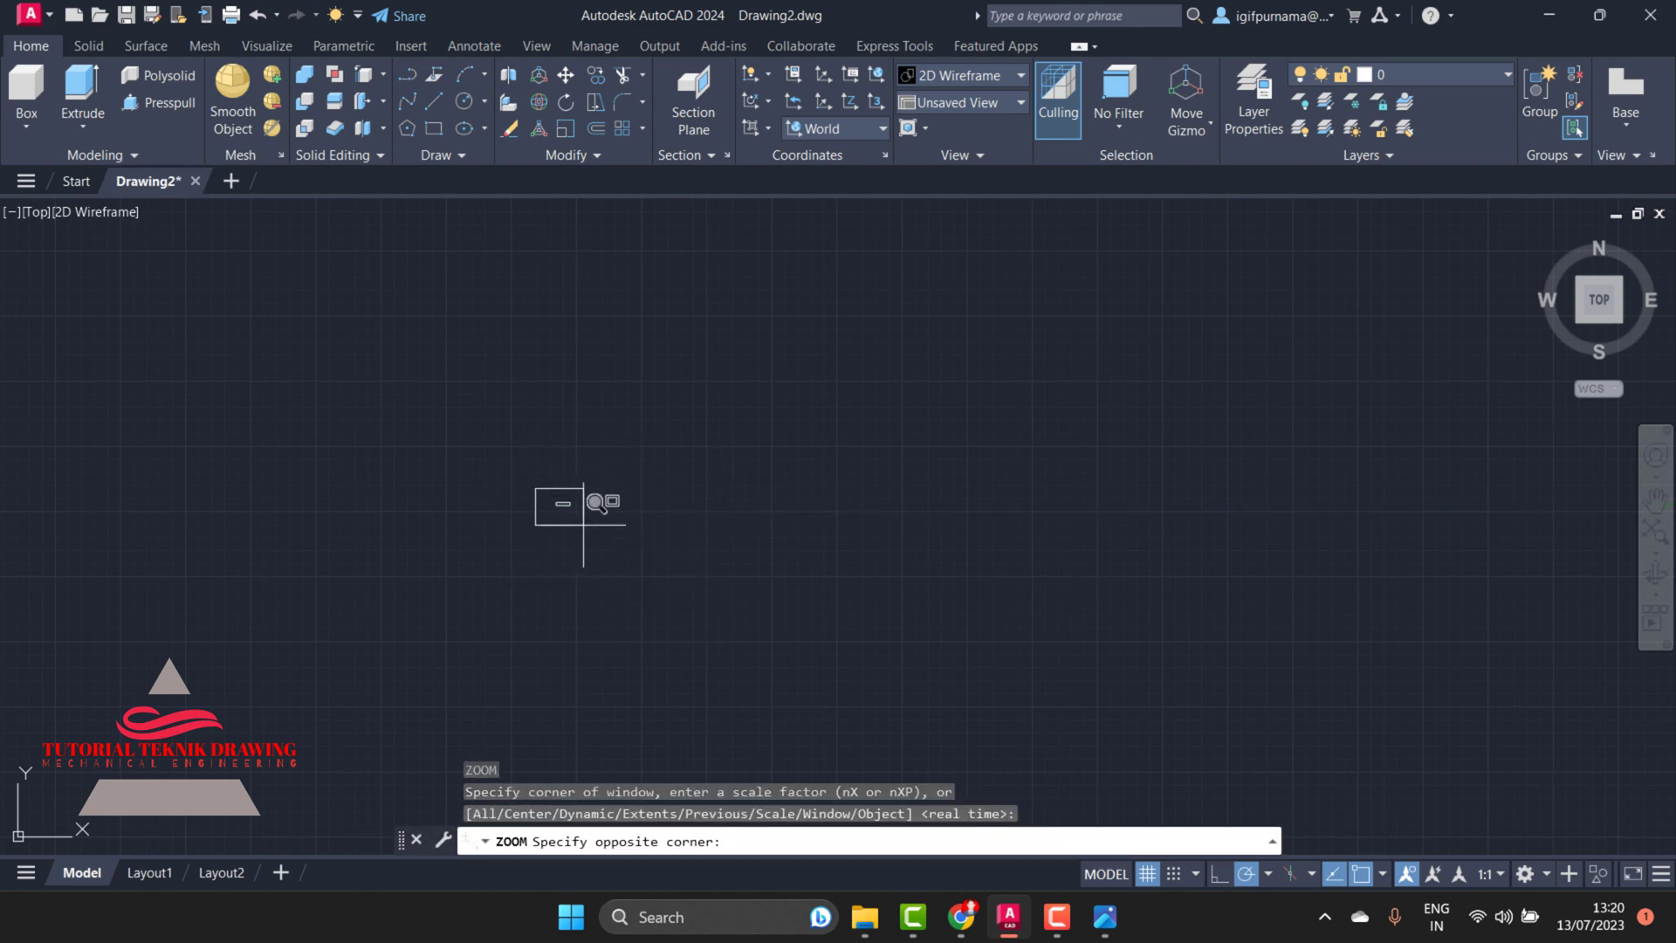
pyautogui.click(583, 524)
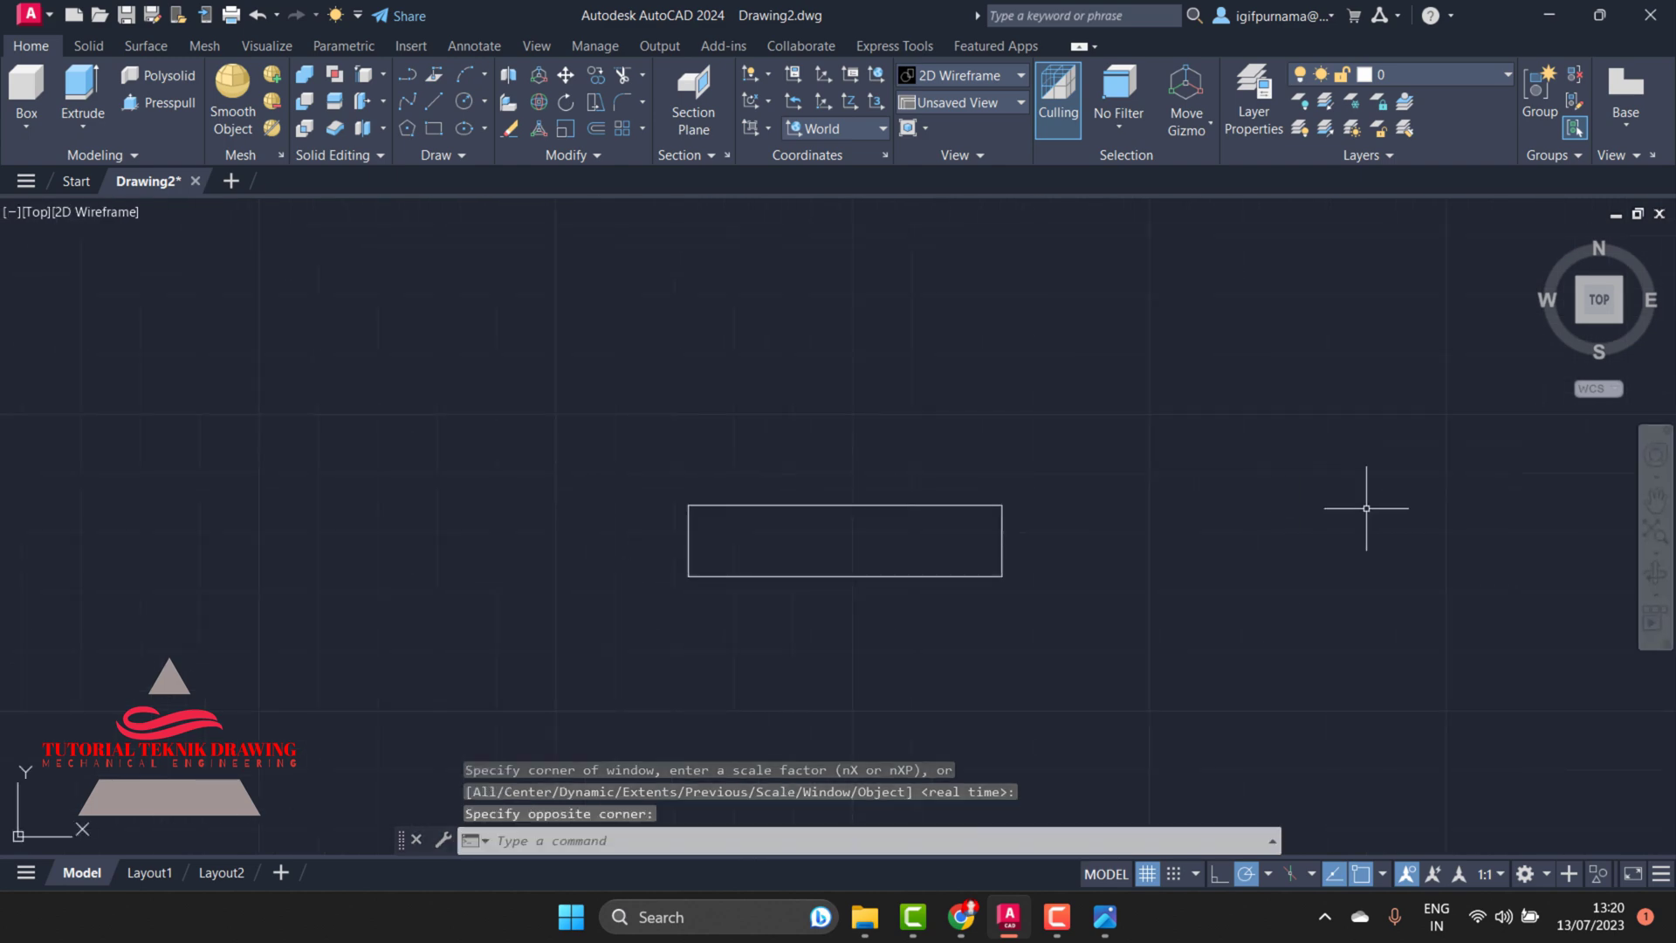
pyautogui.click(1104, 916)
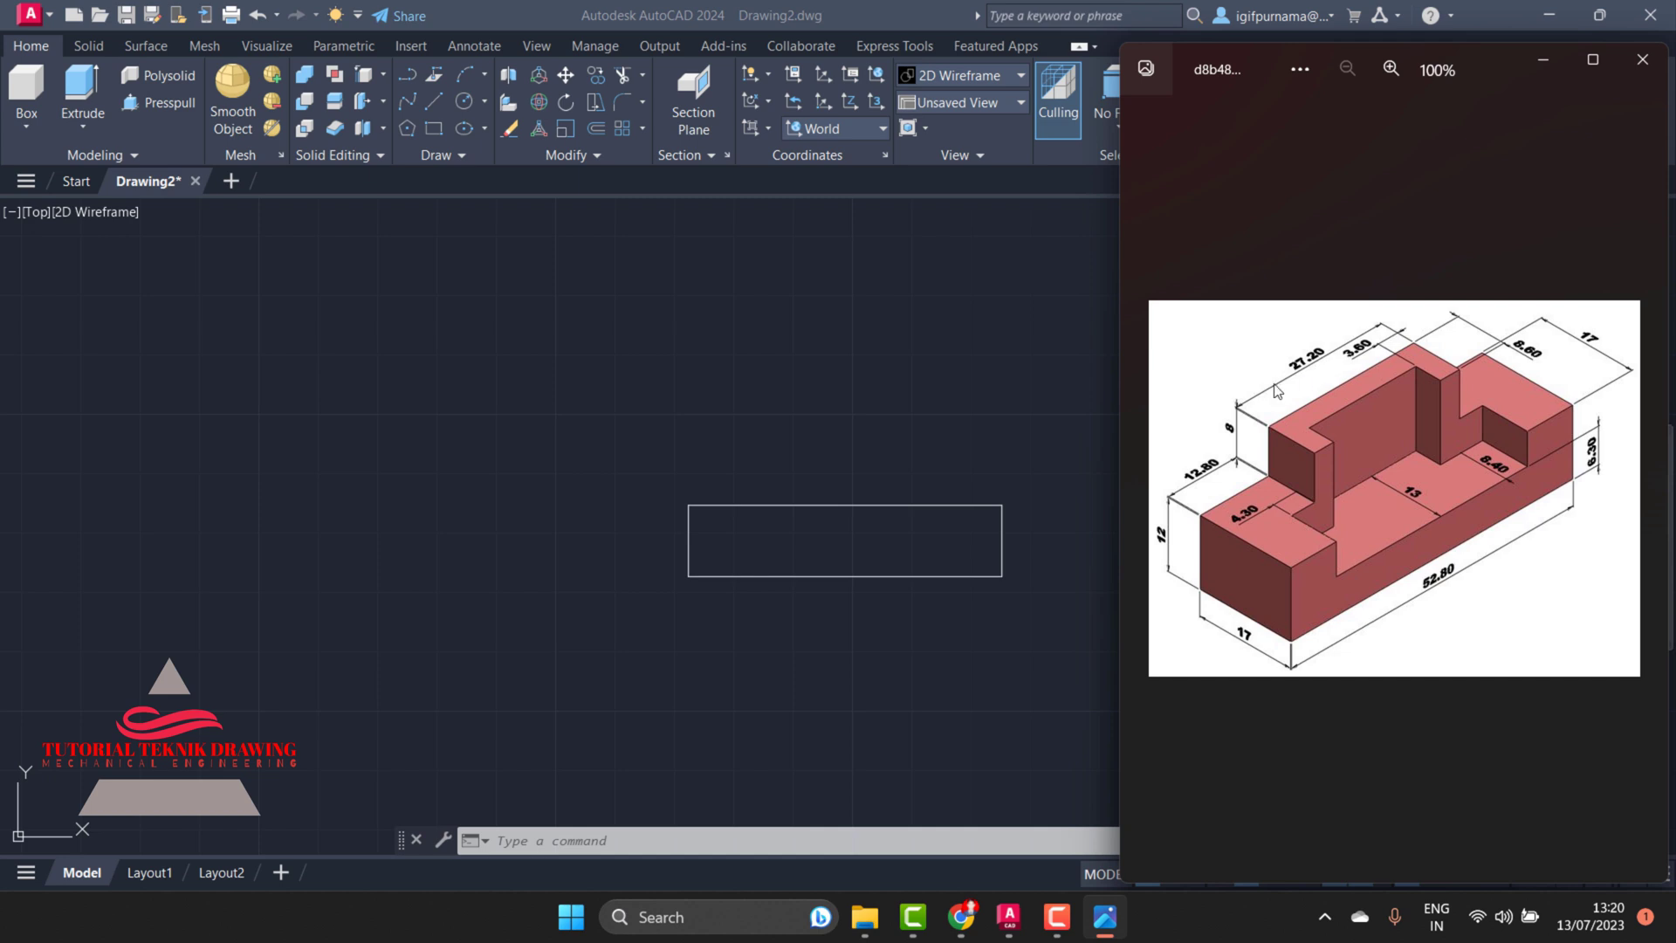
# Draw a closed 27.20 by 8 rectangle with LINE above the base outline
pyautogui.click(1543, 60)
pyautogui.click(433, 100)
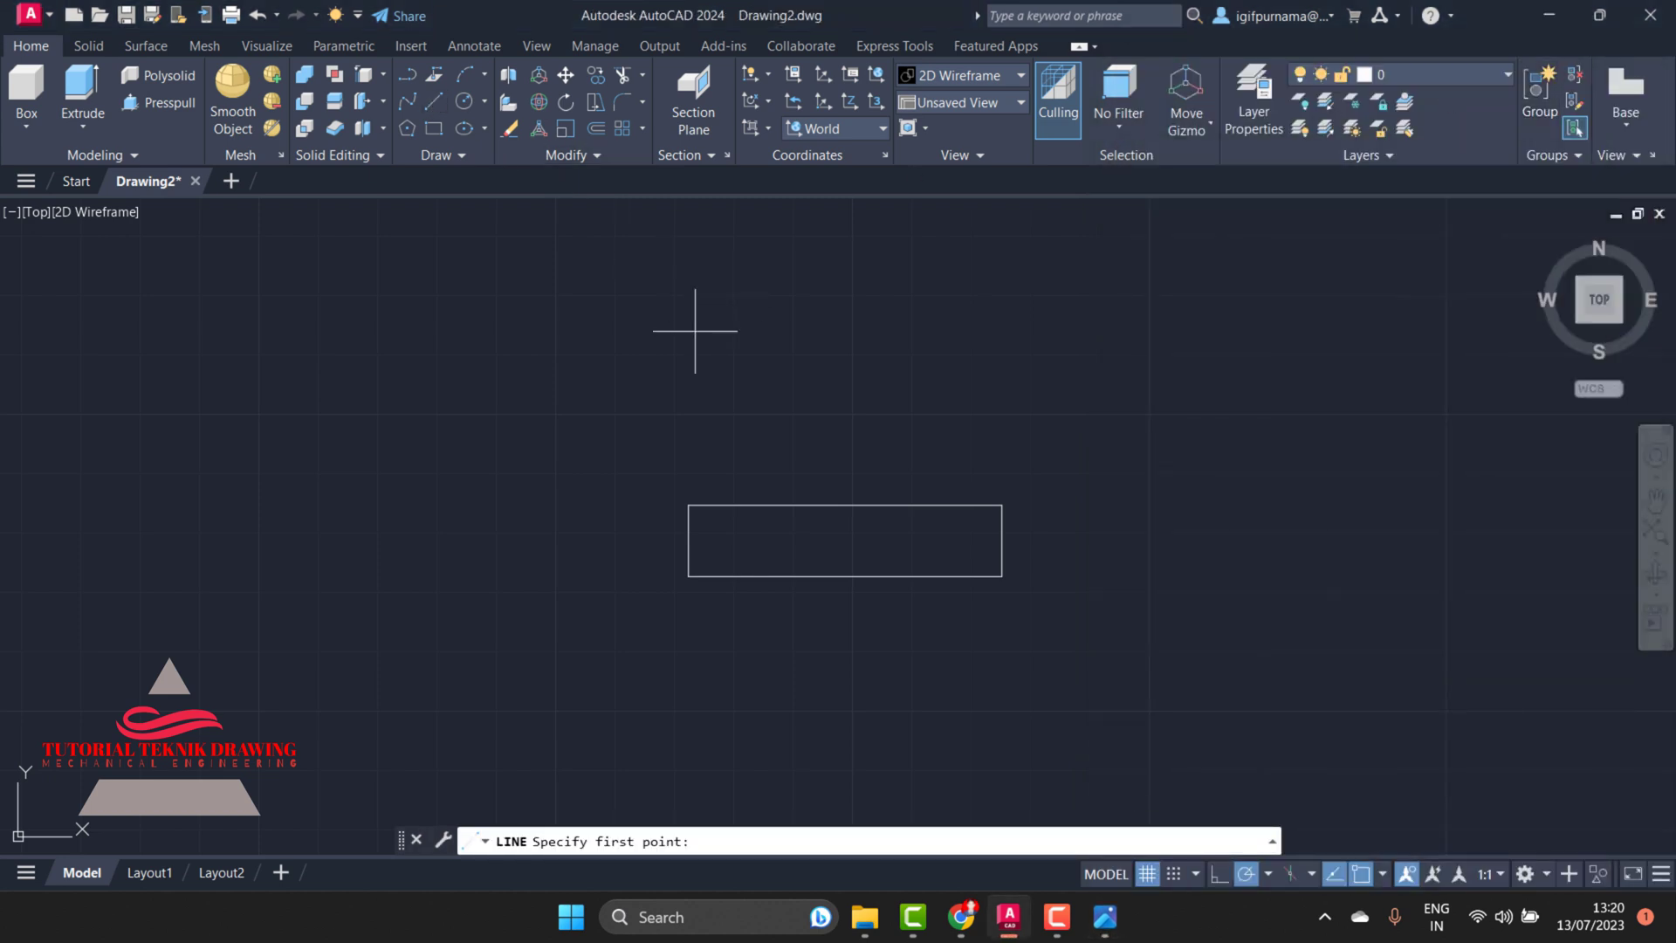
pyautogui.click(748, 339)
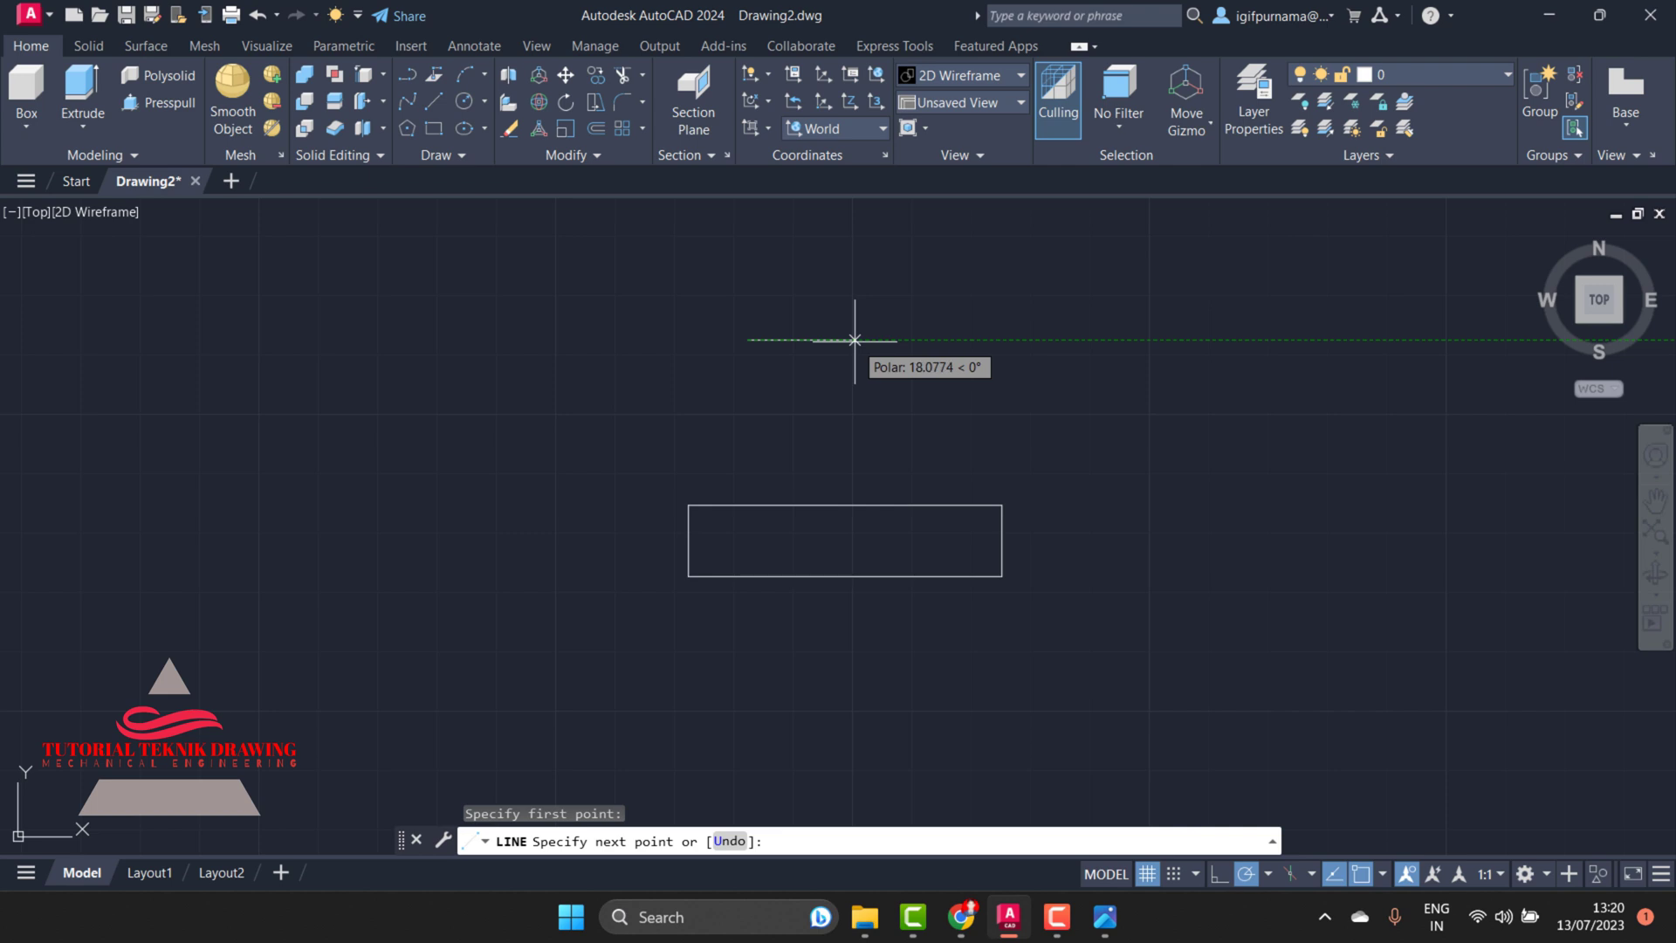
pyautogui.write('27.')
pyautogui.write('20')
pyautogui.press('Return')
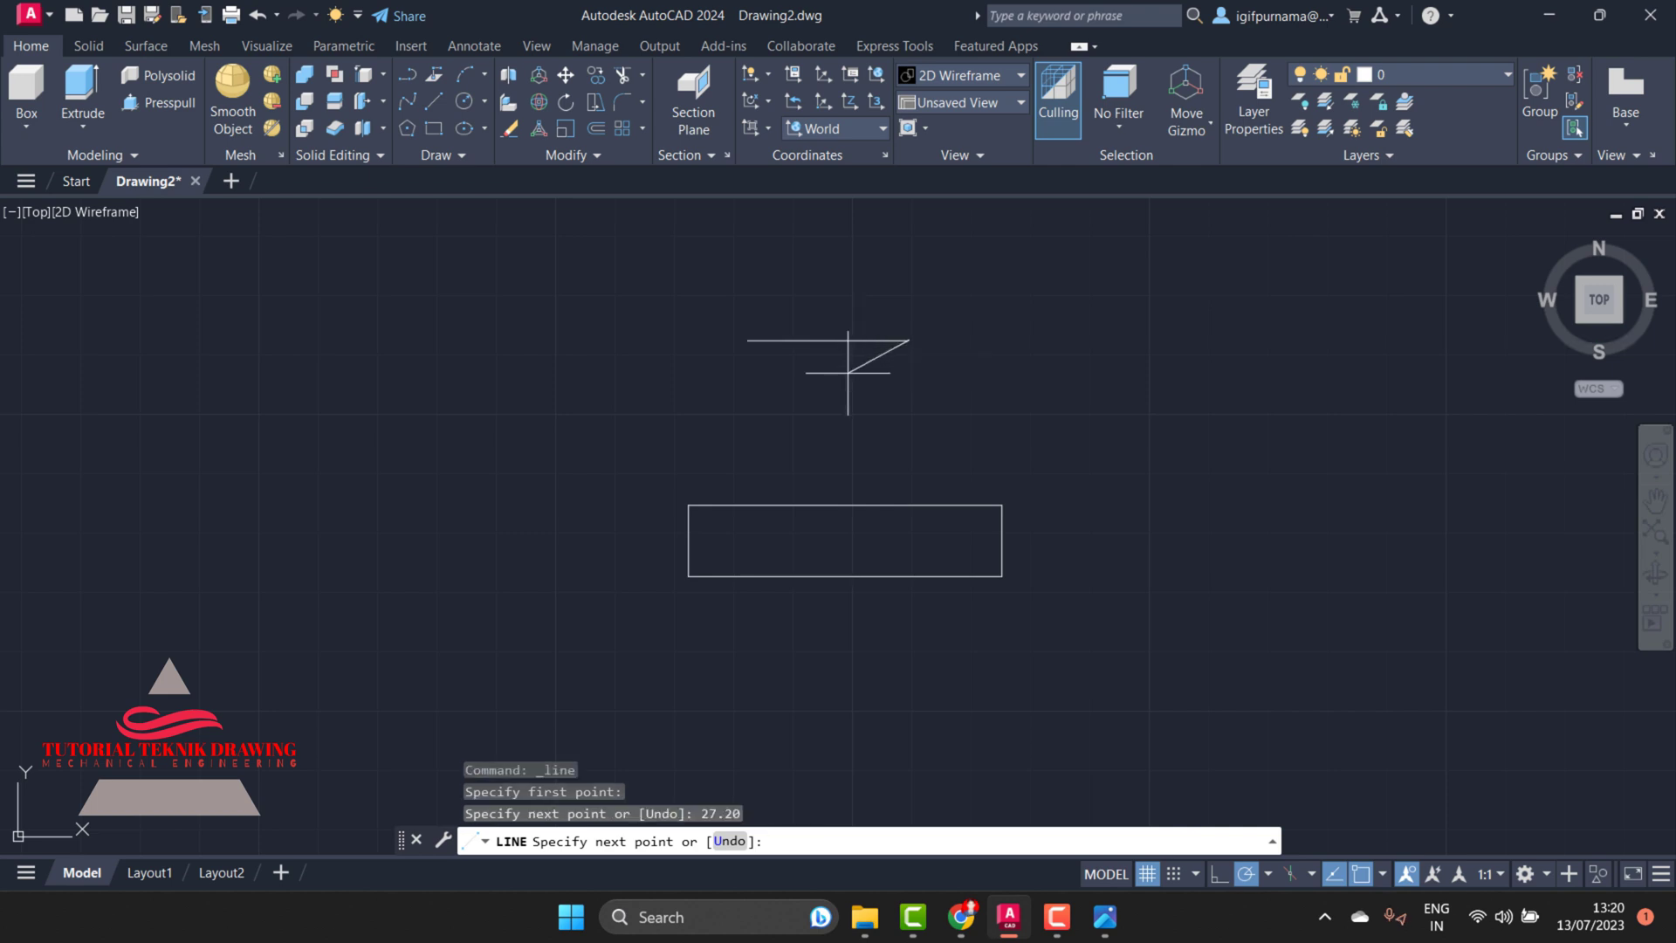
pyautogui.click(1104, 916)
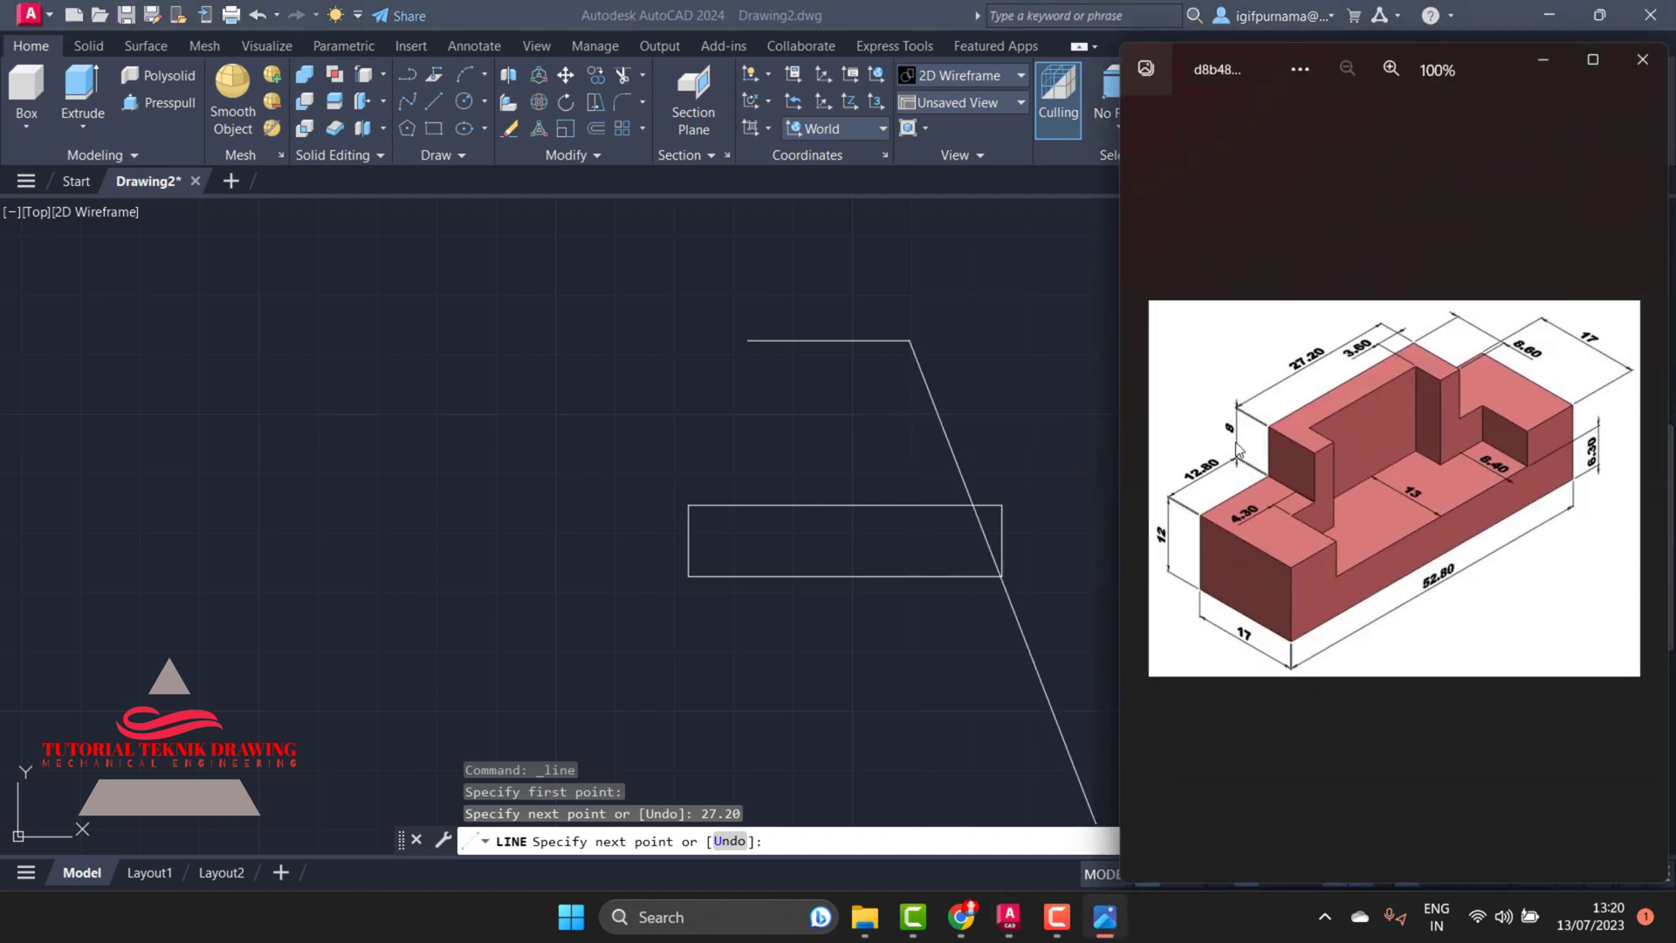
pyautogui.click(1554, 50)
pyautogui.write('8')
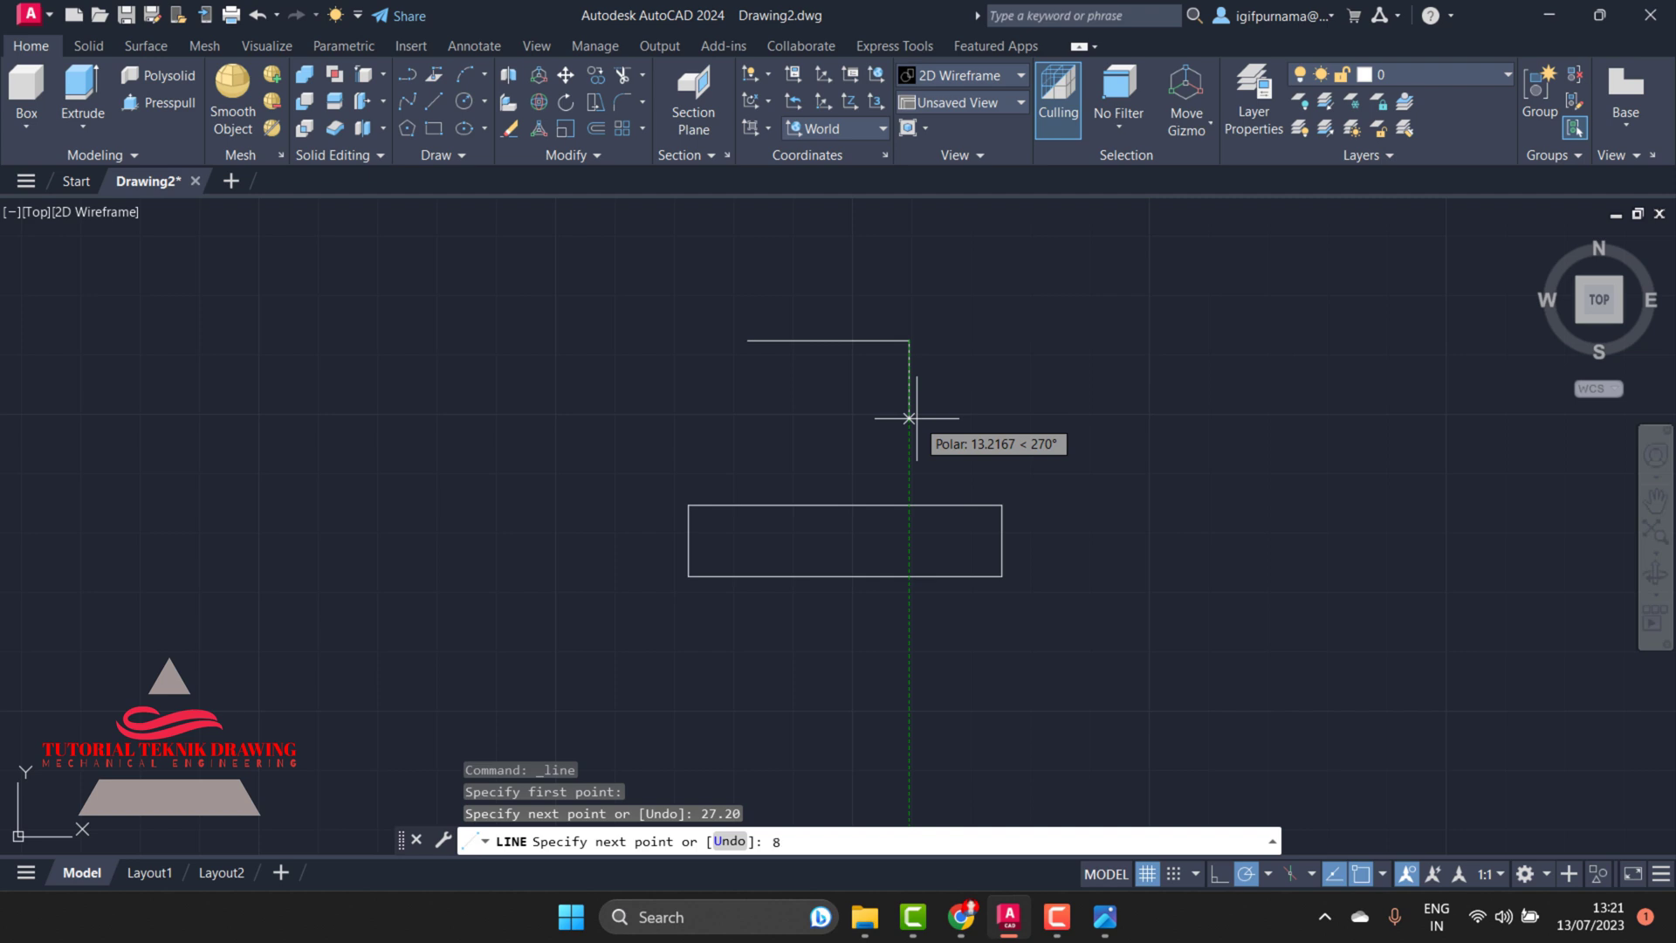
pyautogui.press('Return')
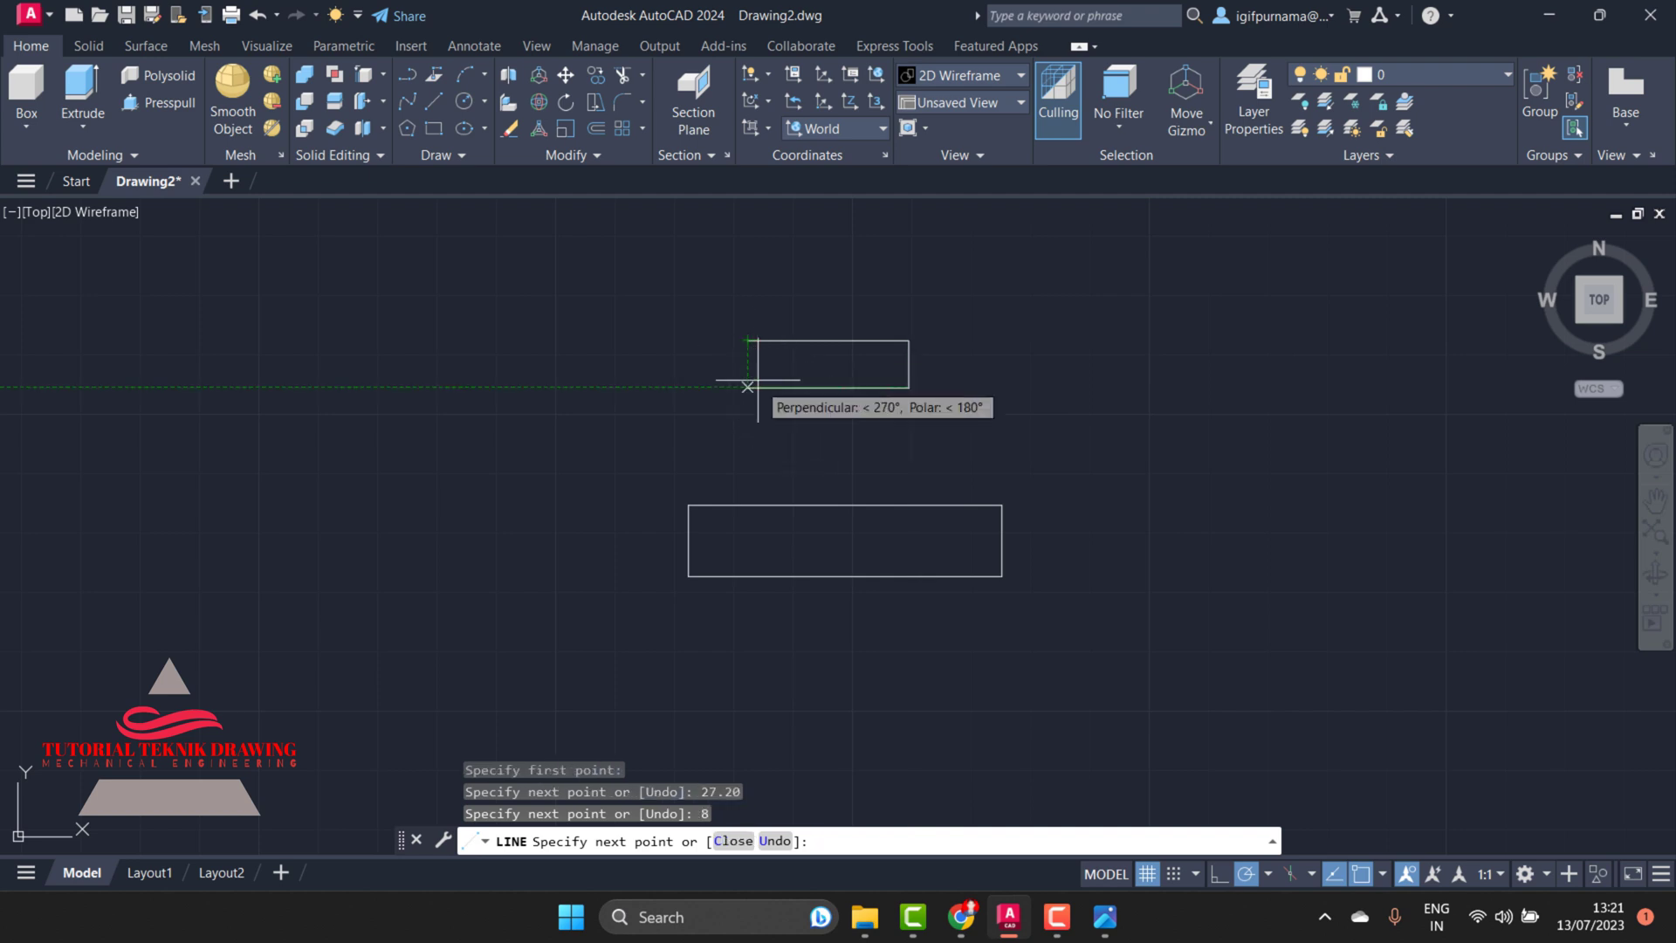
pyautogui.click(748, 387)
pyautogui.click(747, 340)
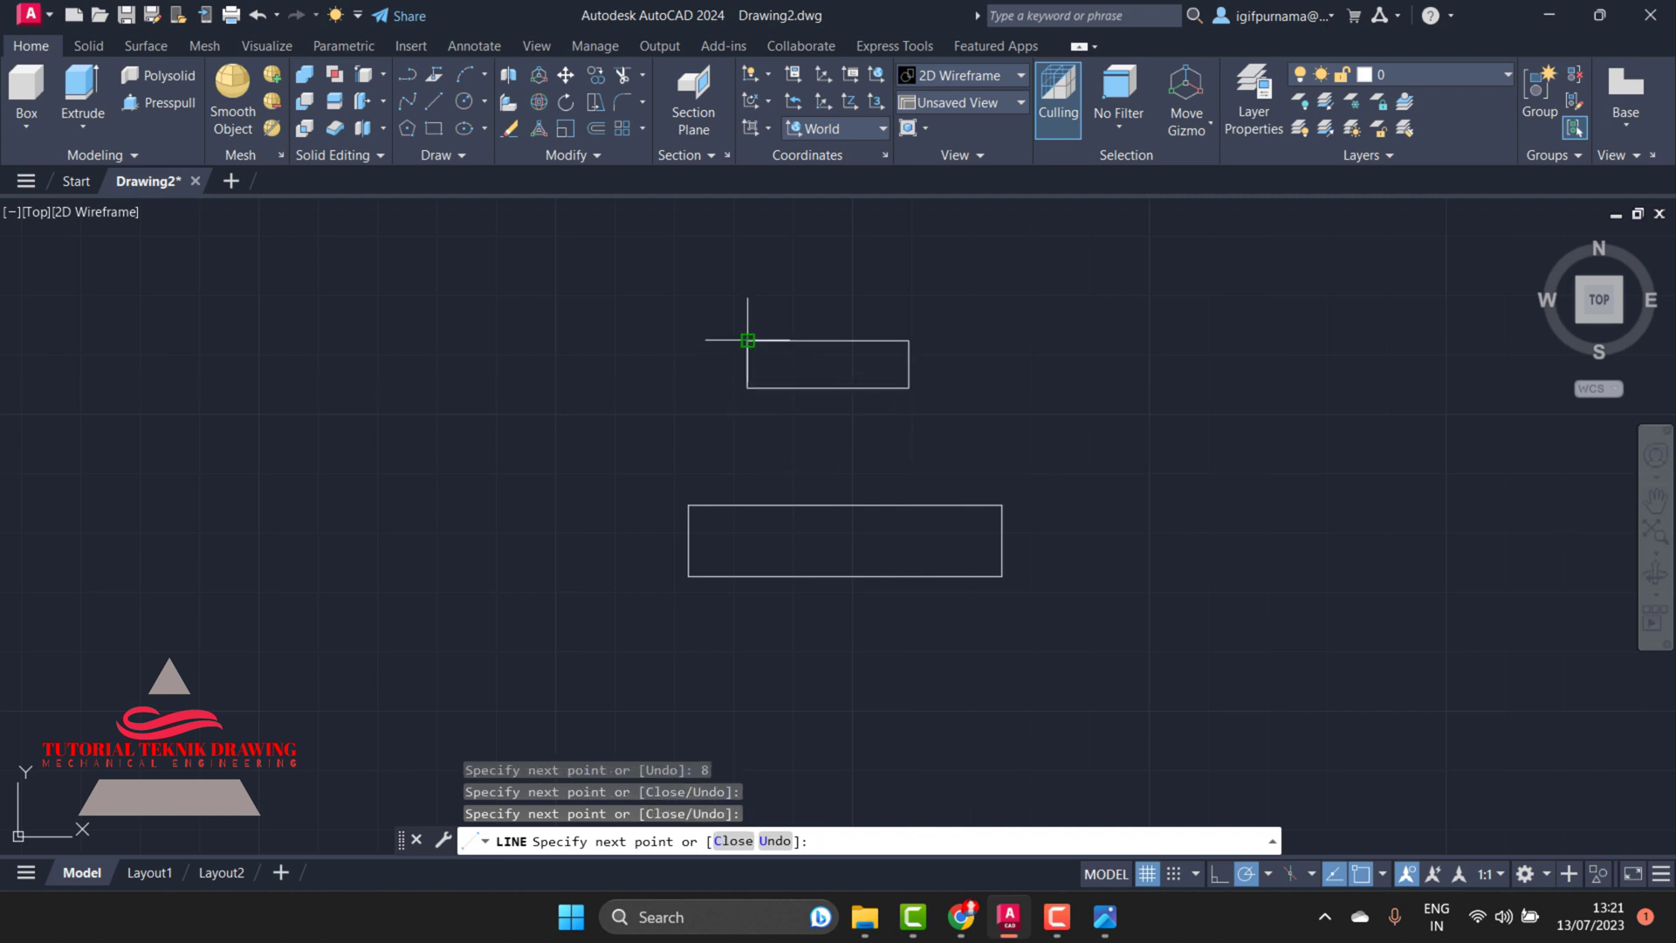
pyautogui.press('Return')
pyautogui.click(566, 77)
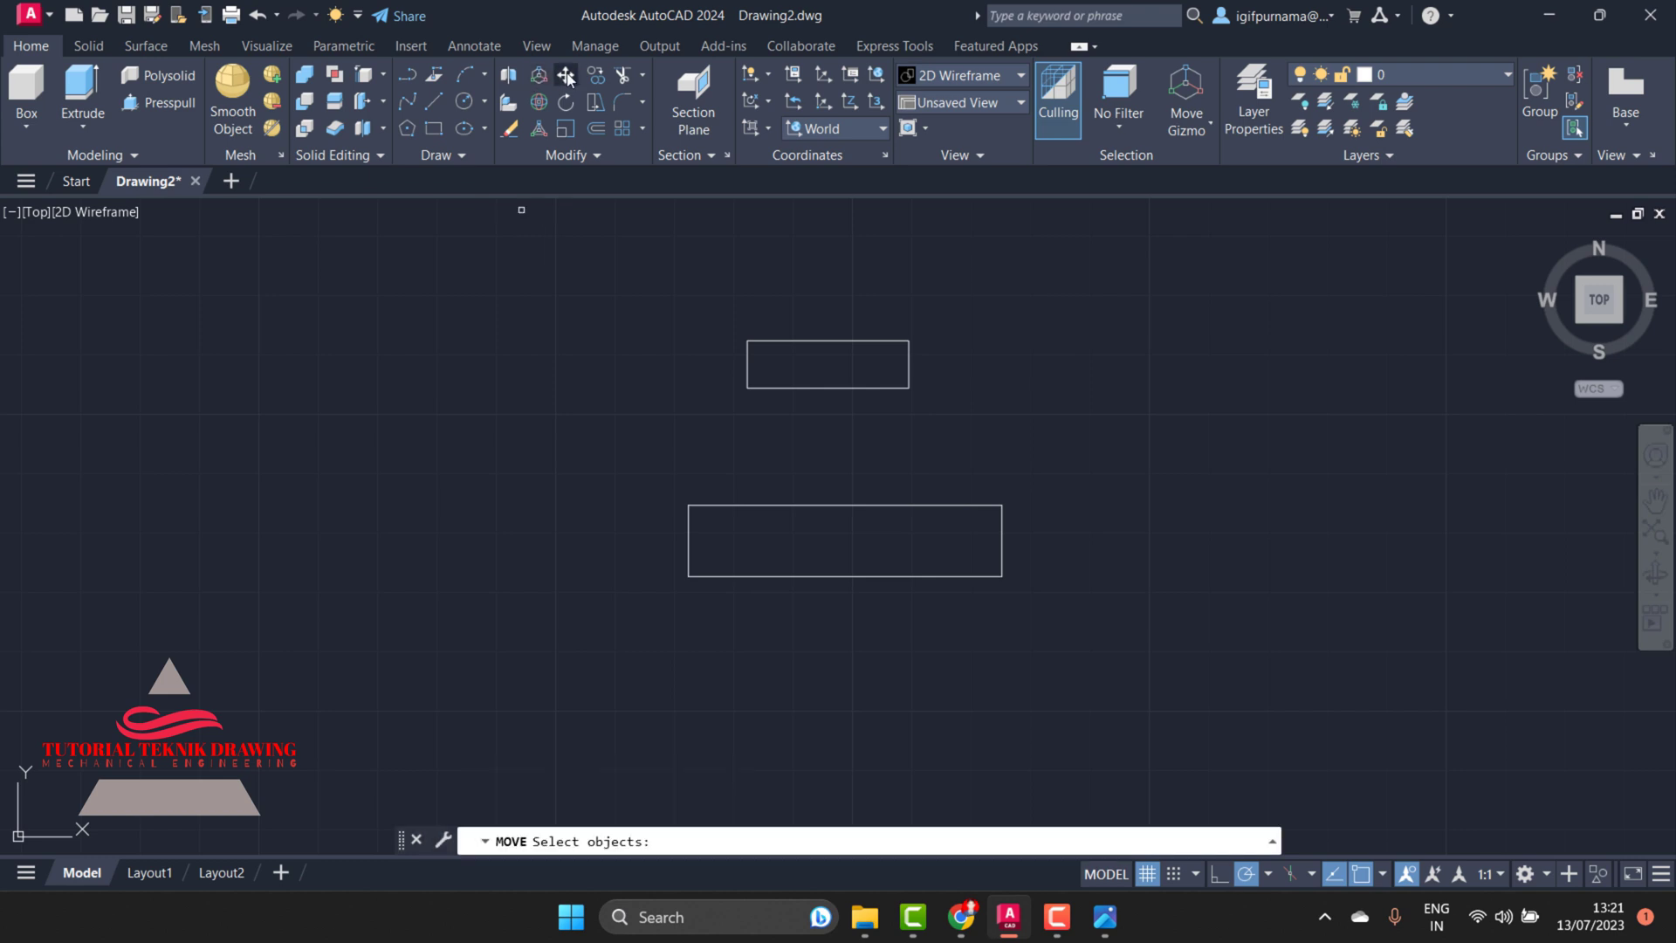
# Move the upper rectangle by its bottom midpoint to sit centred on the base's top edge
pyautogui.click(666, 299)
pyautogui.click(1010, 409)
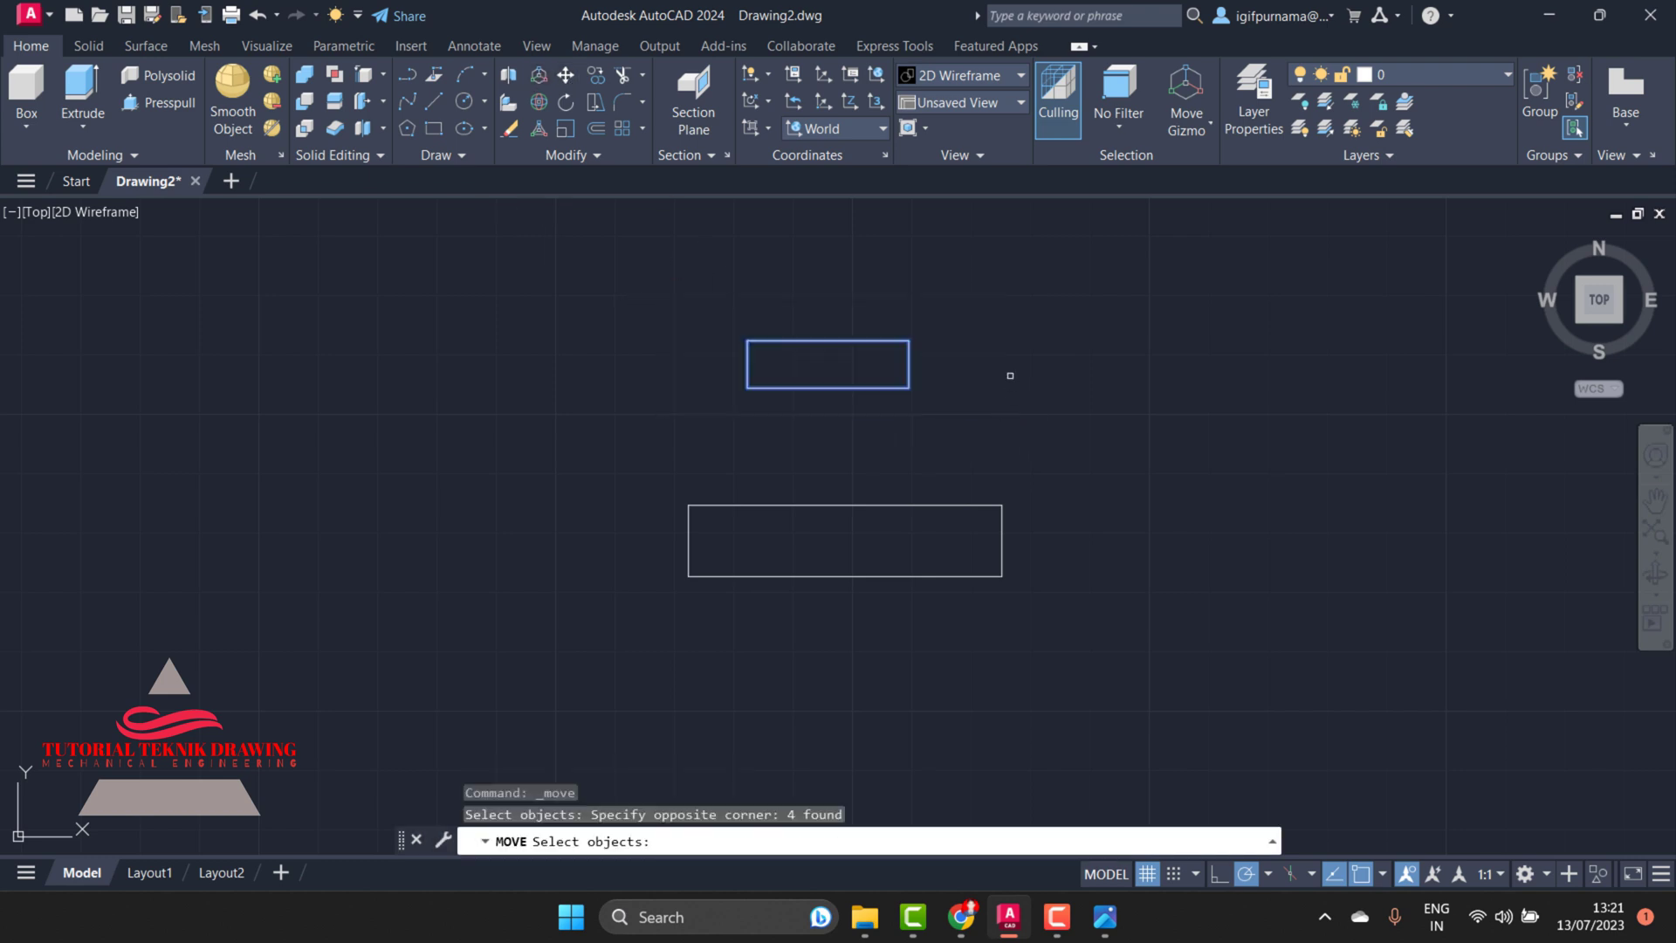
pyautogui.press('Return')
pyautogui.click(828, 388)
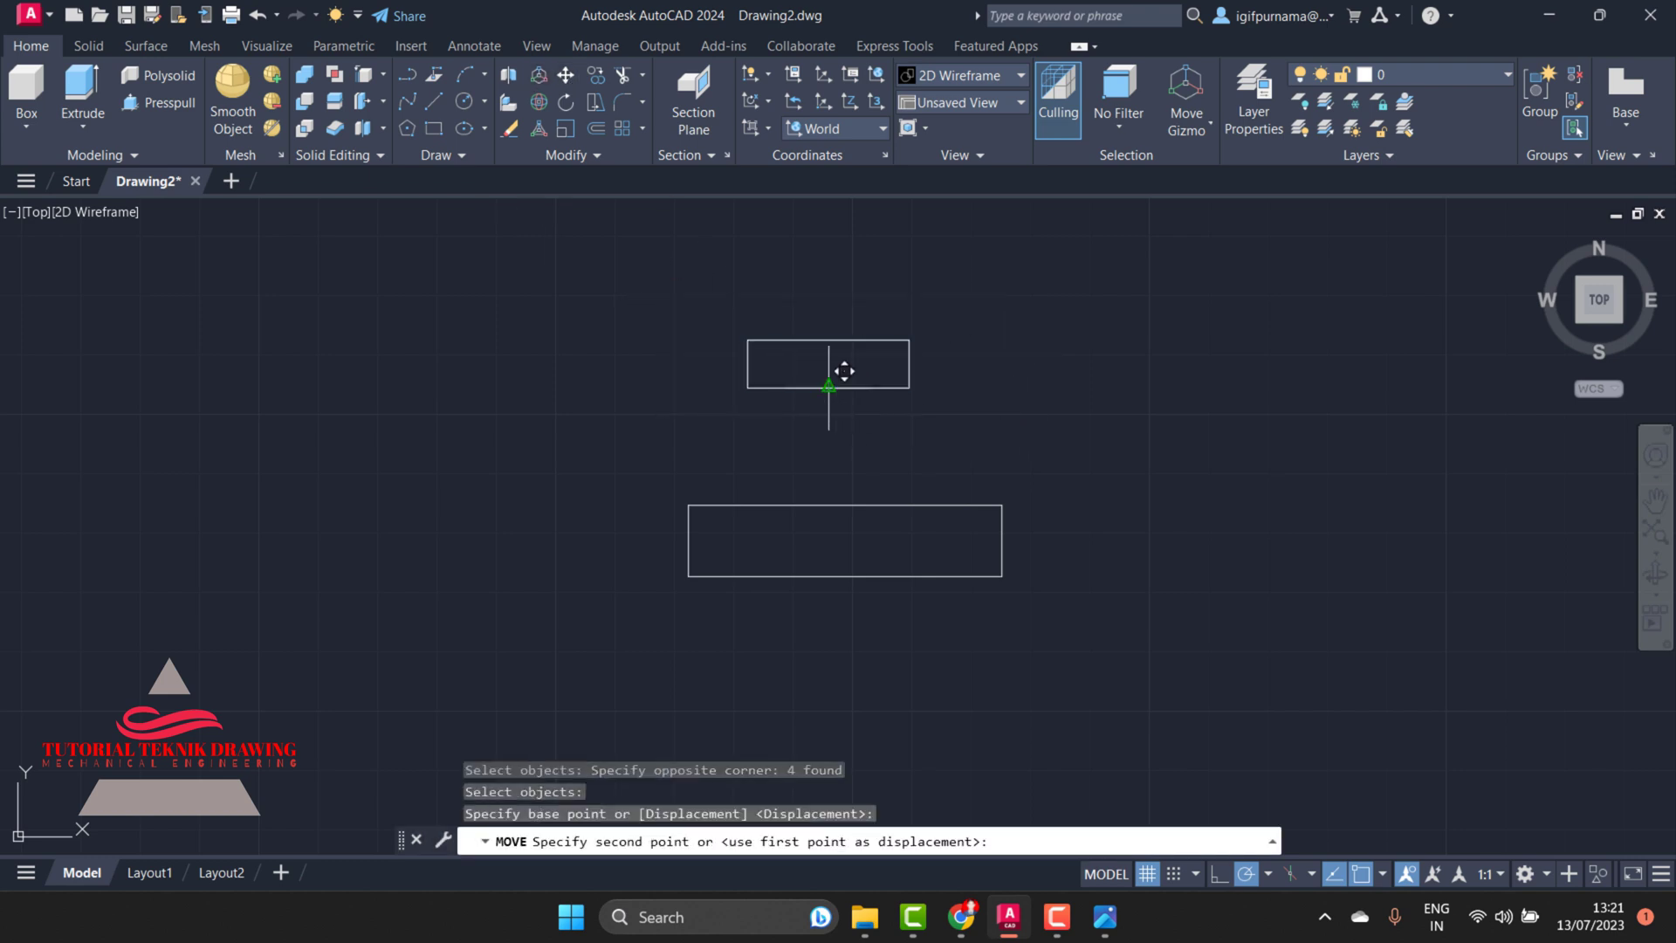
pyautogui.click(845, 503)
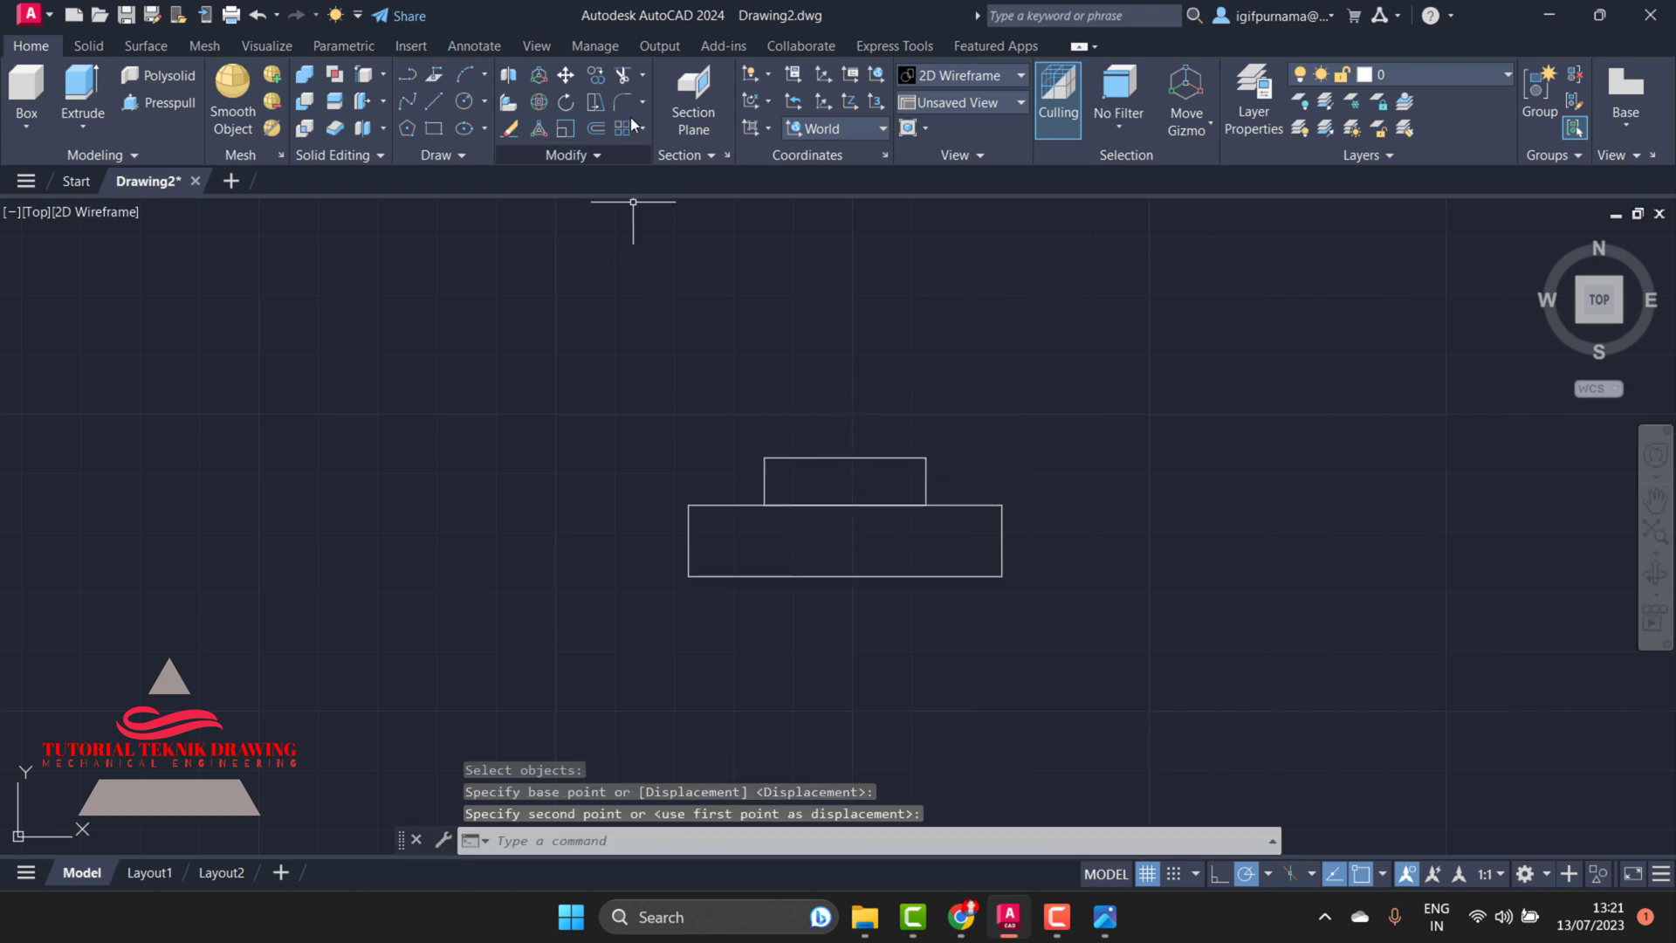
# Fence-trim the overlapping inner lines into one stepped outline
pyautogui.write('tr')
pyautogui.press('Return')
pyautogui.moveTo(903, 548); pyautogui.dragTo(863, 510)
pyautogui.press('Return')
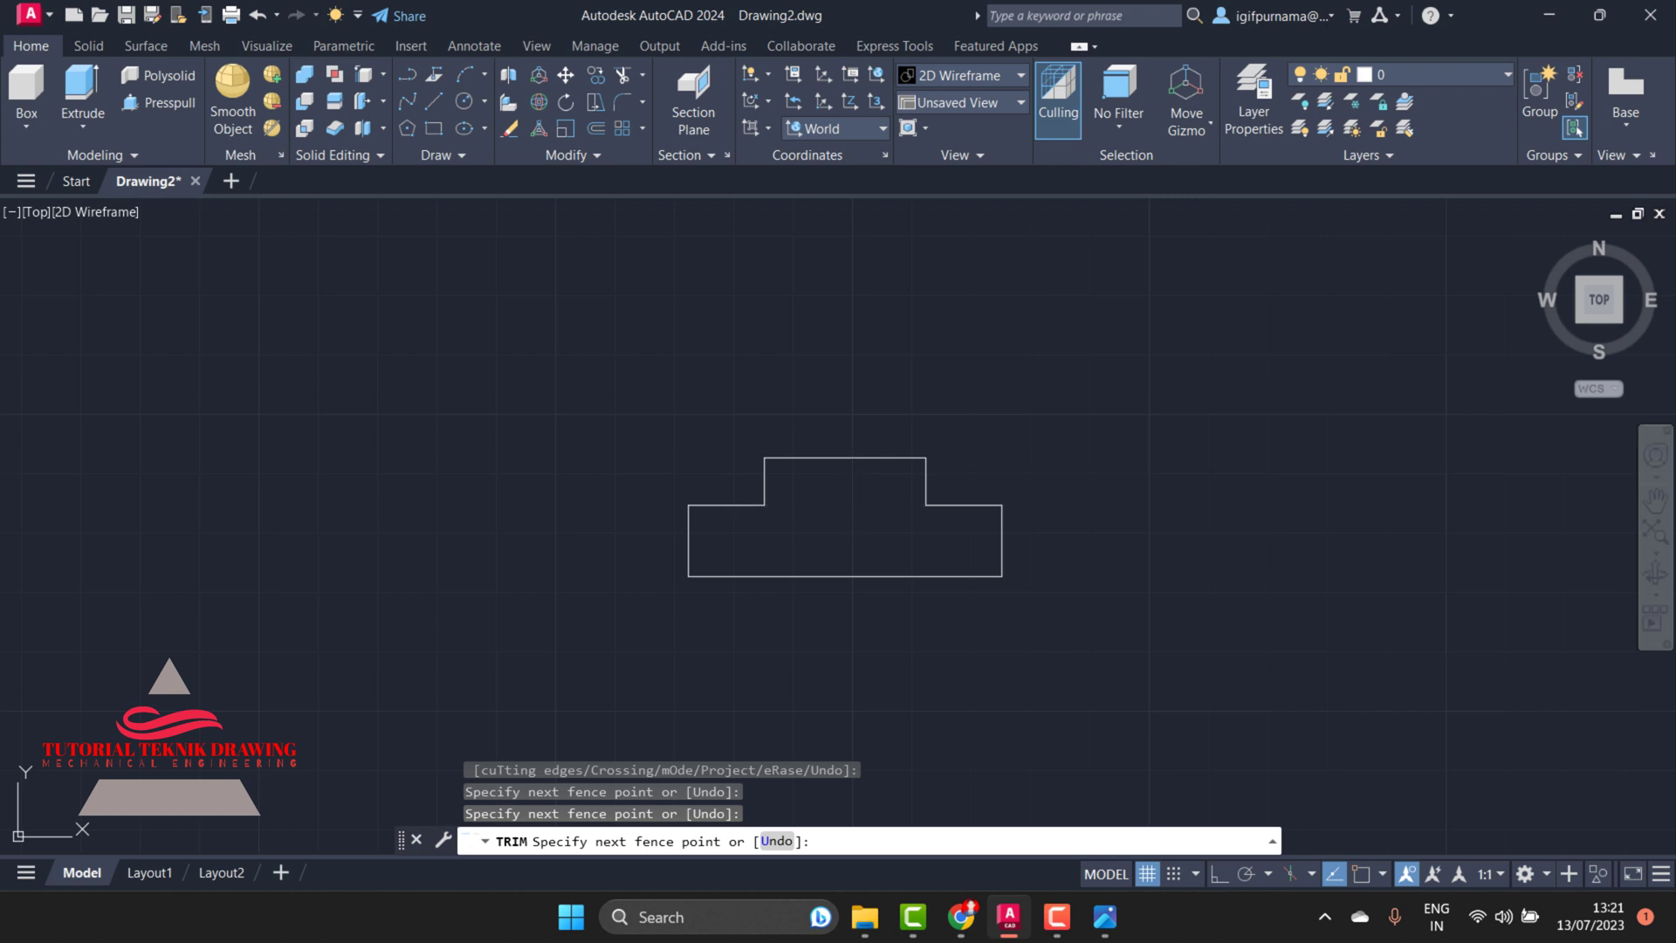
pyautogui.rightClick(1107, 434)
pyautogui.click(1139, 446)
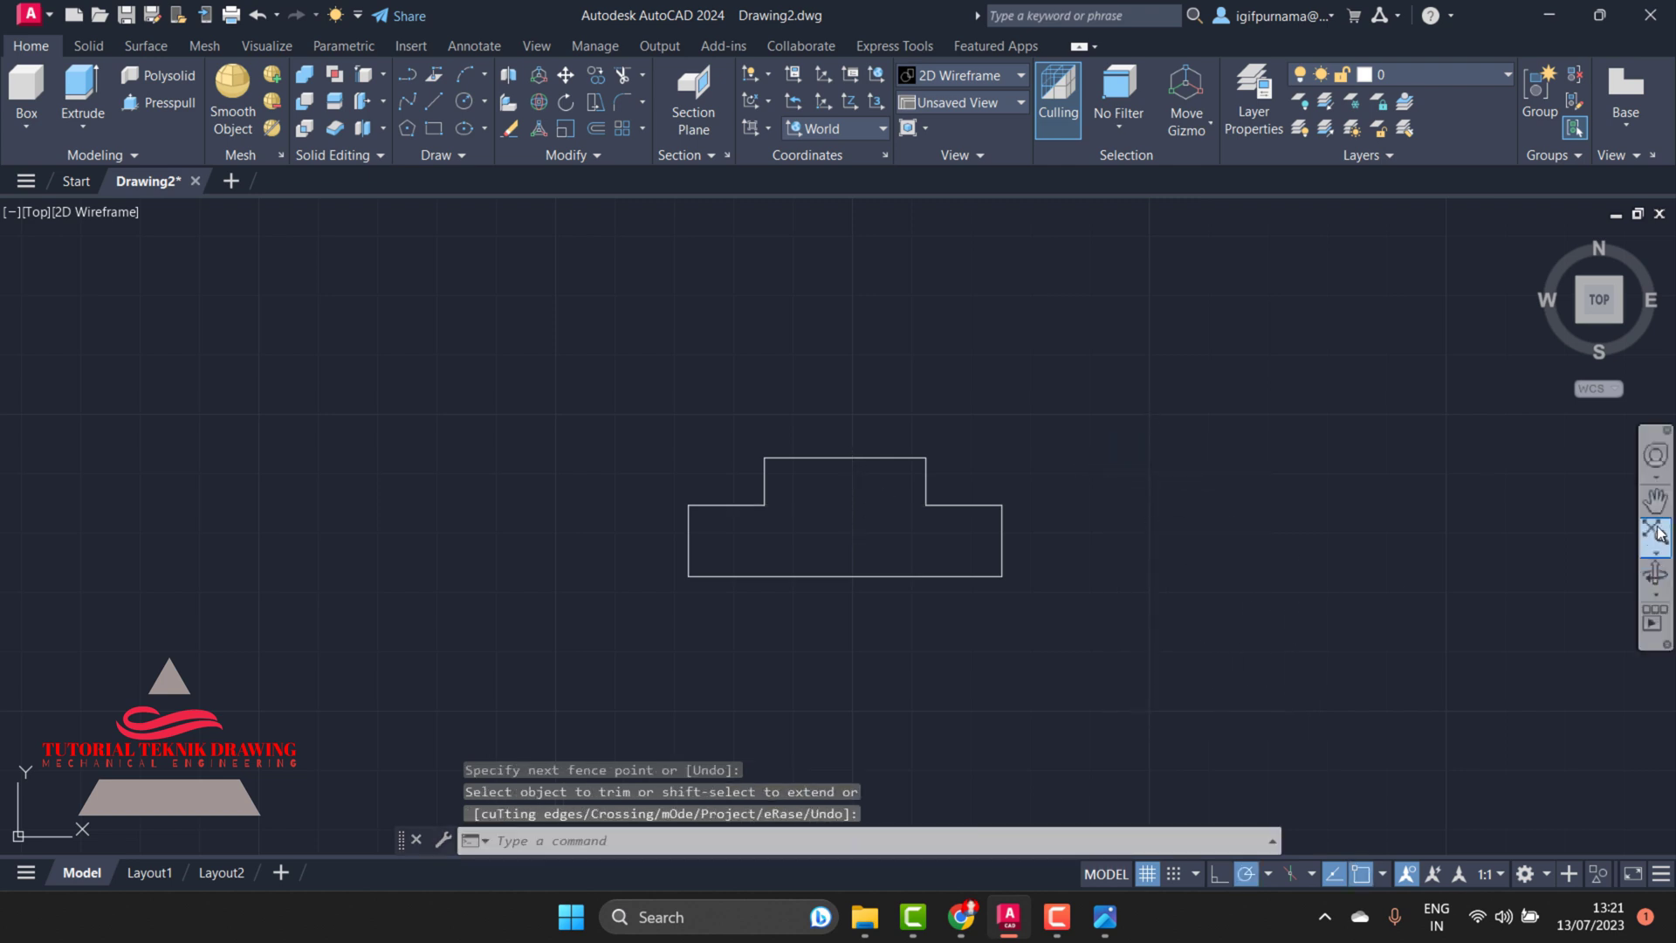
# Pan the outline toward the left and bring the reference drawing up again
pyautogui.click(1656, 498)
pyautogui.moveTo(1044, 579); pyautogui.dragTo(727, 560)
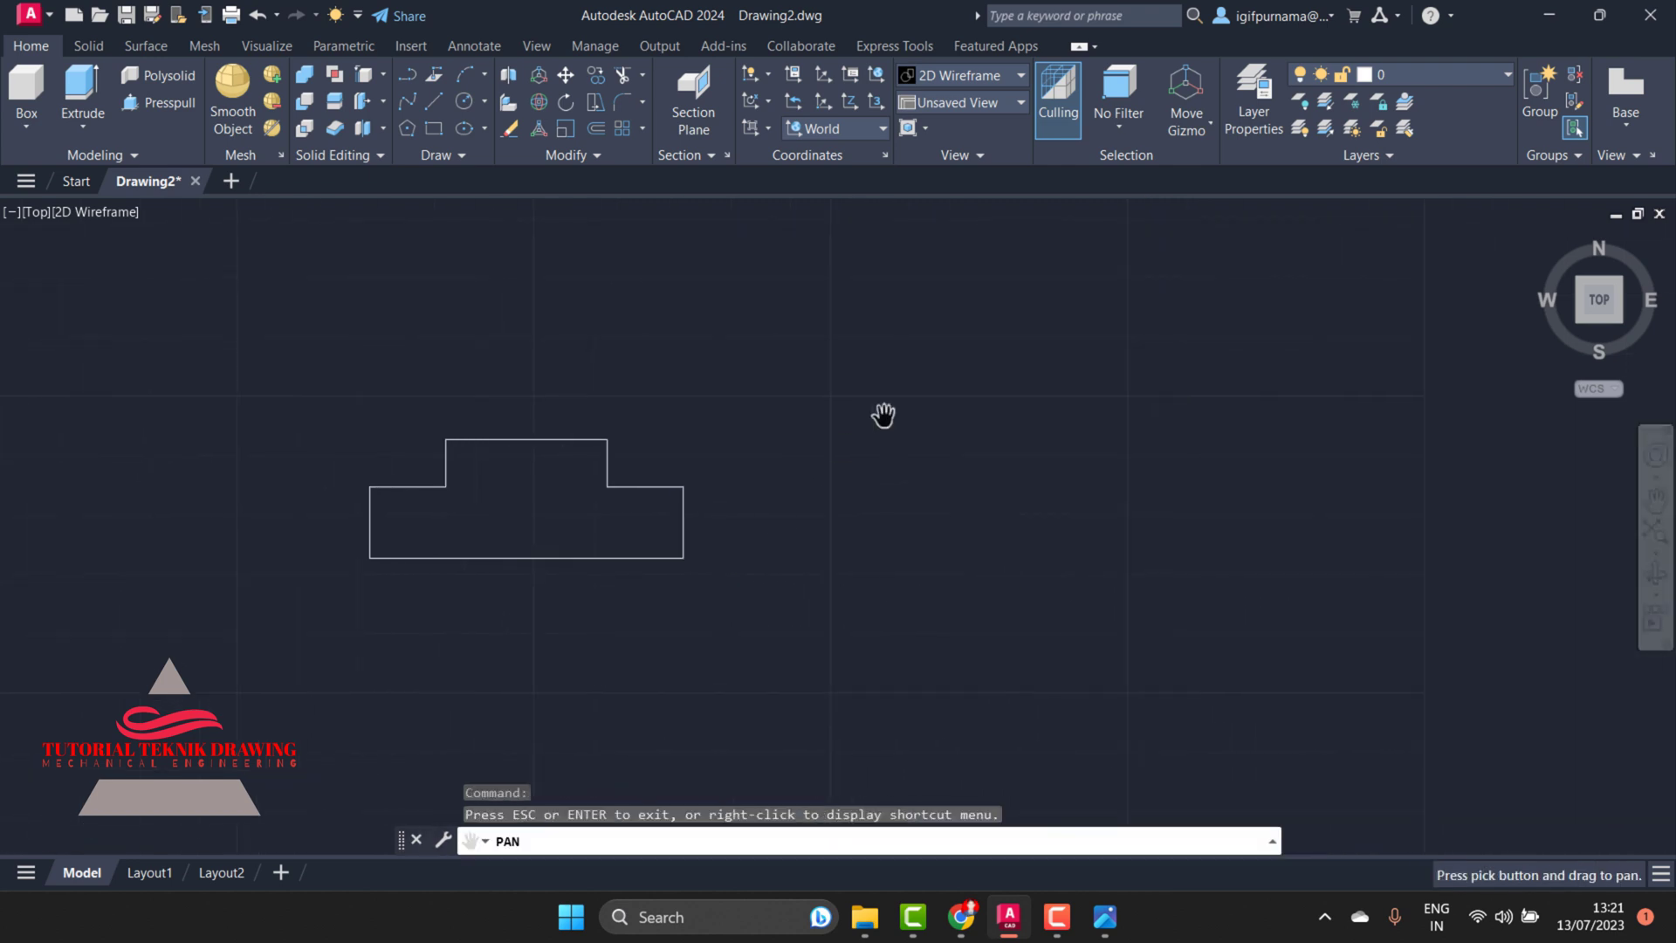
pyautogui.rightClick(882, 415)
pyautogui.click(923, 432)
pyautogui.click(1126, 899)
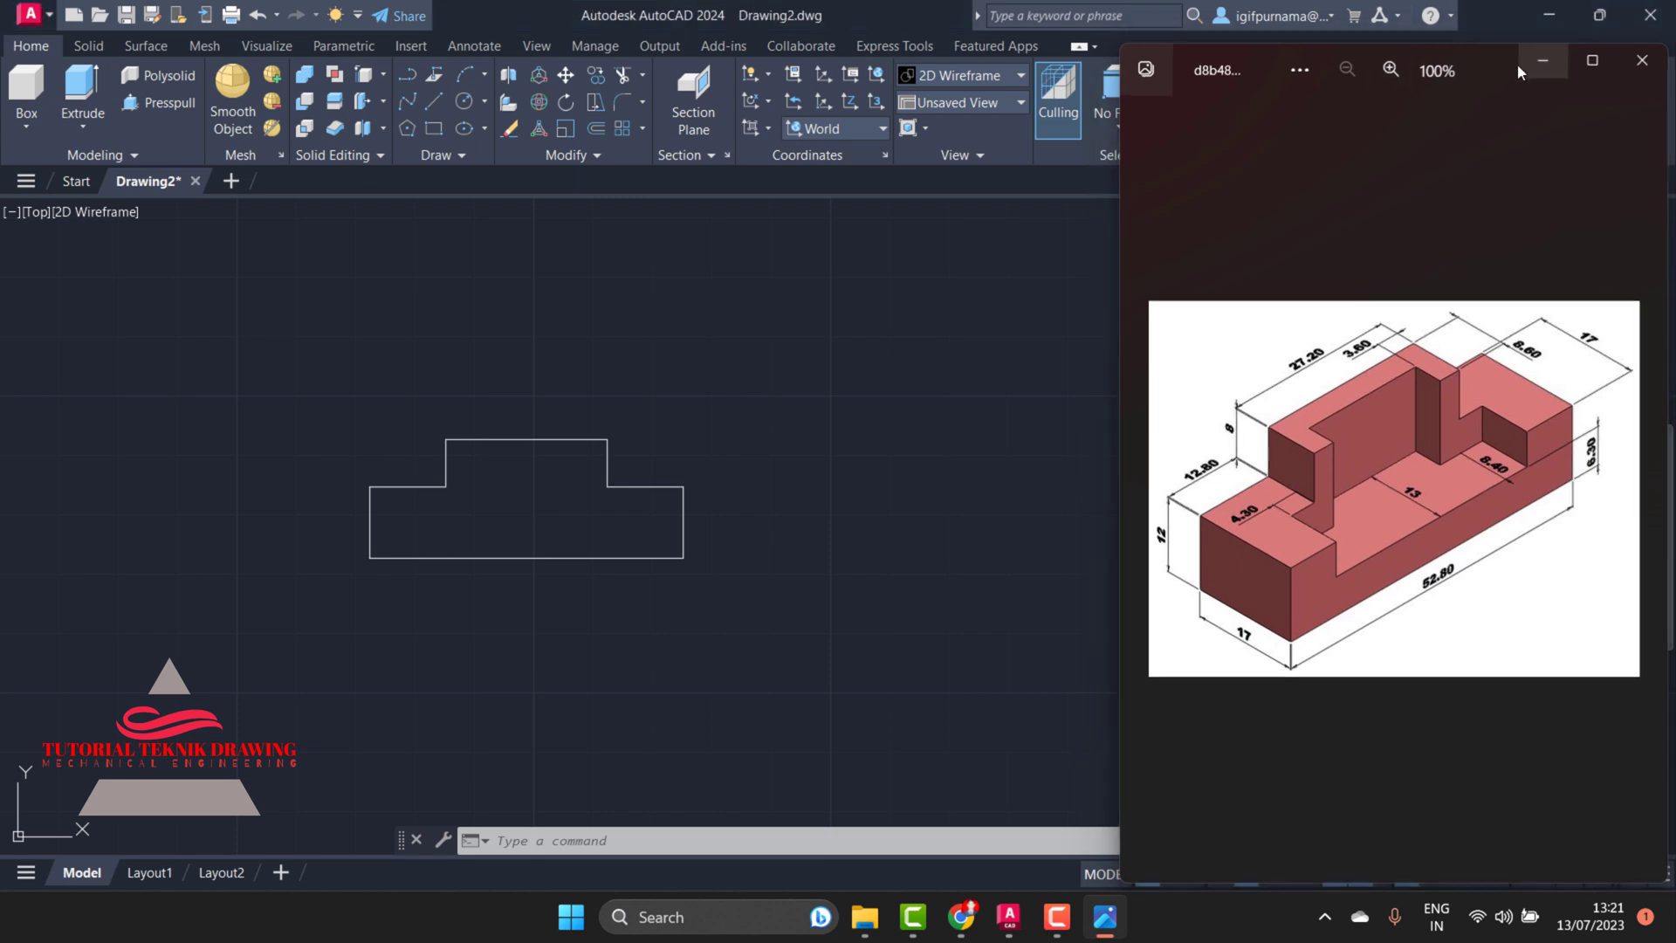
# Hide the reference image and switch to the SW Isometric view
pyautogui.click(1542, 60)
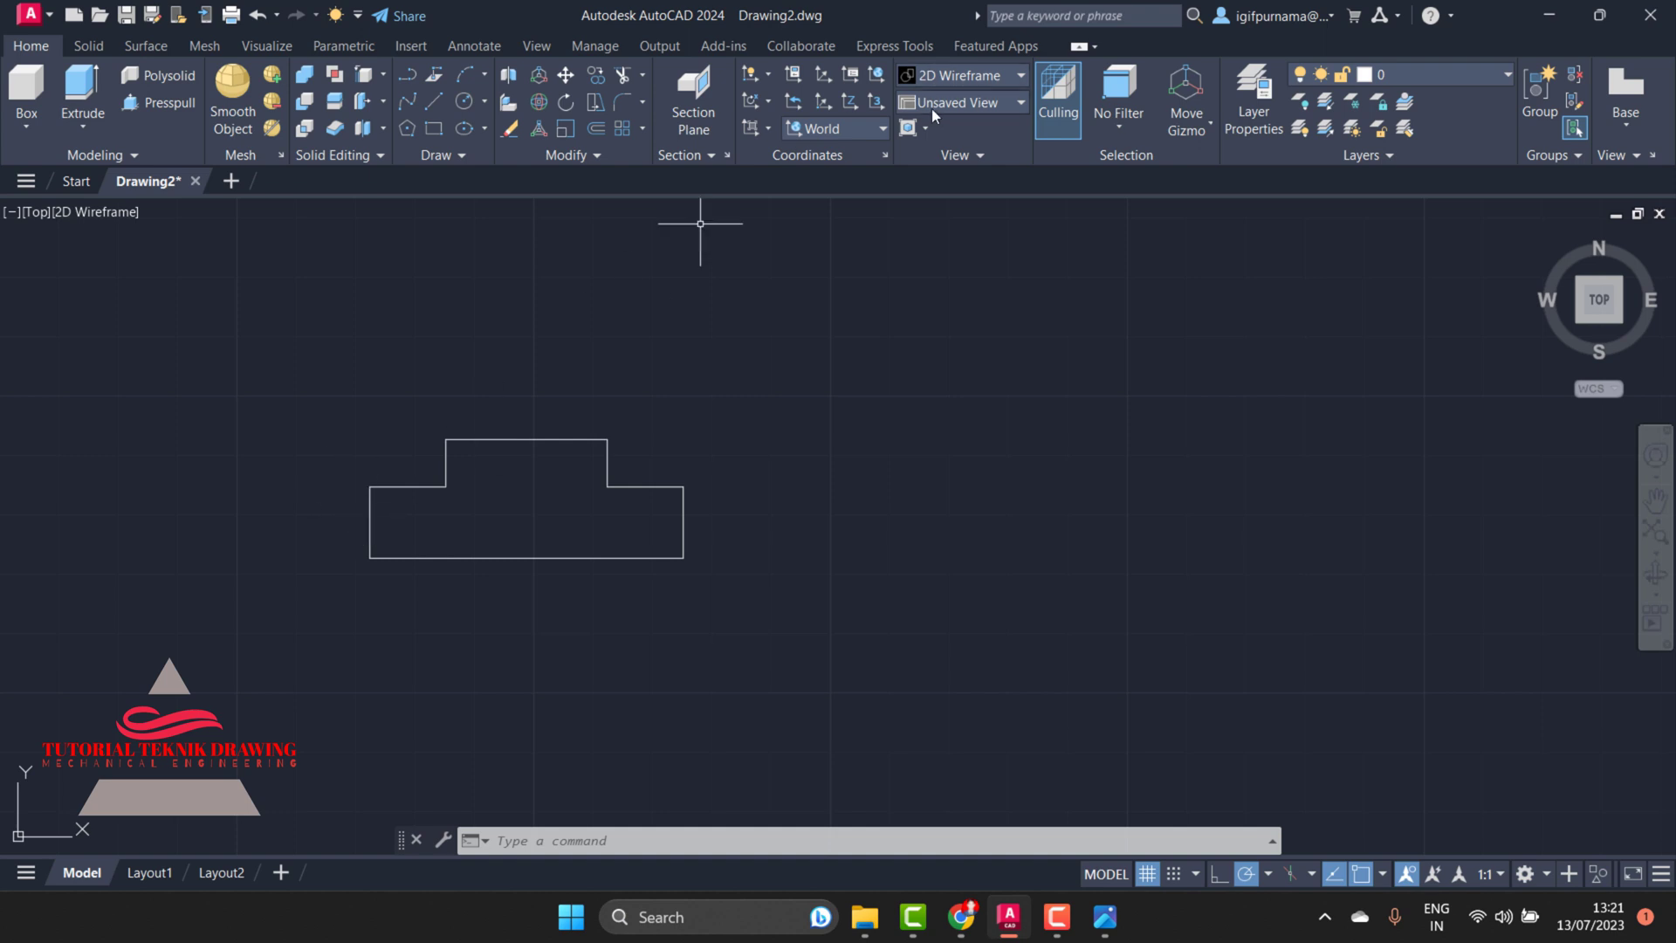
pyautogui.click(975, 105)
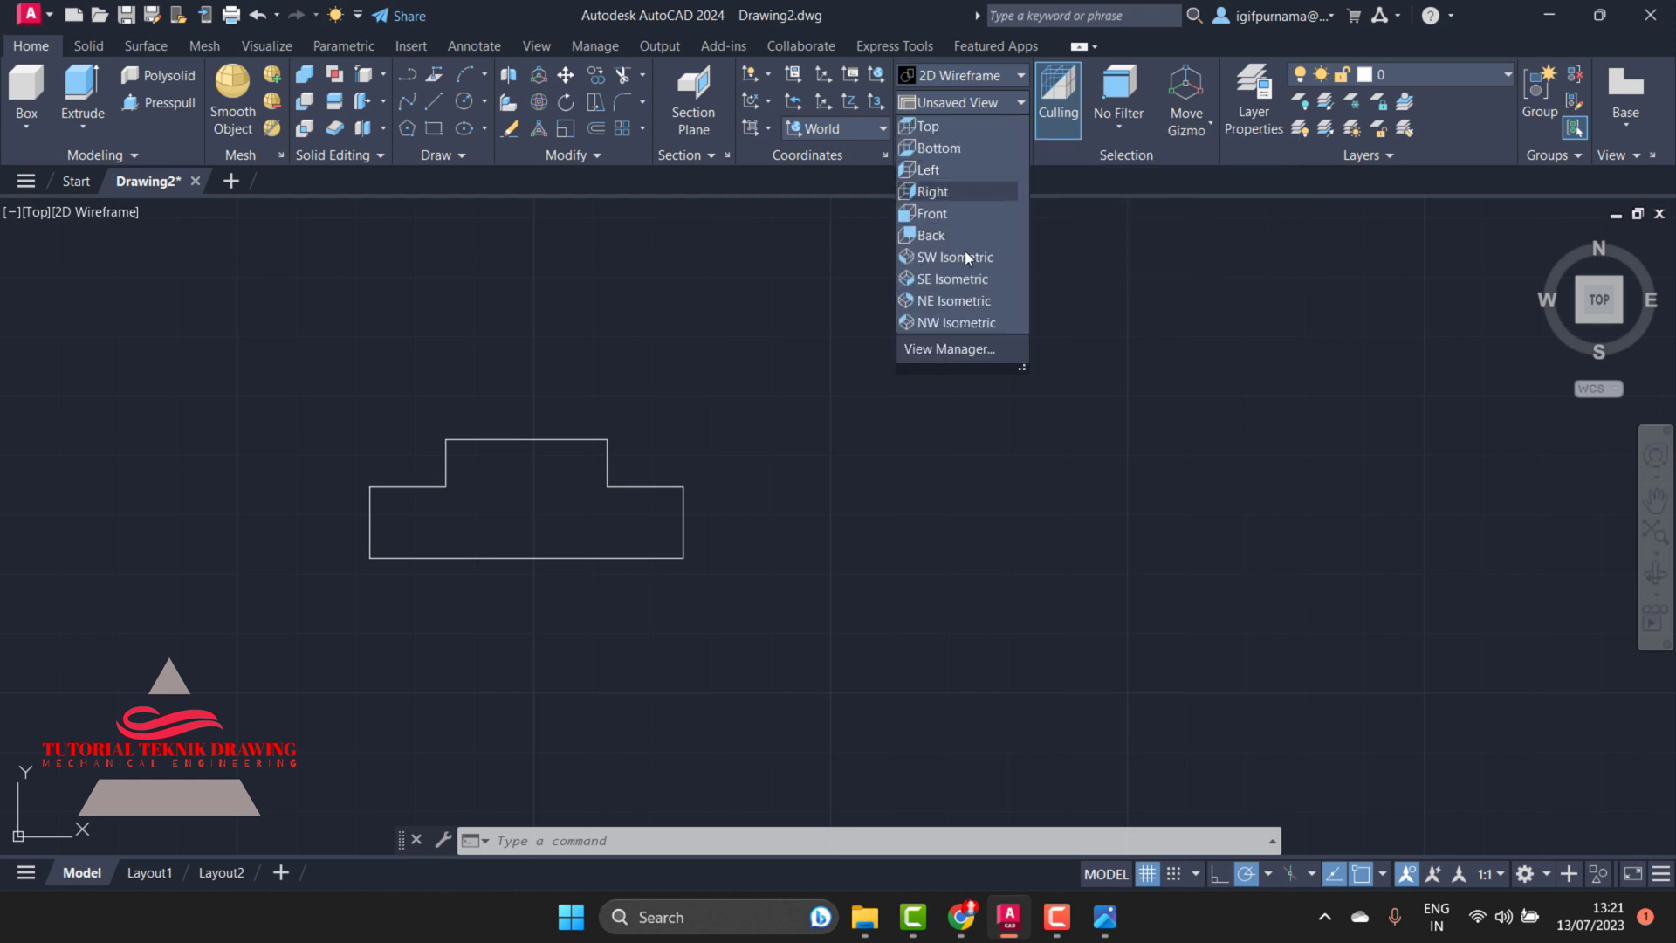
pyautogui.click(953, 260)
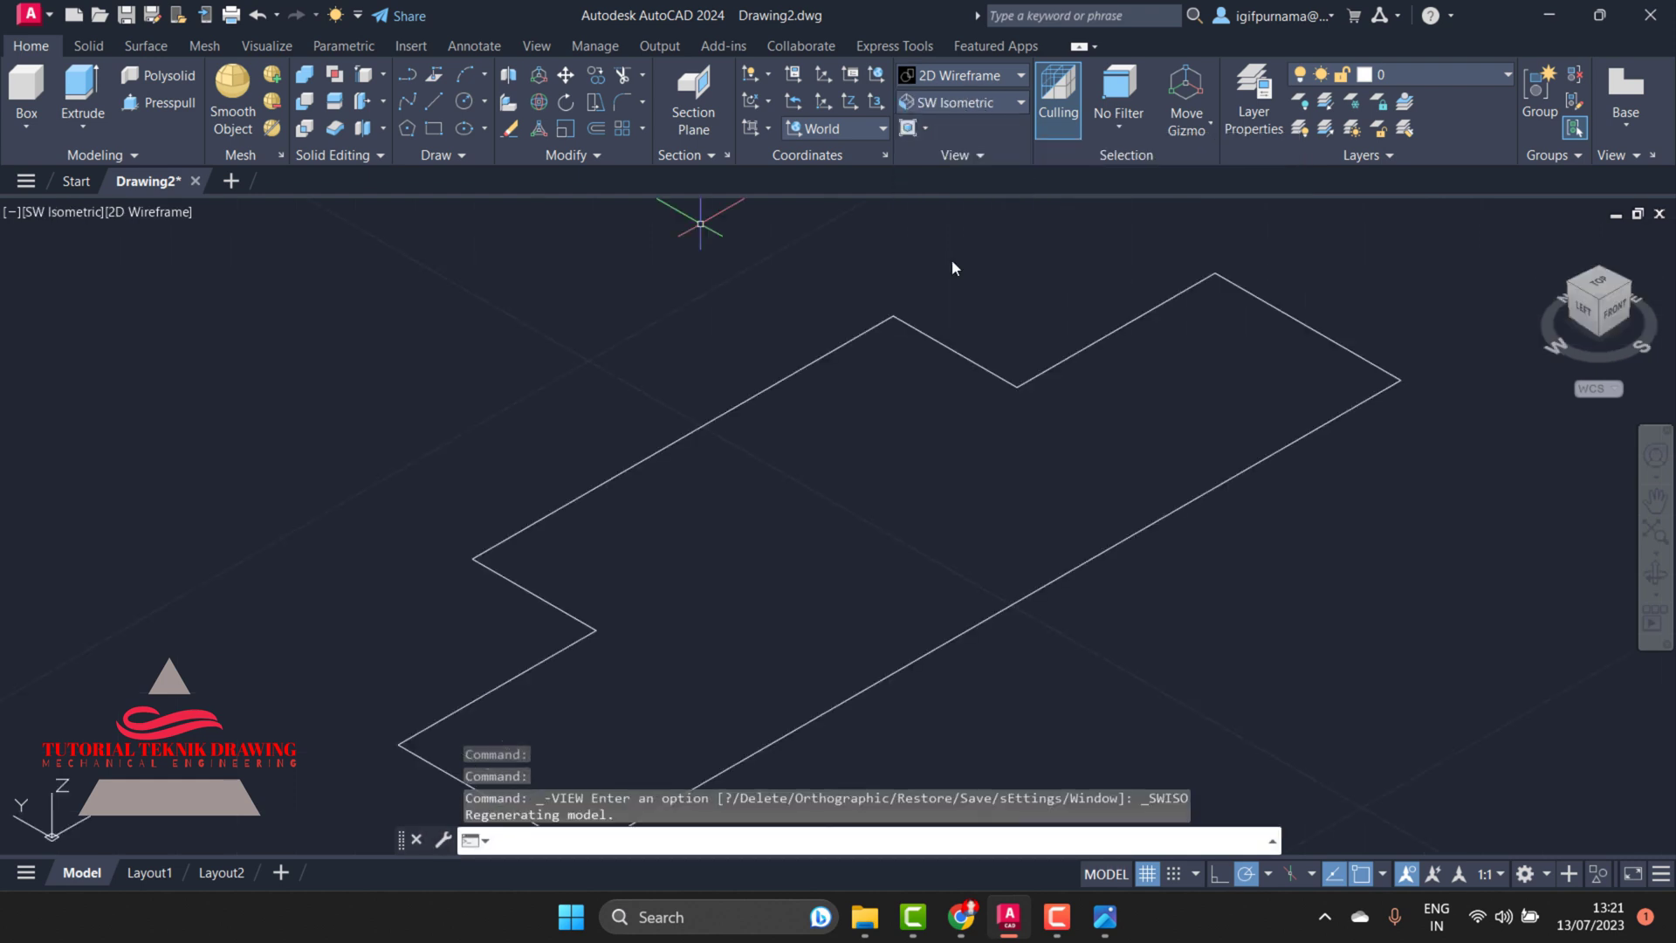
# Press-pull the stepped outline up 17 units and zoom to extents
pyautogui.click(161, 103)
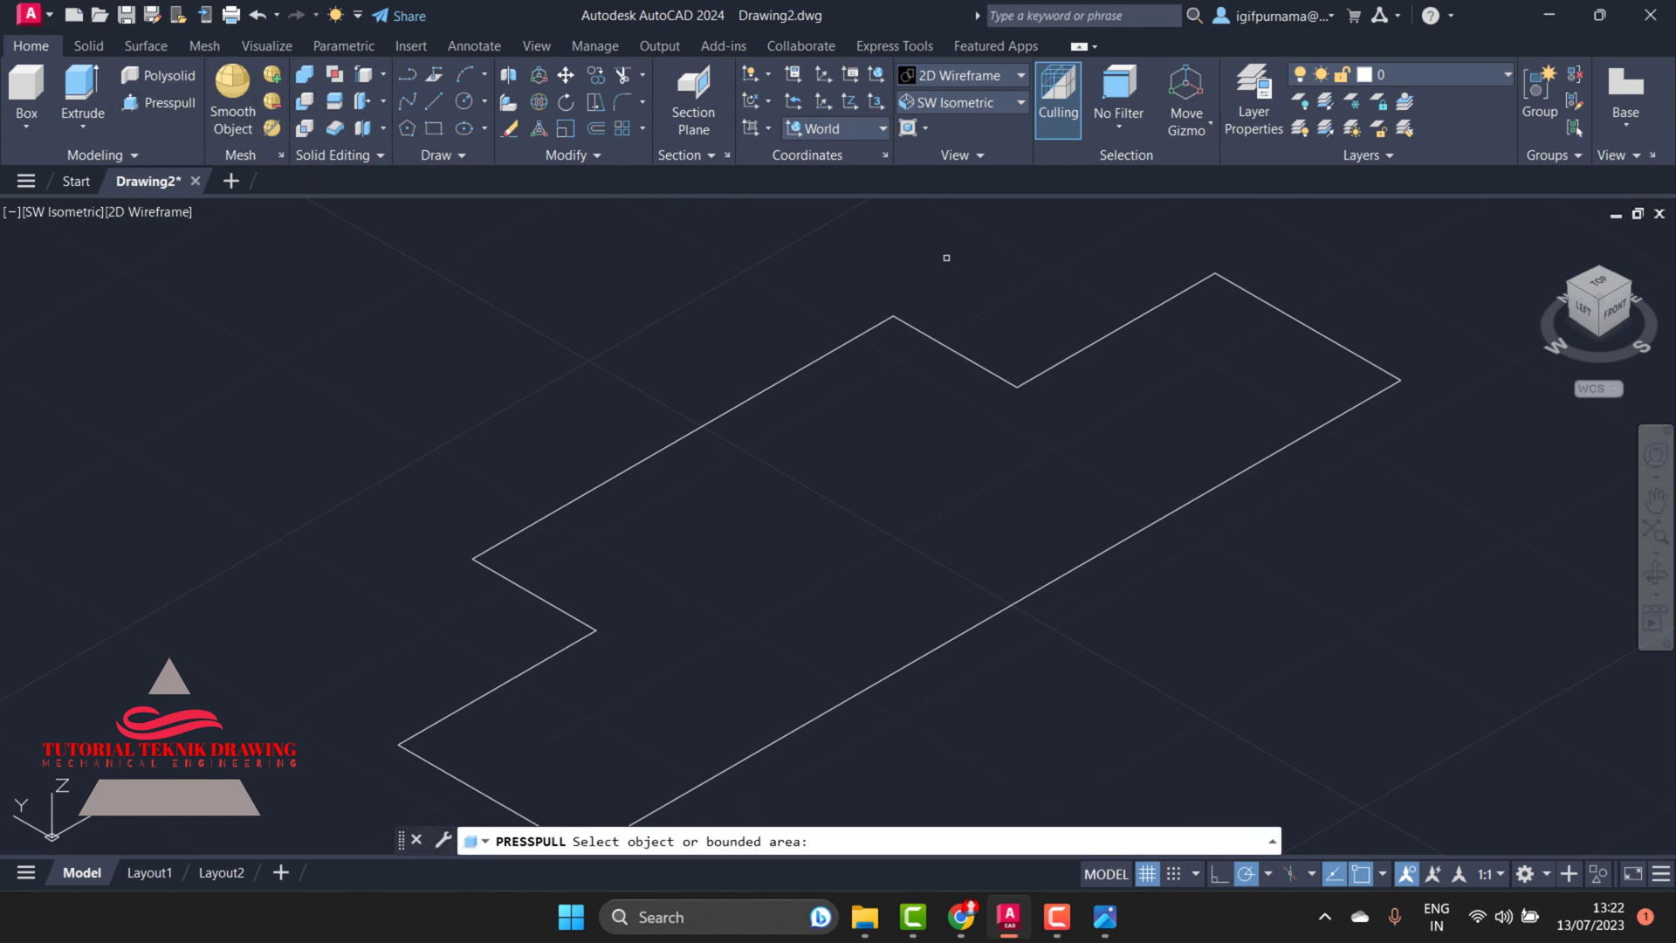
pyautogui.click(834, 554)
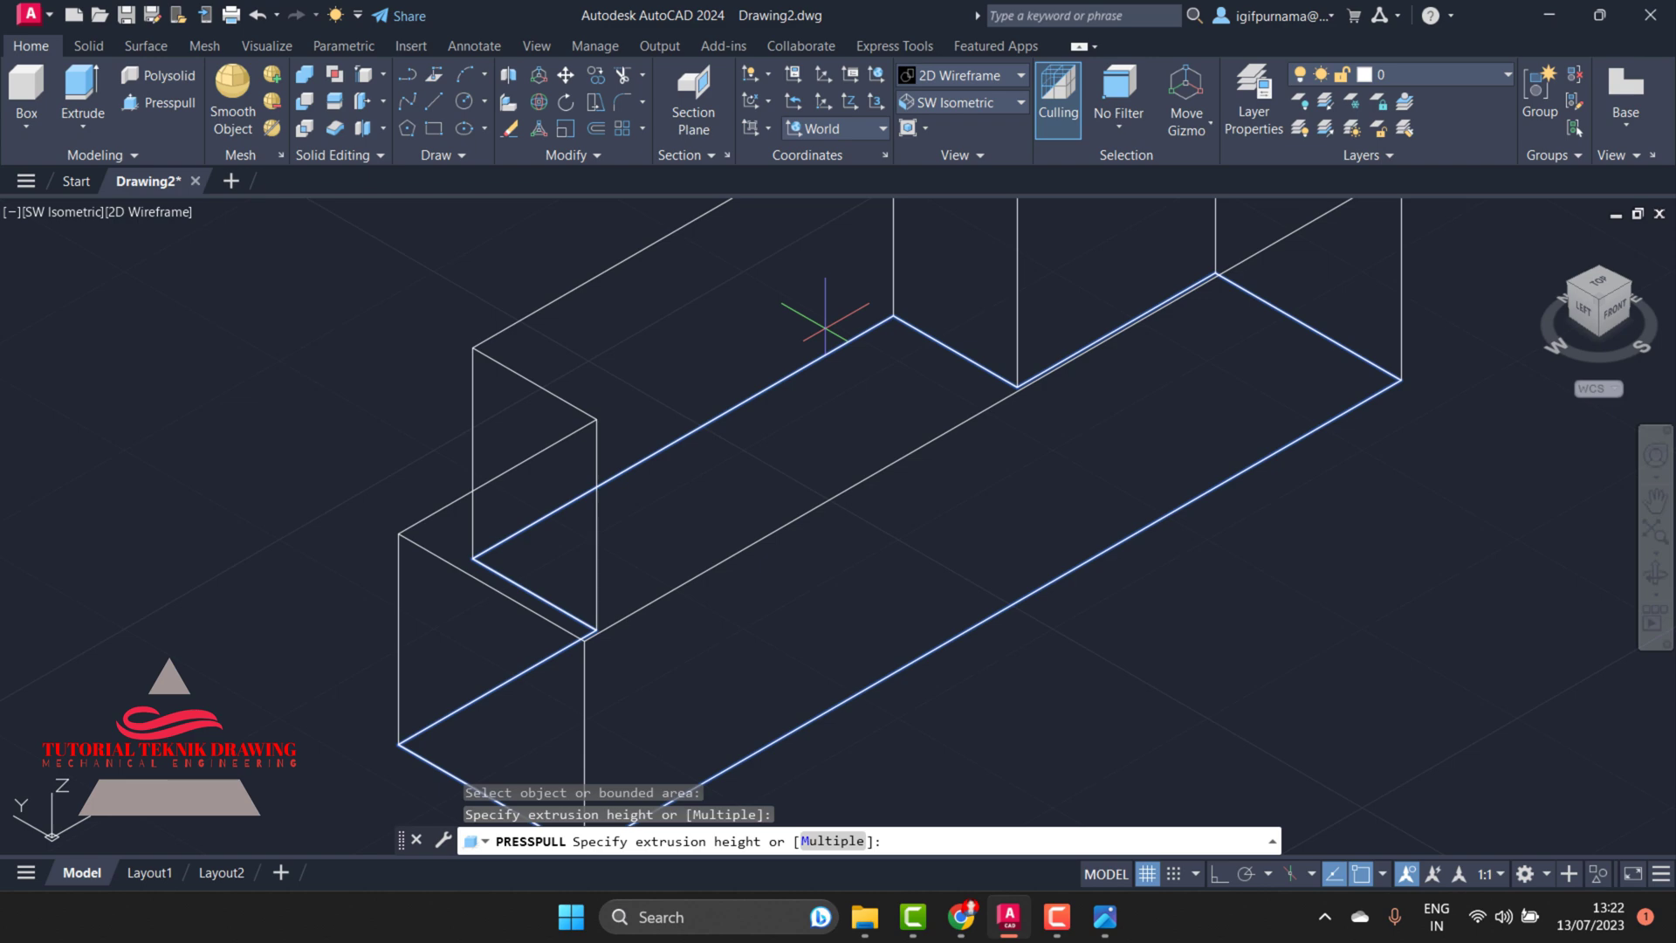
pyautogui.write('18')
pyautogui.press('BackSpace')
pyautogui.write('7')
pyautogui.press('Return')
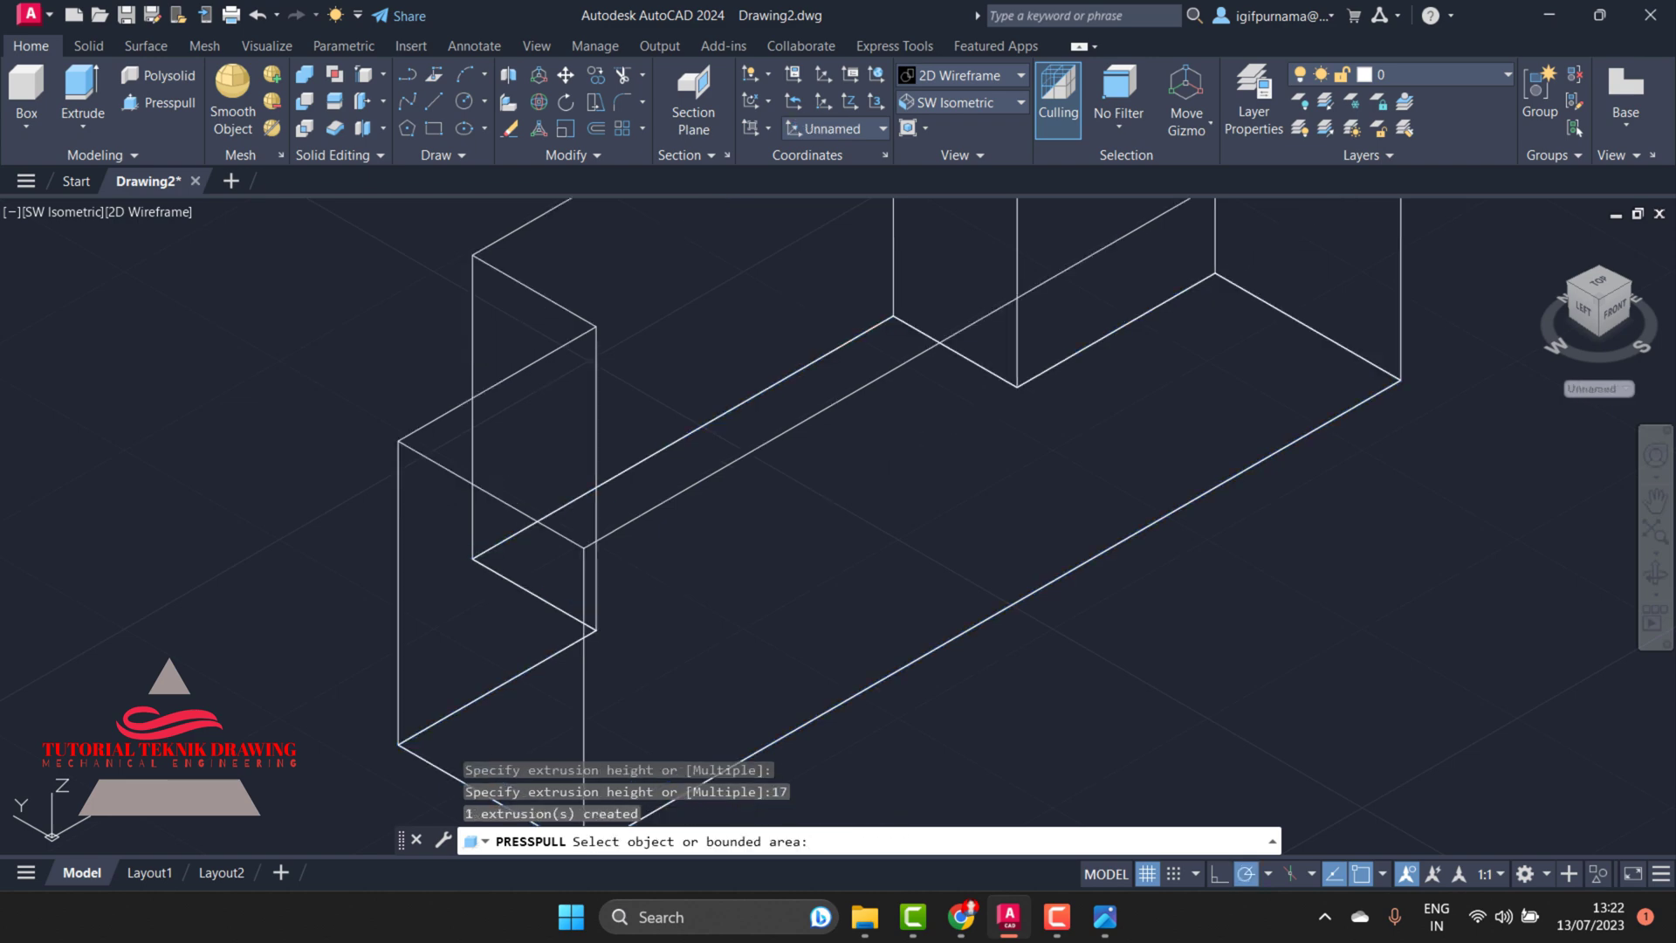
pyautogui.press('Escape')
pyautogui.click(1655, 530)
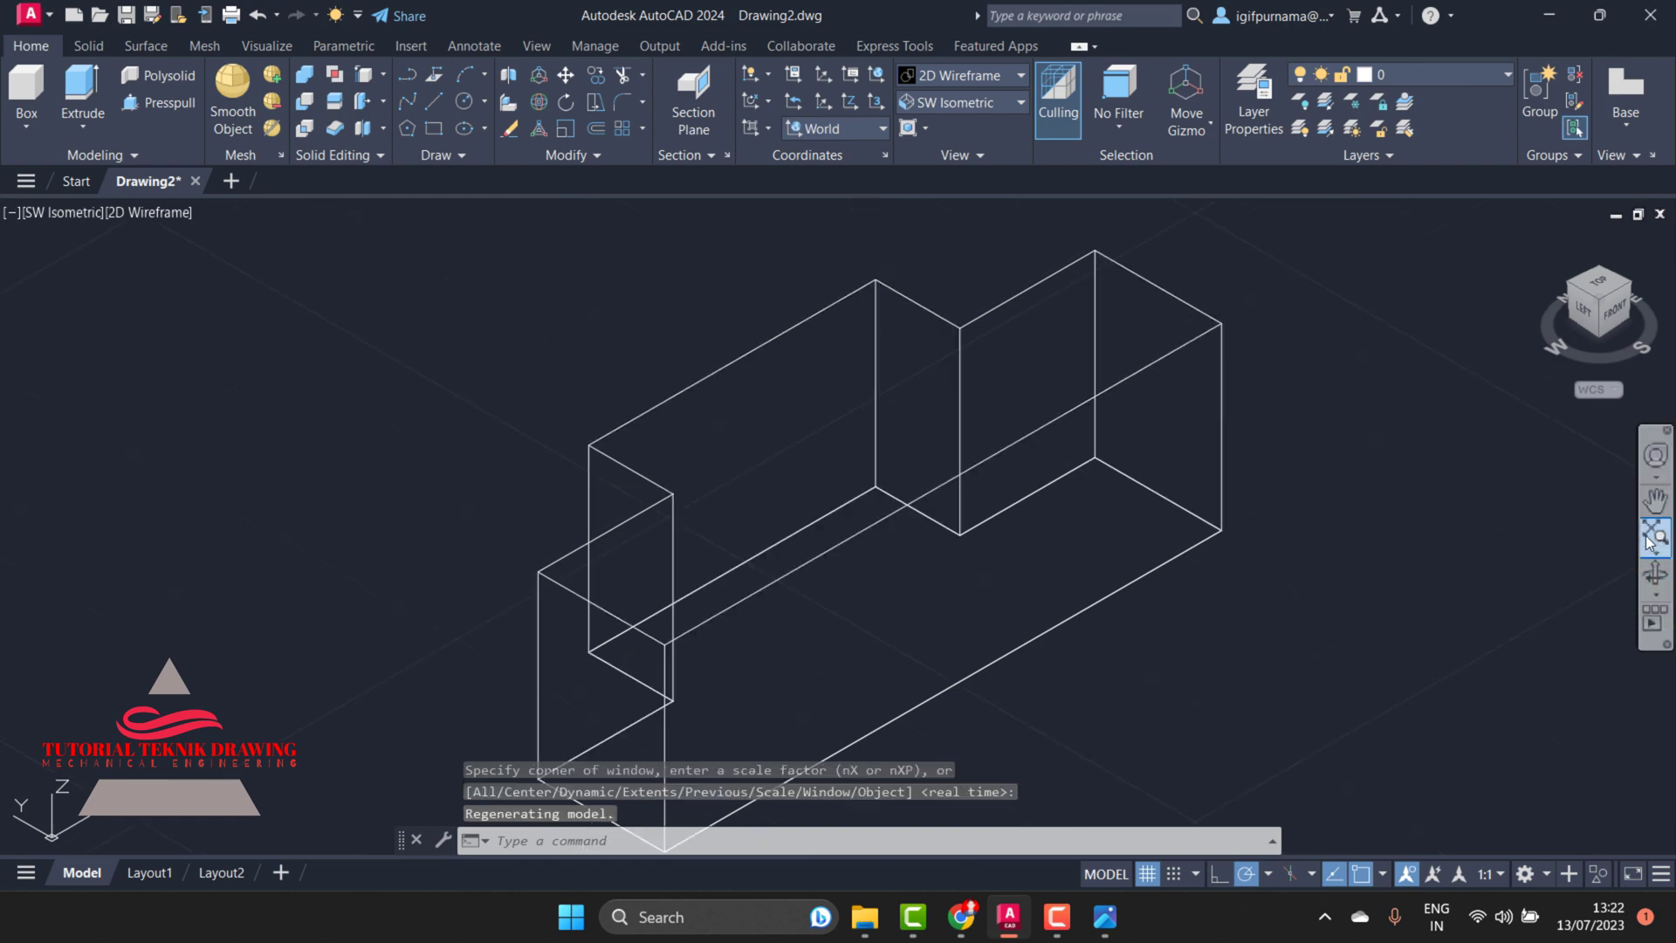
# 3D-rotate the solid about a chosen axis so it lies along its length, profile upright
pyautogui.click(538, 103)
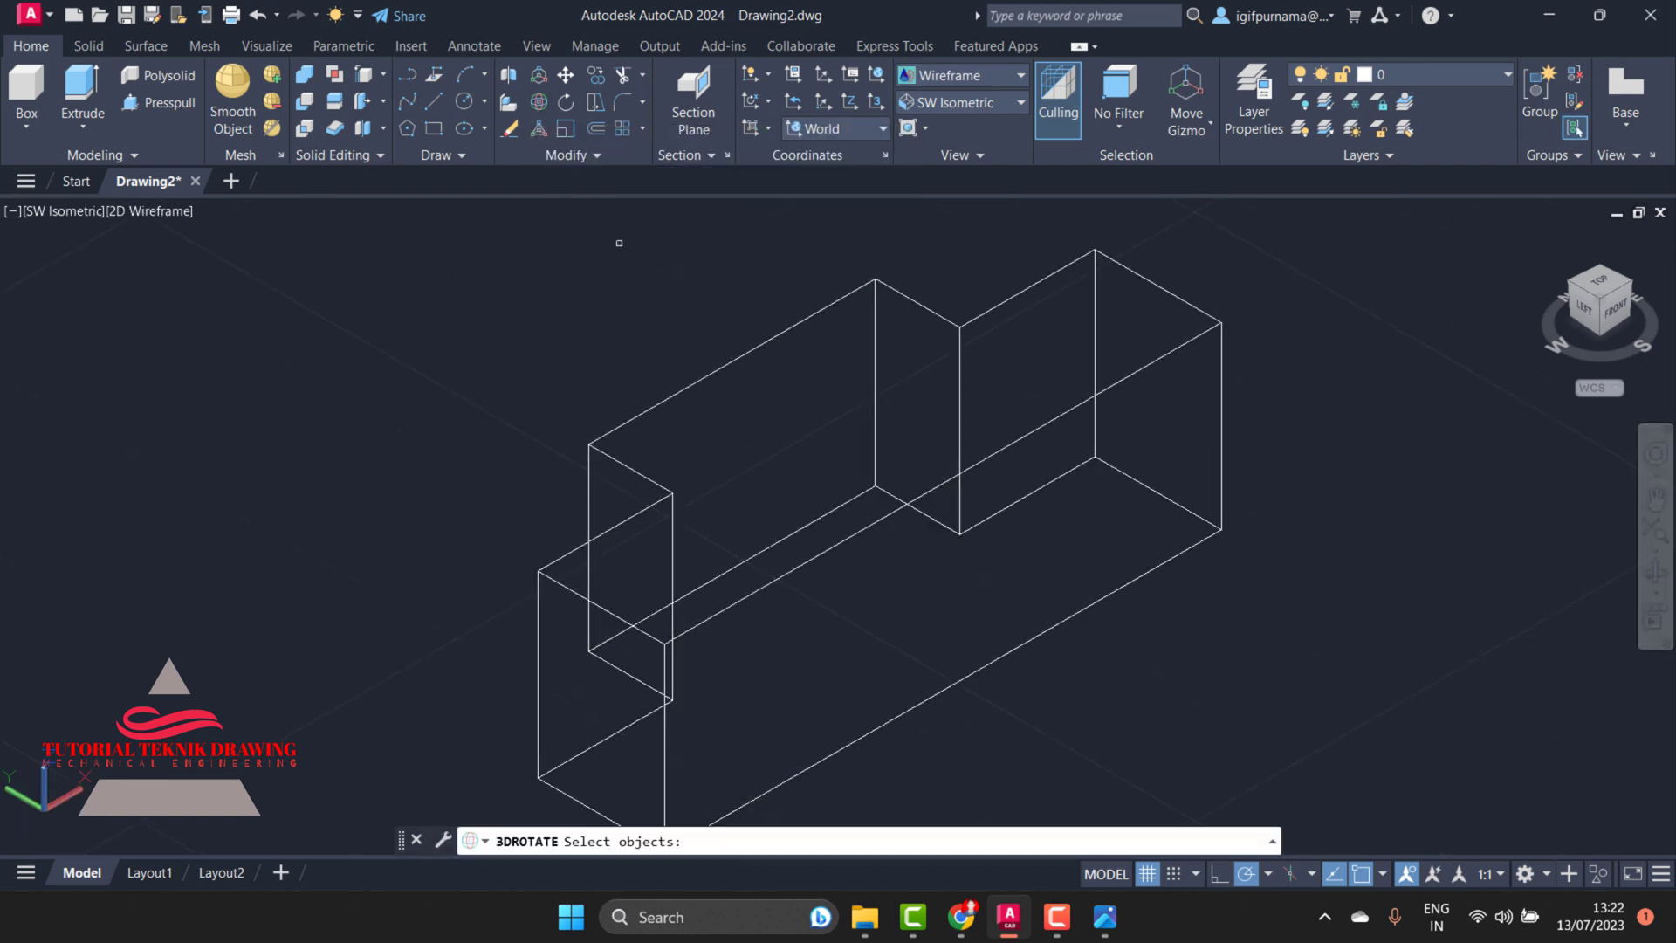
pyautogui.click(721, 369)
pyautogui.press('Return')
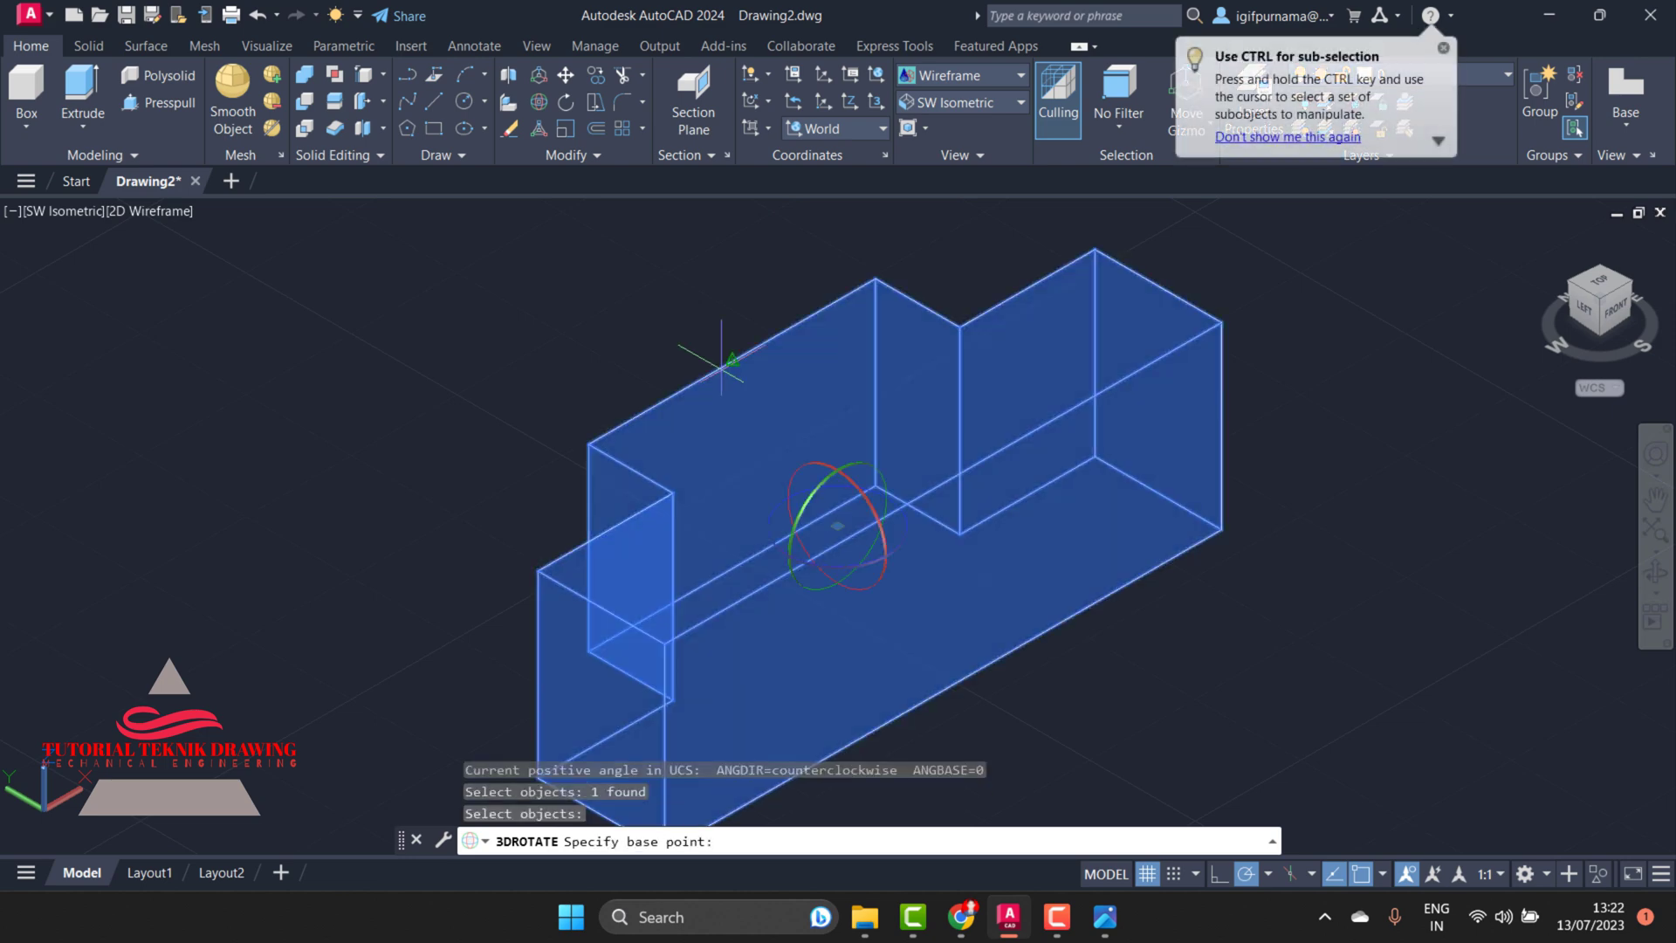
pyautogui.click(838, 523)
pyautogui.click(868, 488)
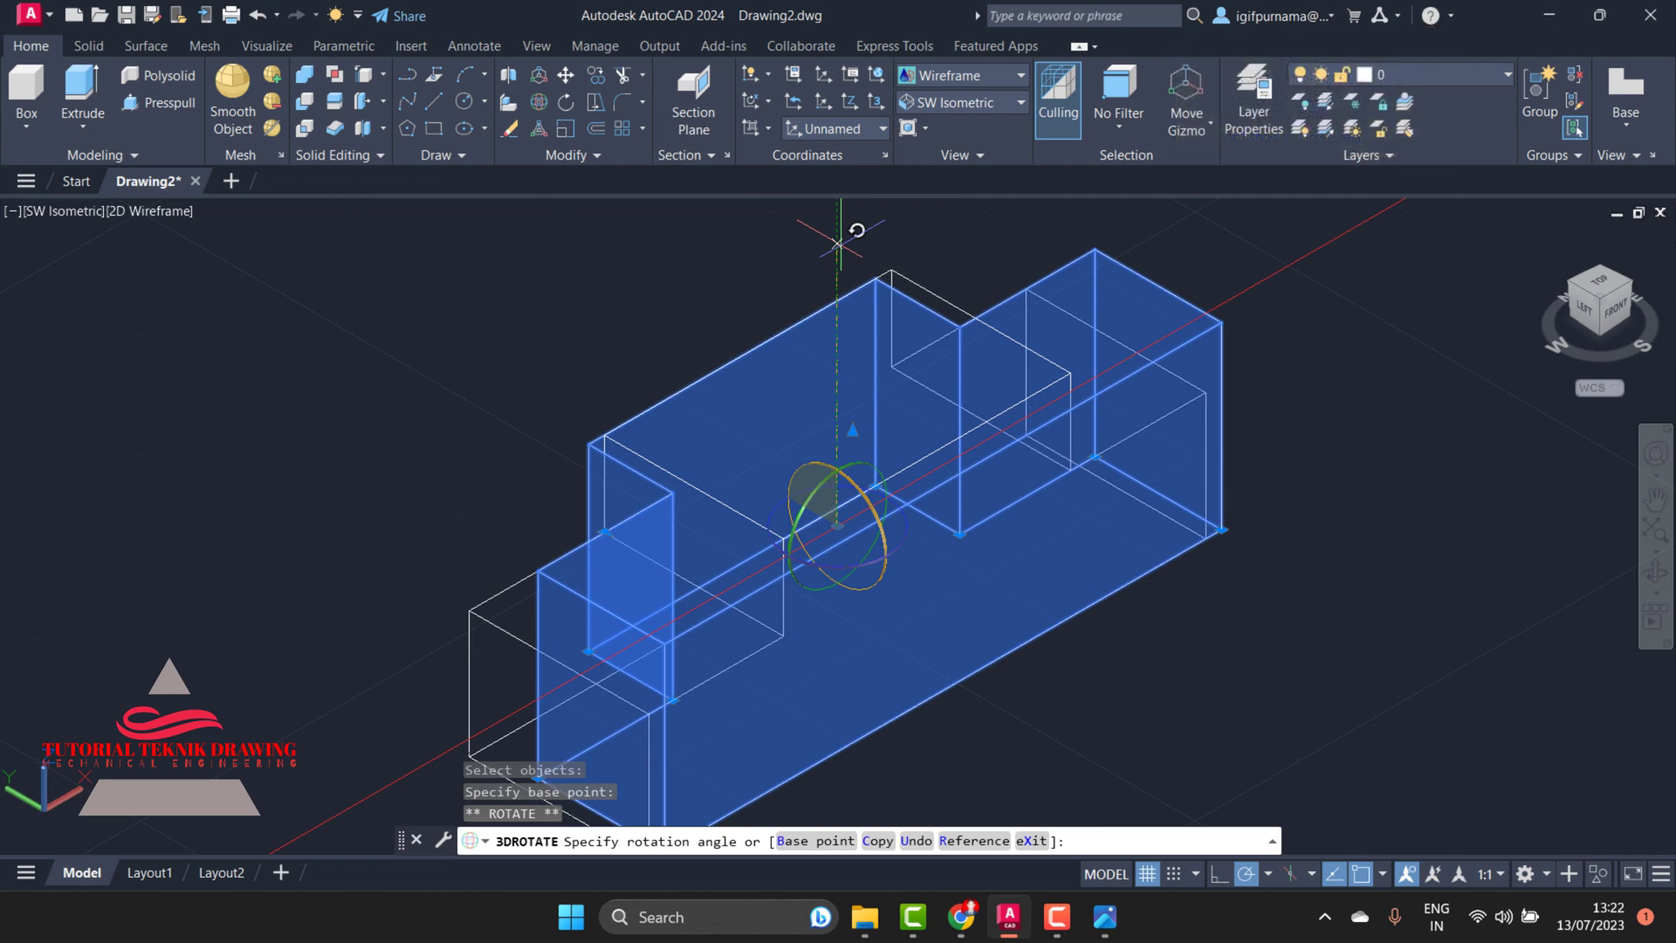
pyautogui.click(838, 243)
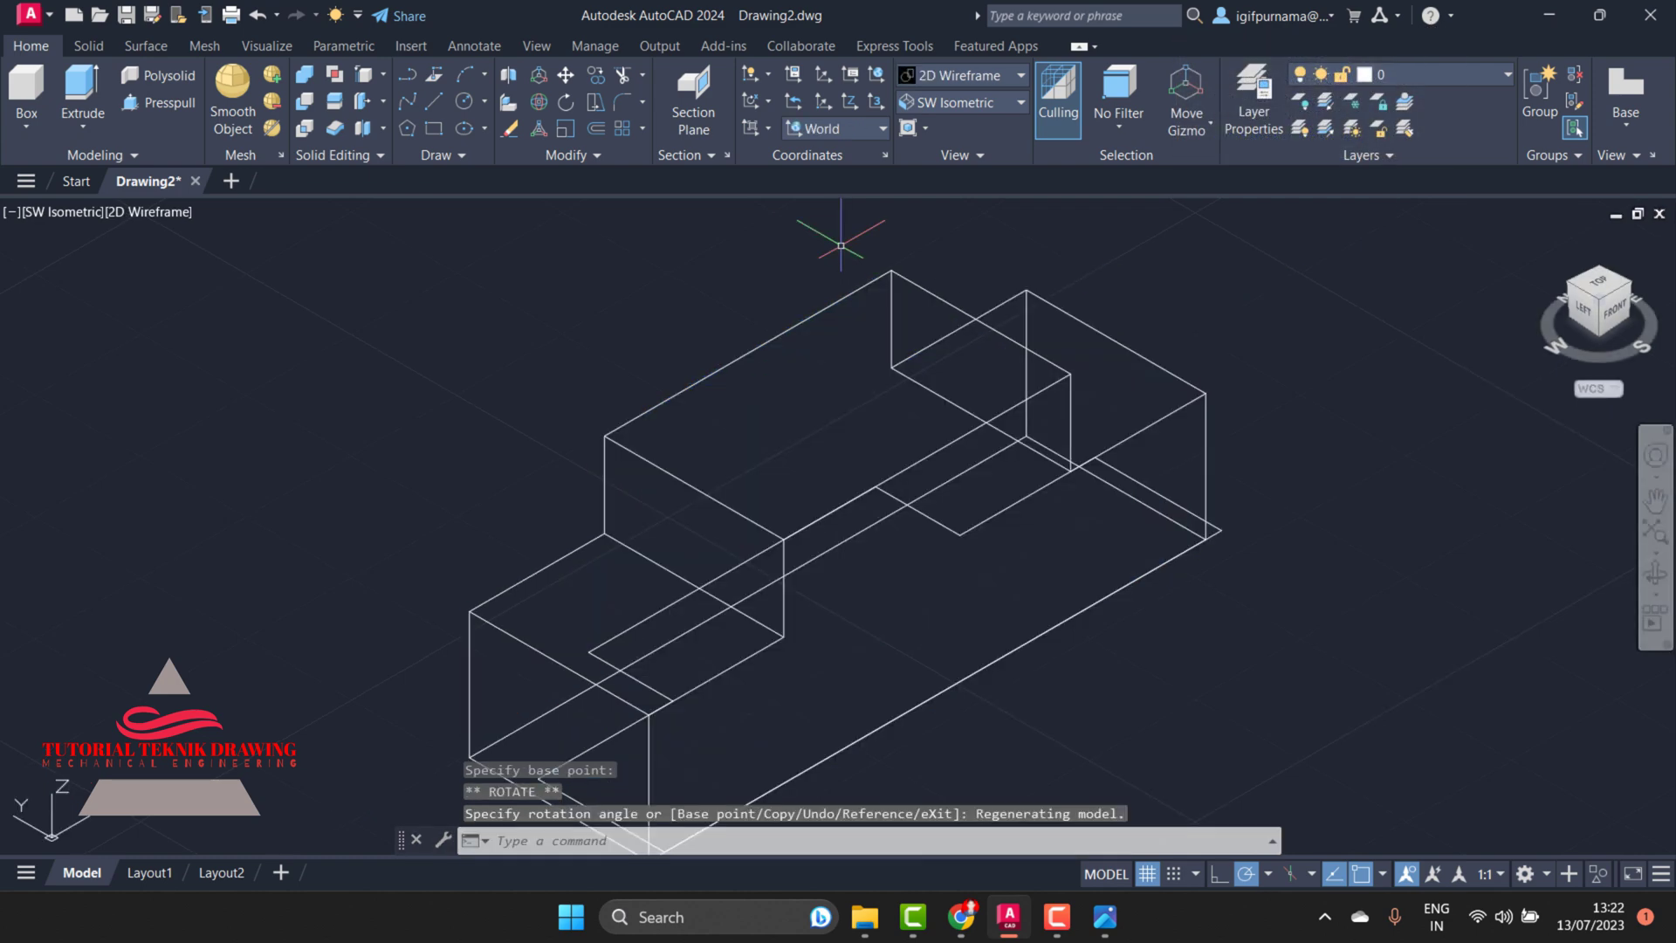
pyautogui.click(1654, 576)
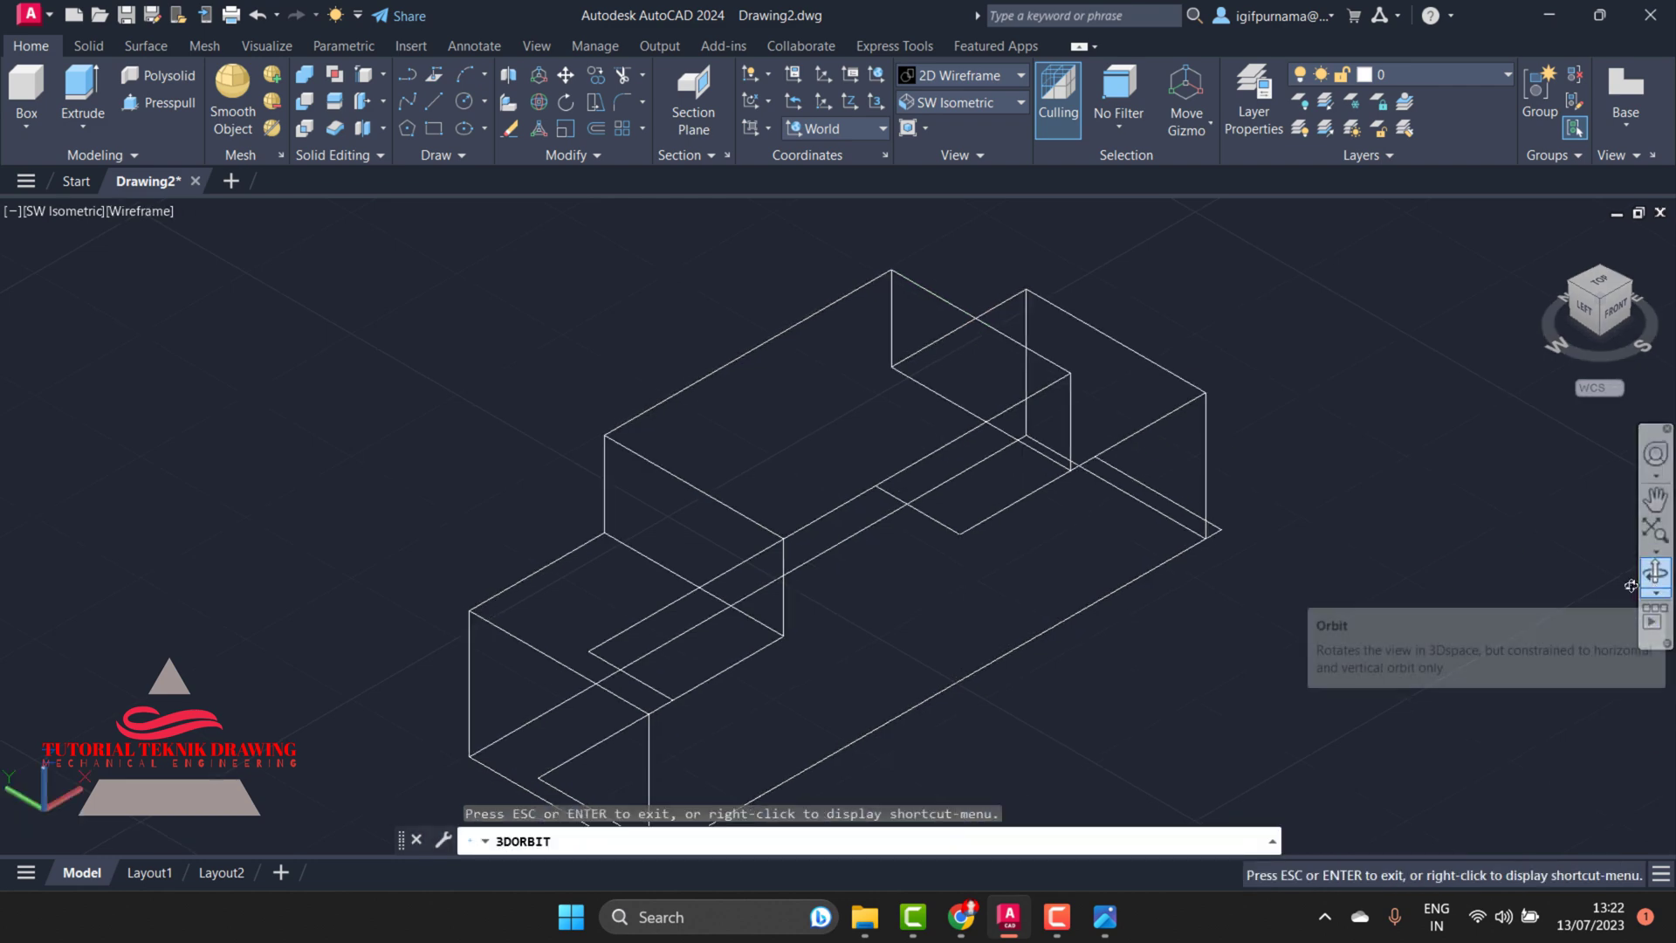
# Pan the solid into view, give it a shaded visual style, and compare with the reference
pyautogui.rightClick(1063, 398)
pyautogui.click(1115, 424)
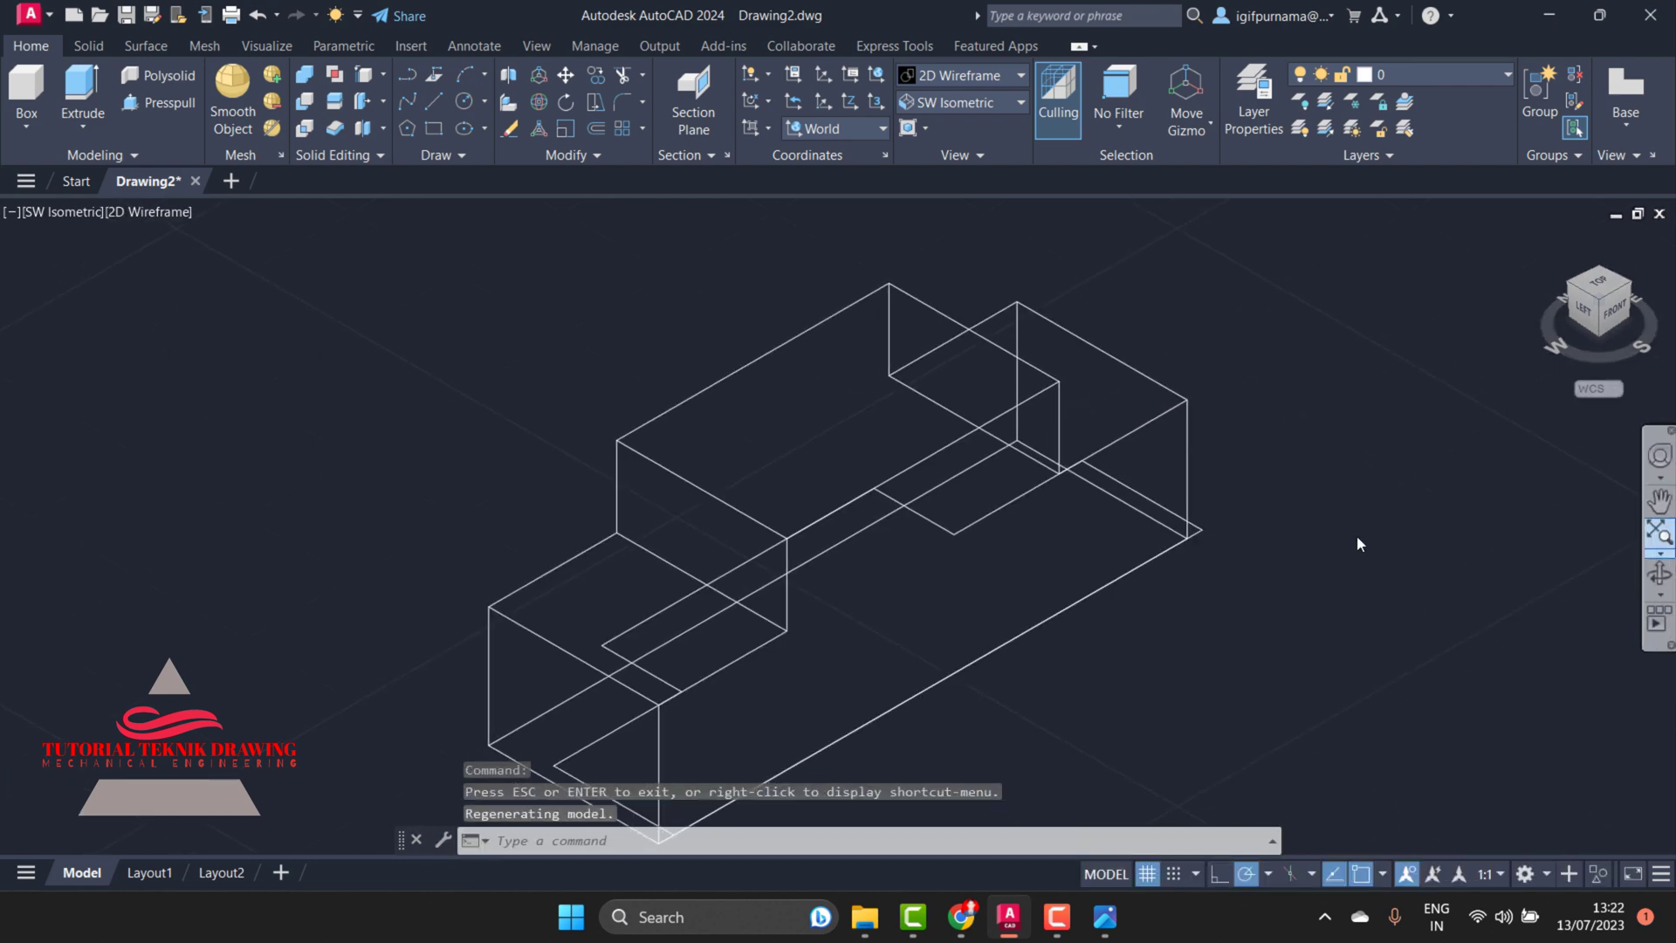
pyautogui.click(1655, 500)
pyautogui.moveTo(1135, 510); pyautogui.dragTo(924, 464)
pyautogui.rightClick(1073, 389)
pyautogui.click(1097, 407)
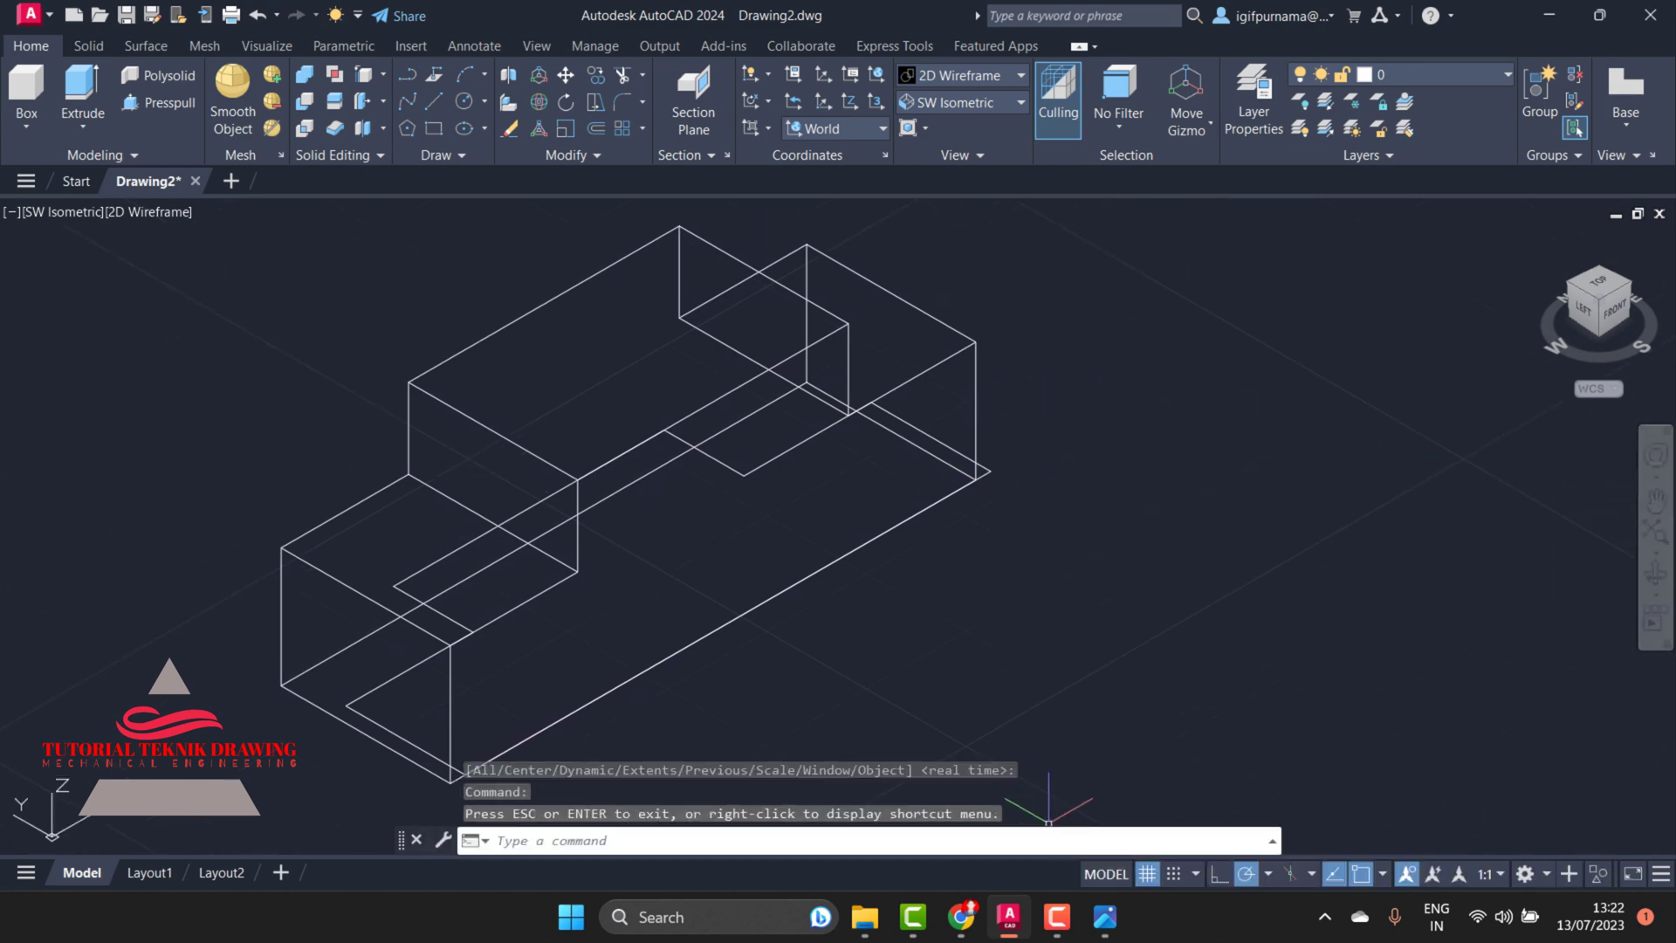
pyautogui.click(965, 76)
pyautogui.click(940, 205)
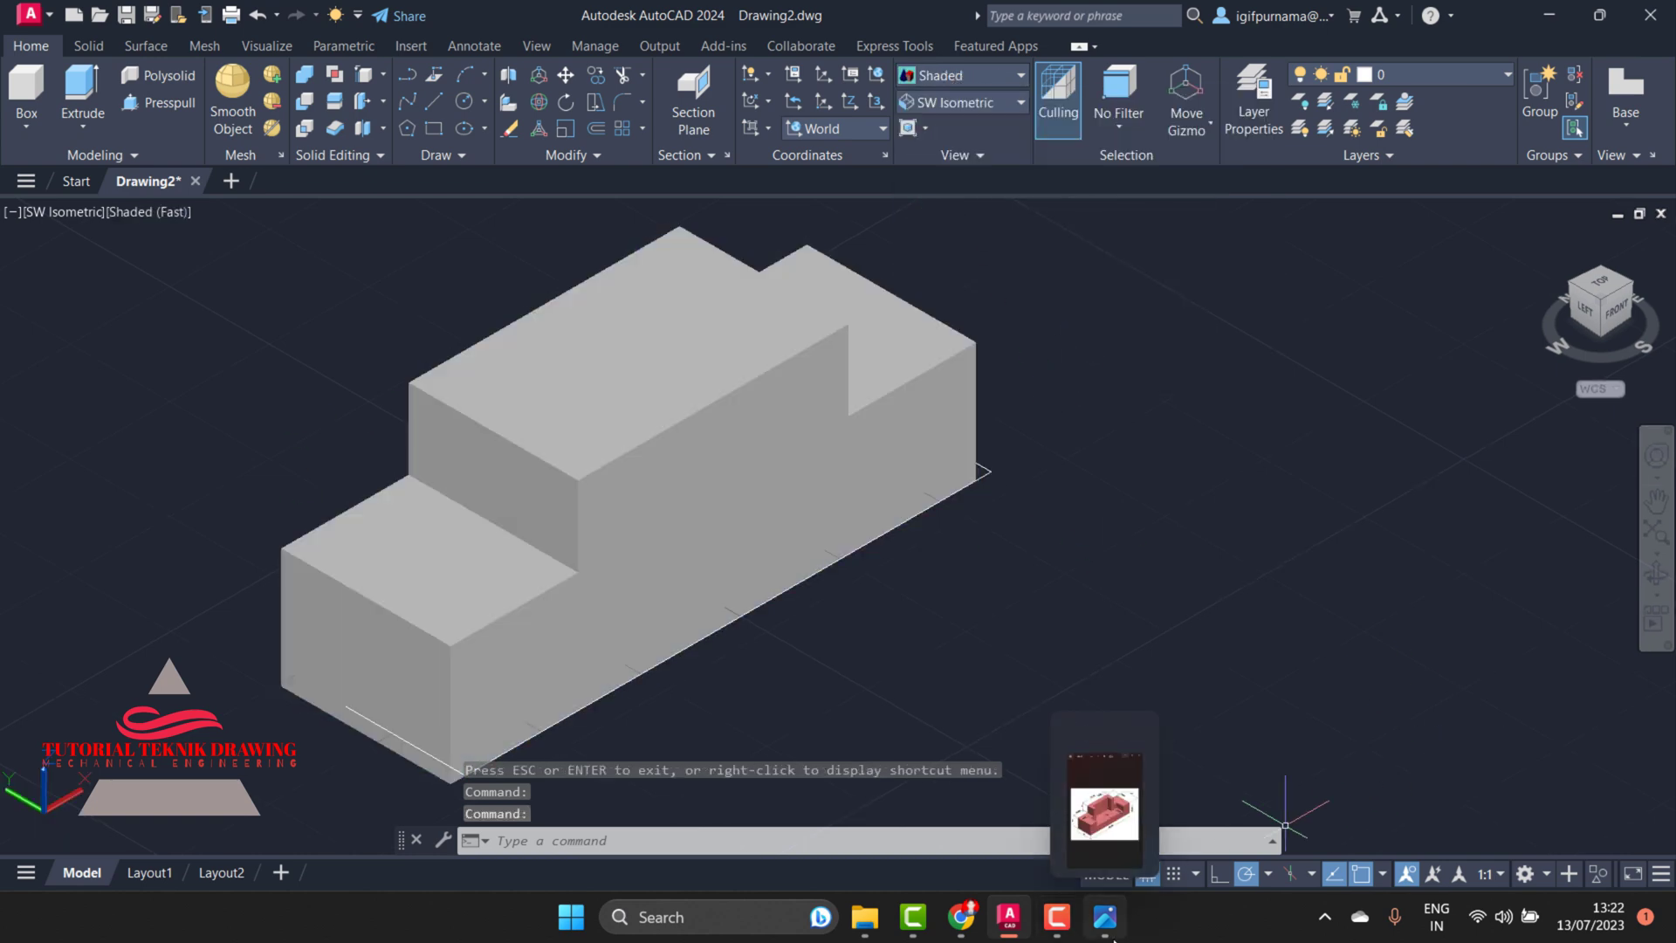
pyautogui.click(1104, 917)
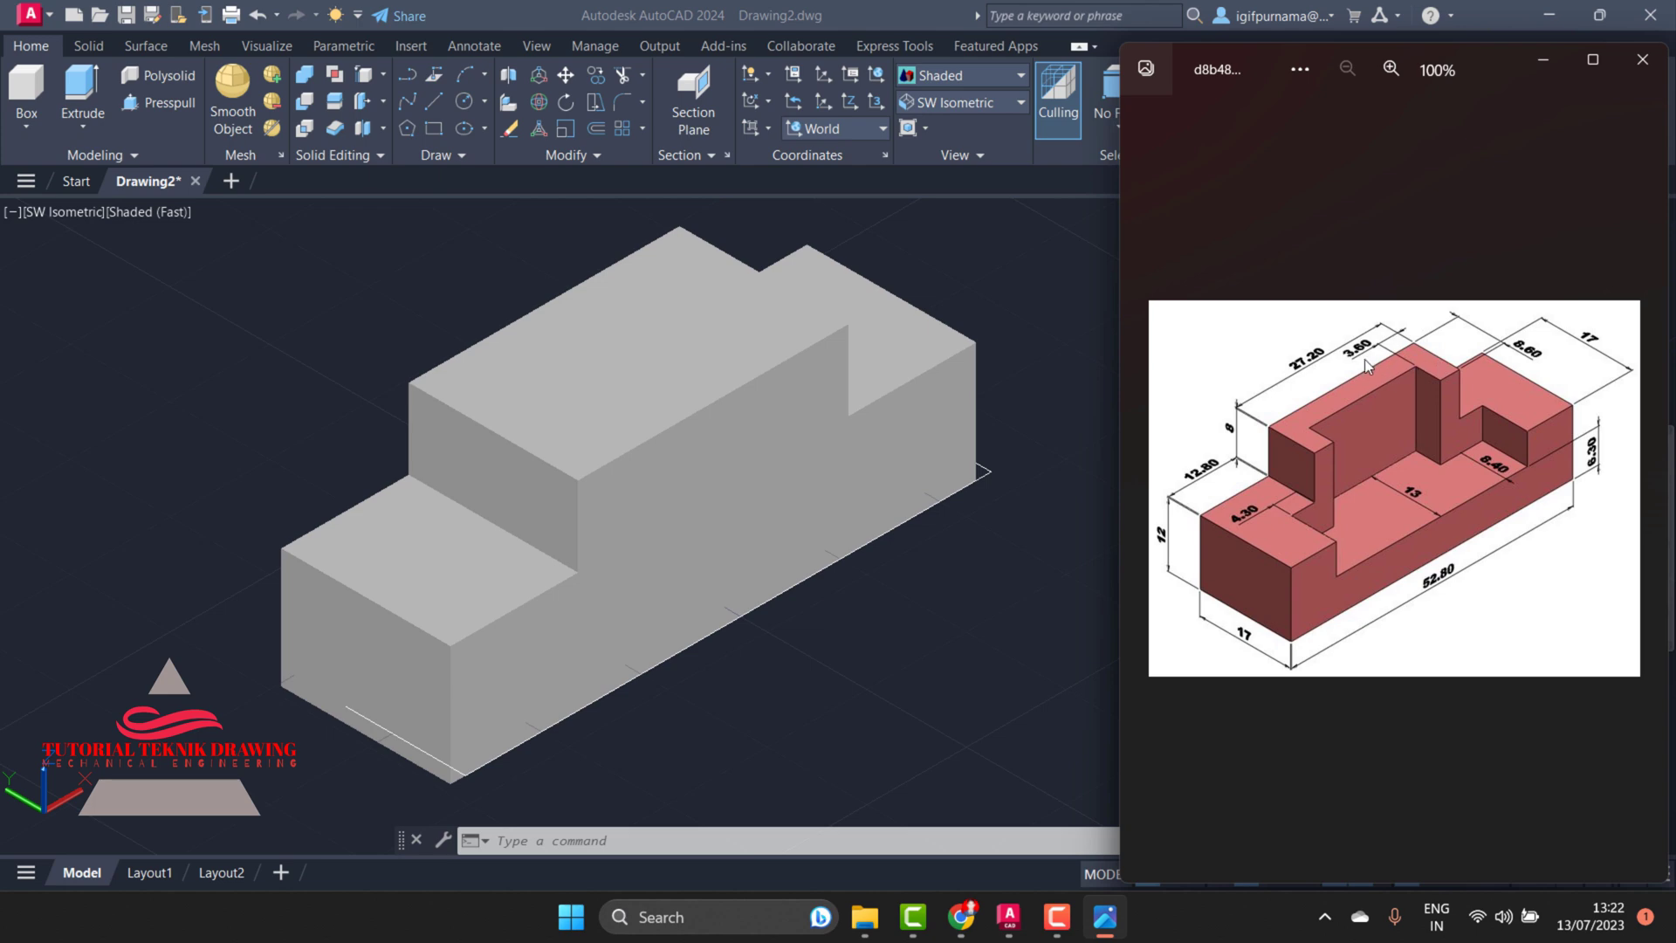
pyautogui.click(1015, 569)
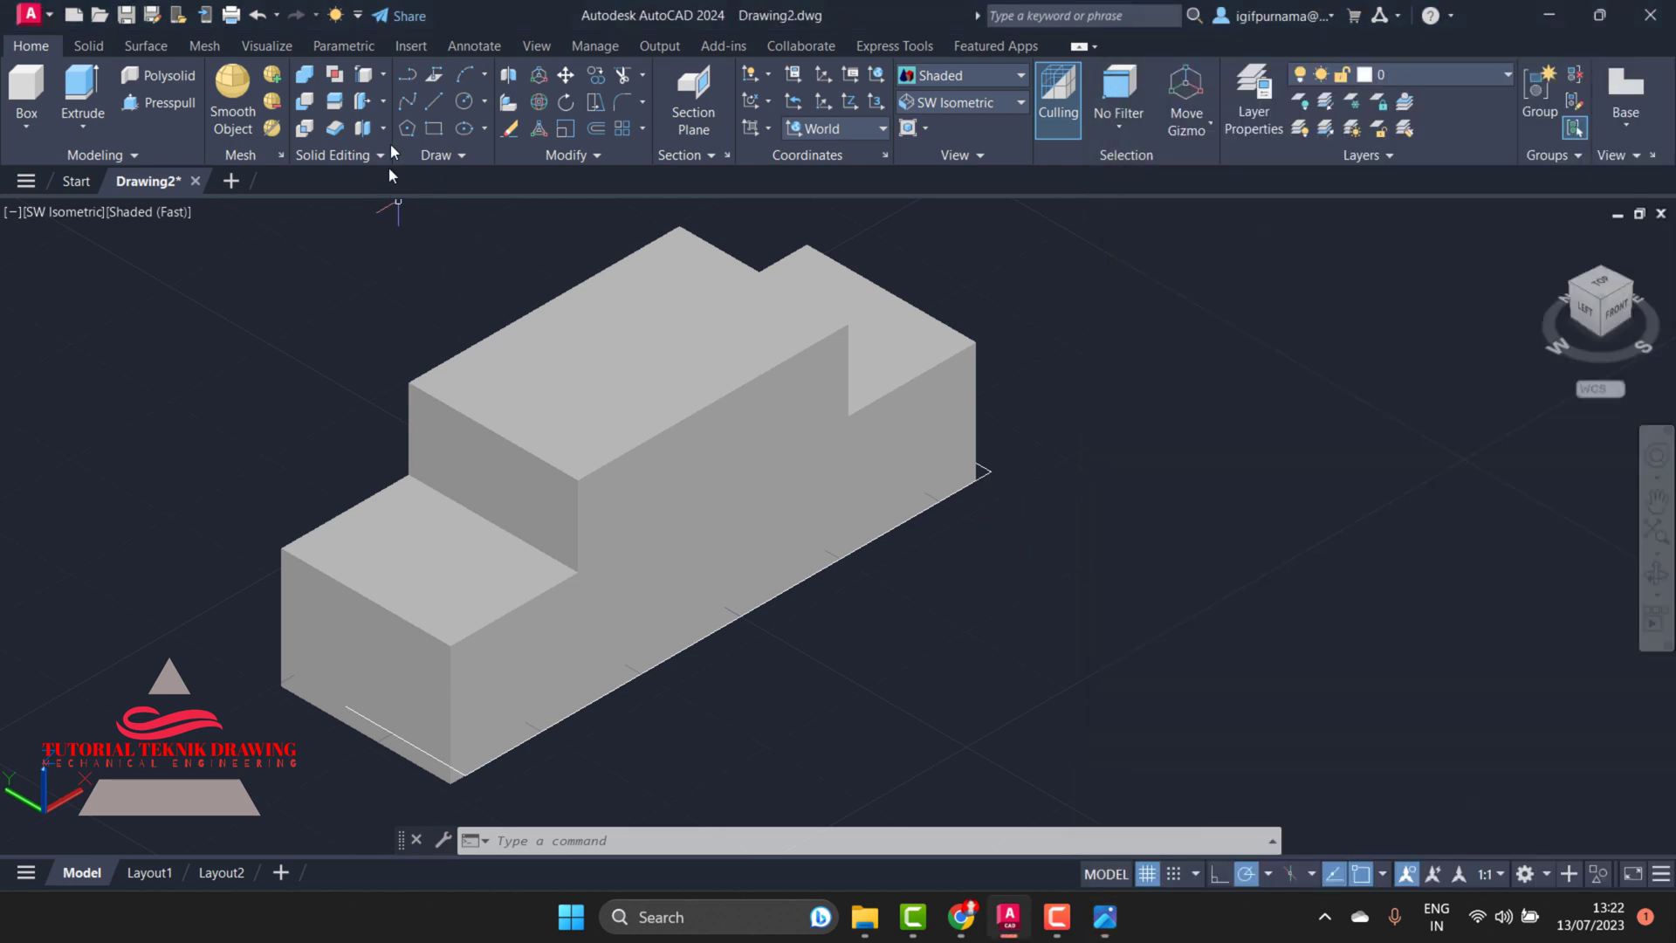
# Copy the upper block's short top edge 3.60 units inward across its top face
pyautogui.click(382, 75)
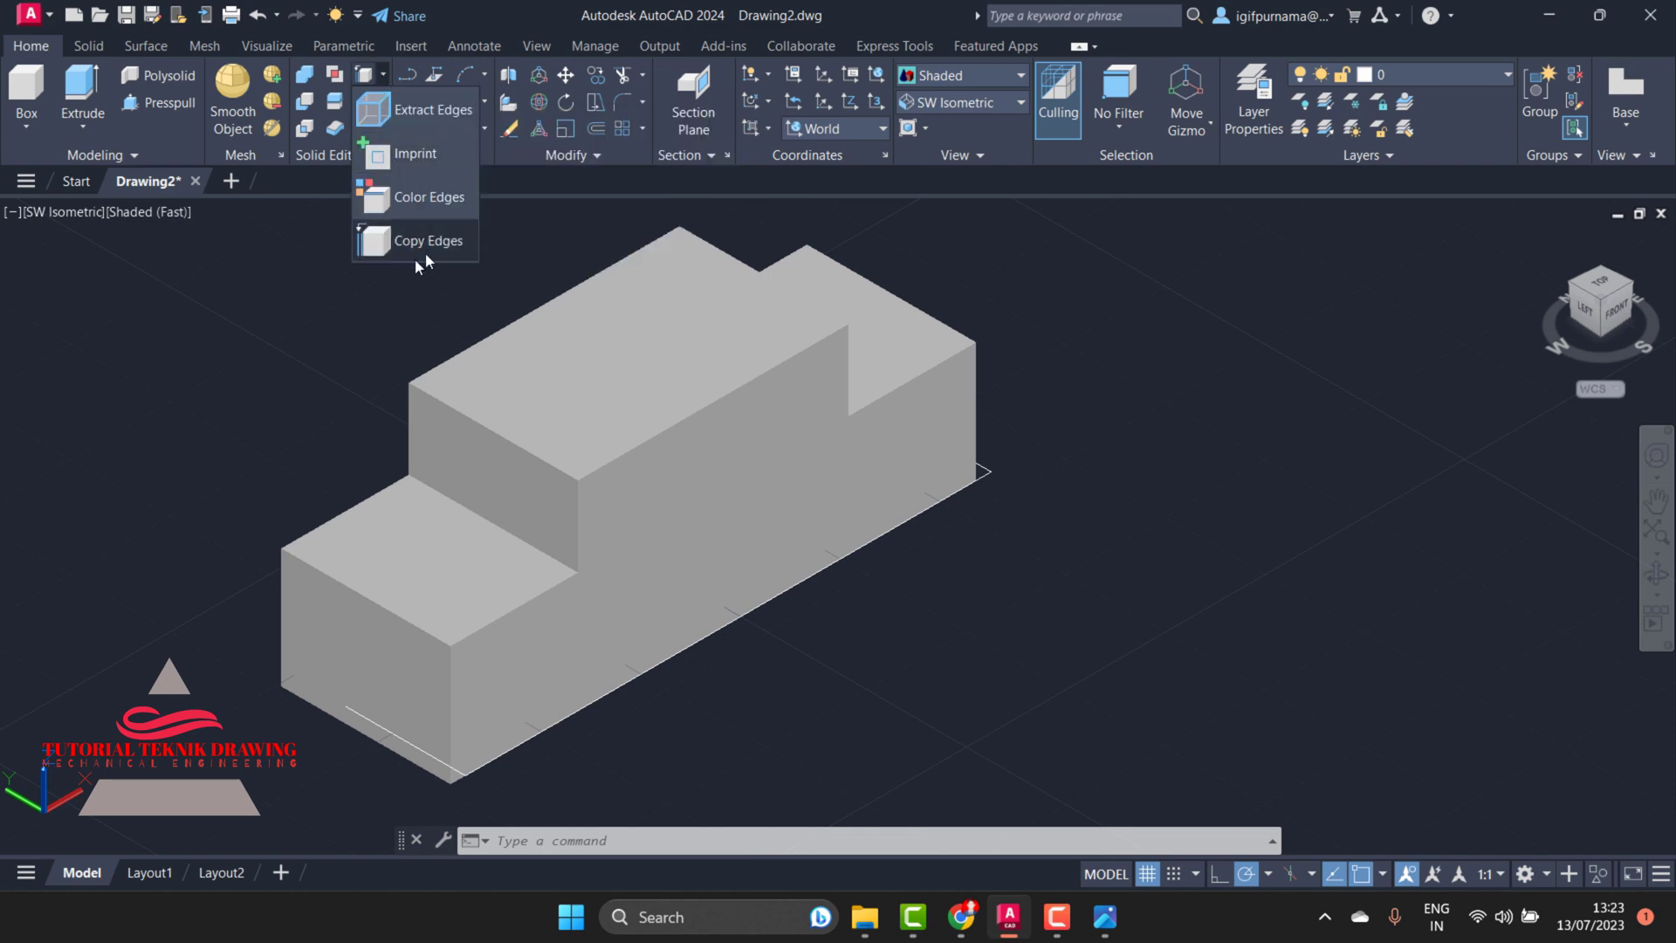
pyautogui.click(381, 253)
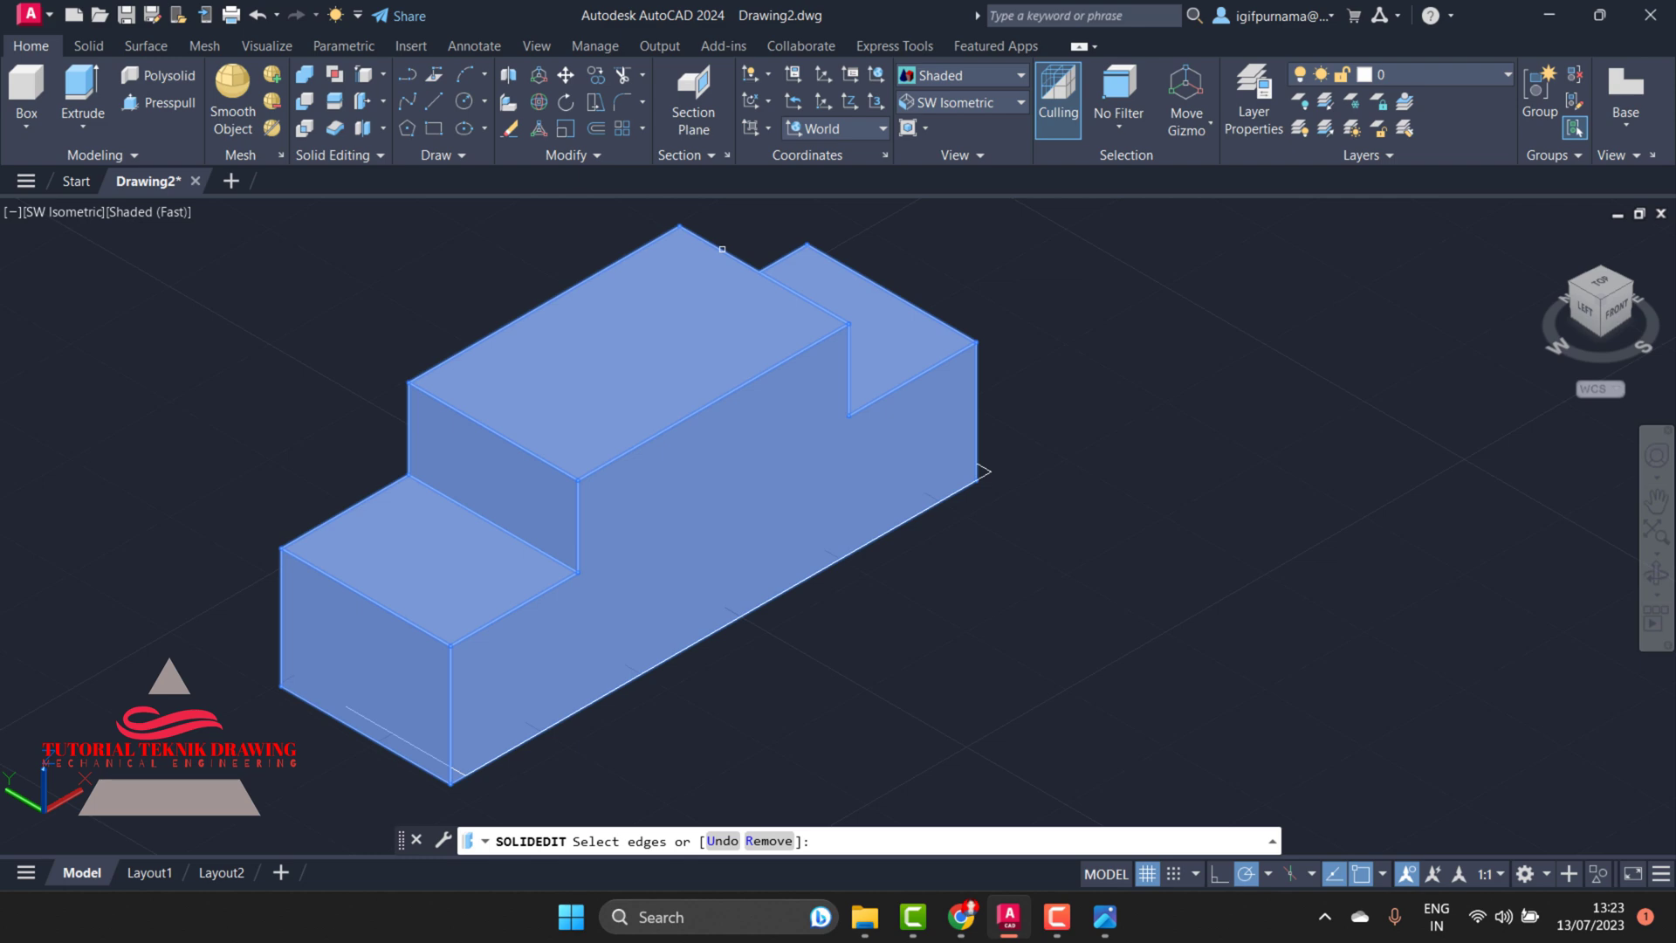
pyautogui.click(722, 249)
pyautogui.rightClick(721, 249)
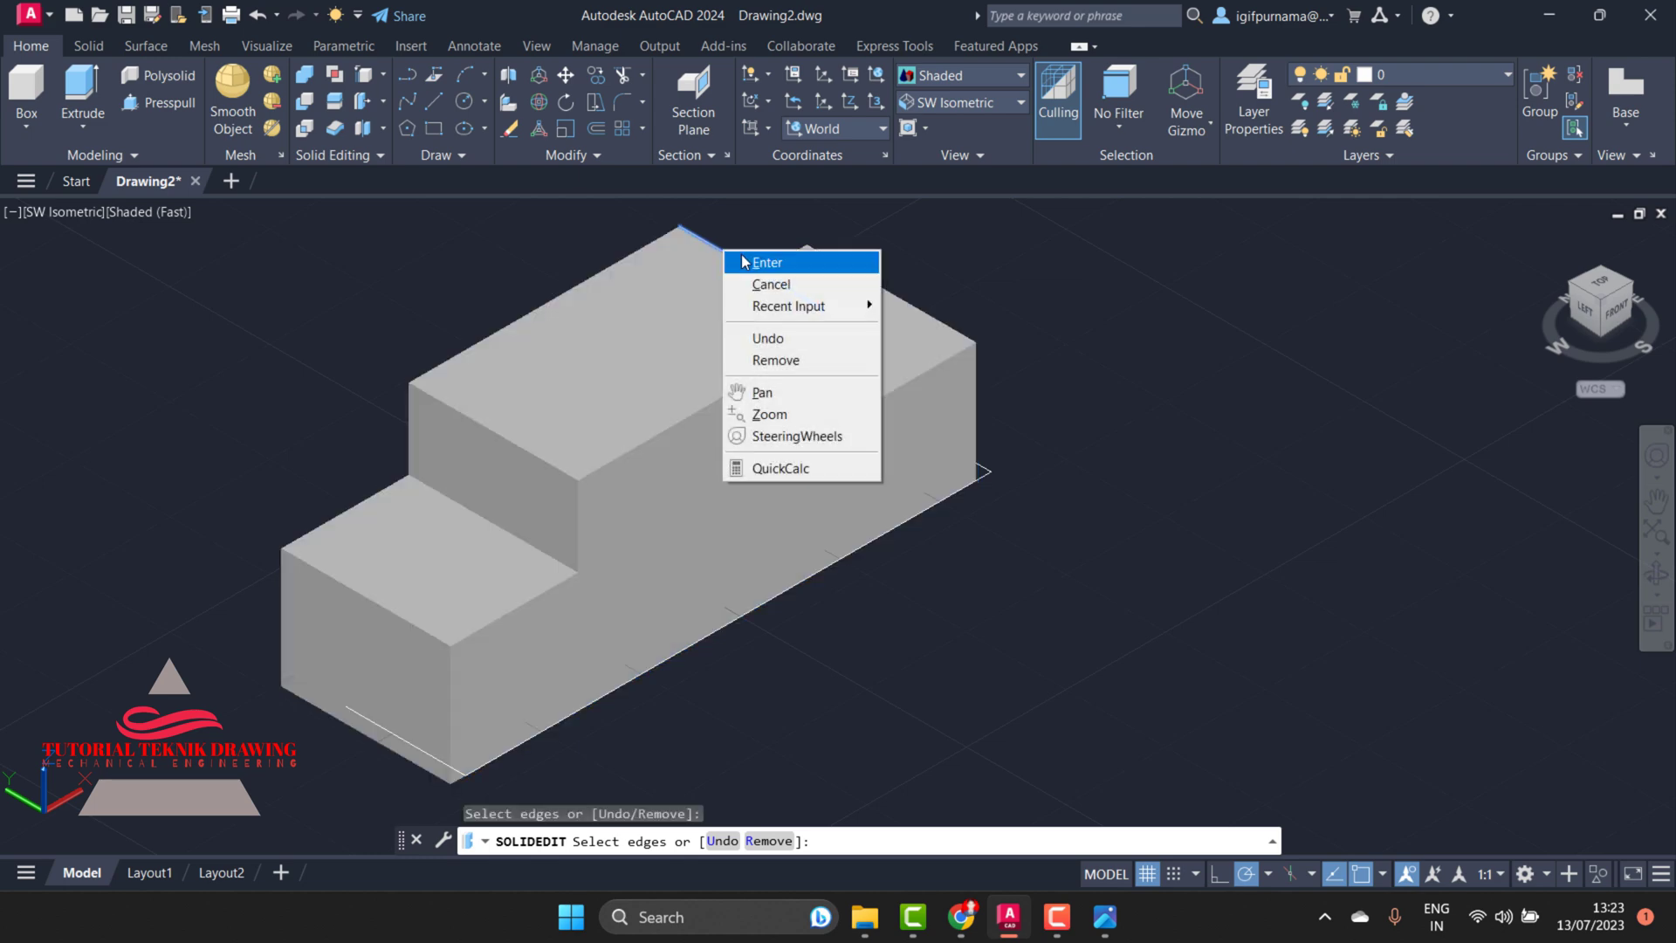
pyautogui.click(746, 260)
pyautogui.click(848, 324)
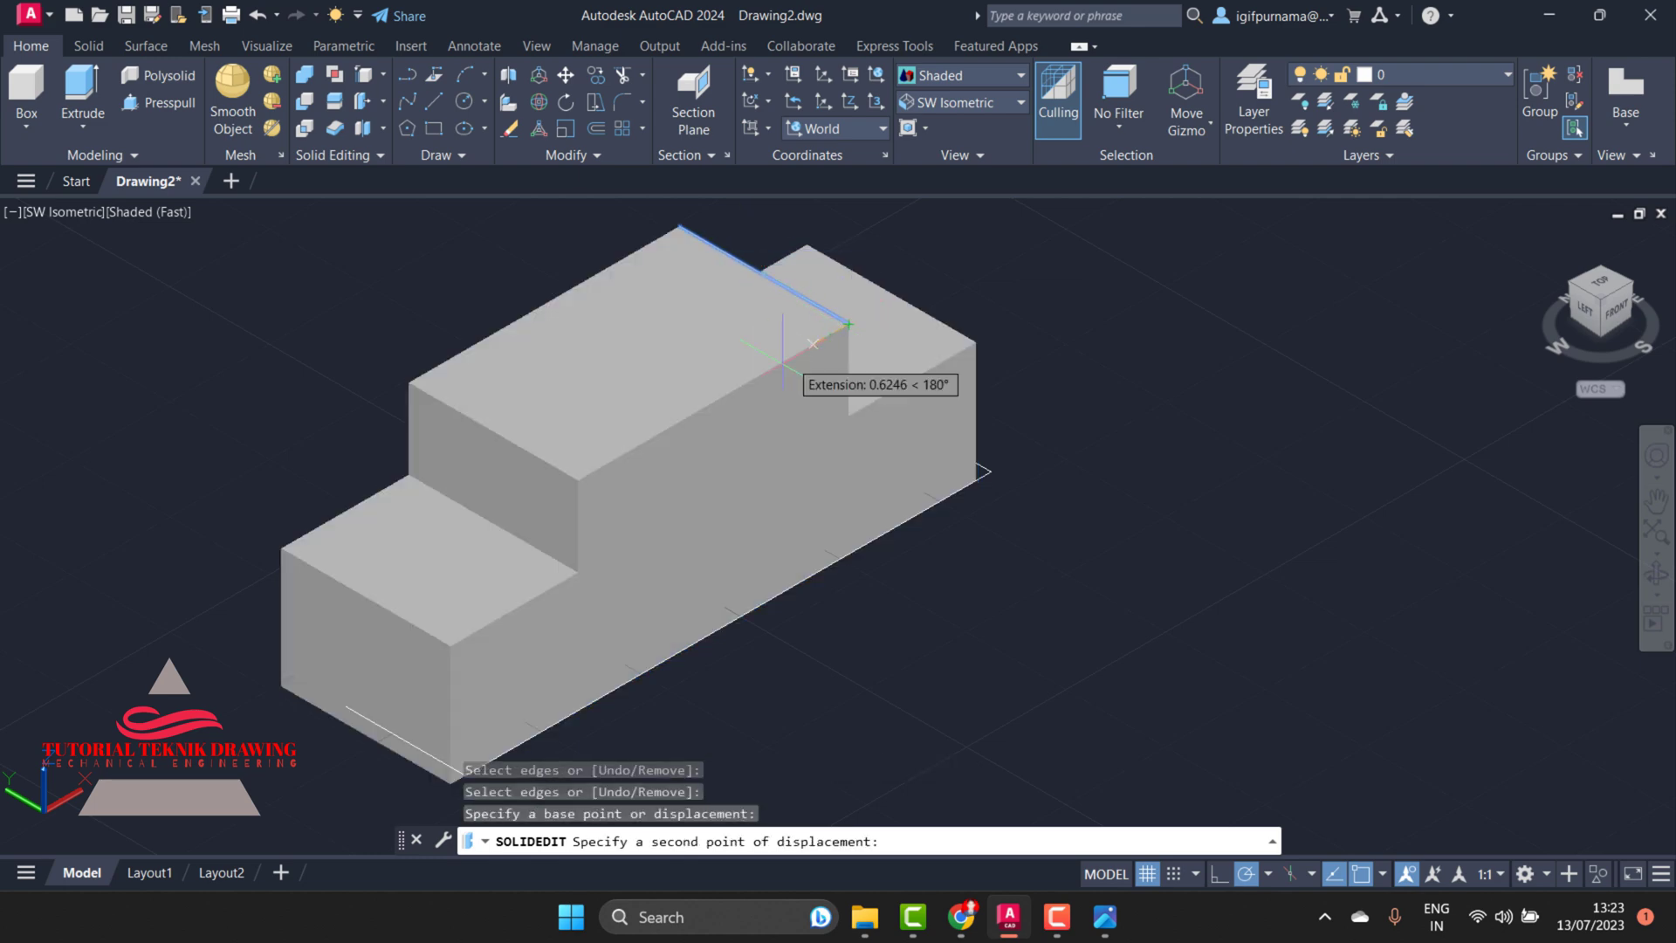
pyautogui.click(1104, 917)
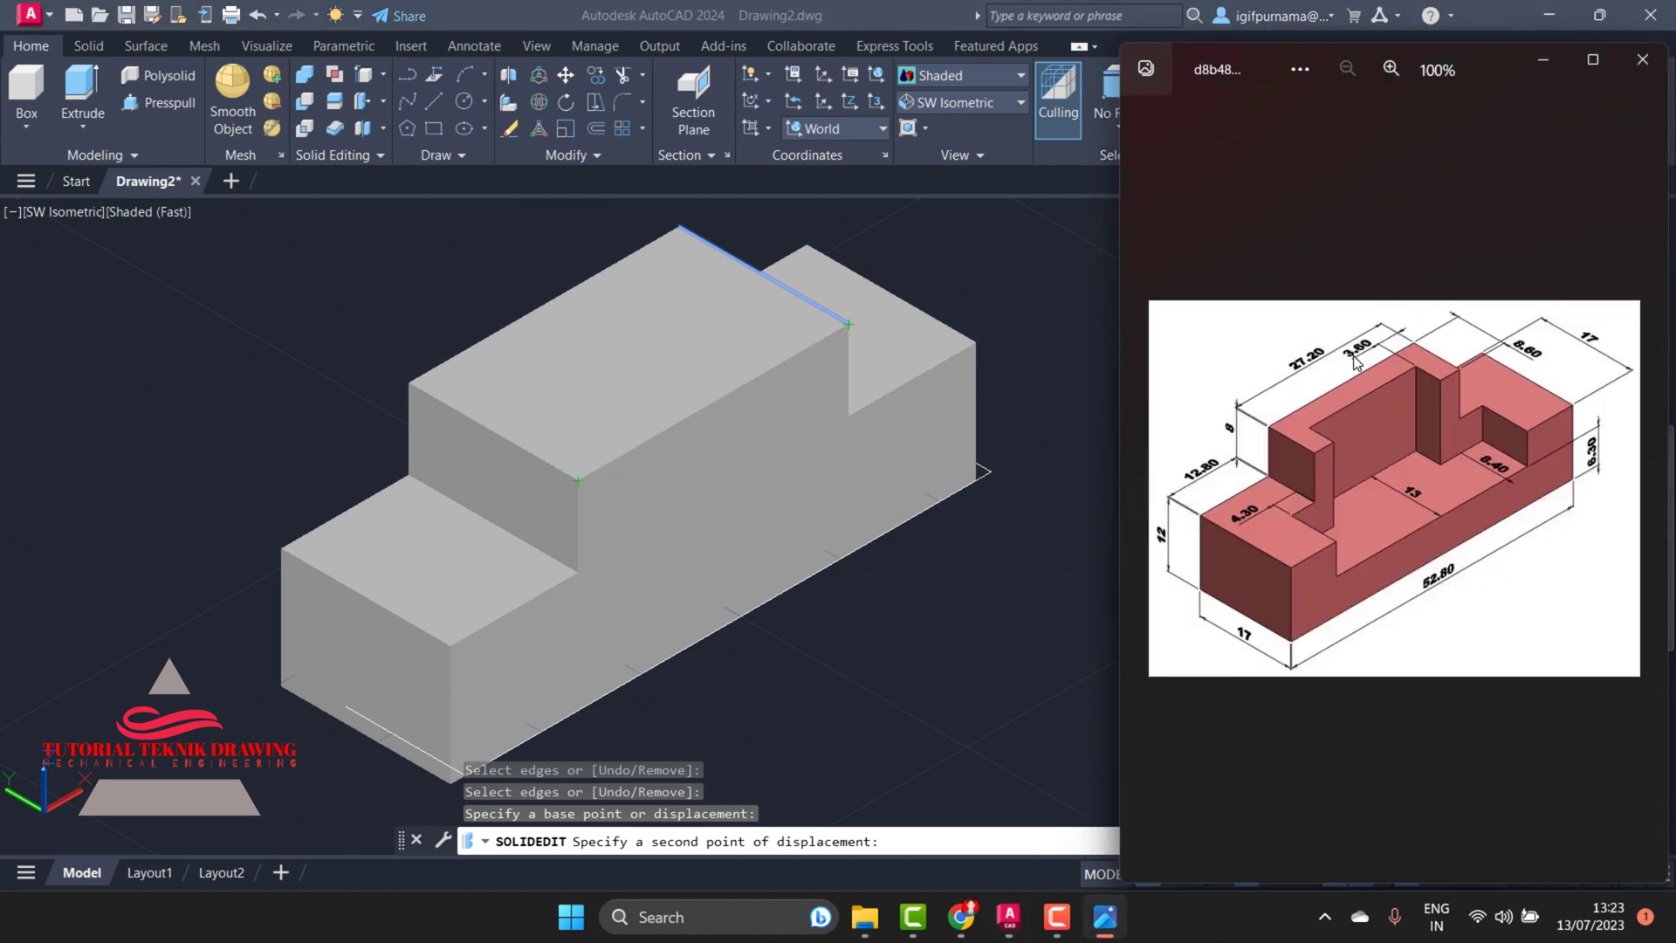
pyautogui.click(1543, 59)
pyautogui.write('3.6')
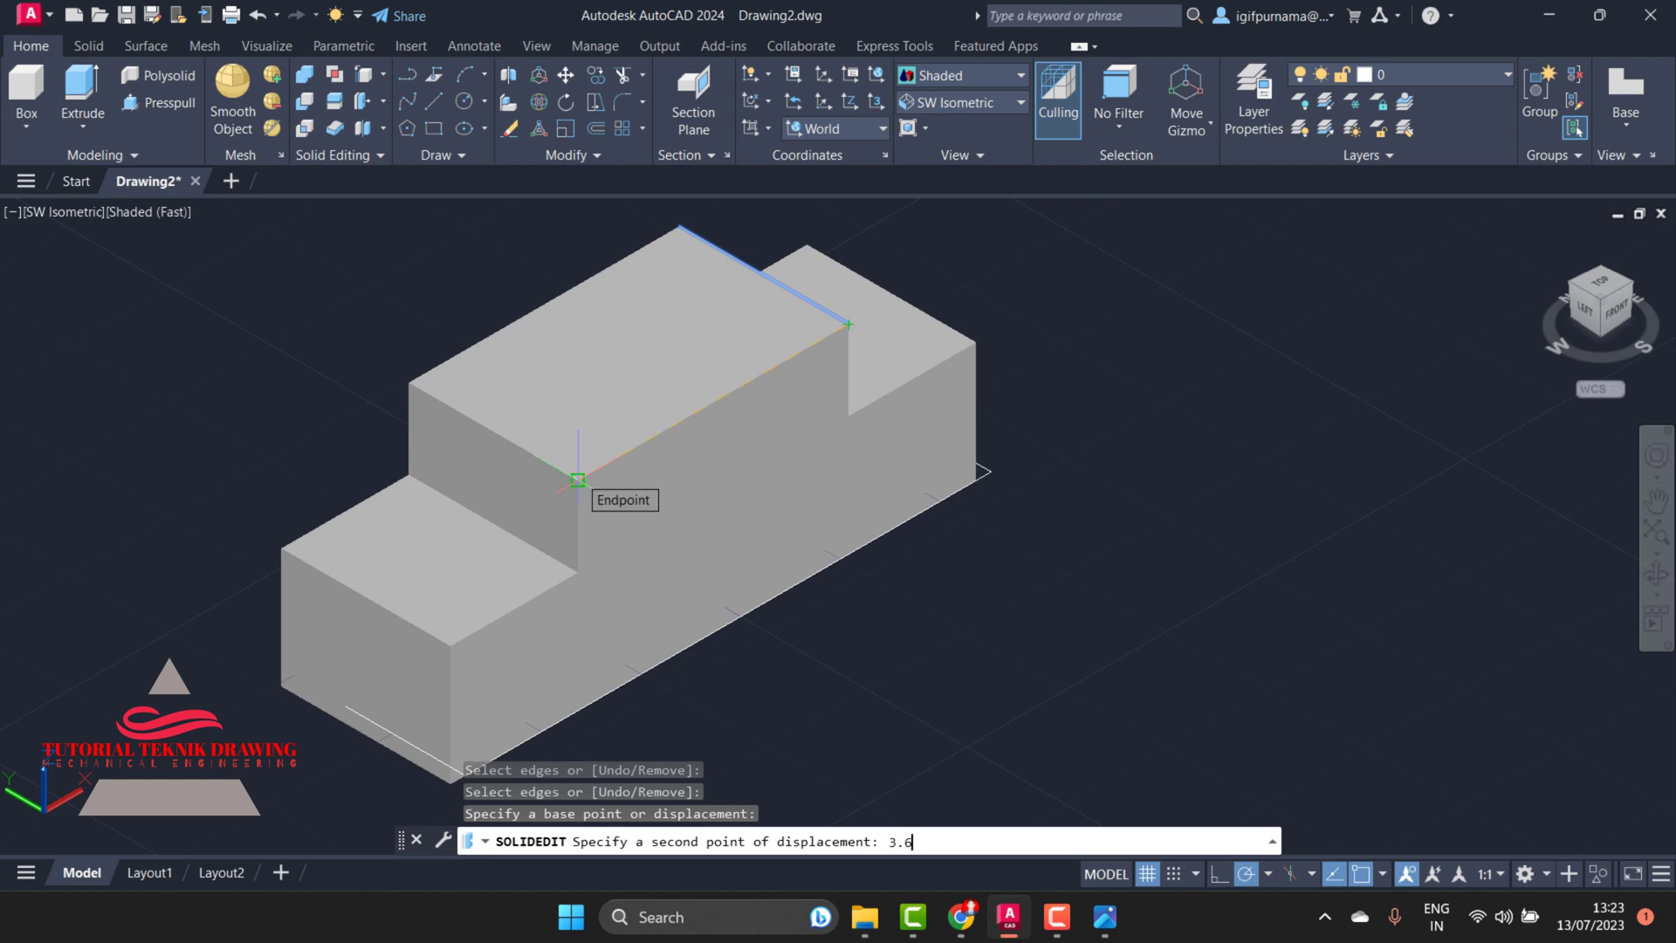
pyautogui.write('0')
pyautogui.press('Return')
pyautogui.press('Return')
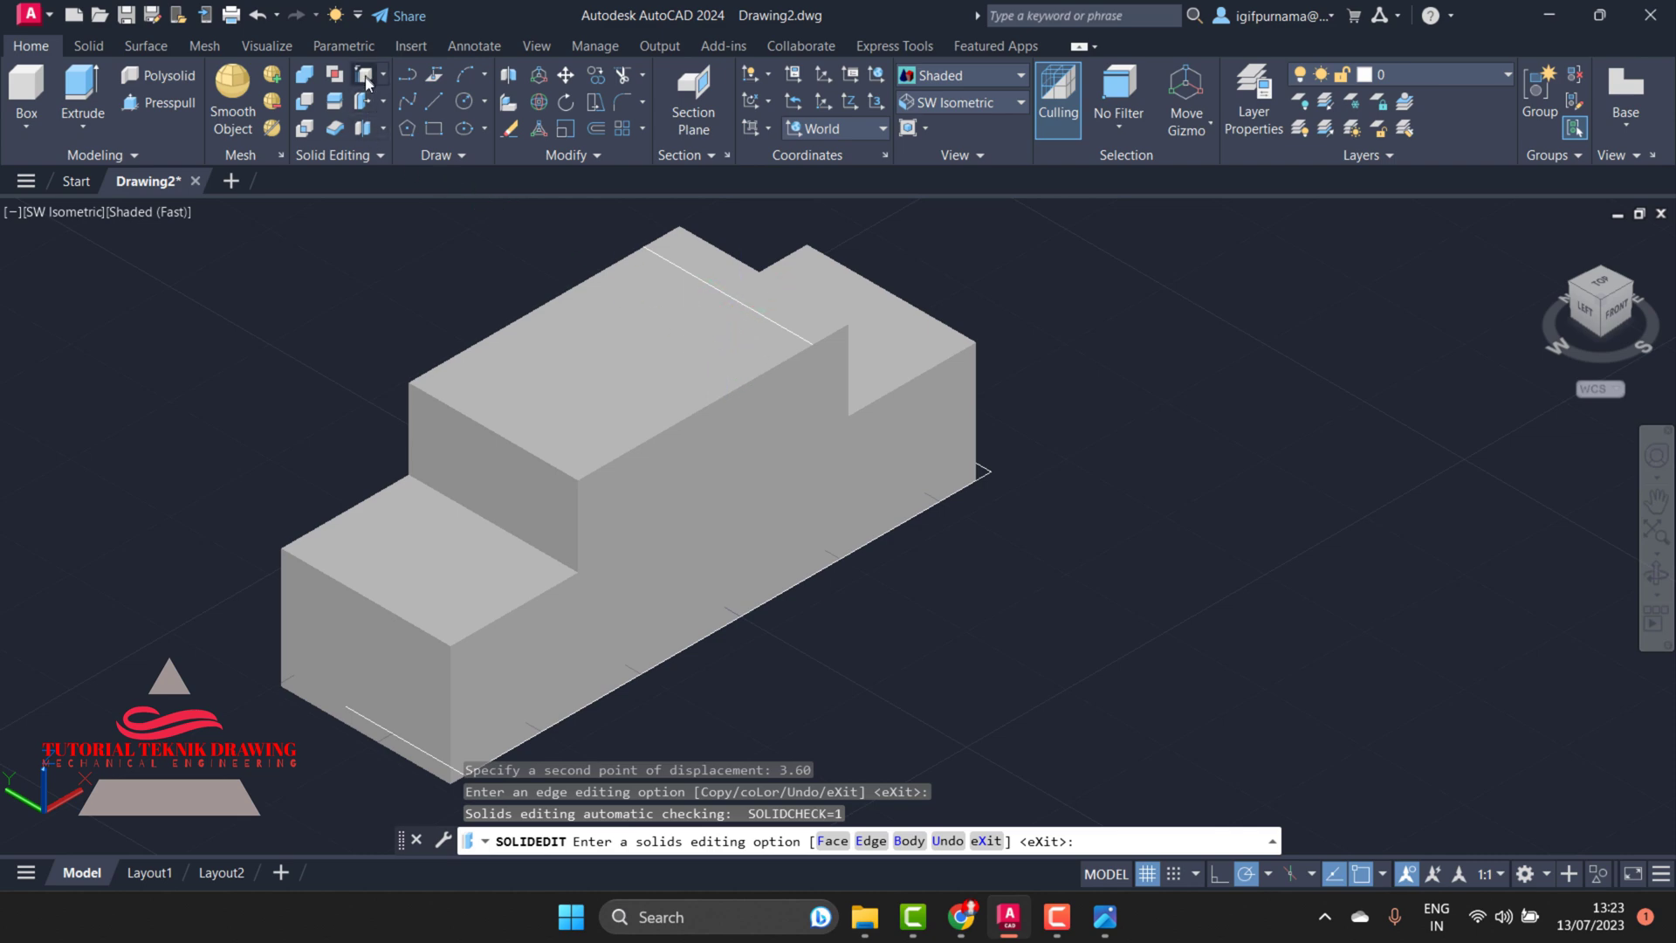
# Copy the upper block's long top edge 3.60 units inward
pyautogui.click(364, 129)
pyautogui.rightClick(510, 319)
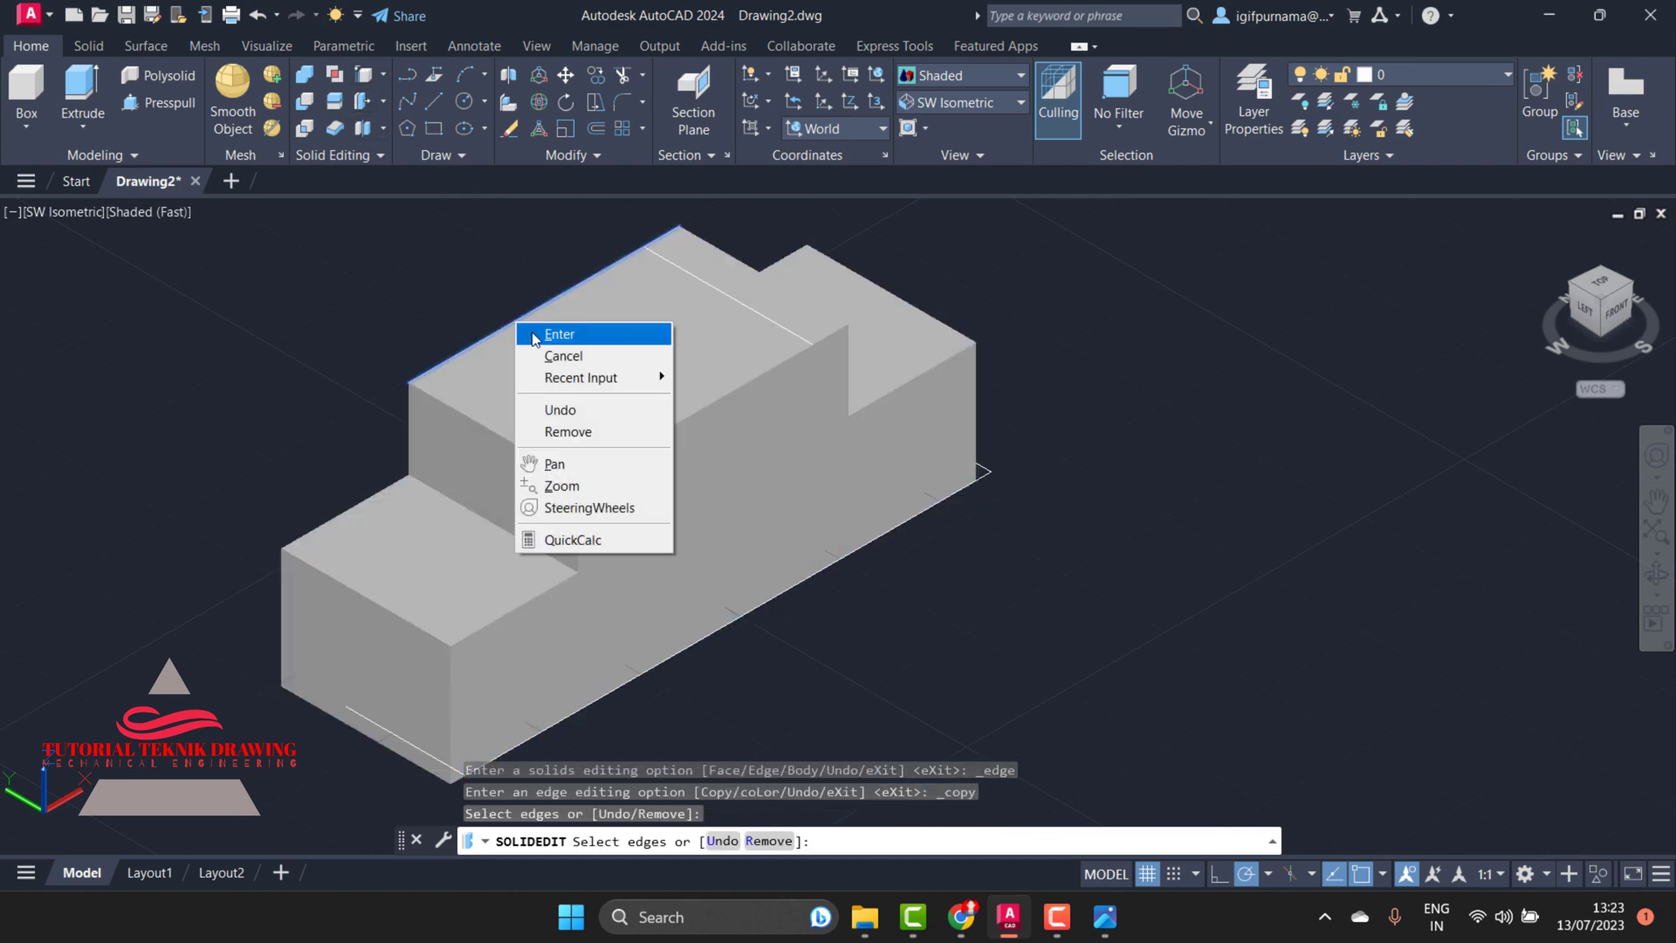
pyautogui.click(543, 333)
pyautogui.click(409, 382)
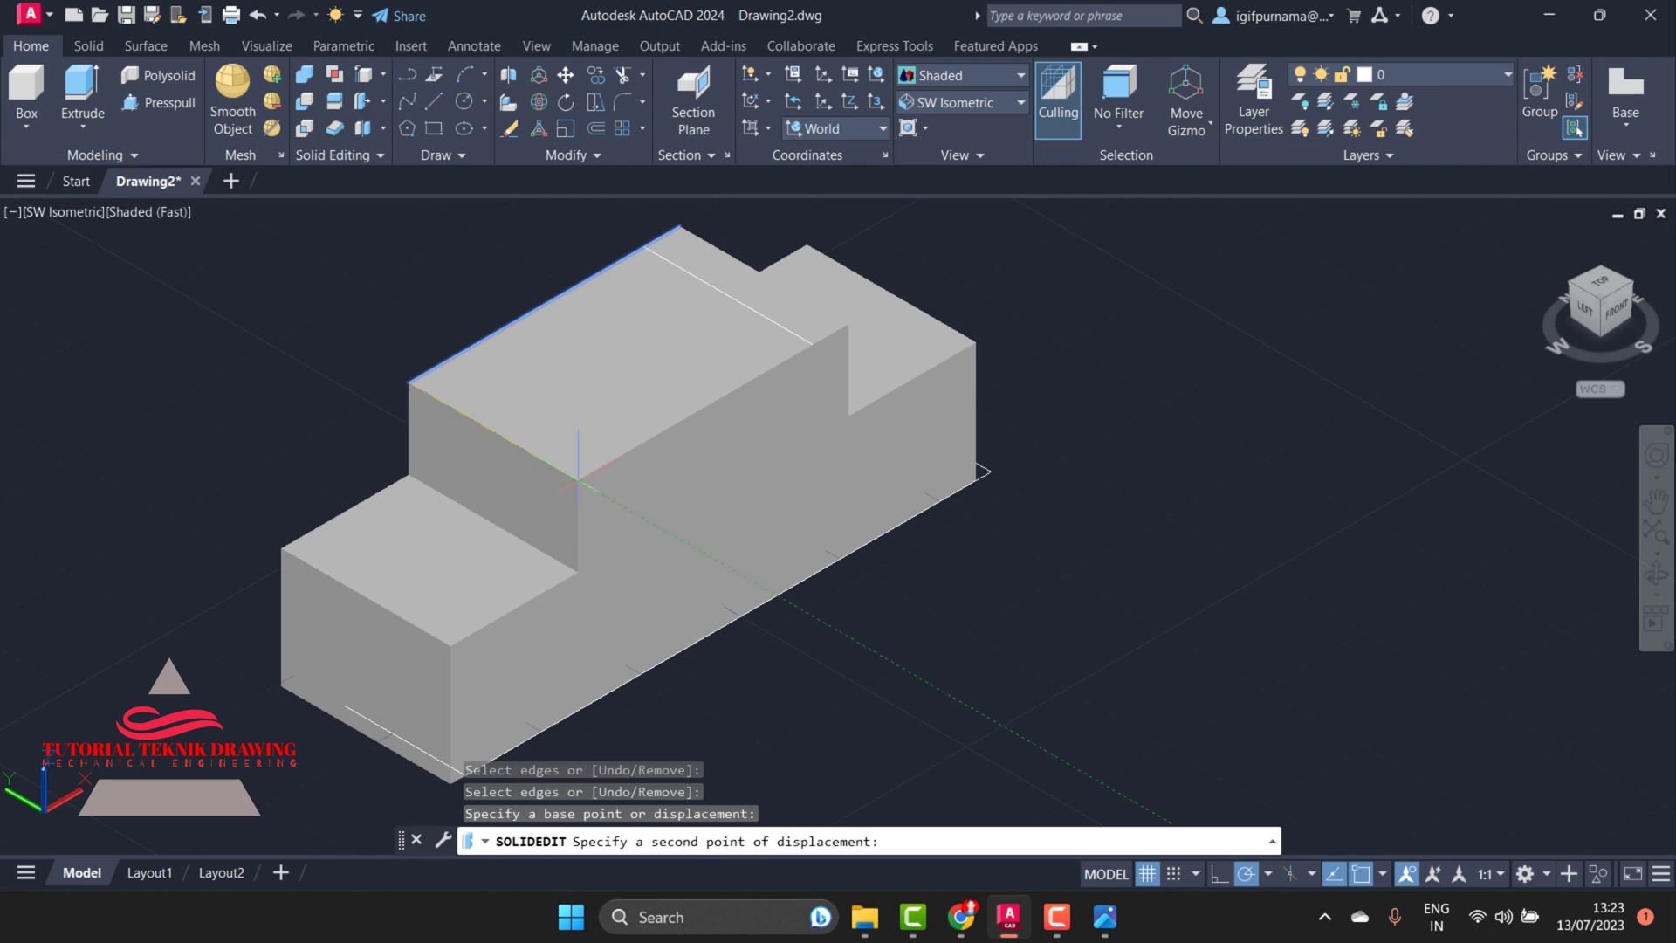
pyautogui.write('3.')
pyautogui.write('60')
pyautogui.press('Return')
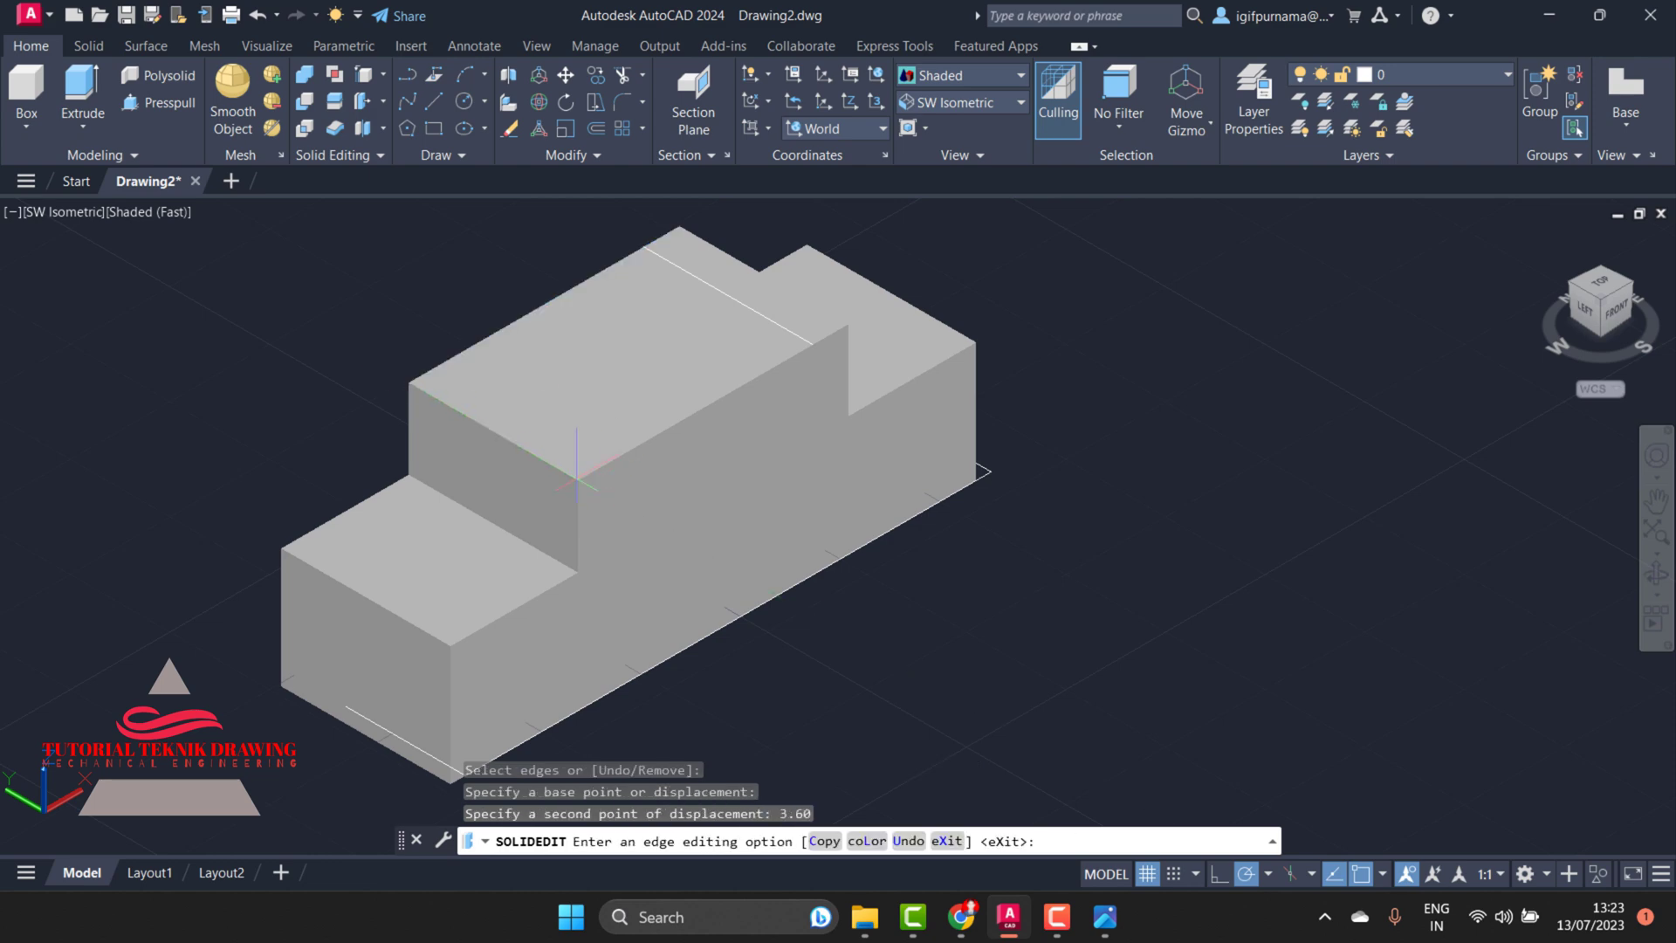
# Copy the long top-left edge 3.60 units inward as well
pyautogui.click(381, 81)
pyautogui.click(477, 337)
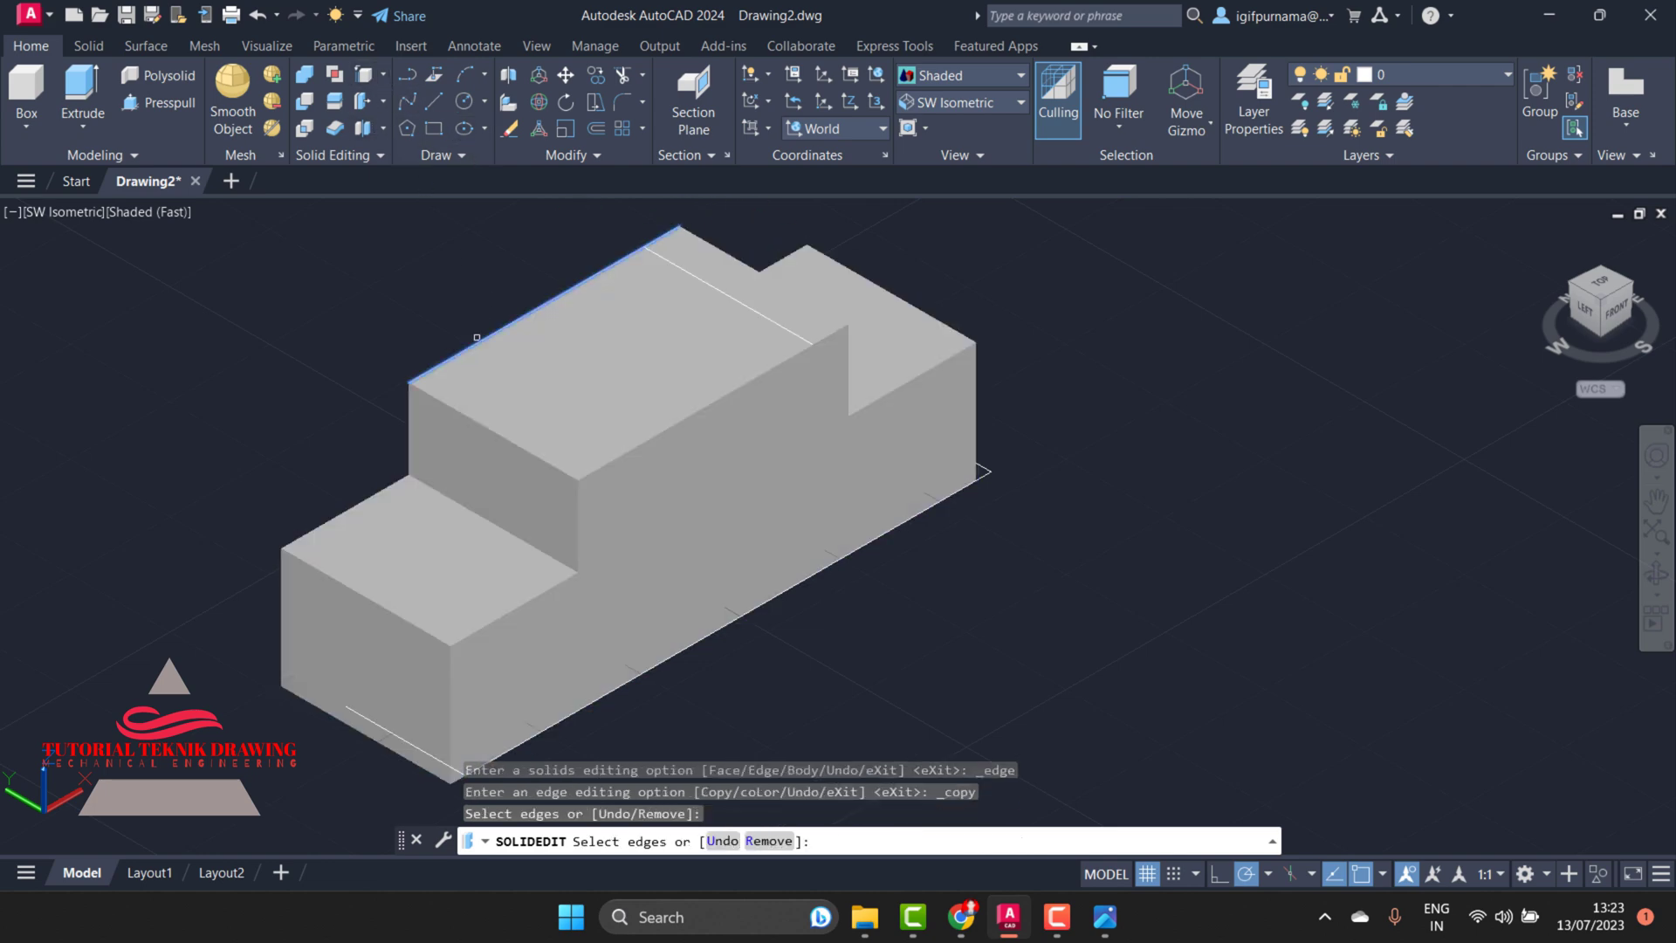
pyautogui.rightClick(476, 337)
pyautogui.click(524, 366)
pyautogui.click(410, 382)
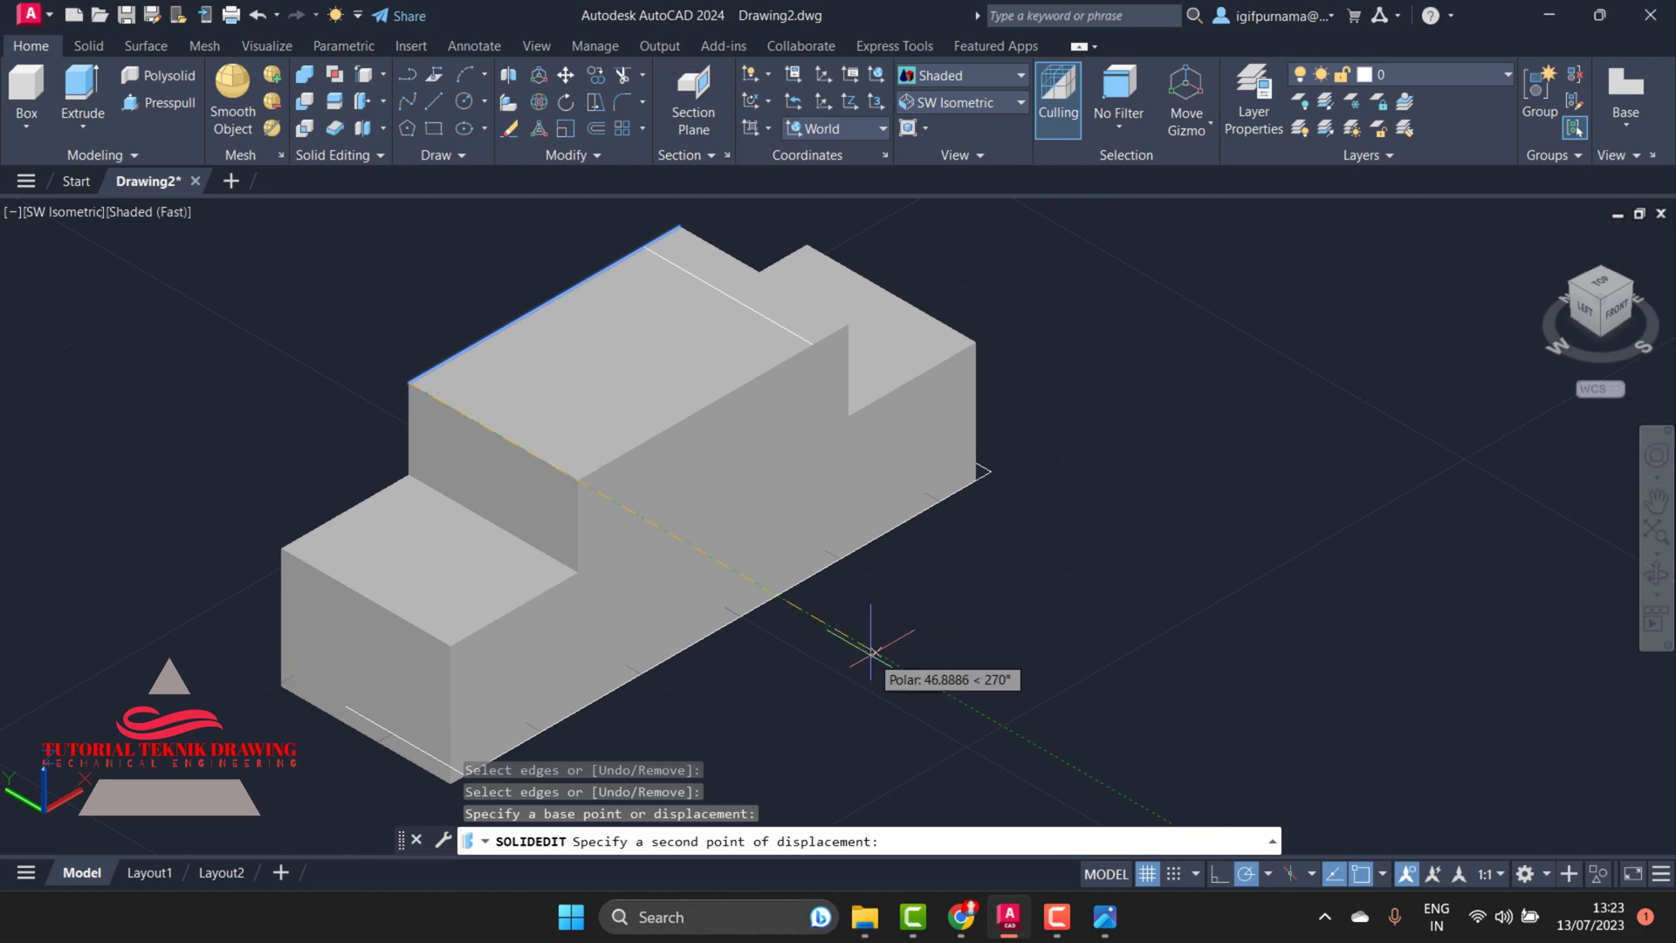
pyautogui.write('3.')
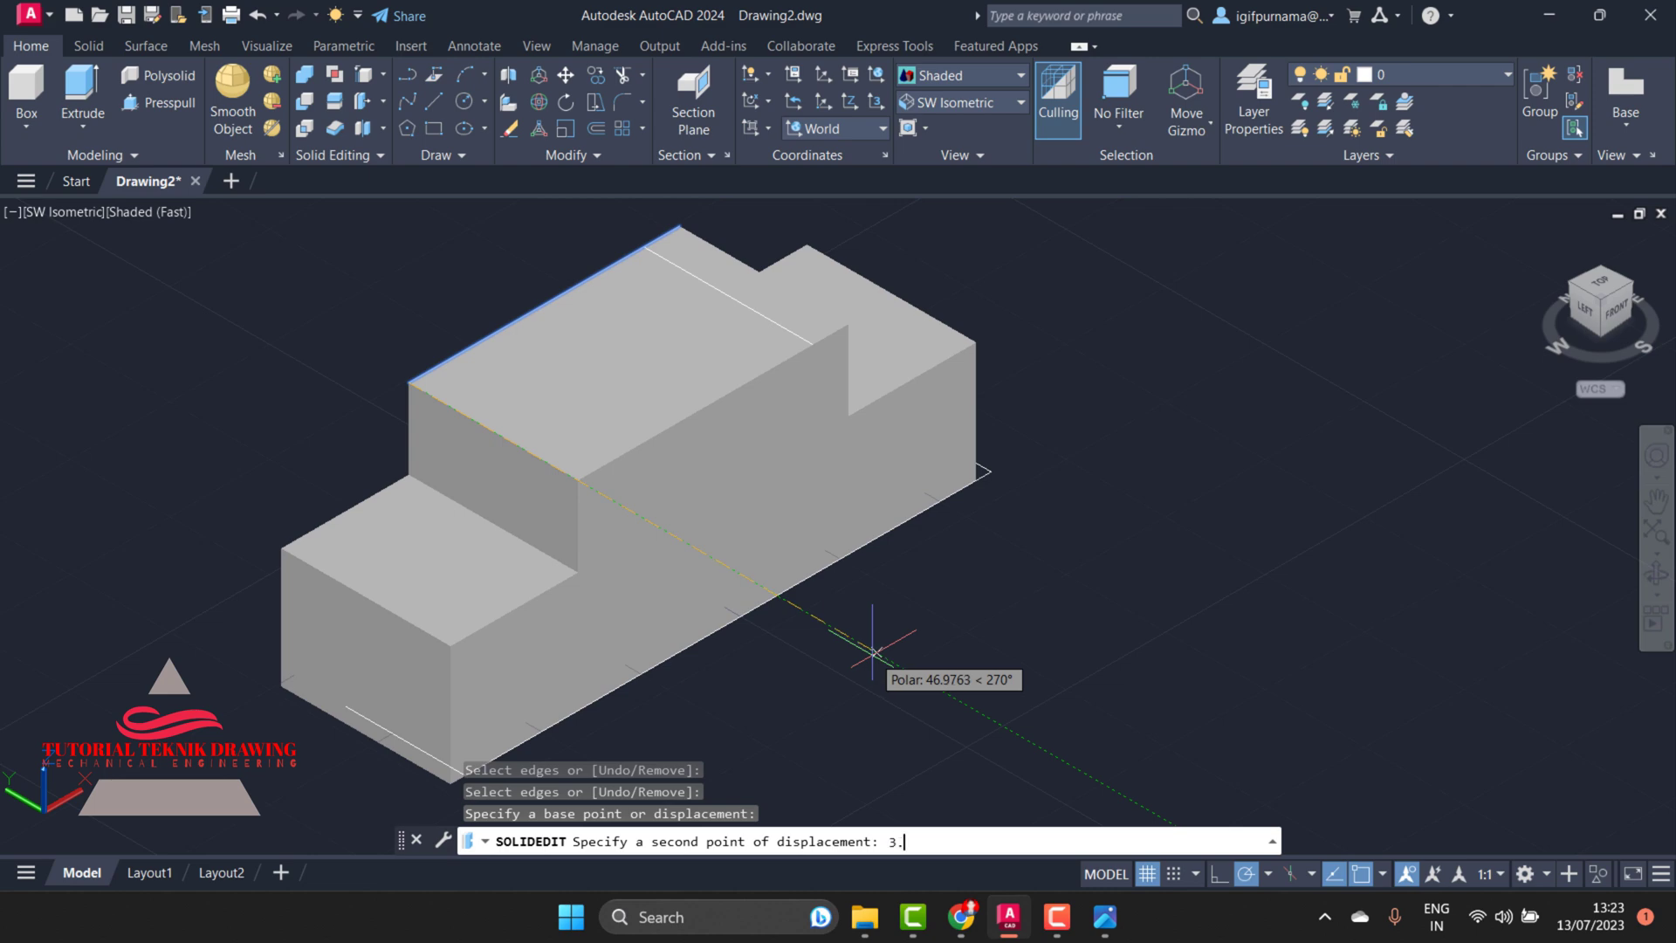
pyautogui.write('60')
pyautogui.press('Return')
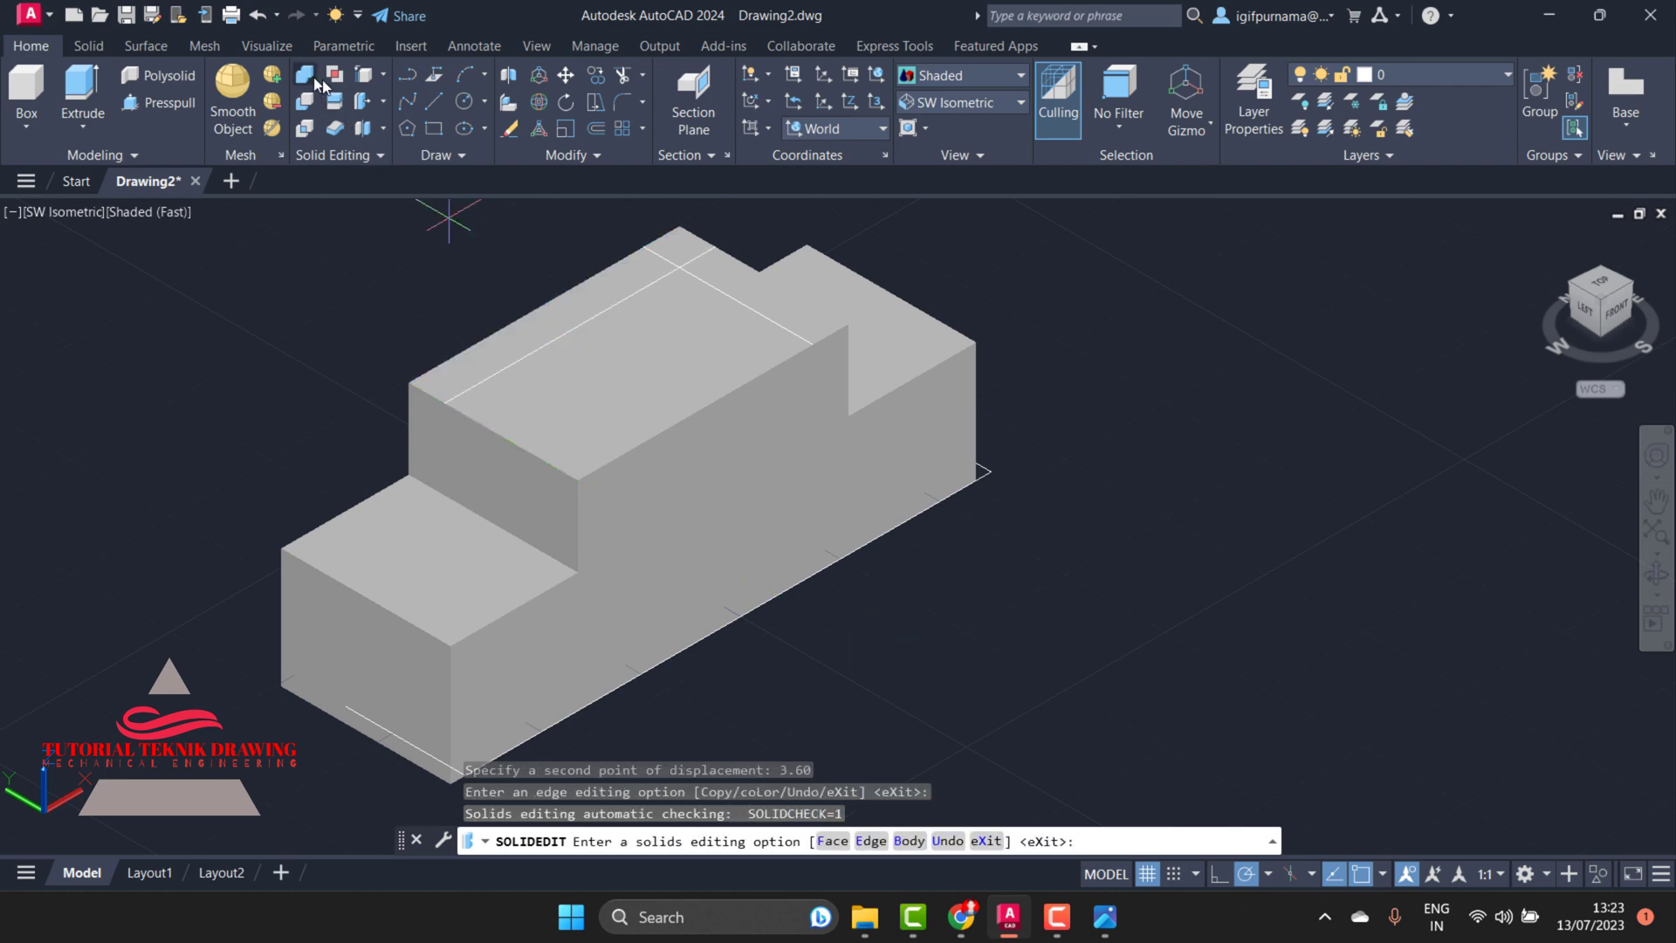
# Copy the left short top edge 3.60 units inward to complete the pocket outline
pyautogui.click(366, 76)
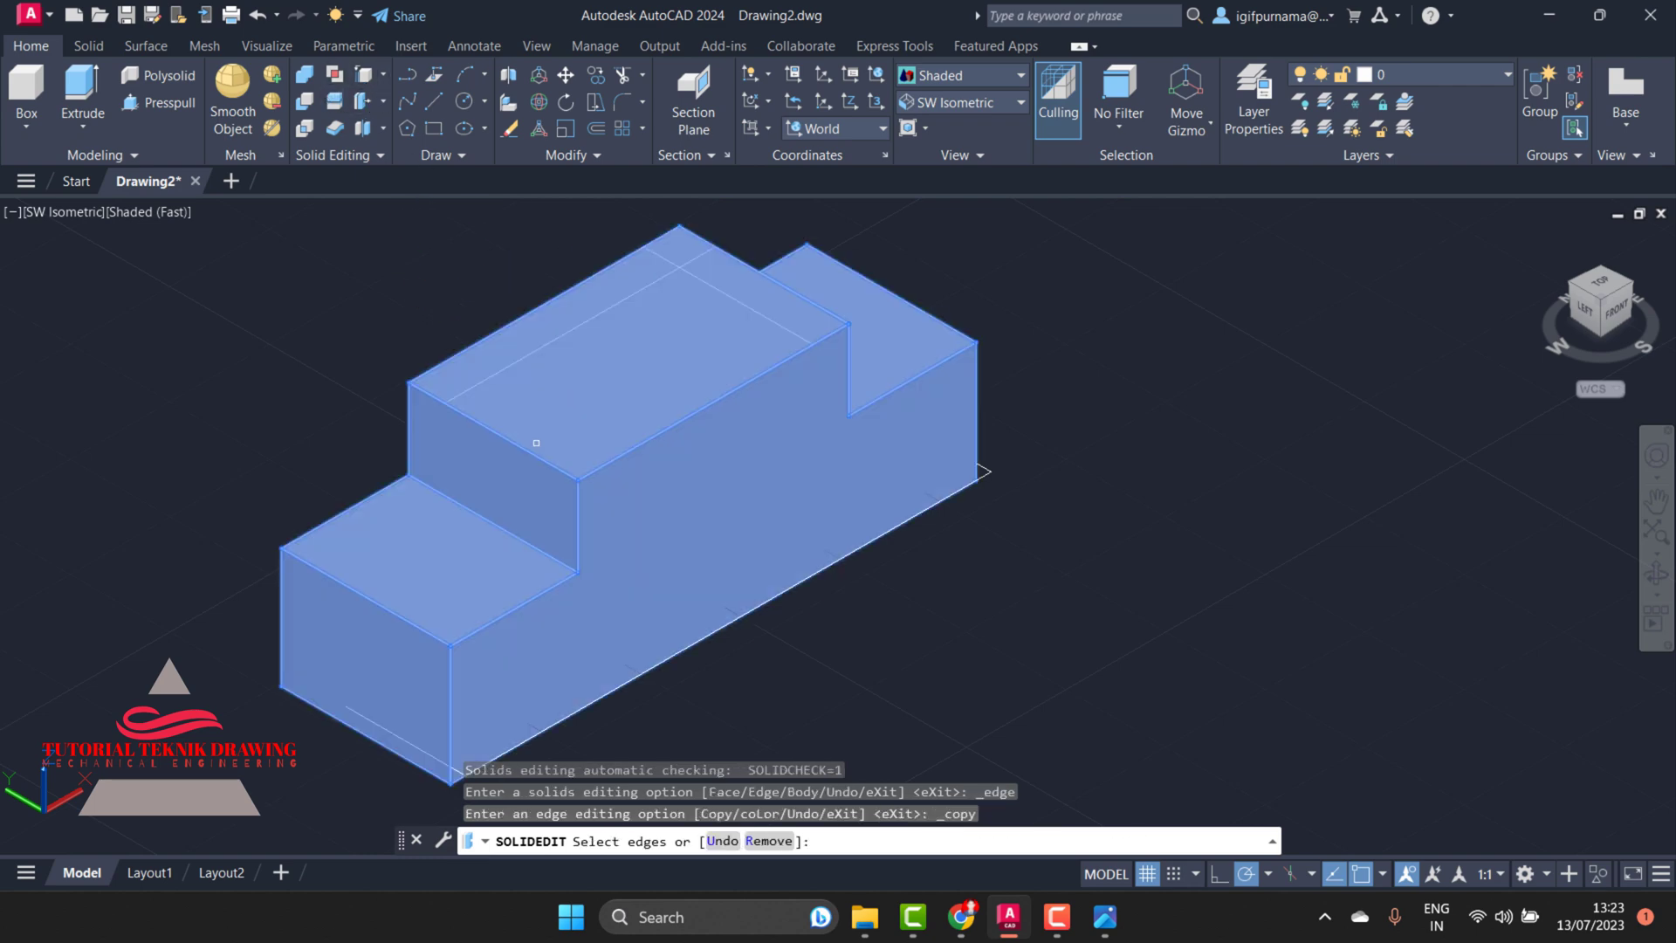
pyautogui.click(531, 455)
pyautogui.rightClick(534, 455)
pyautogui.click(554, 466)
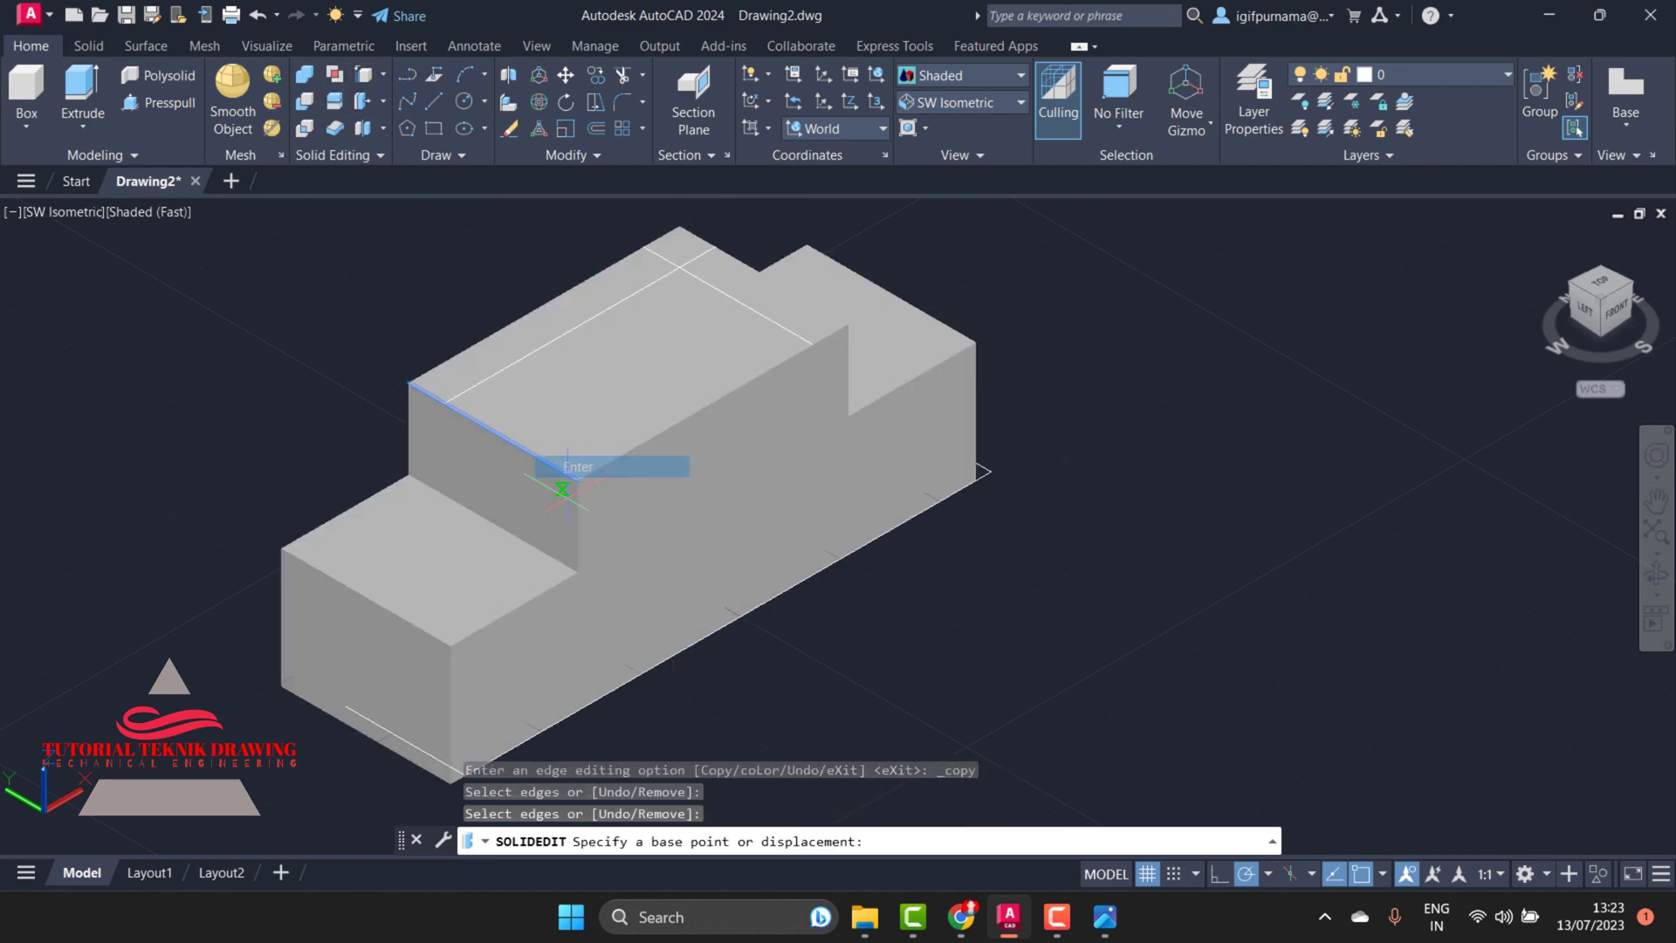
pyautogui.click(576, 479)
pyautogui.write('3.')
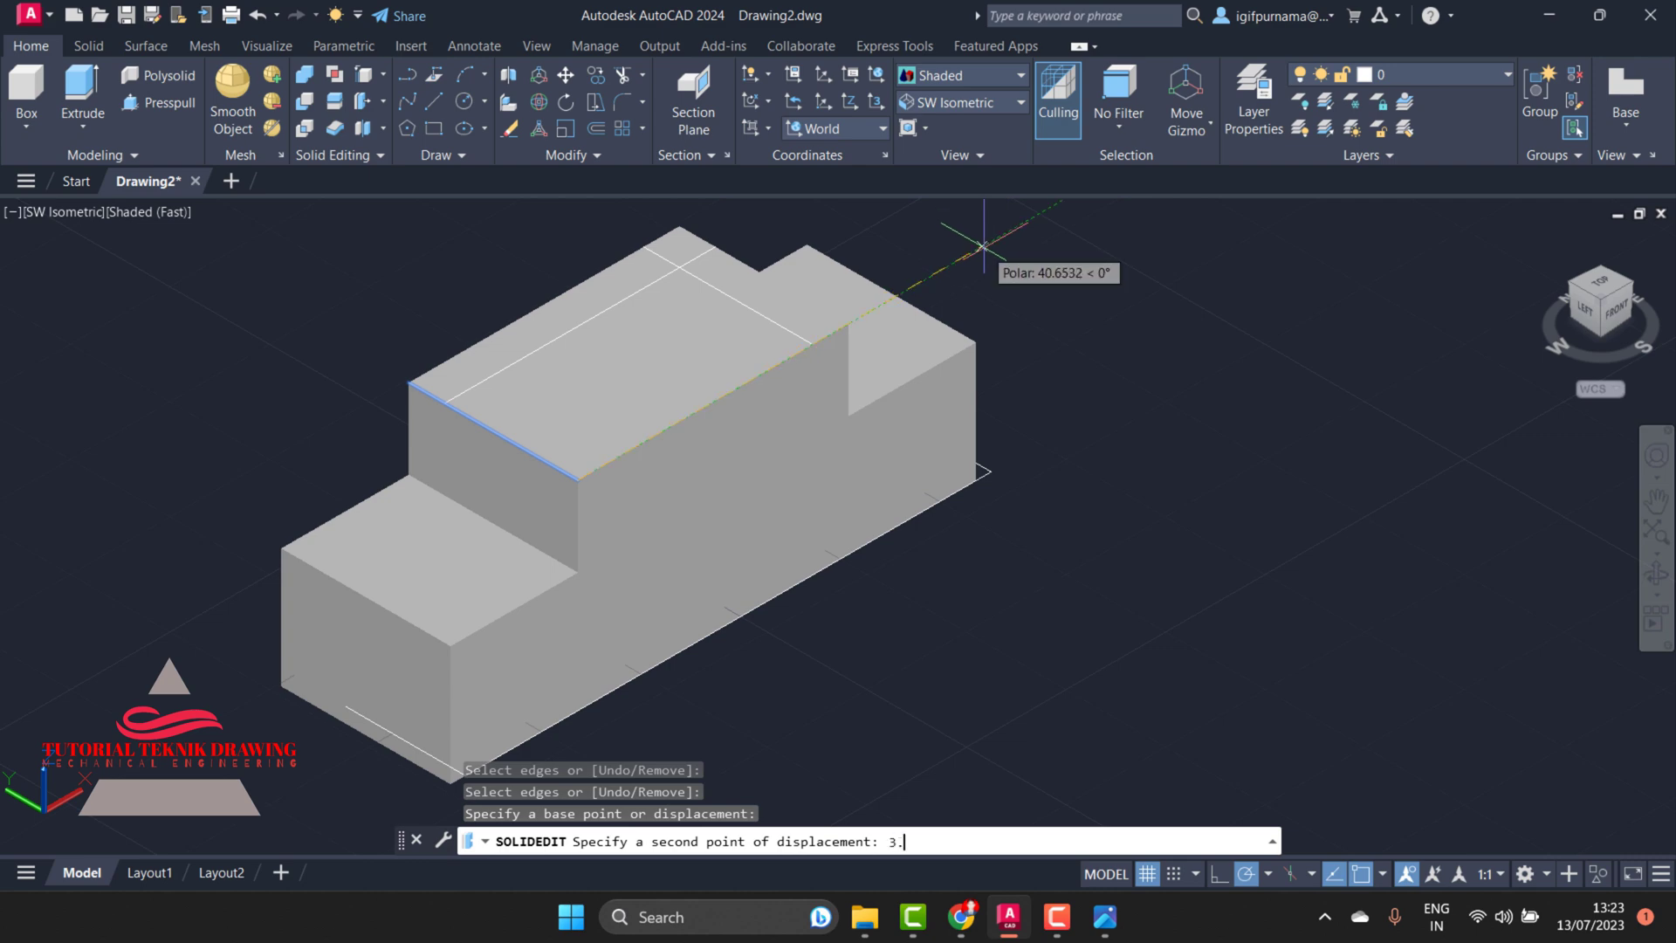
pyautogui.write('60')
pyautogui.press('Return')
pyautogui.press('Return')
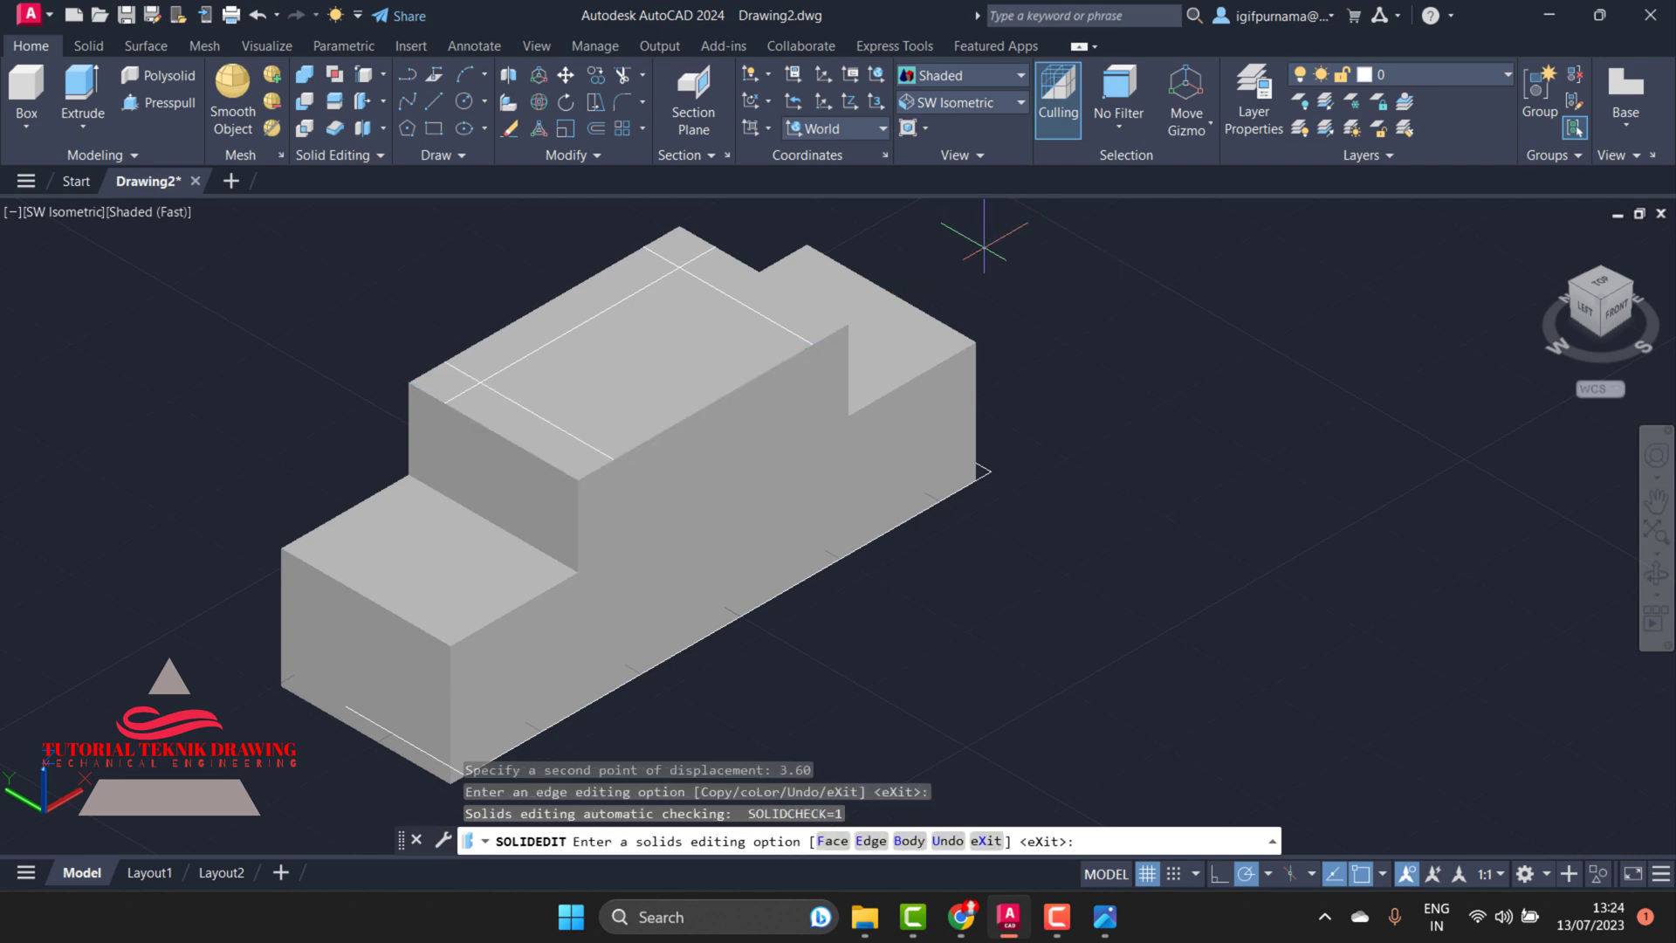
# After checking the reference, copy the lower step's inner top edge 4.40 units forward
pyautogui.click(1104, 916)
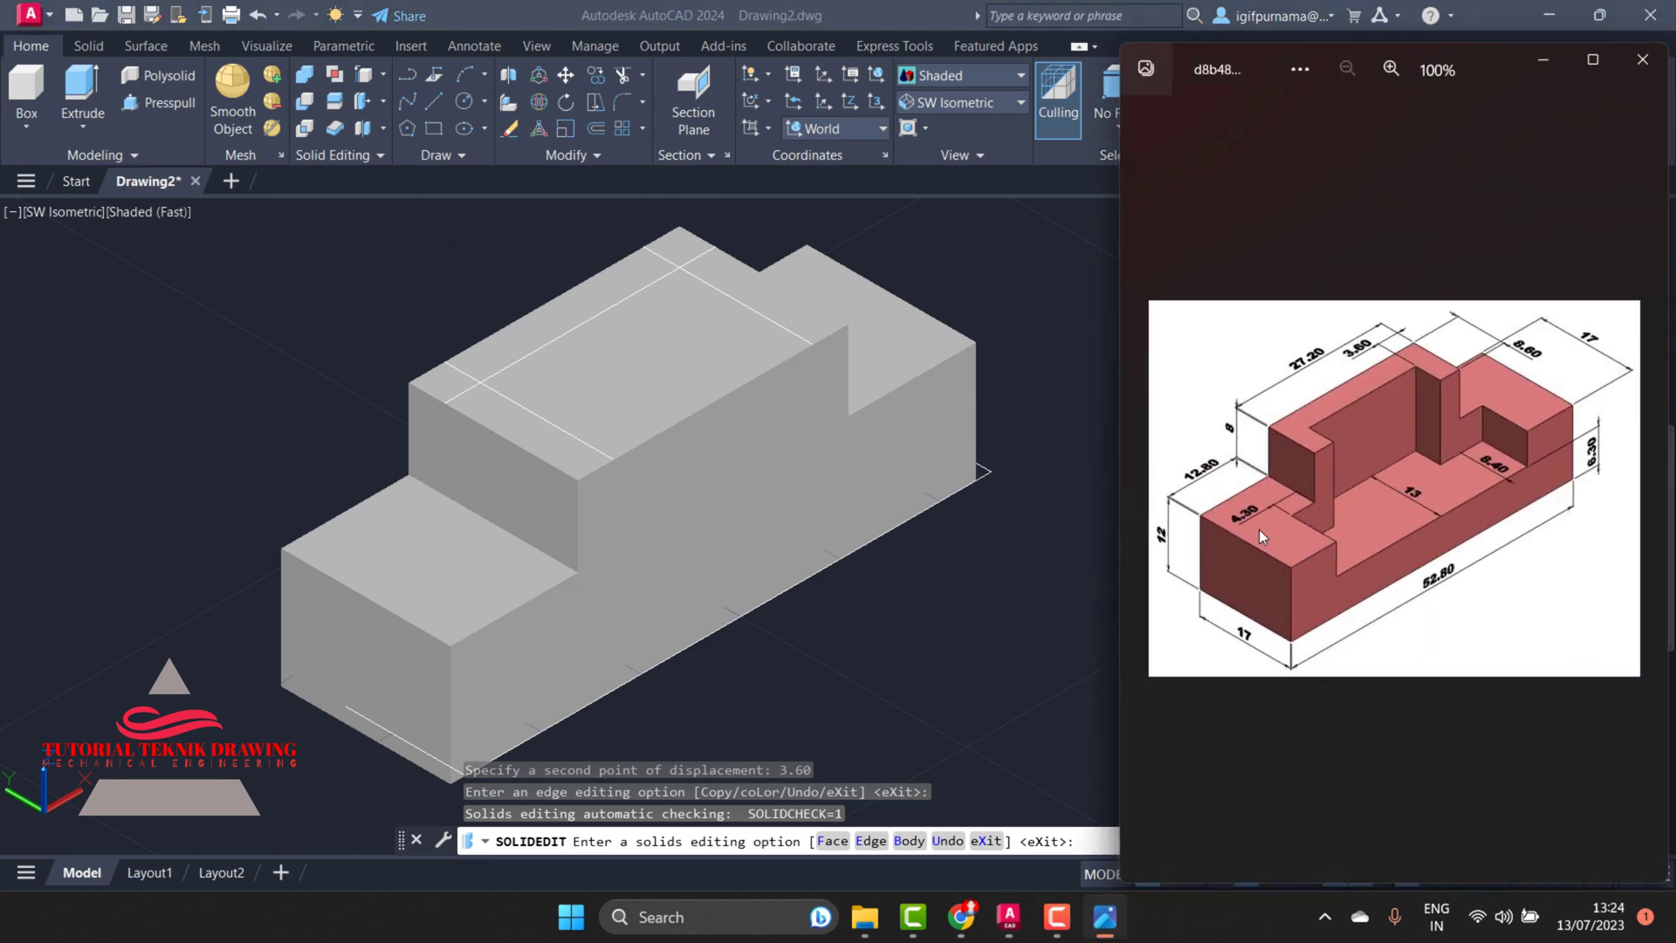
pyautogui.click(988, 670)
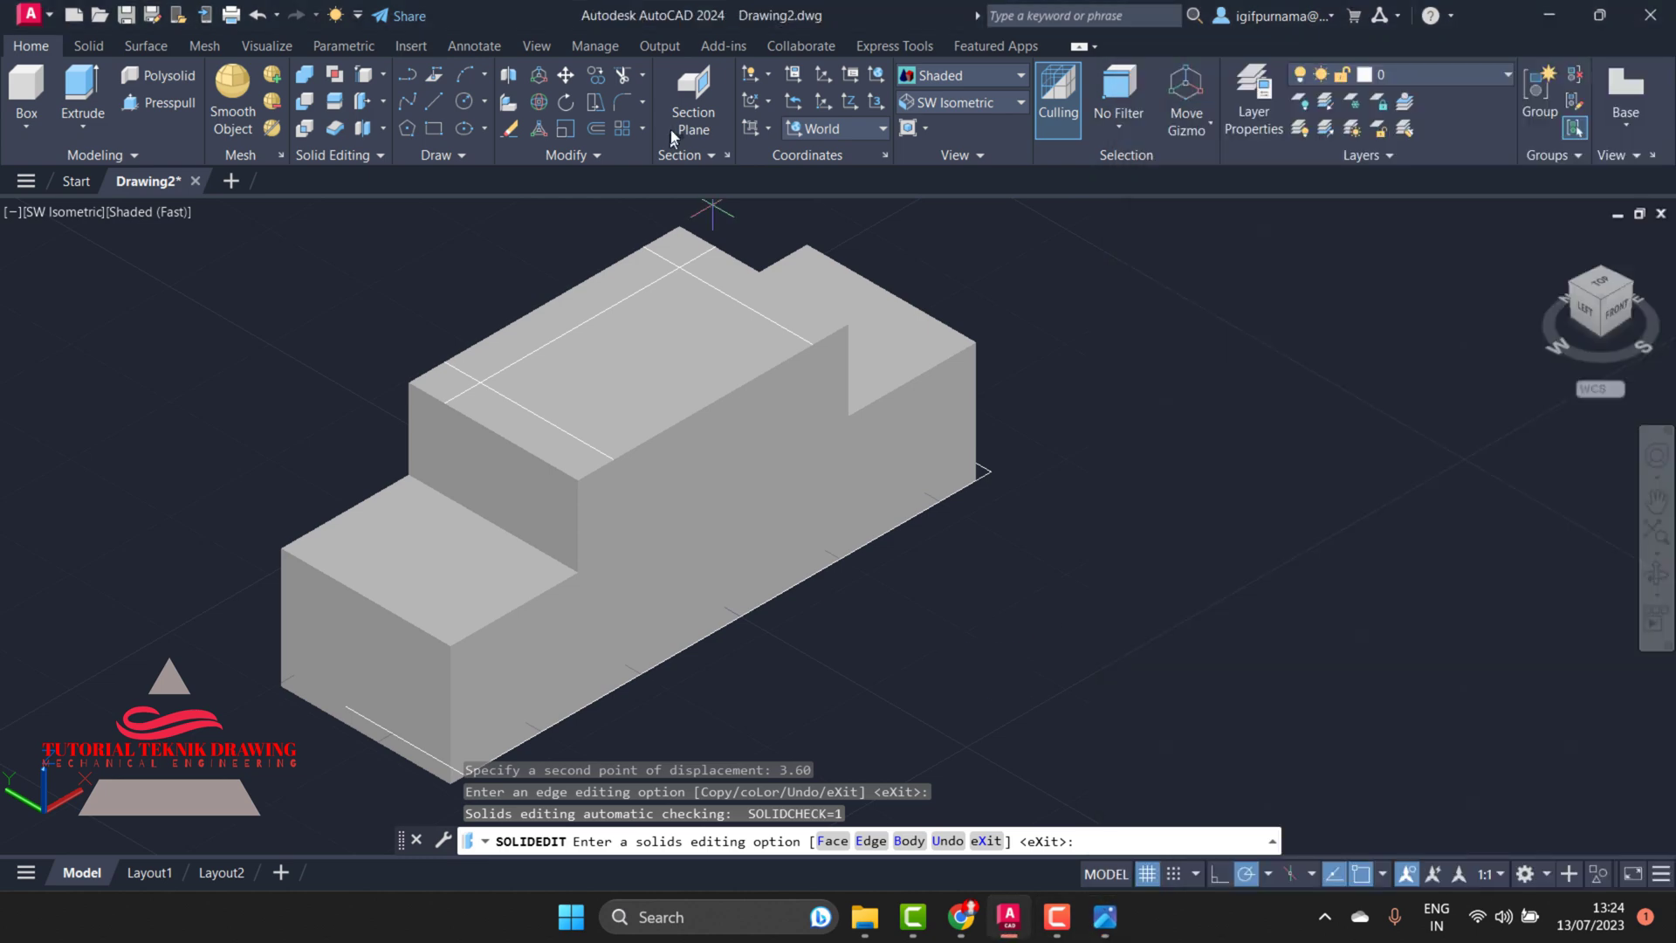
pyautogui.click(366, 129)
pyautogui.click(467, 510)
pyautogui.rightClick(468, 510)
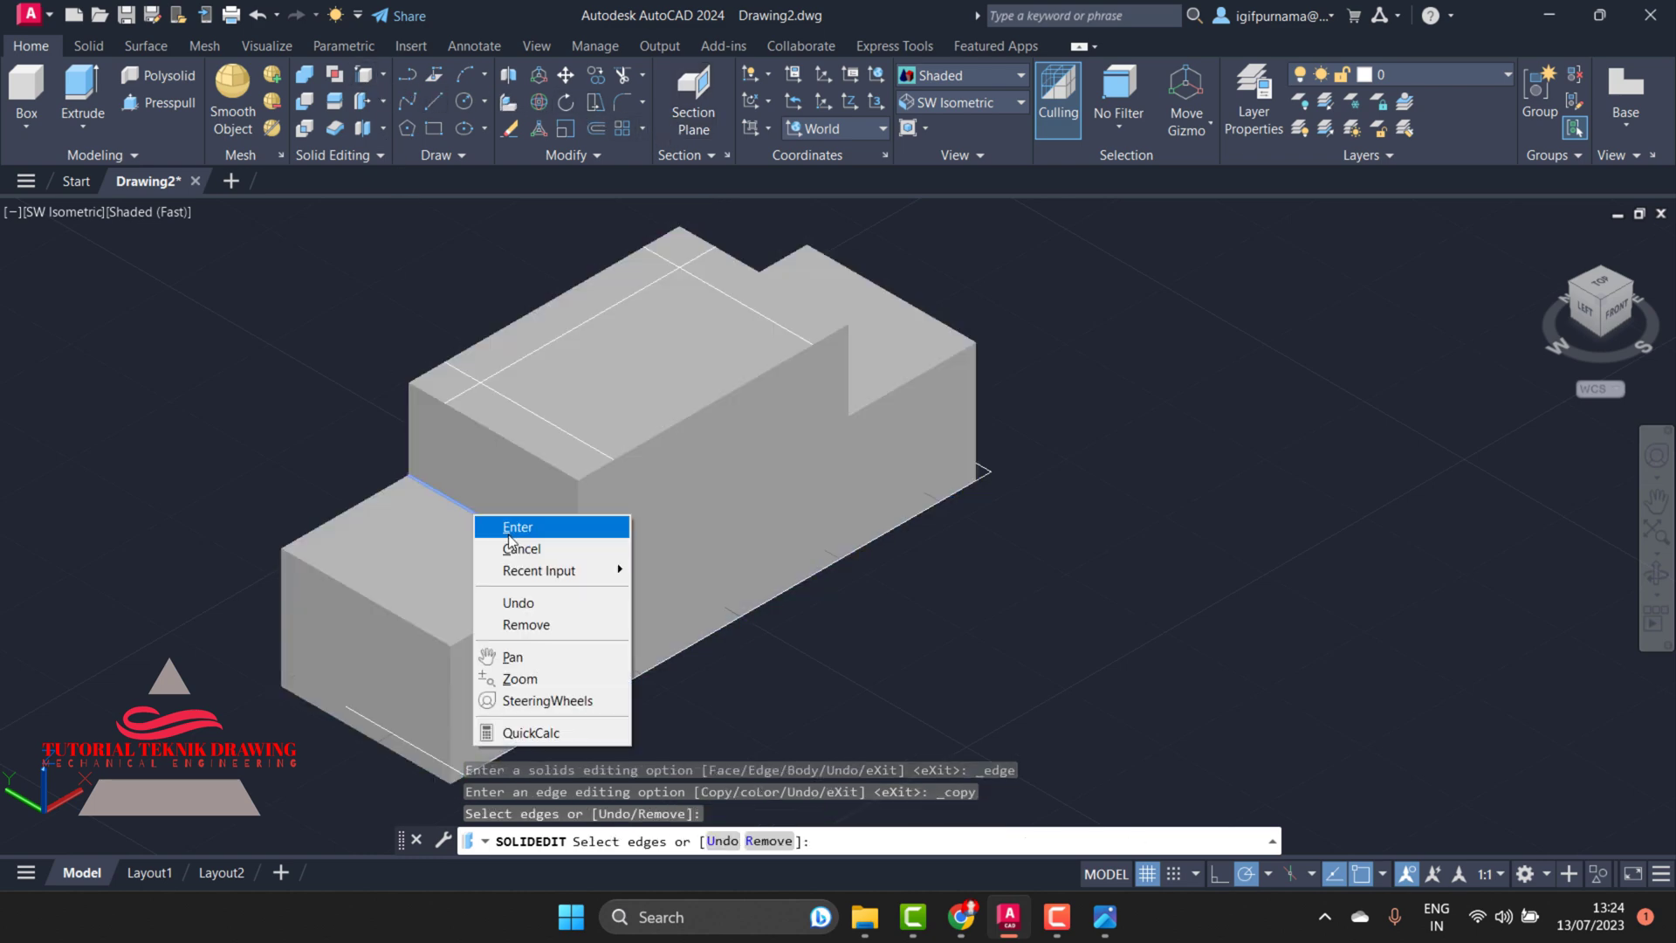
pyautogui.click(517, 527)
pyautogui.click(573, 569)
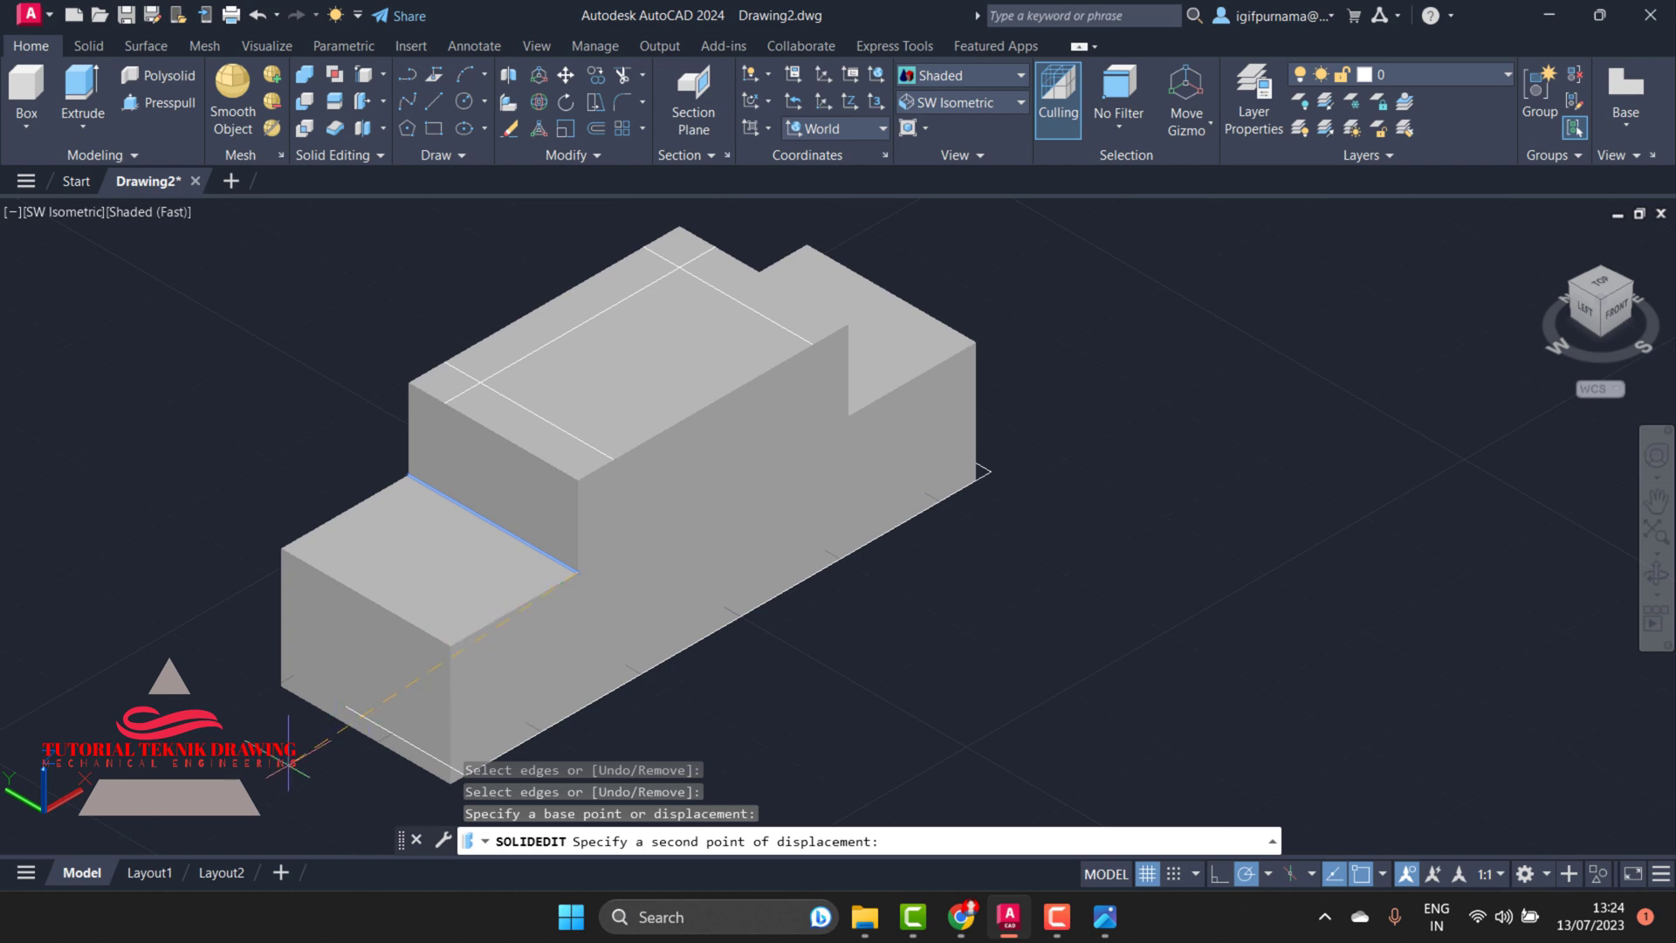
pyautogui.write('4')
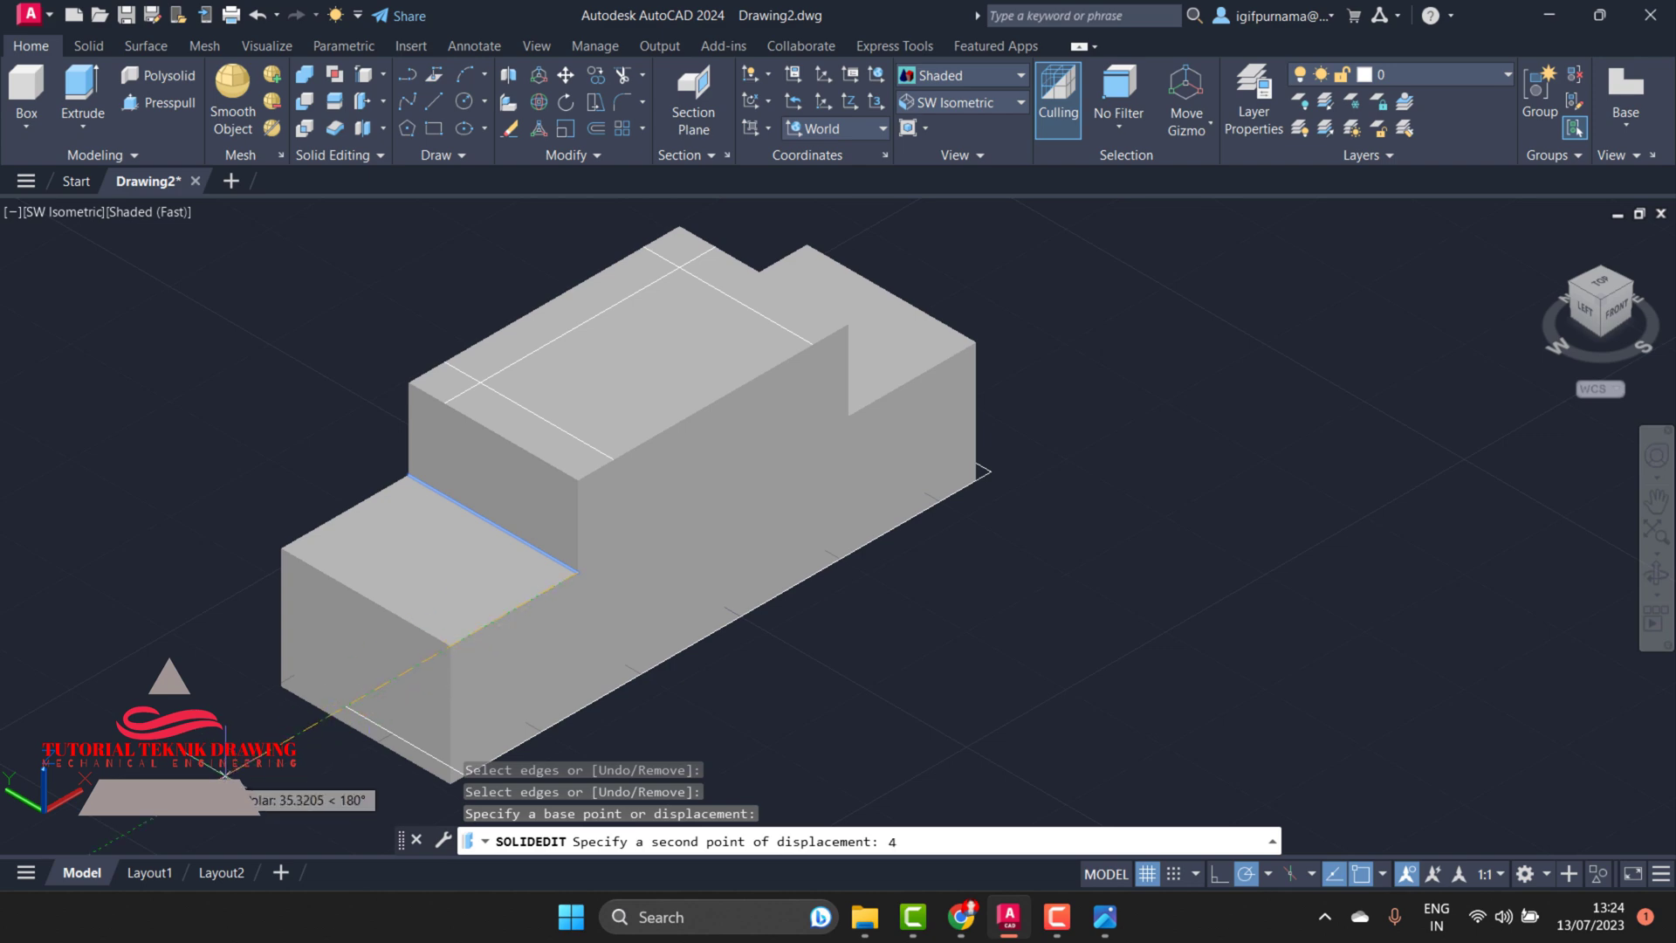
pyautogui.write('.')
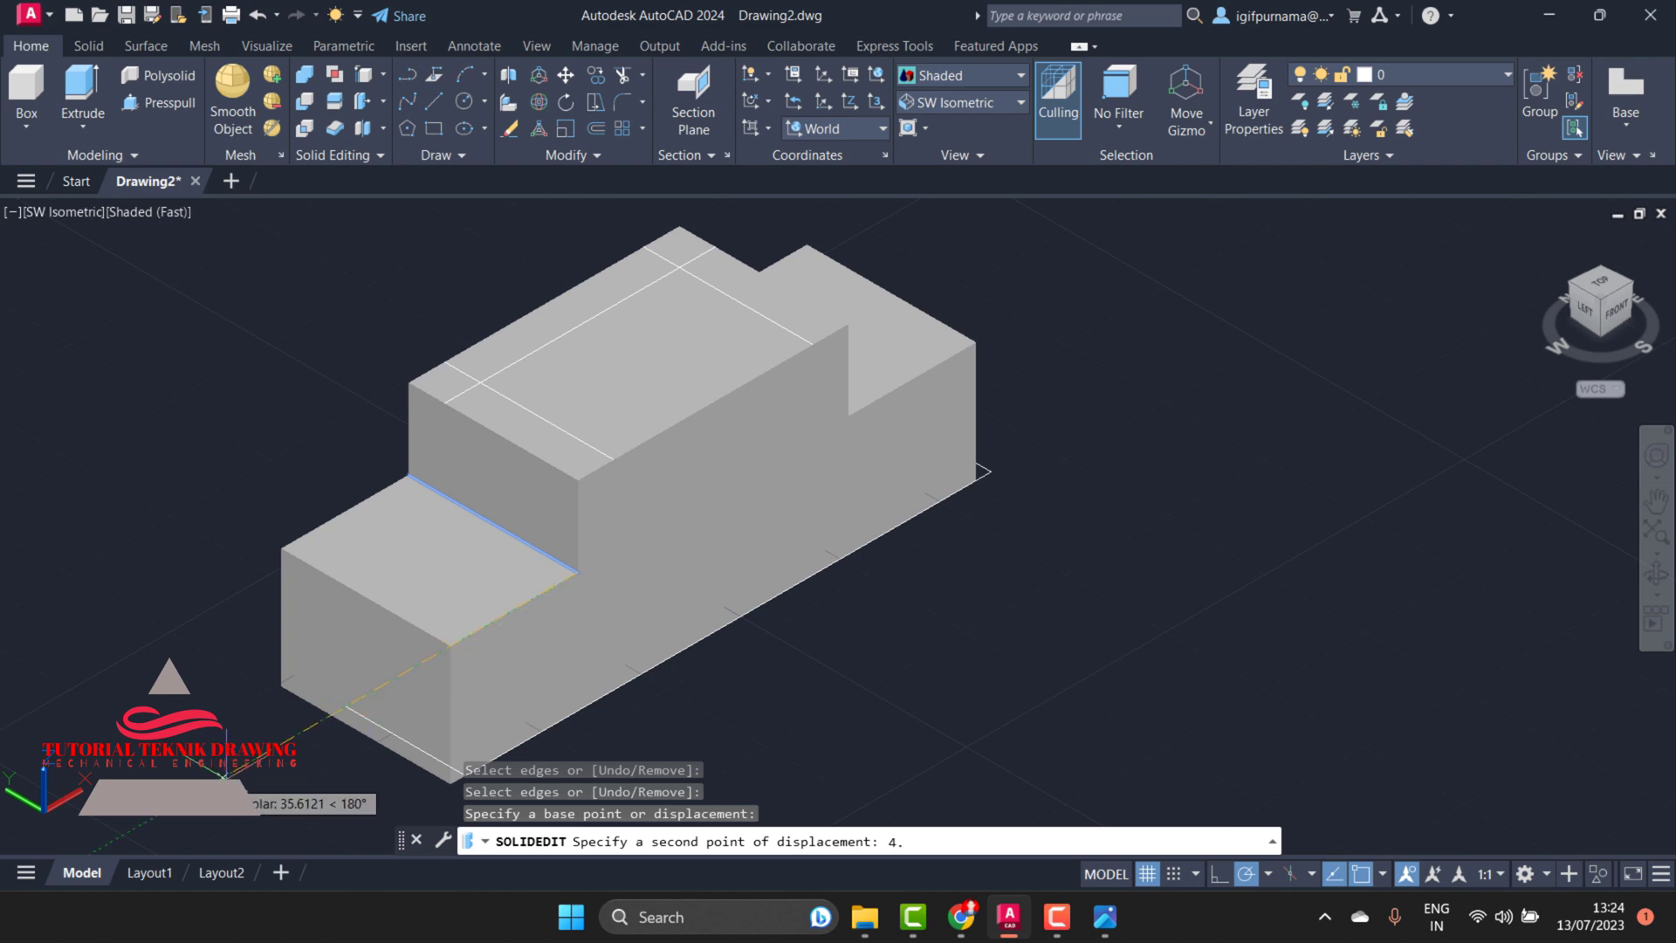
pyautogui.write('40')
pyautogui.press('Return')
pyautogui.press('Return')
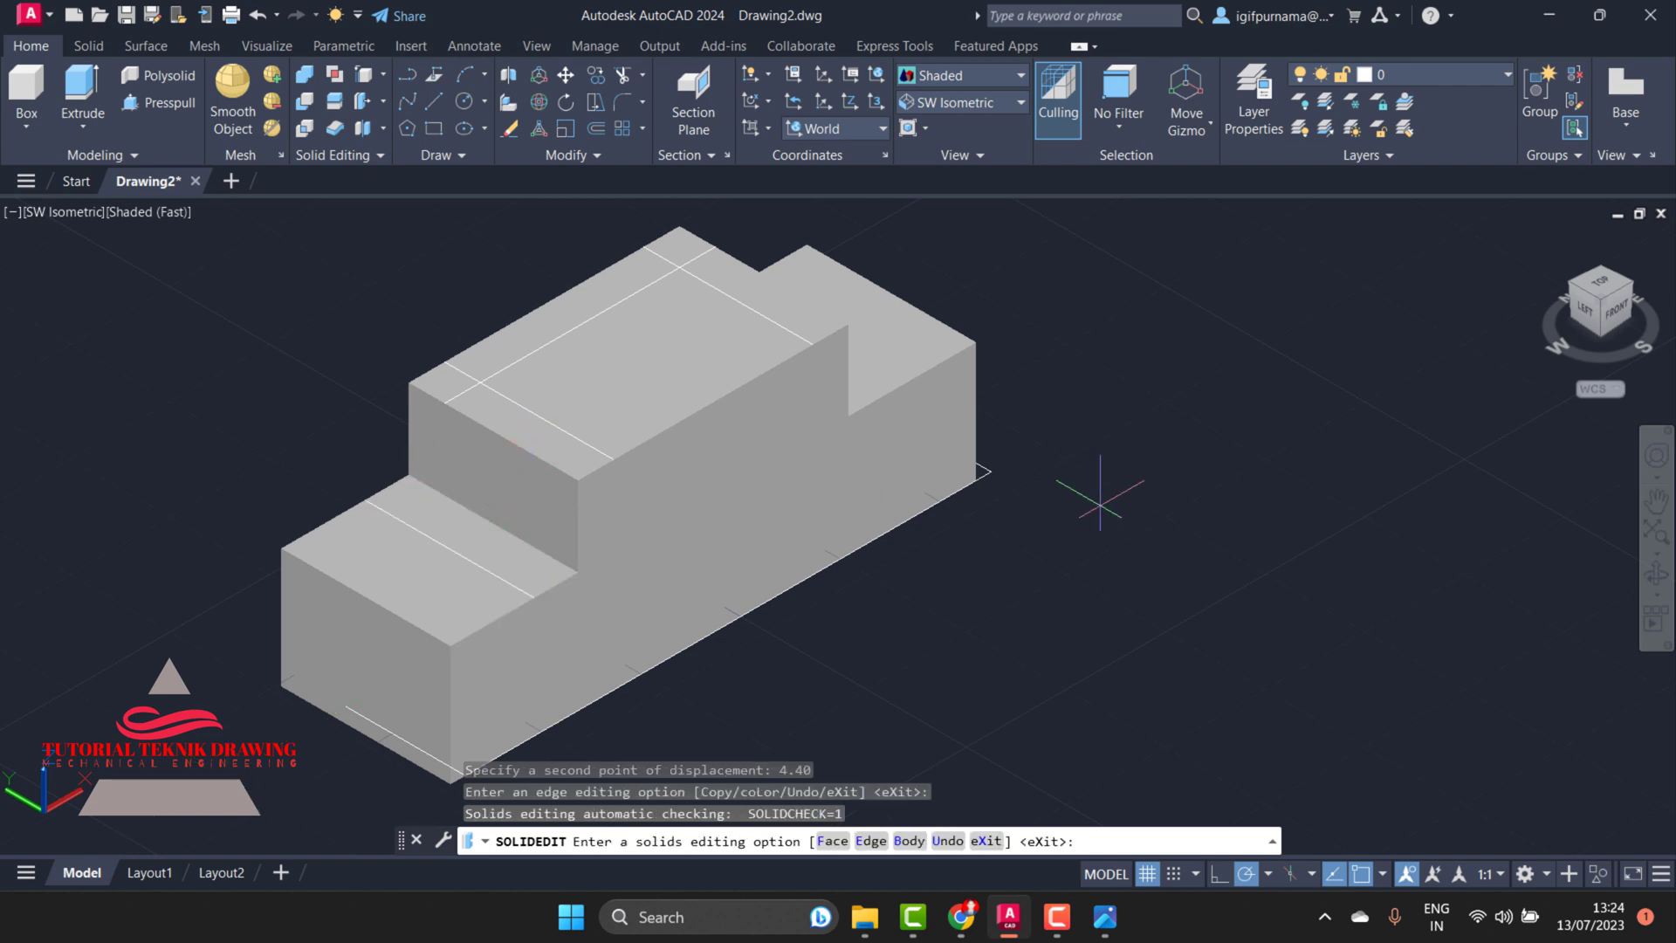
# Zoom and pan the reference drawing to read its 8.60, 8.40 and 6.30 dimensions
pyautogui.click(1104, 917)
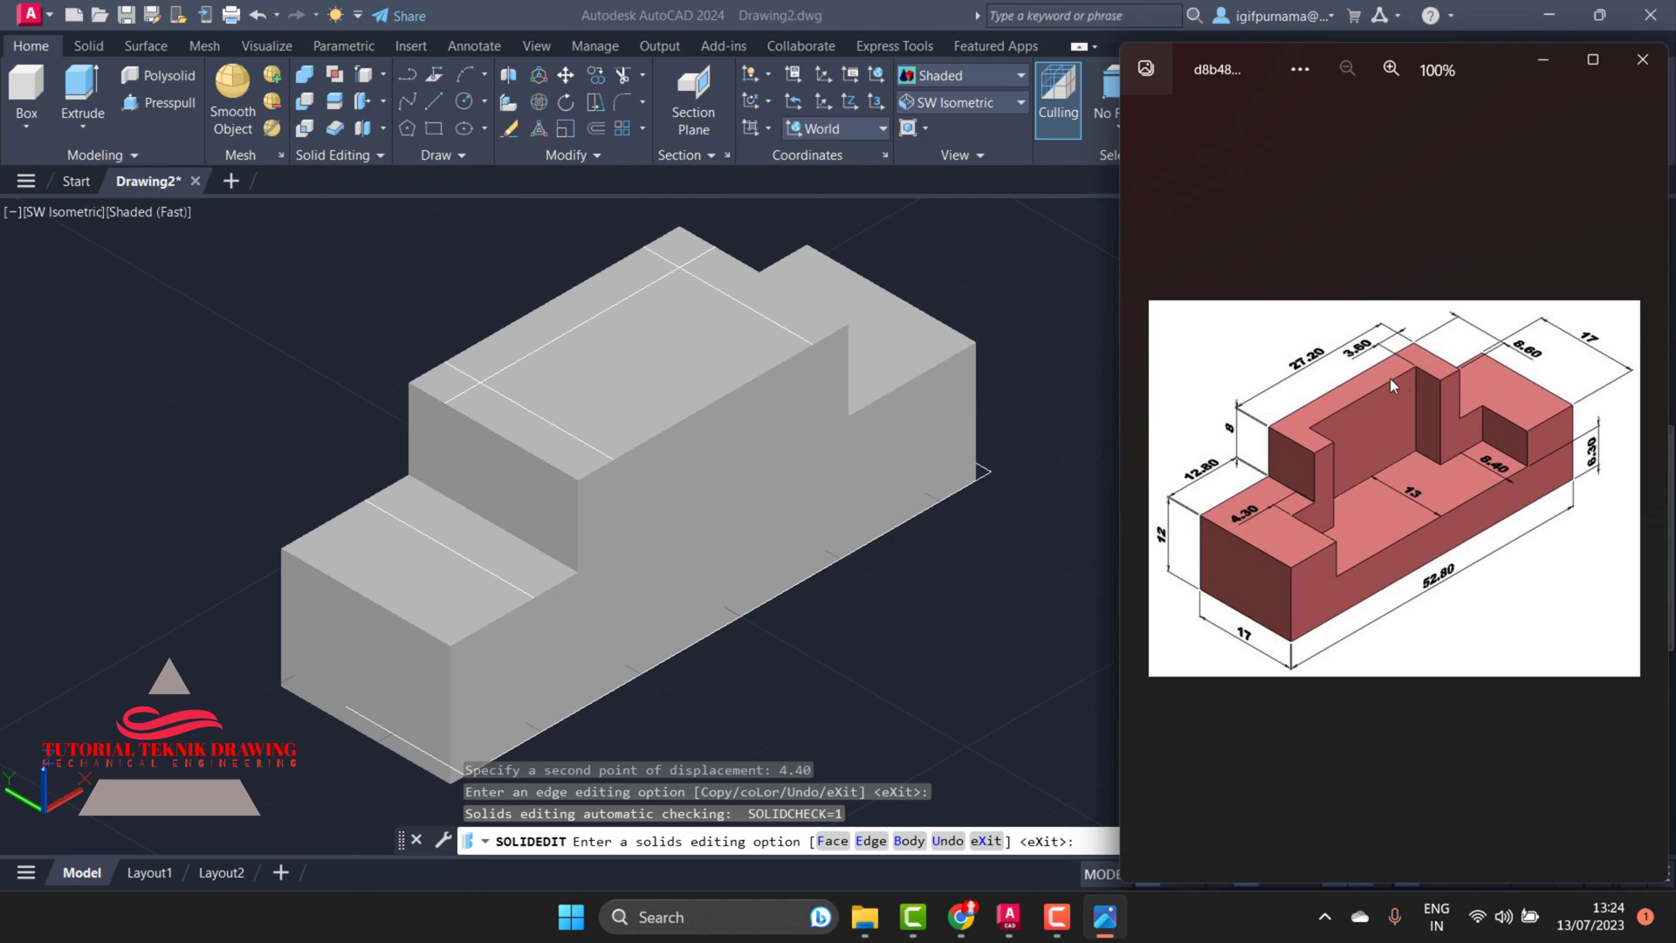
pyautogui.click(1063, 318)
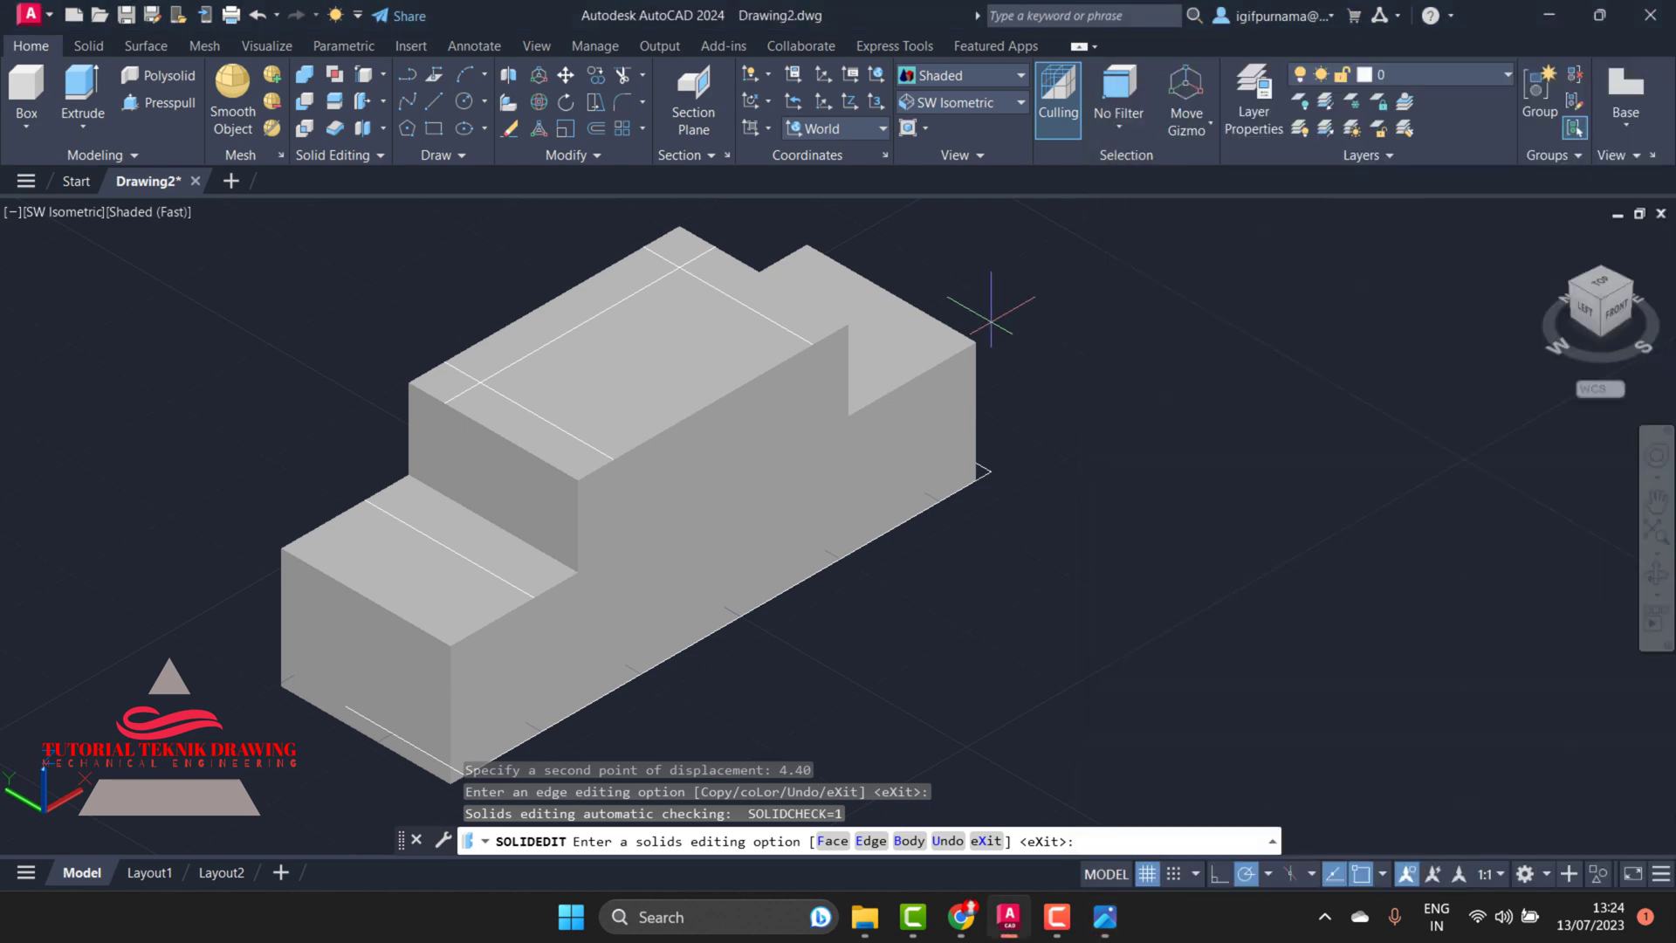
pyautogui.click(1103, 916)
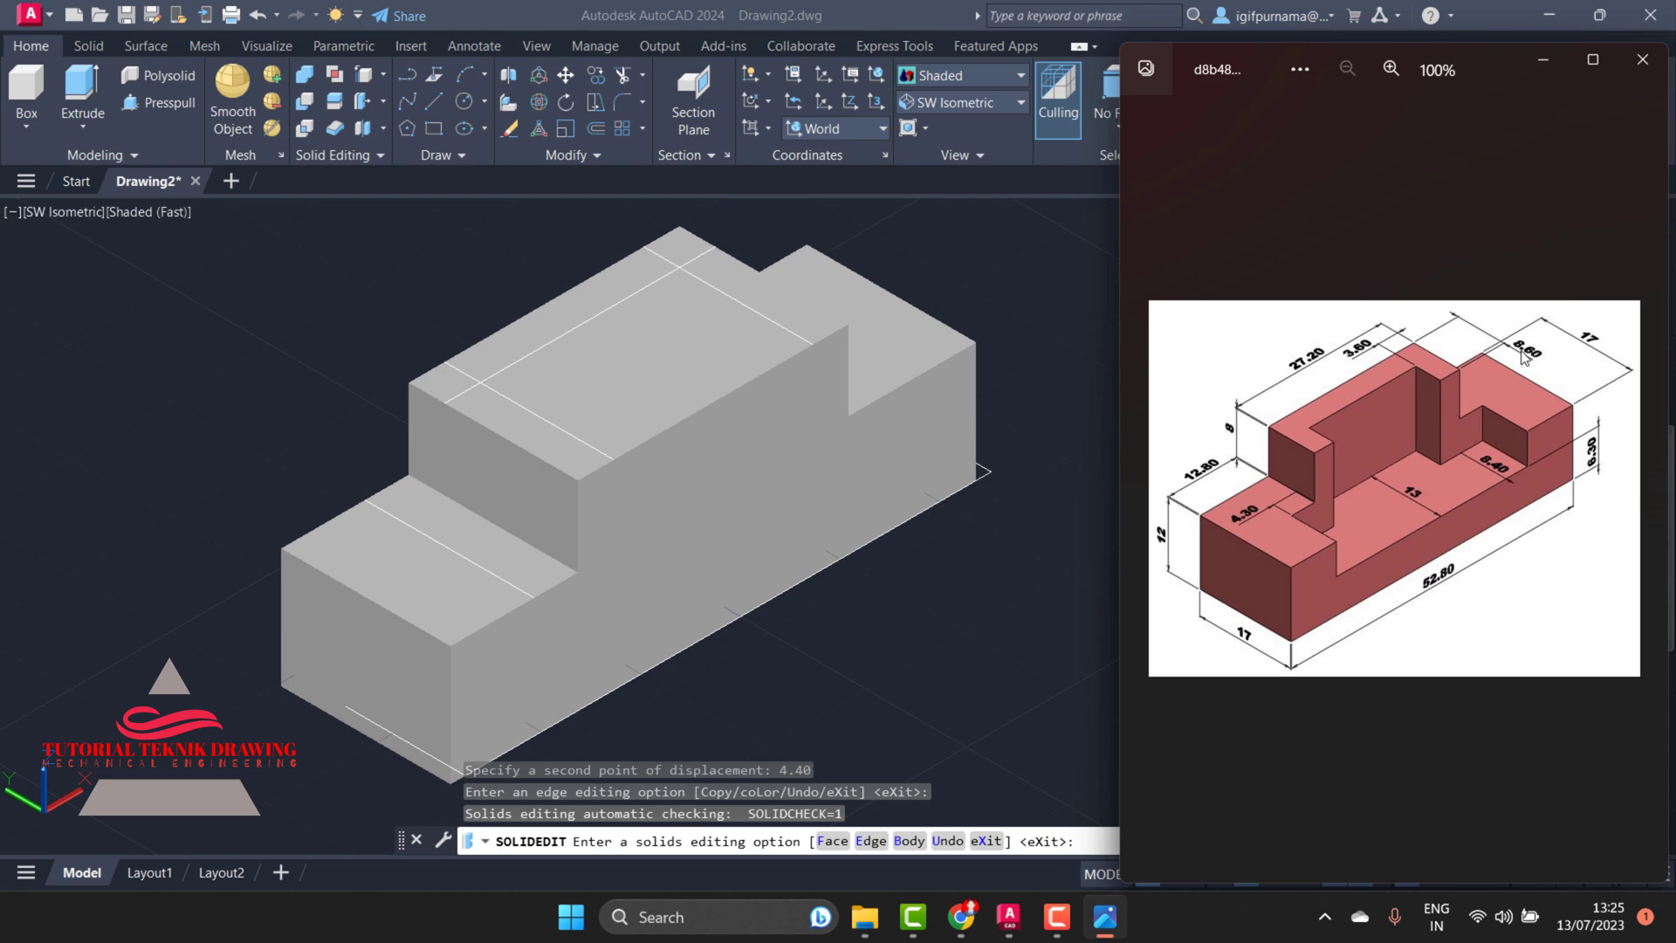
pyautogui.click(1390, 68)
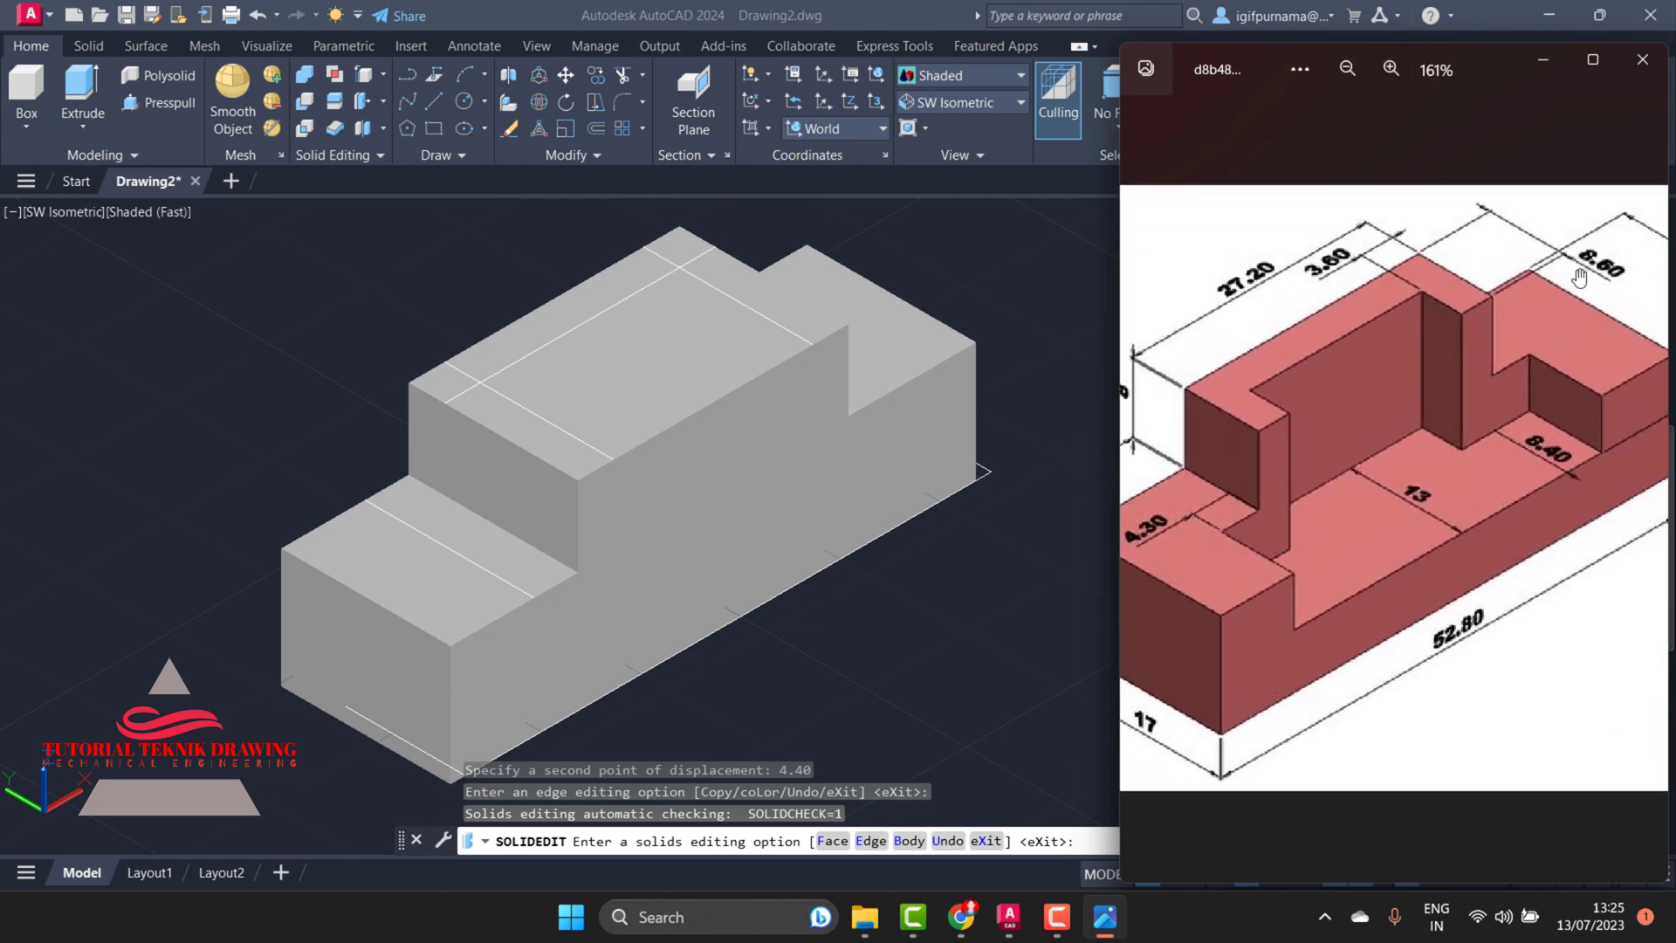
pyautogui.moveTo(1575, 279); pyautogui.dragTo(1521, 291)
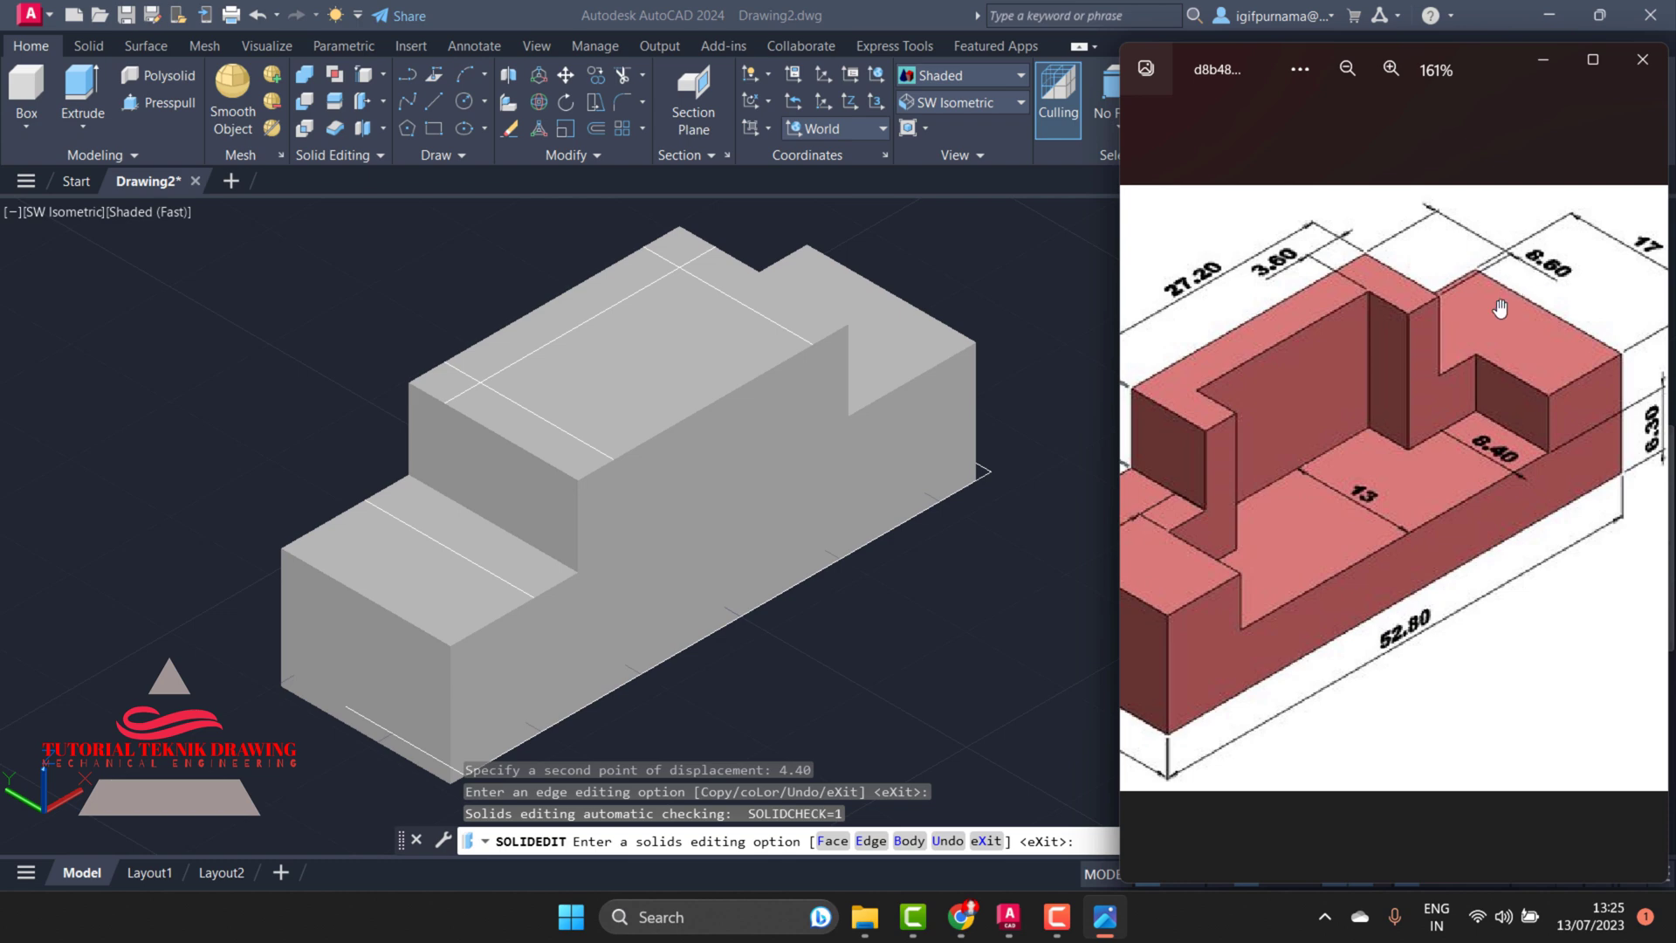
pyautogui.click(1387, 70)
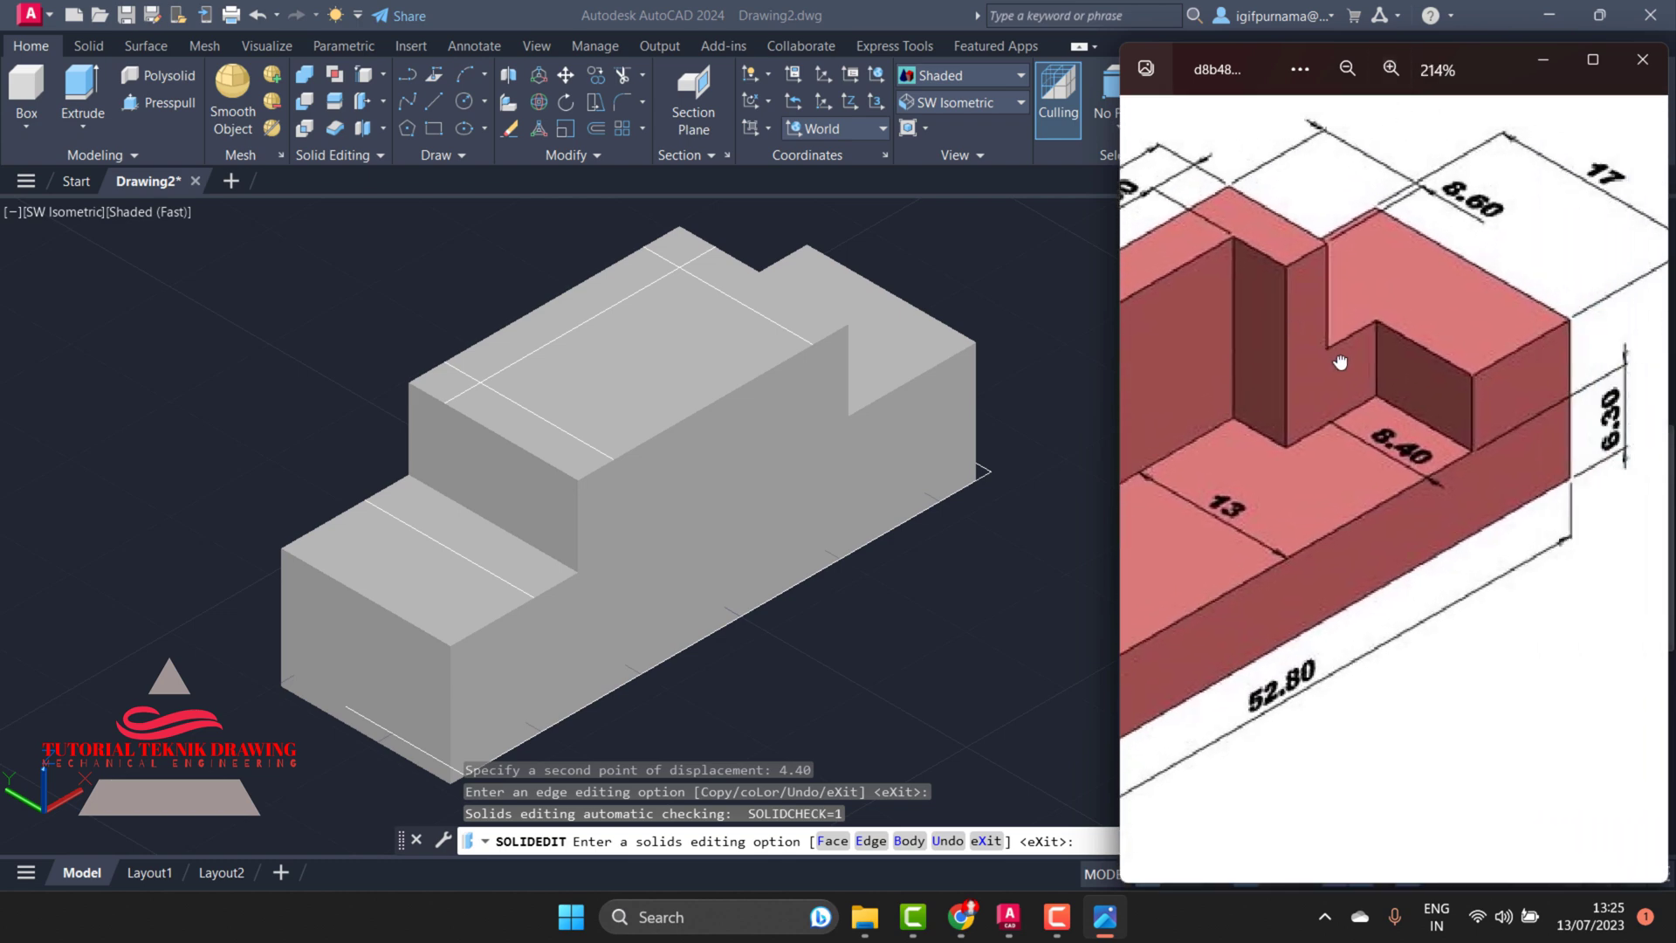
pyautogui.click(1348, 68)
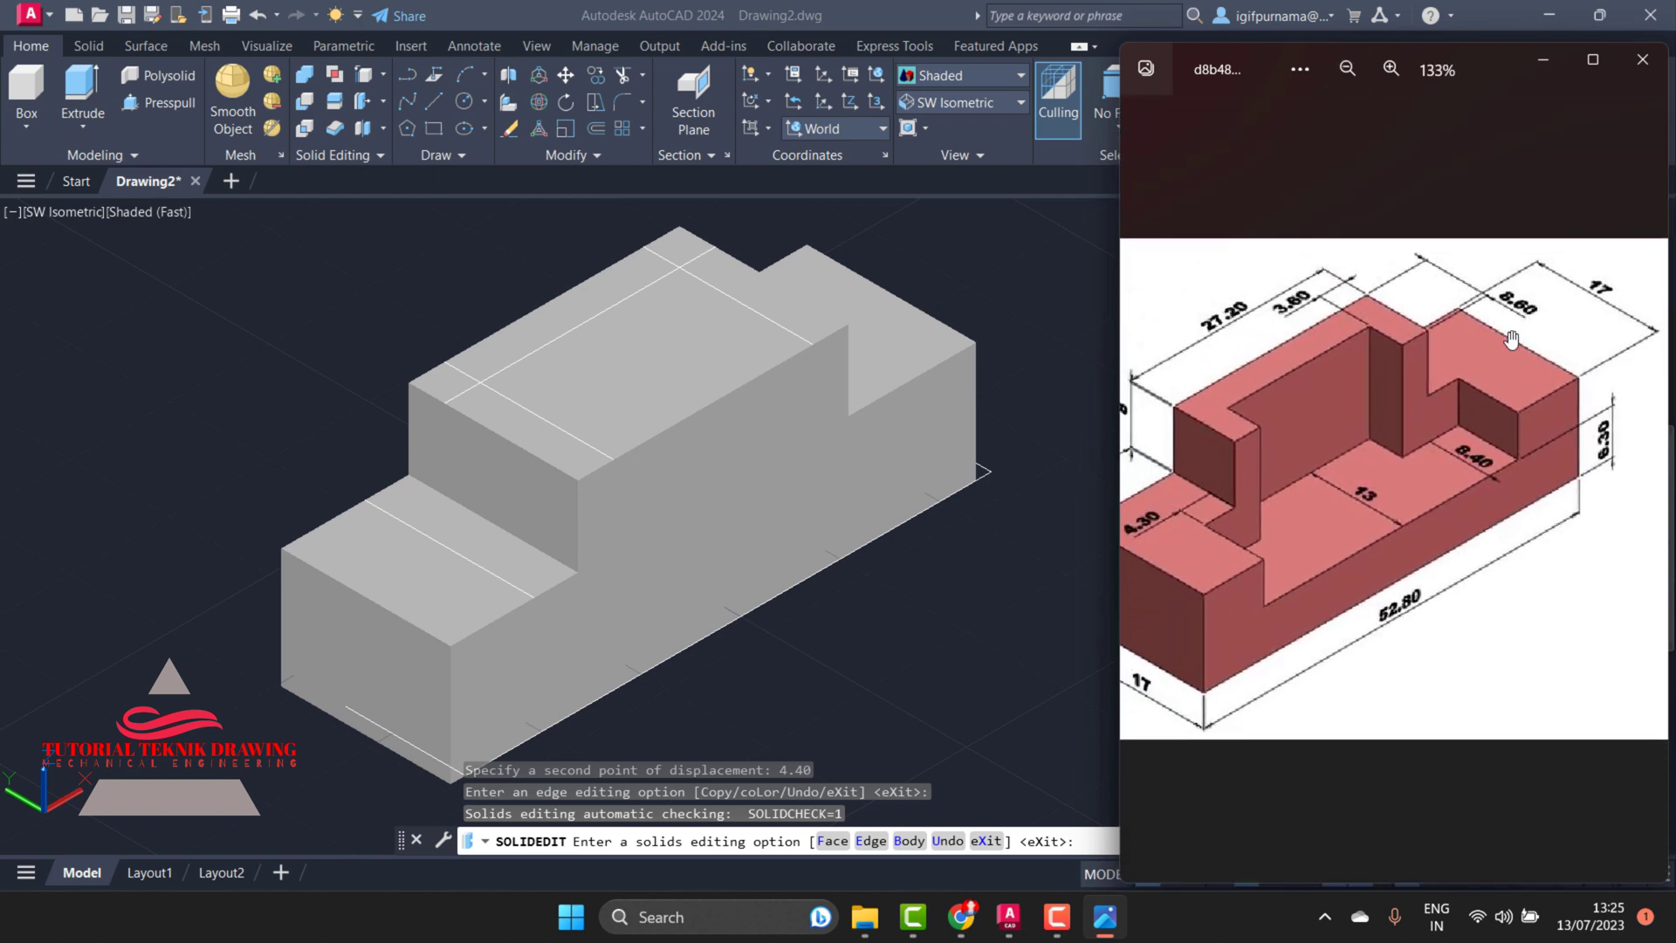
# Copy the lower step's outer top edge from its endpoint with an 8.60 offset
pyautogui.click(891, 248)
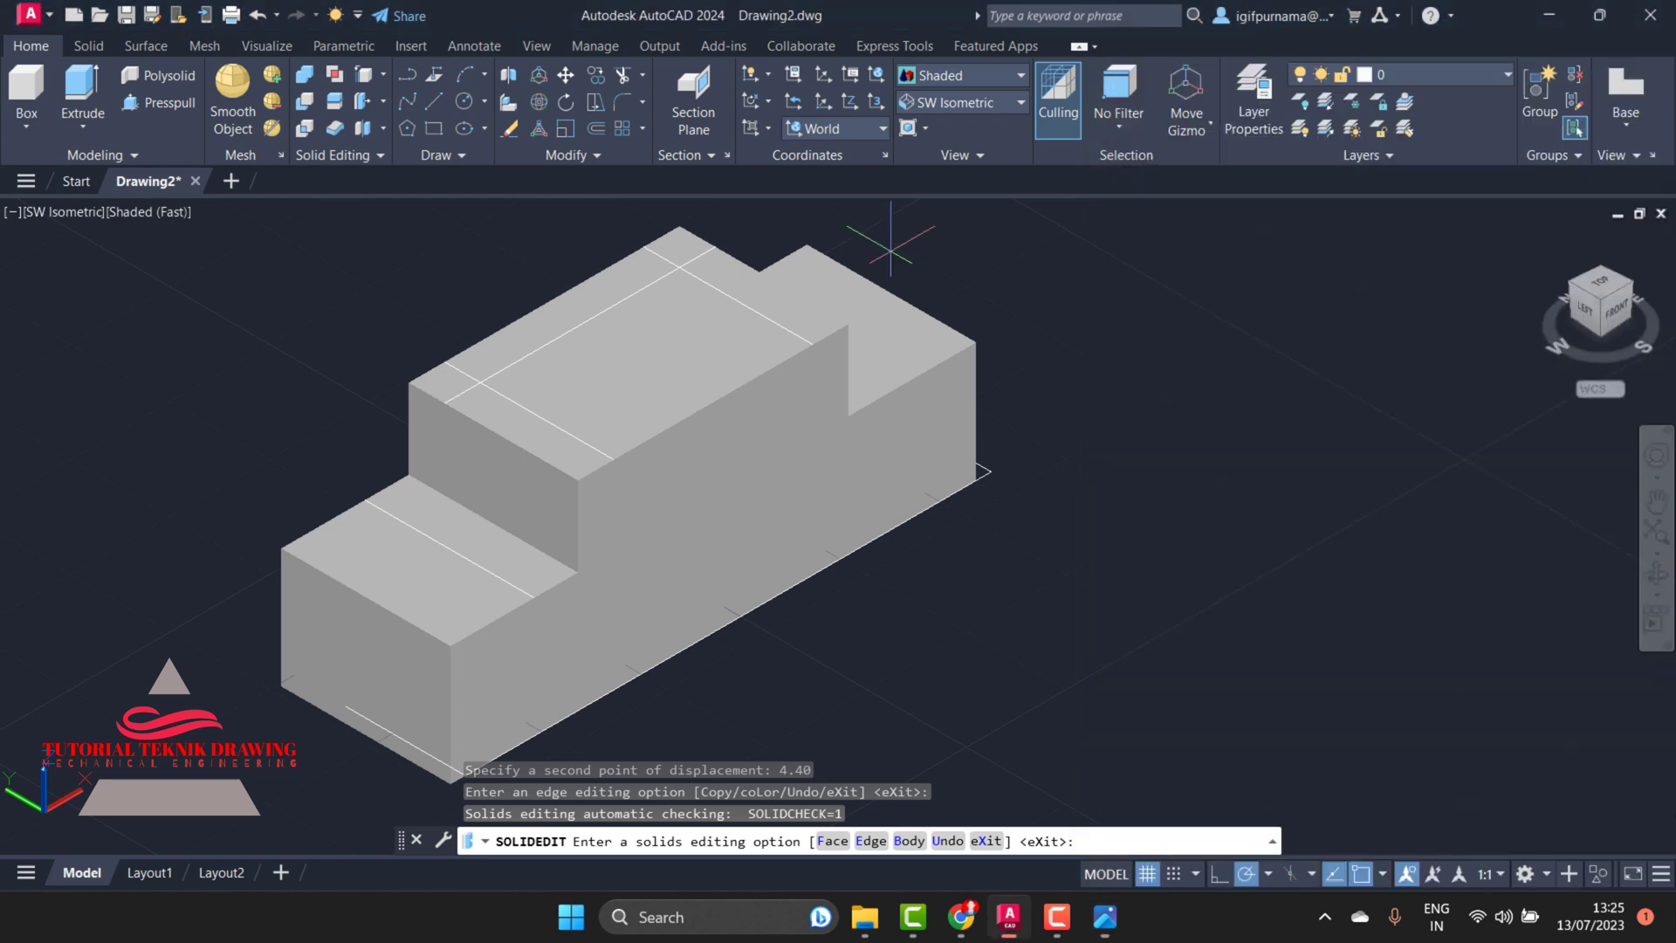
pyautogui.click(364, 74)
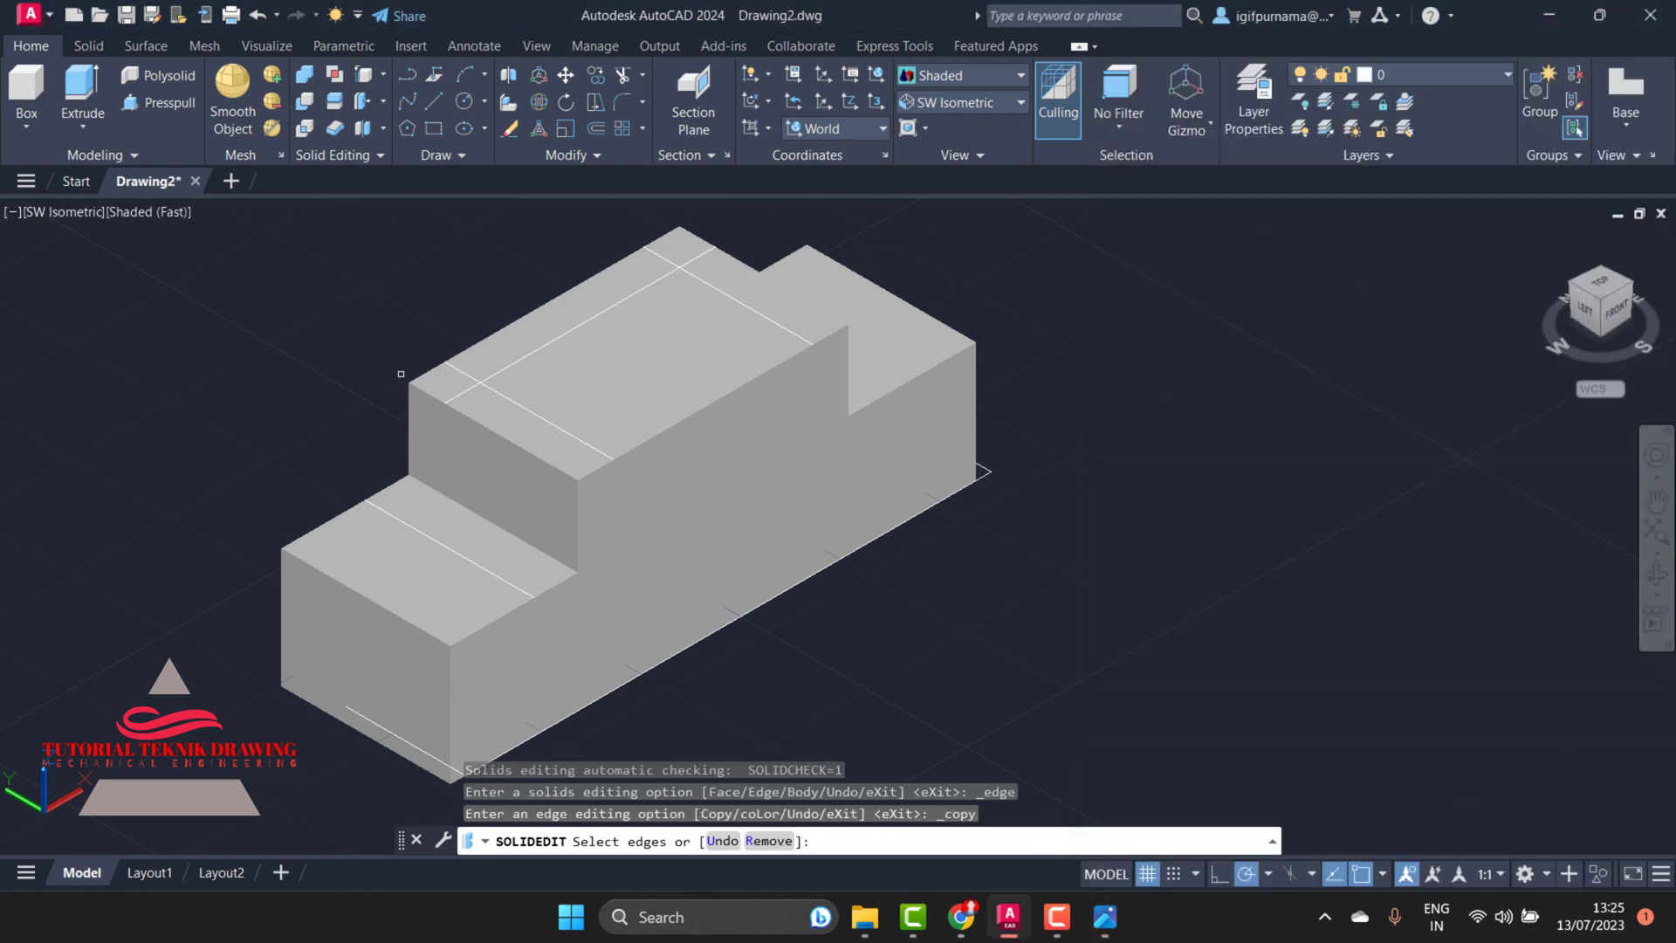
pyautogui.click(391, 487)
pyautogui.press('Return')
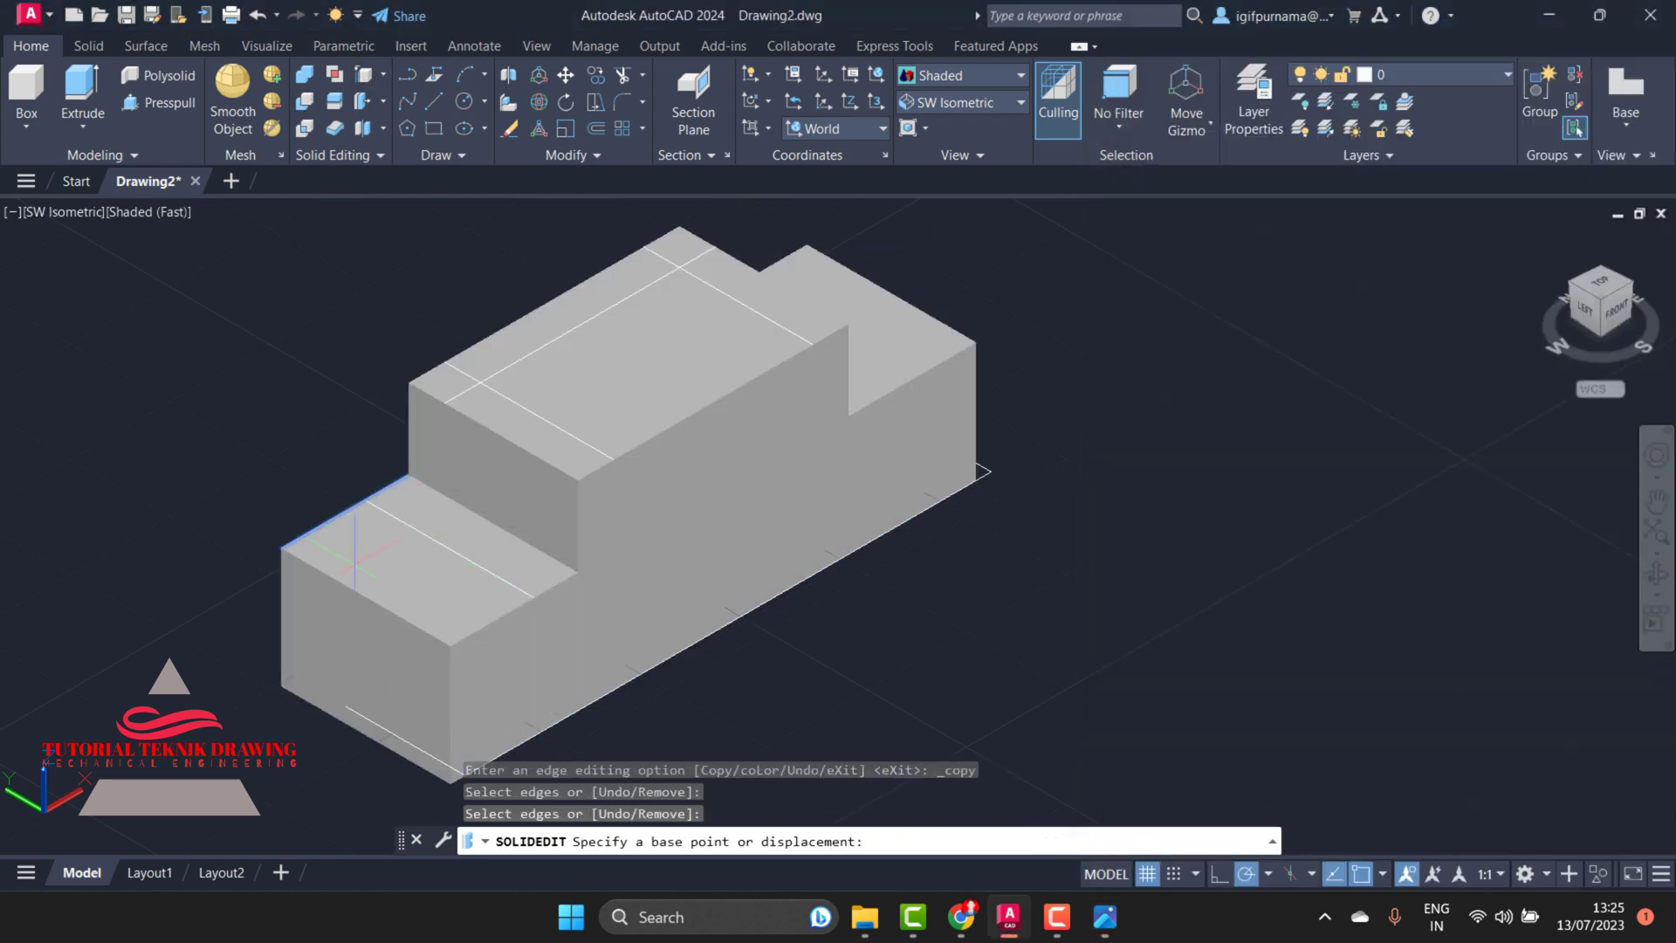
pyautogui.click(281, 548)
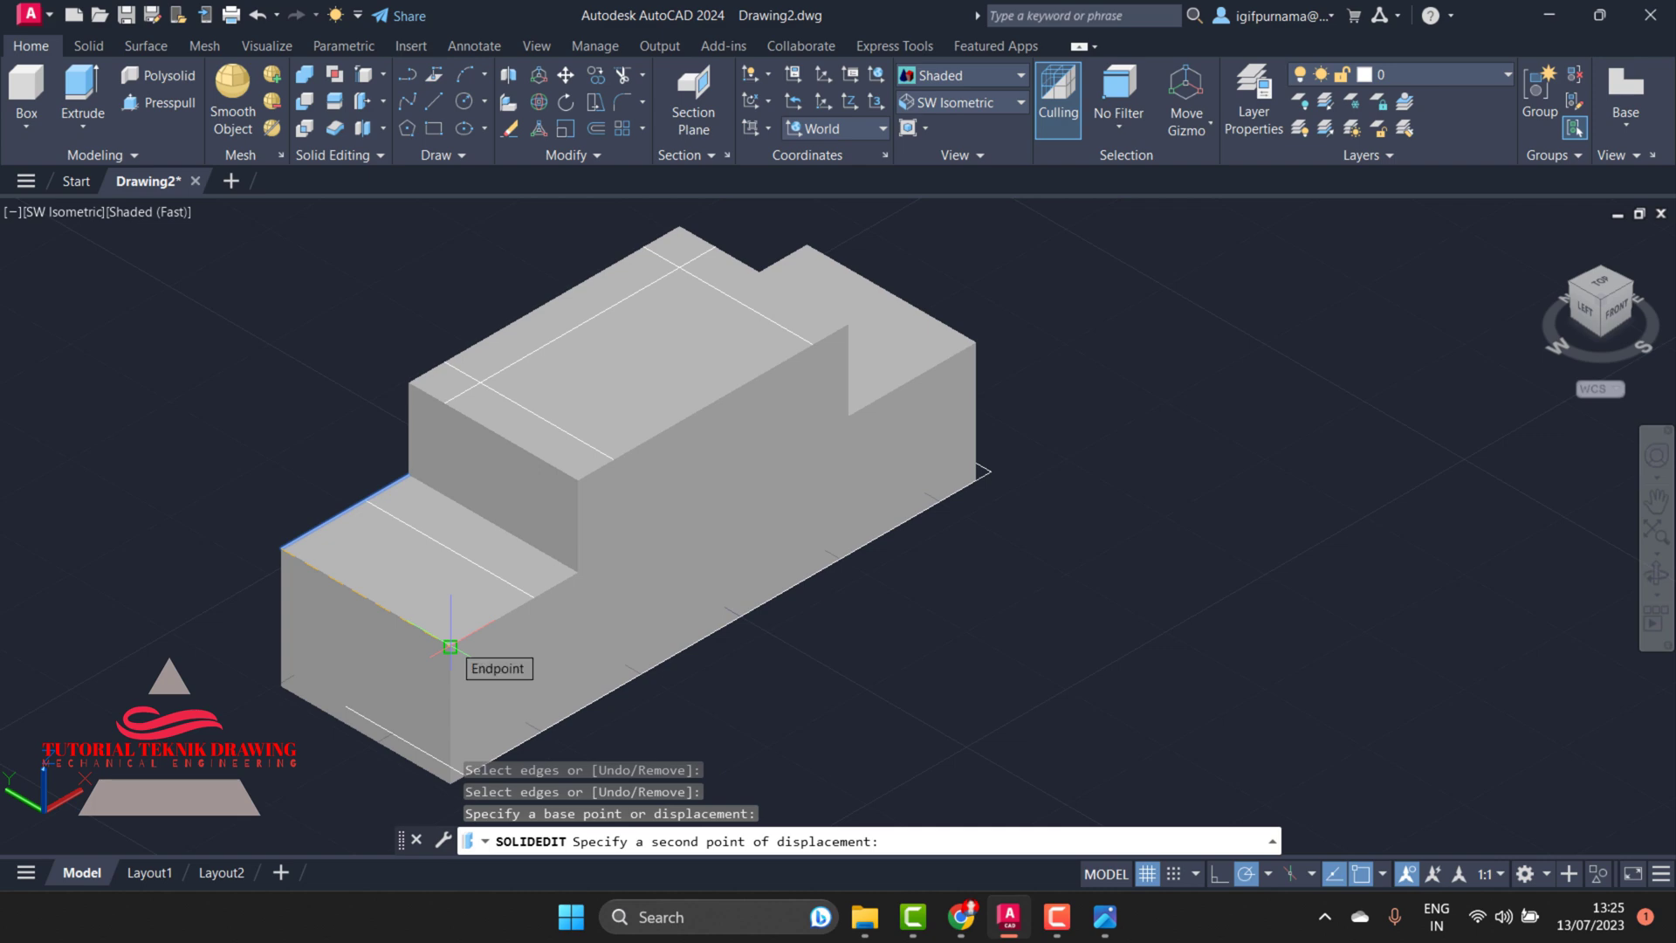
pyautogui.write('8.6')
pyautogui.write('0')
pyautogui.press('Return')
pyautogui.press('Return')
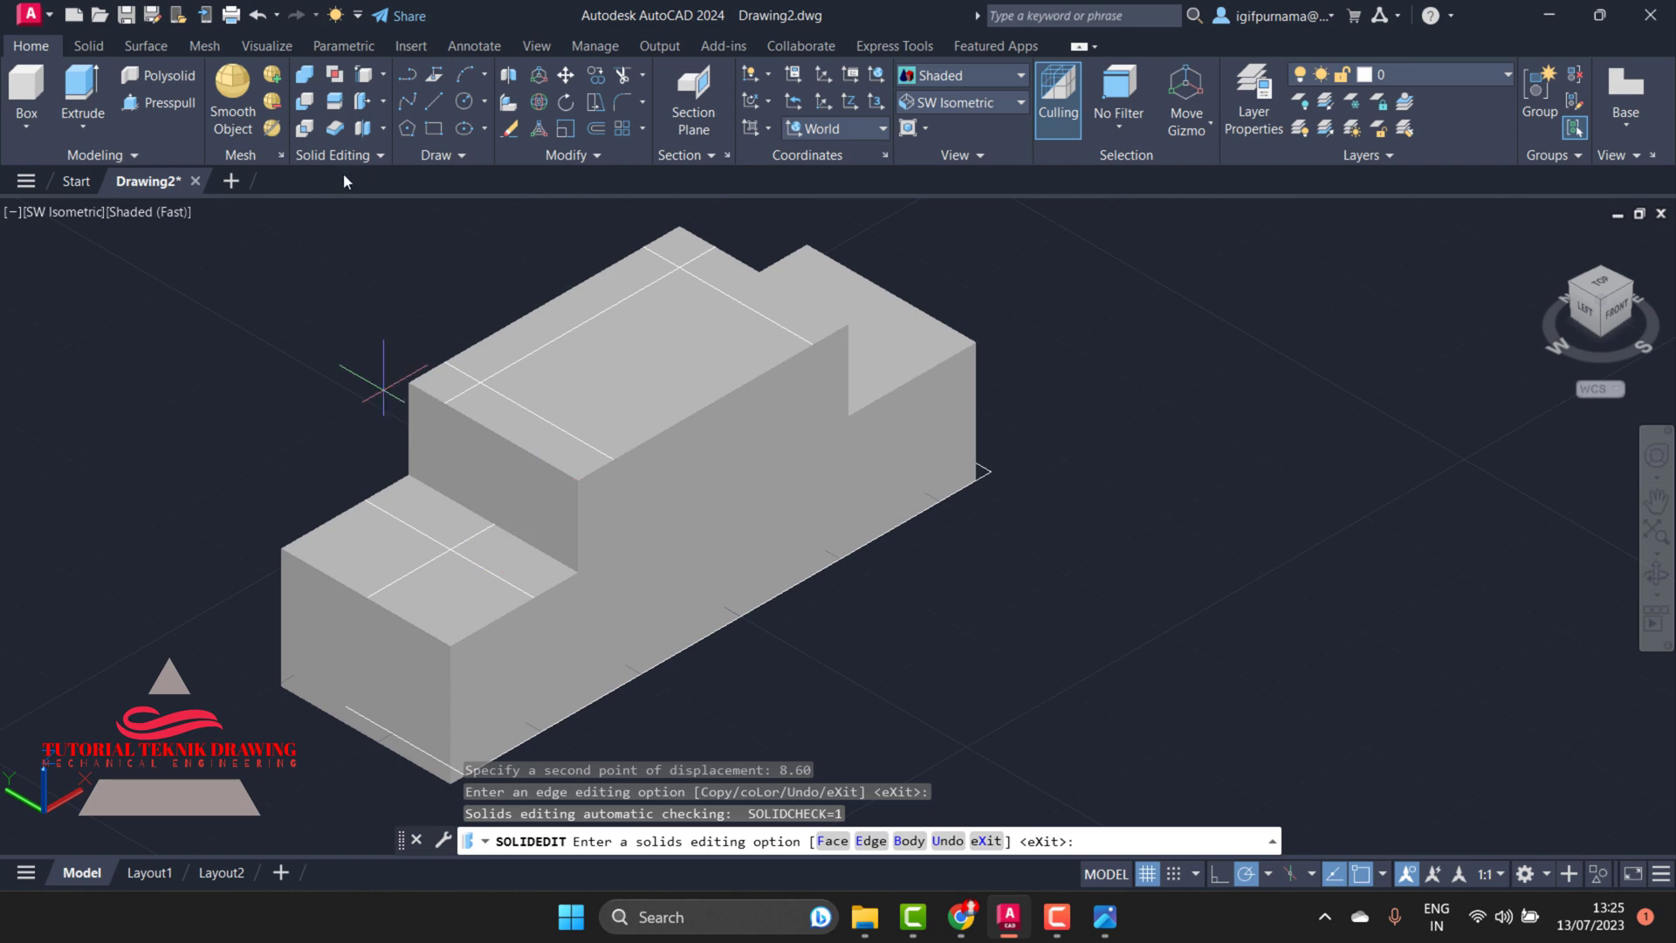
pyautogui.click(437, 102)
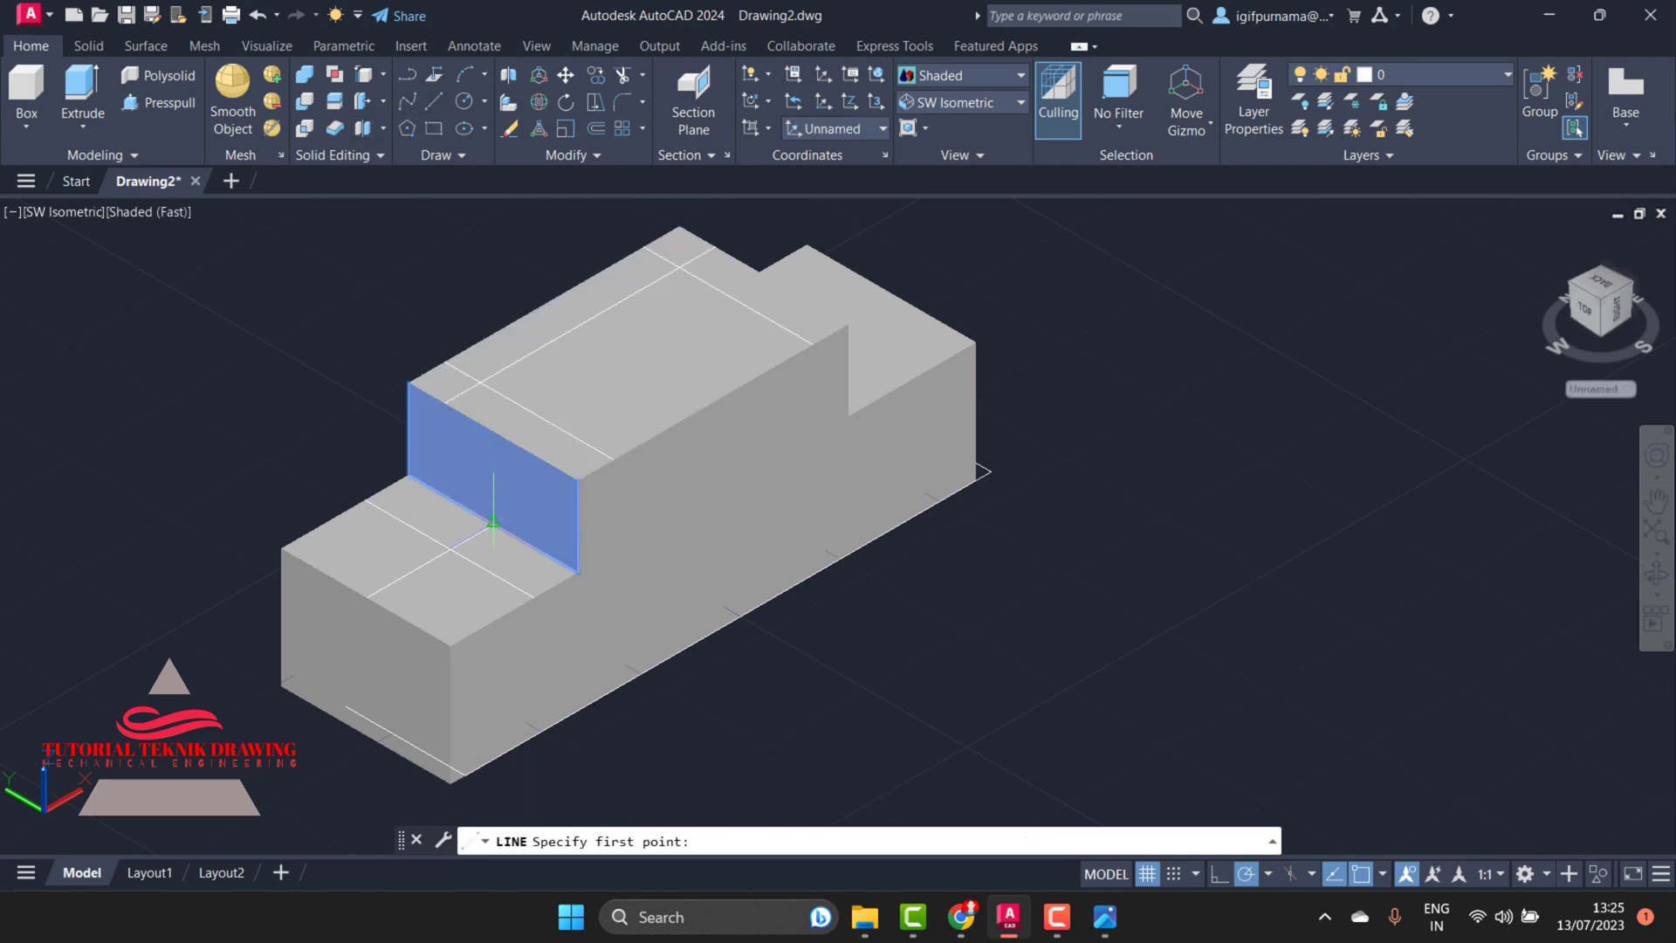
# Draw a short line from the face corner, then orbit to view the block's other end
pyautogui.click(493, 522)
pyautogui.rightClick(961, 254)
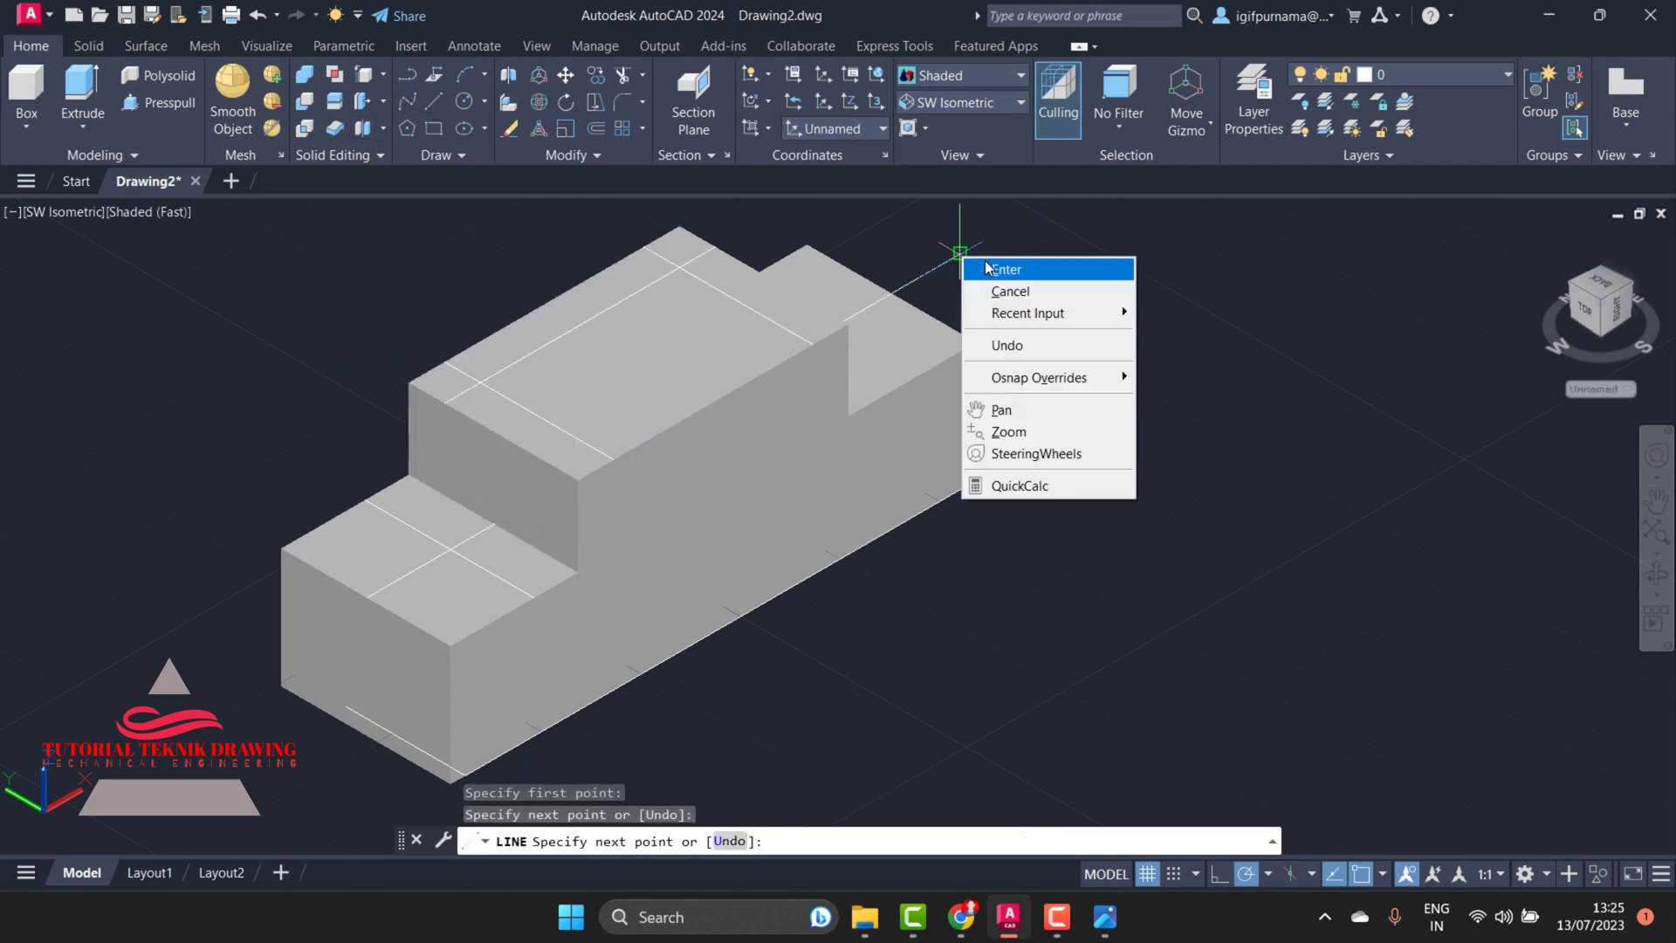
pyautogui.click(986, 269)
pyautogui.click(1655, 574)
pyautogui.moveTo(711, 510)
pyautogui.mouseDown()
pyautogui.moveTo(734, 516)
pyautogui.moveTo(553, 523)
pyautogui.moveTo(568, 530)
pyautogui.mouseUp()
pyautogui.rightClick(917, 384)
pyautogui.click(939, 390)
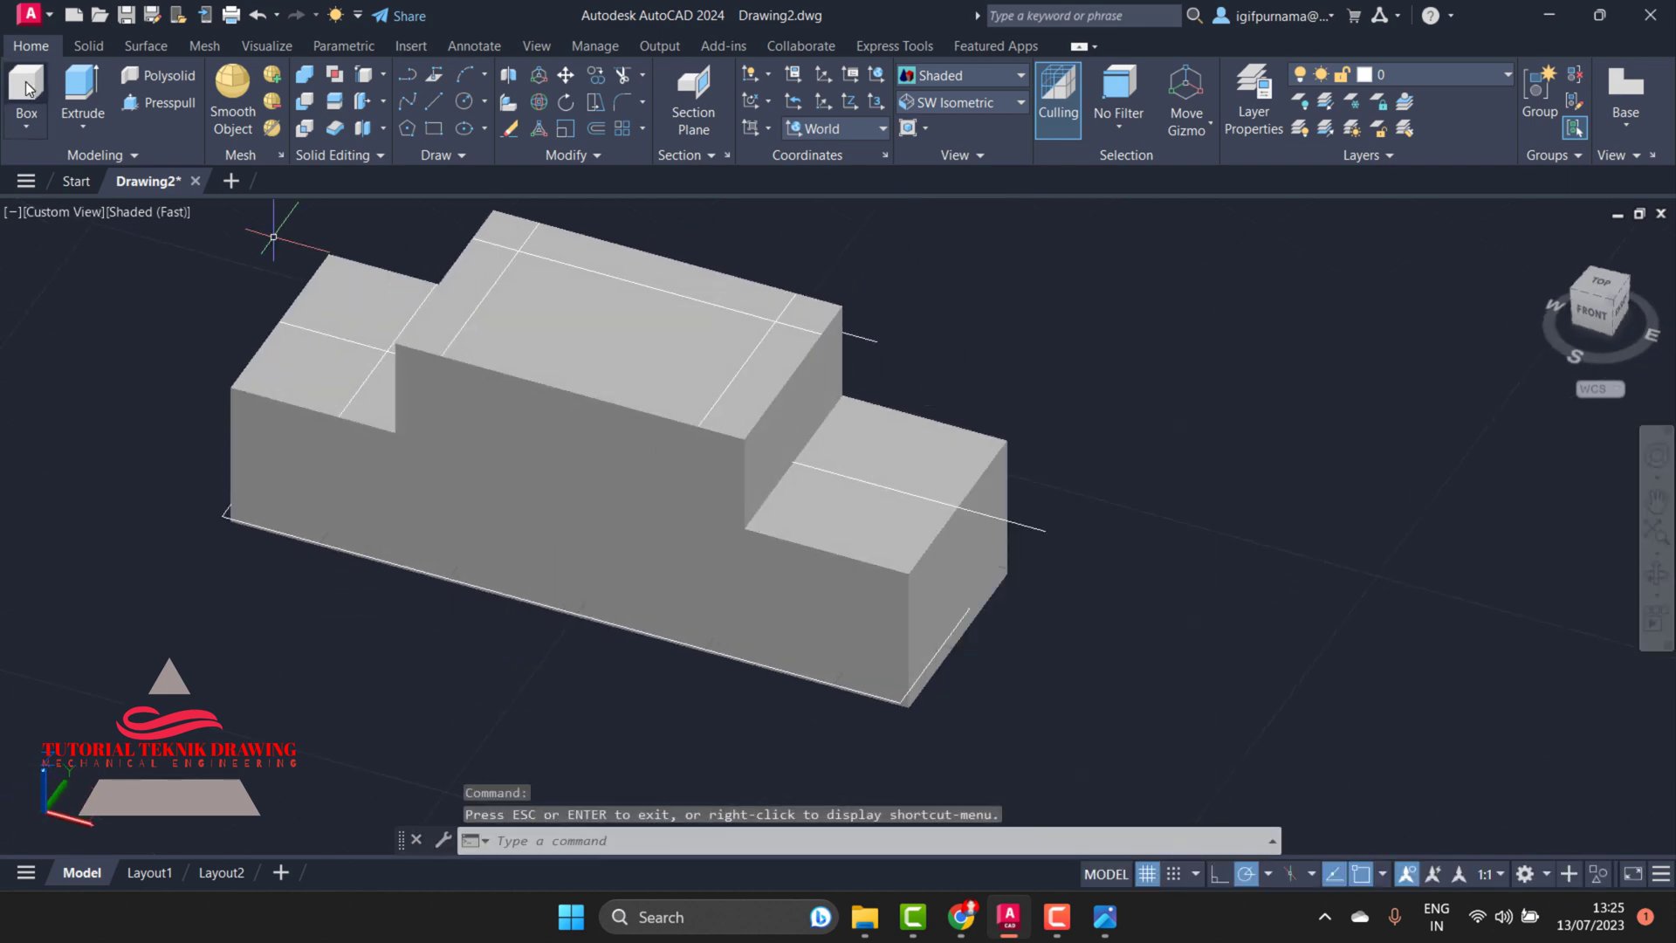
# Copy the far step's inner edge 4.30 units across its top face
pyautogui.click(157, 102)
pyautogui.click(364, 74)
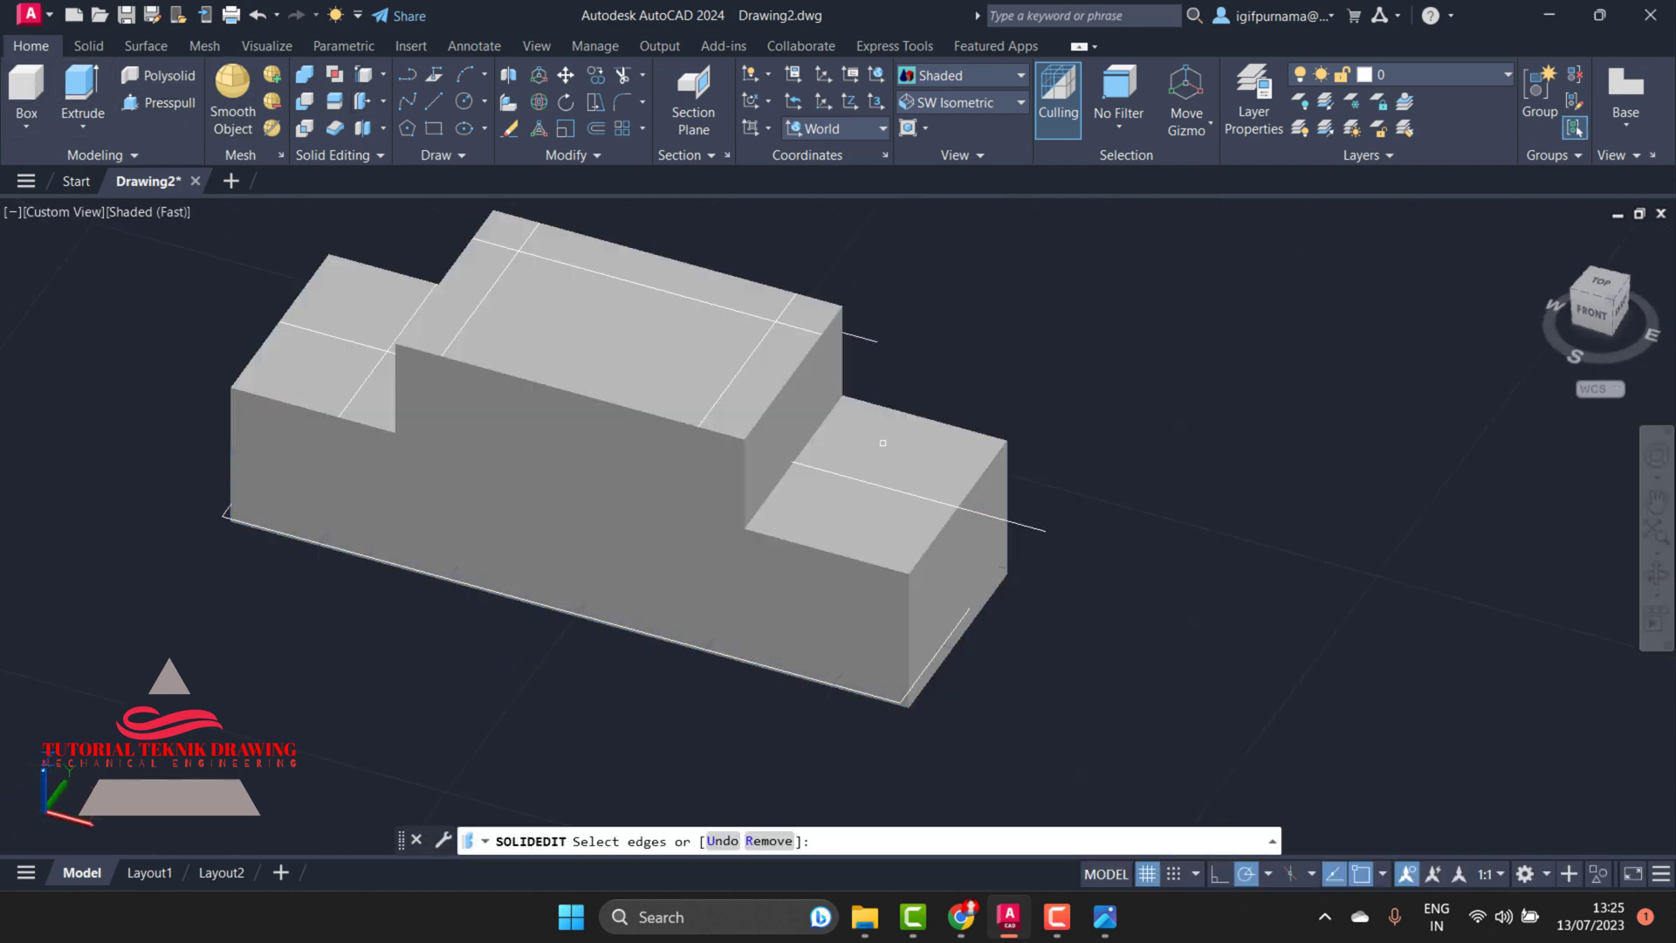
pyautogui.click(775, 483)
pyautogui.rightClick(775, 479)
pyautogui.click(803, 488)
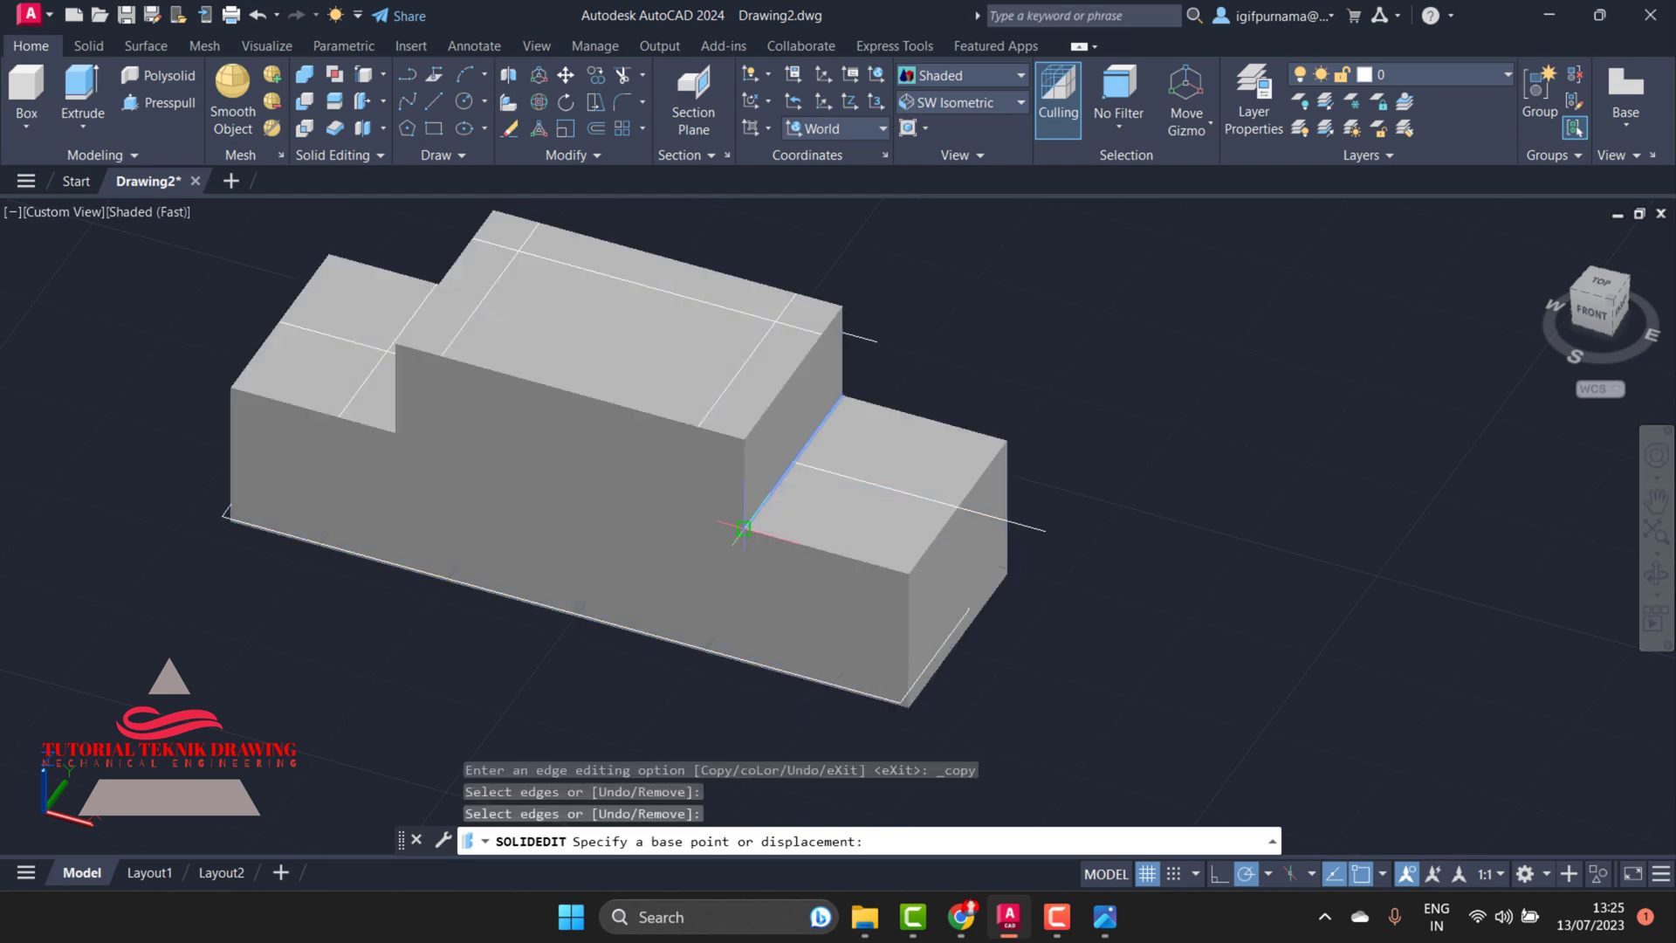
pyautogui.click(742, 528)
pyautogui.click(1105, 931)
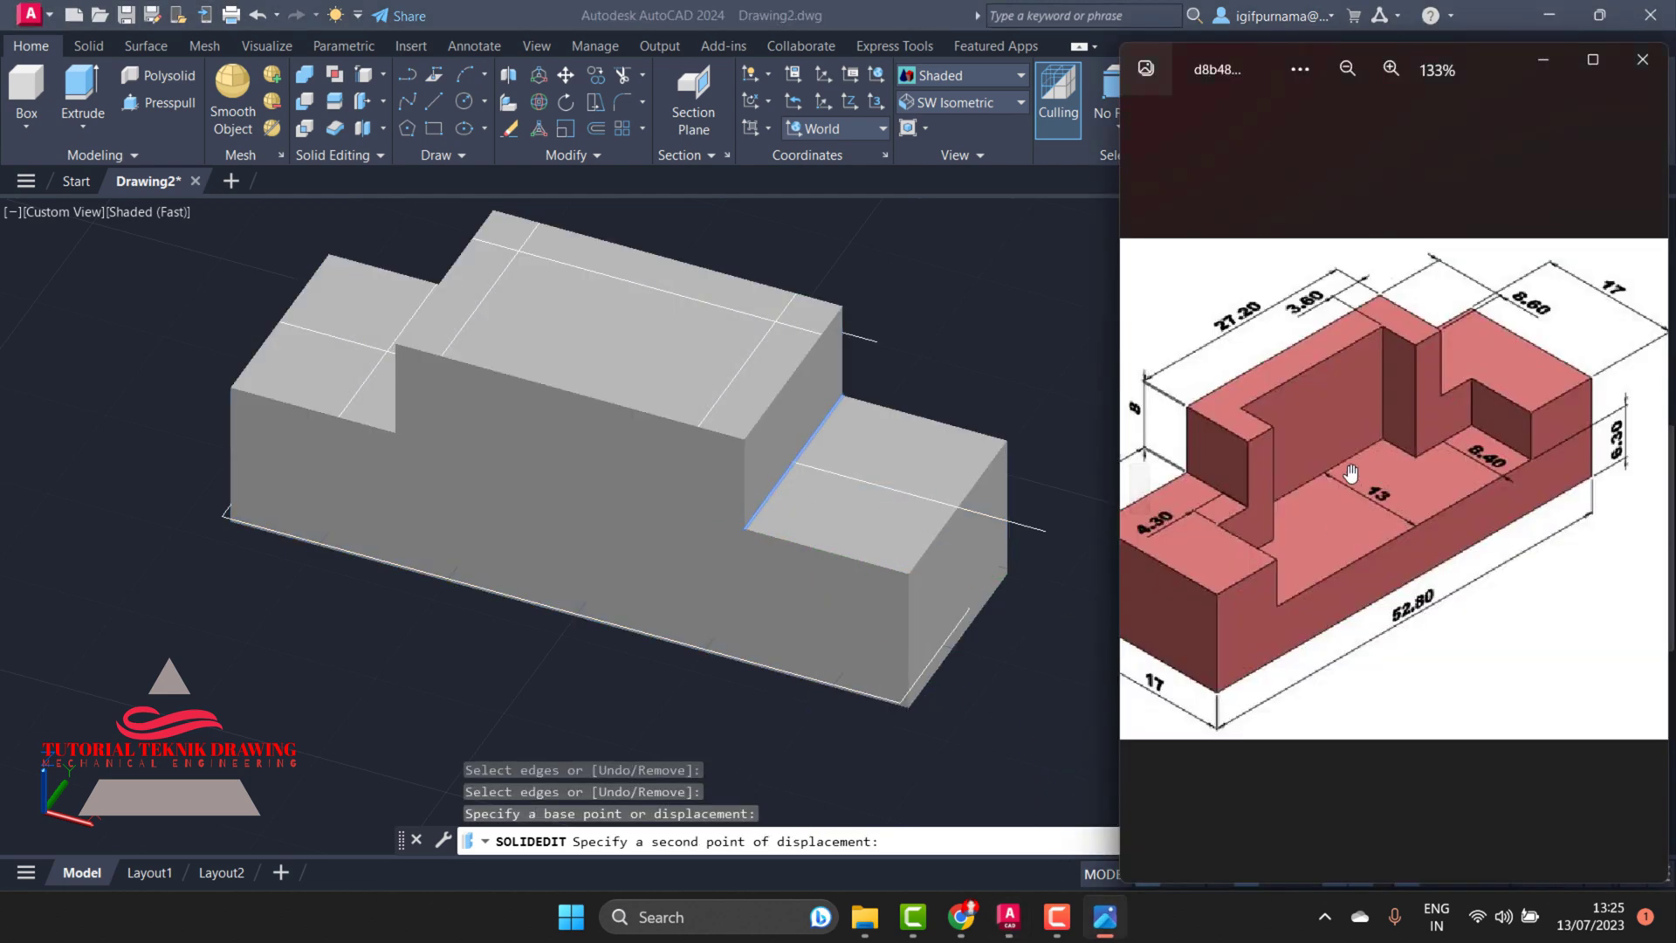
pyautogui.click(1542, 65)
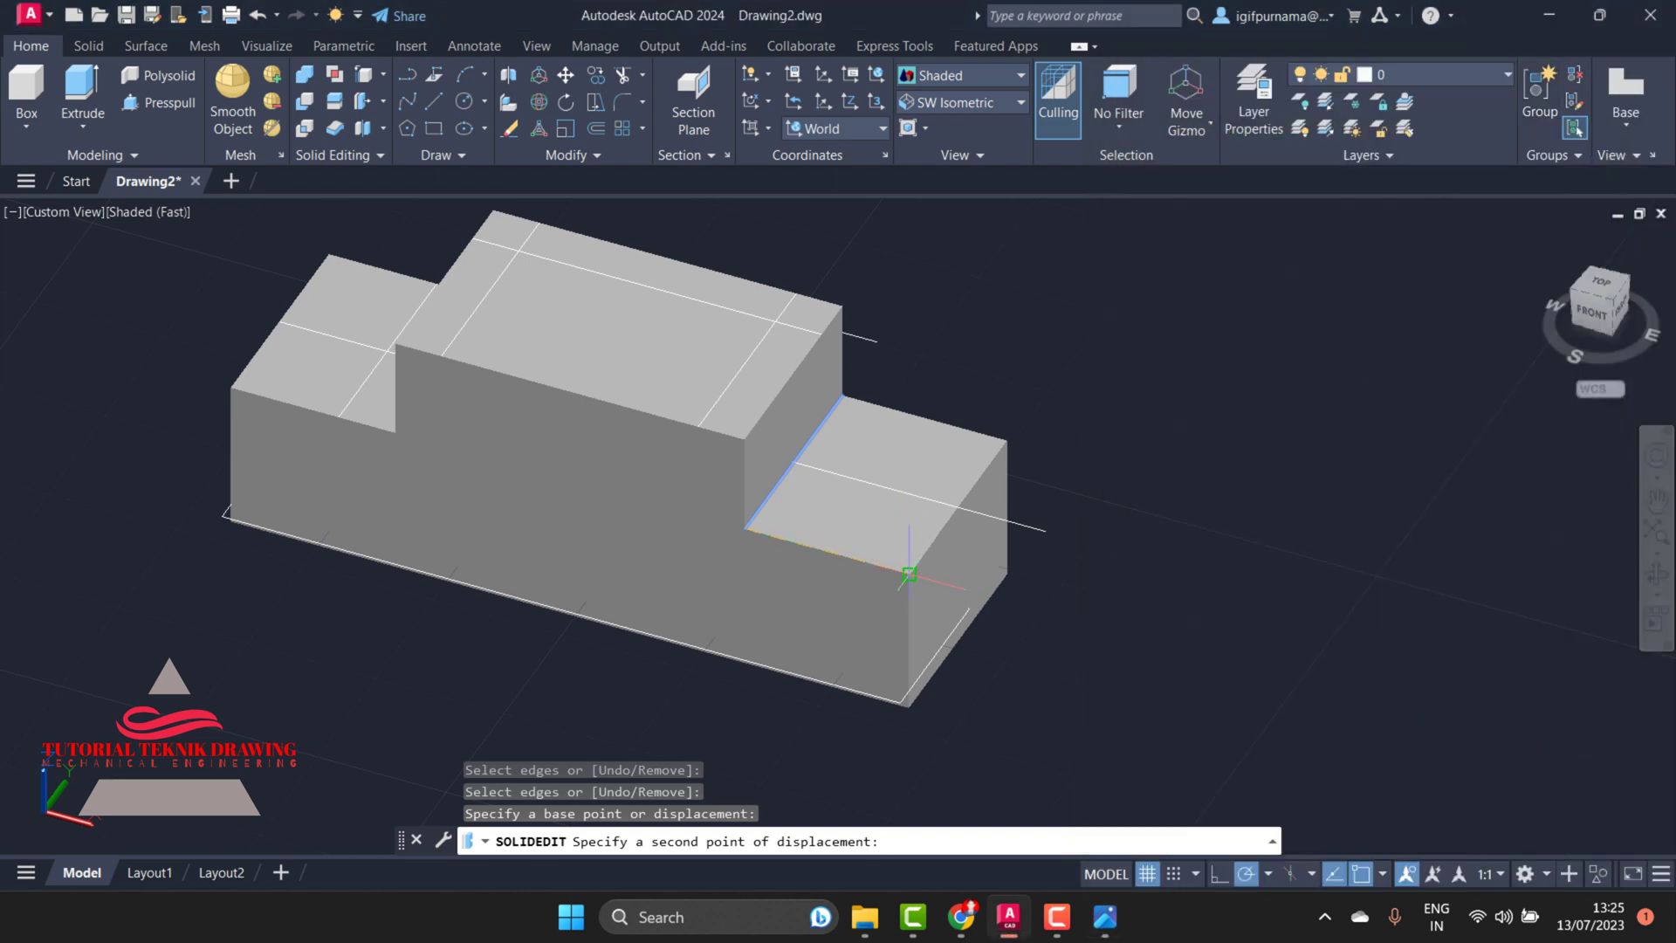
pyautogui.write('4.30')
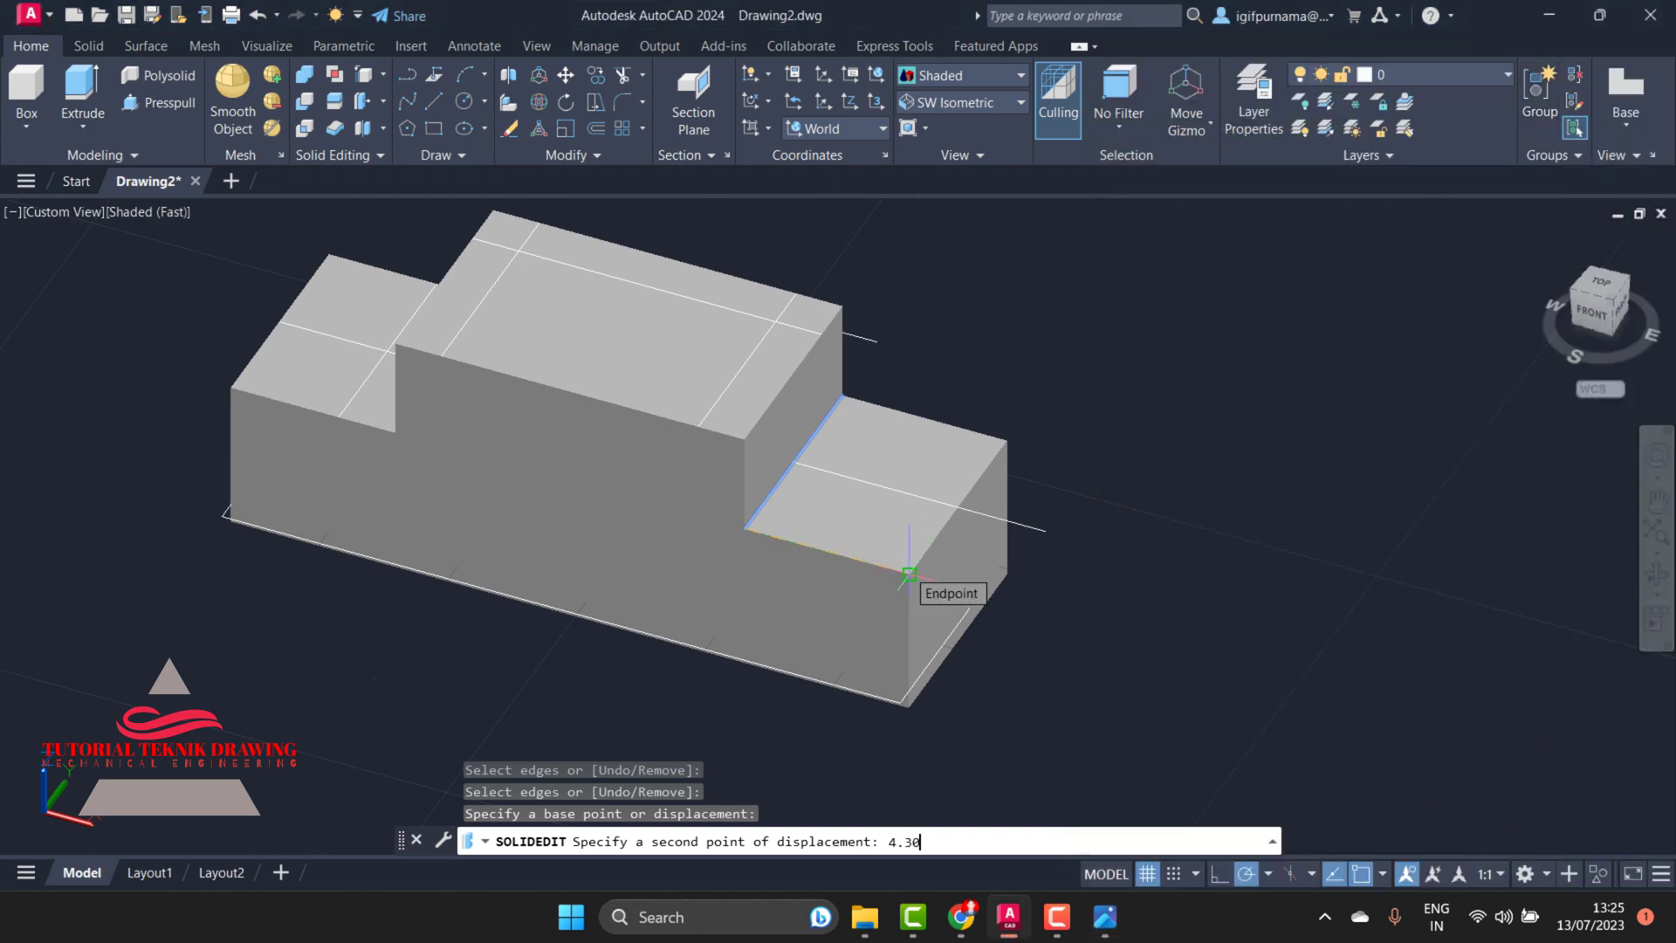
pyautogui.press('Return')
pyautogui.press('Return')
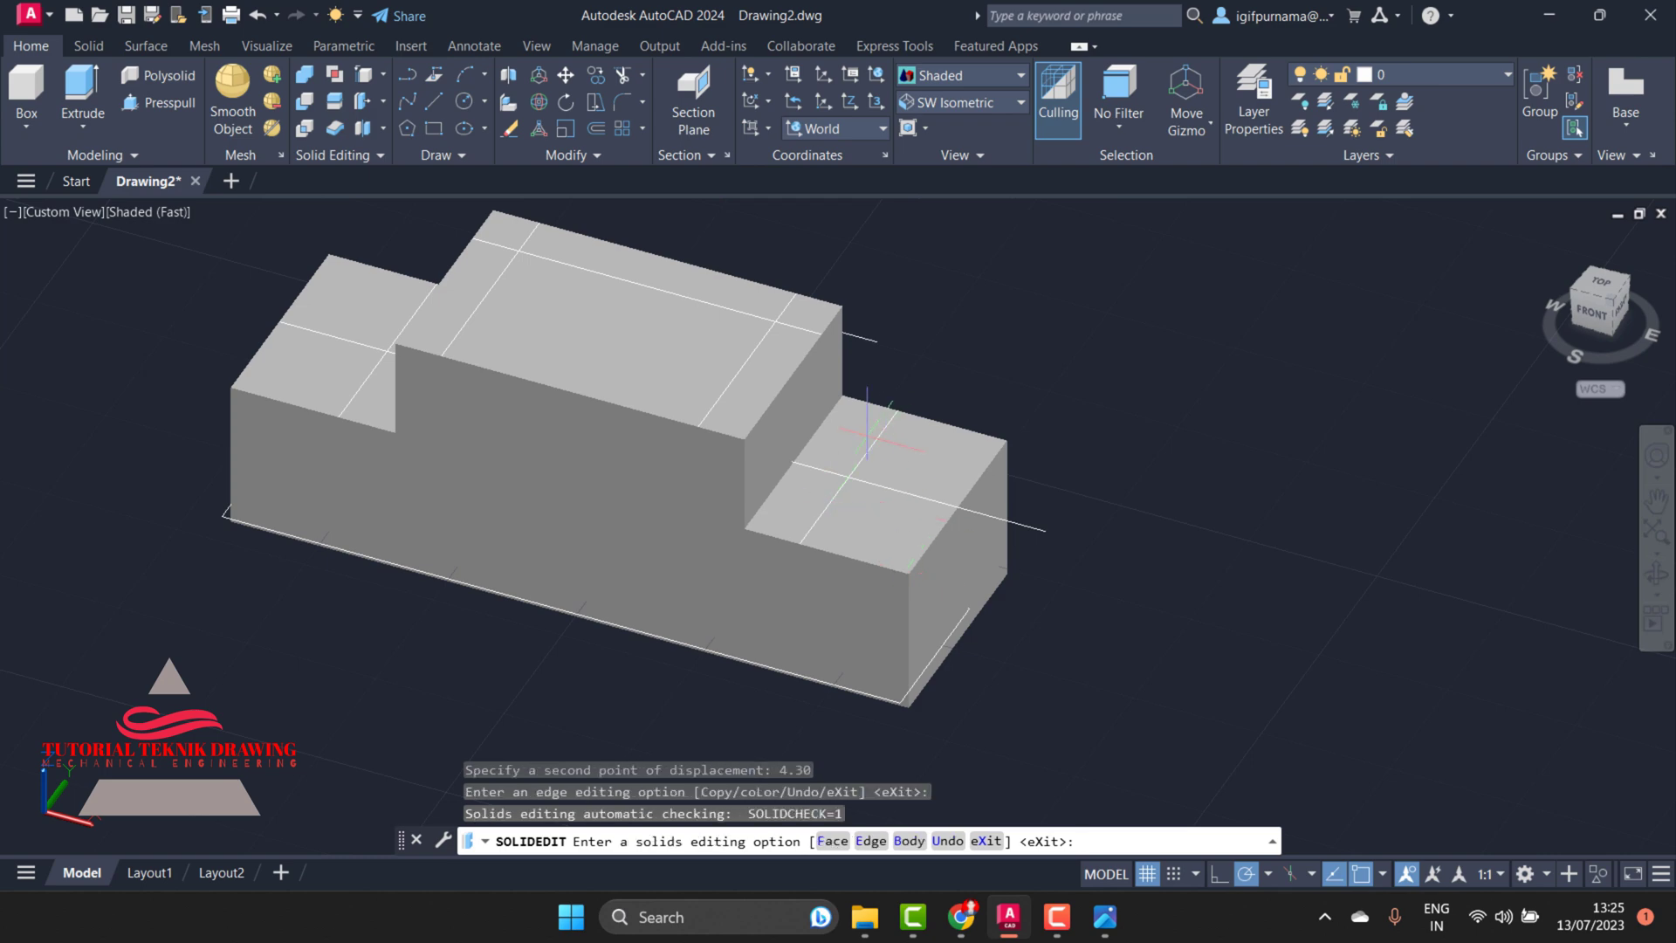
# Orbit back to show the lower steps and tall wall, cancelling a stray press-pull
pyautogui.click(1656, 573)
pyautogui.moveTo(1361, 579)
pyautogui.mouseDown()
pyautogui.moveTo(748, 538)
pyautogui.moveTo(864, 545)
pyautogui.mouseUp()
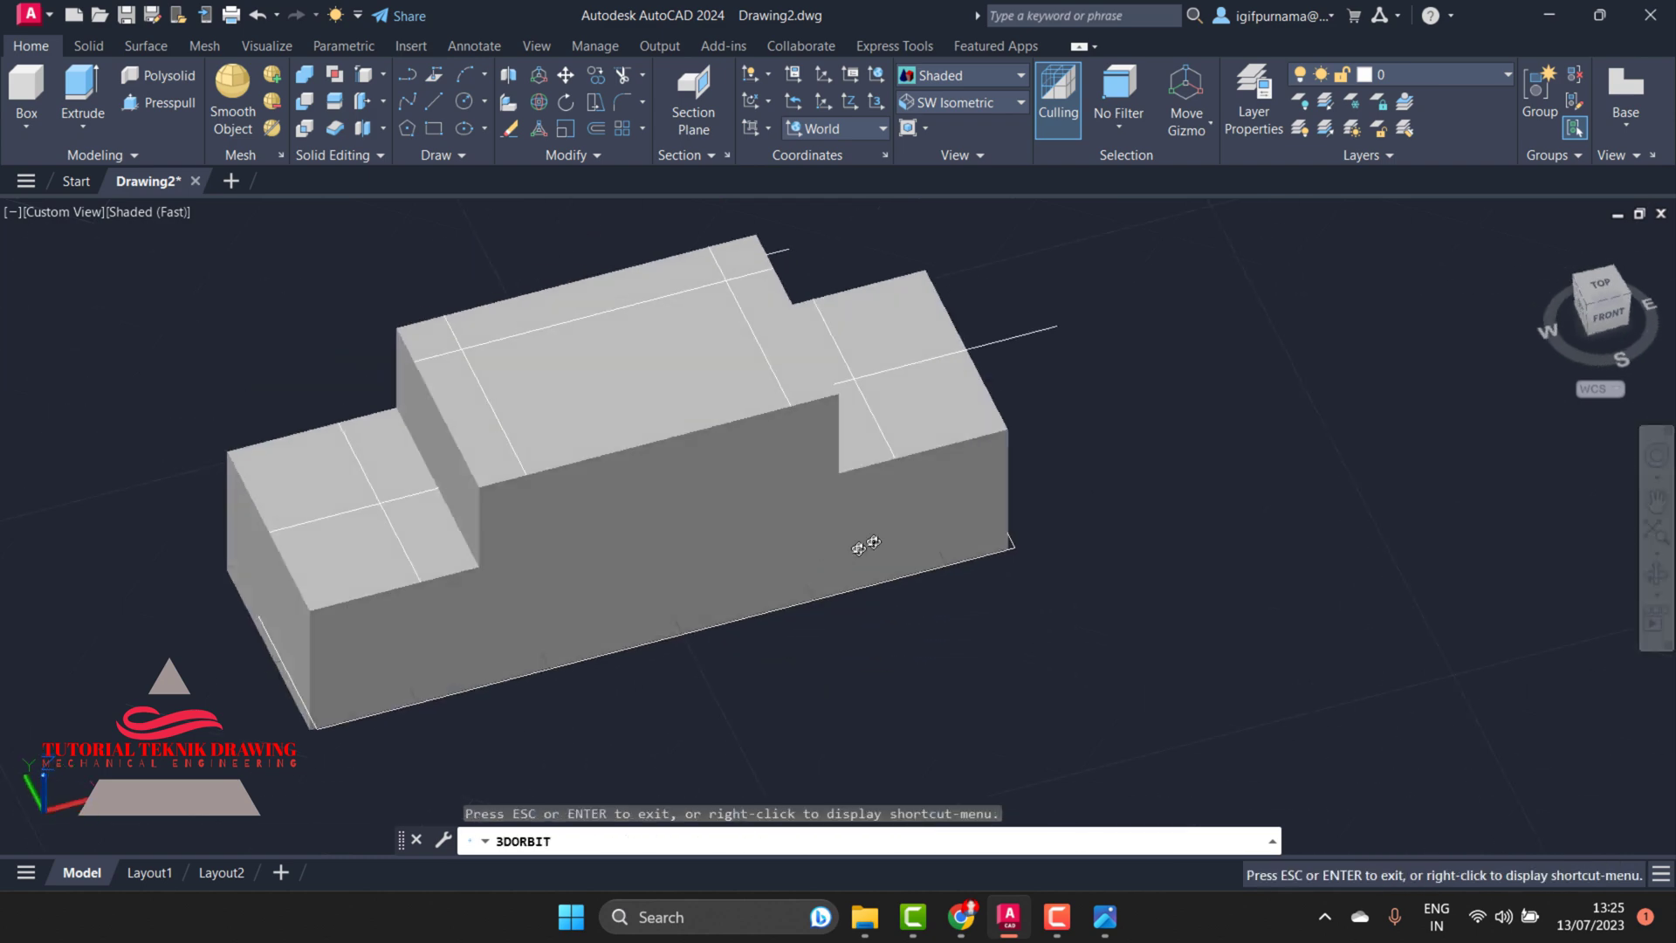
pyautogui.moveTo(680, 501); pyautogui.dragTo(733, 468)
pyautogui.rightClick(401, 288)
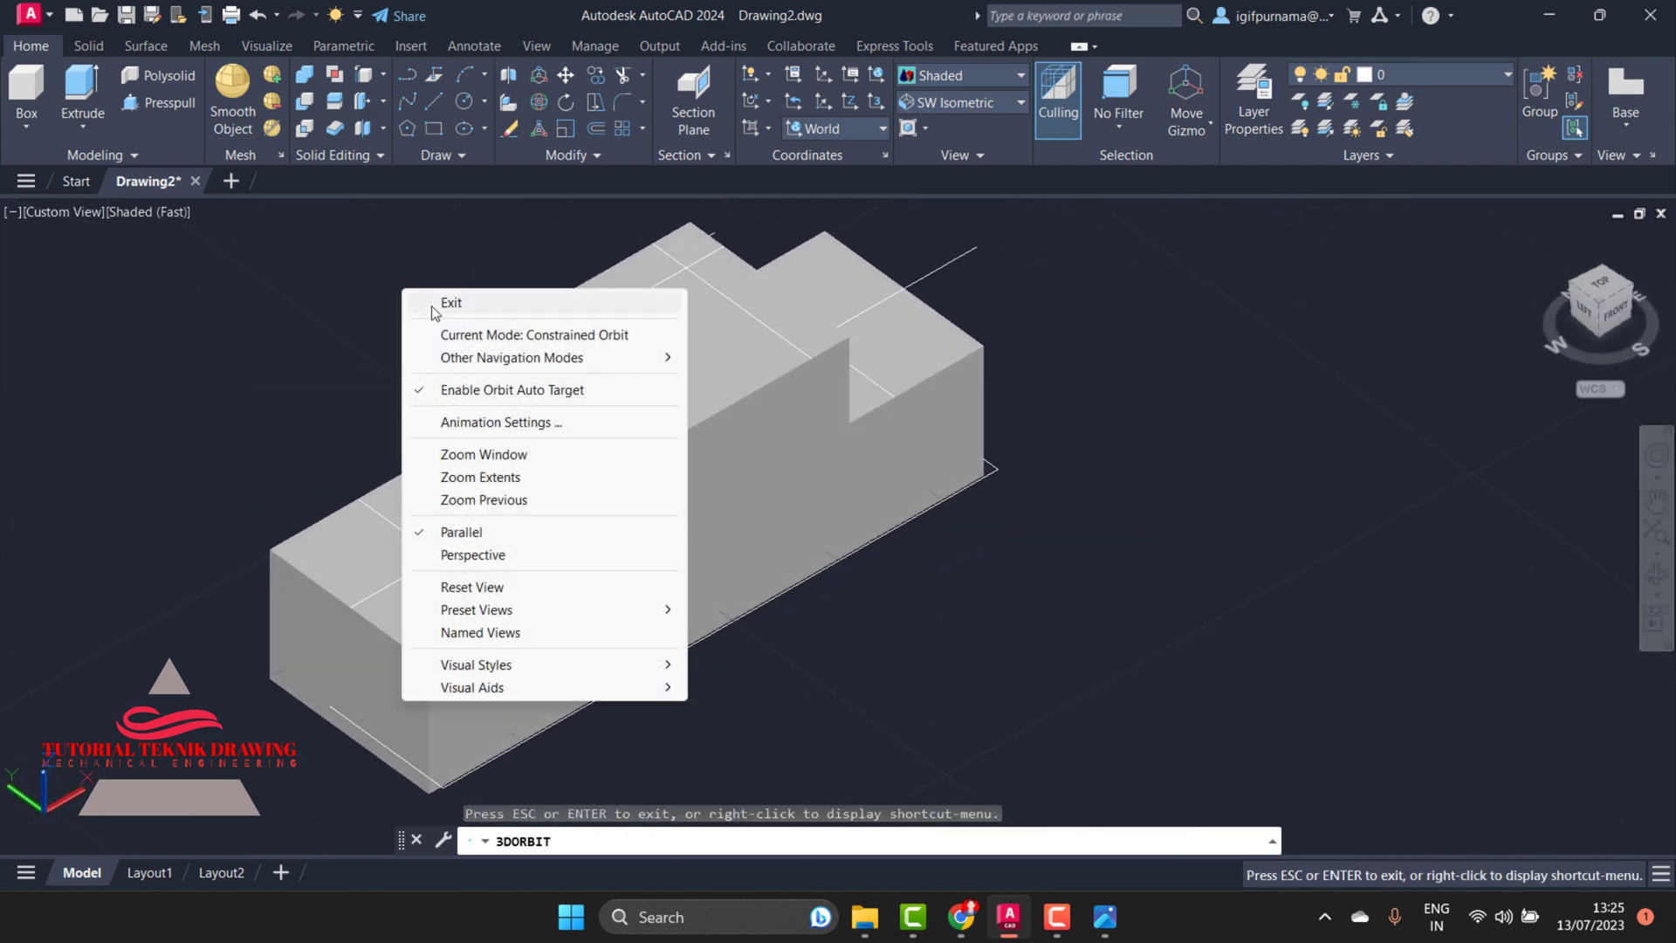
pyautogui.click(440, 303)
pyautogui.click(158, 102)
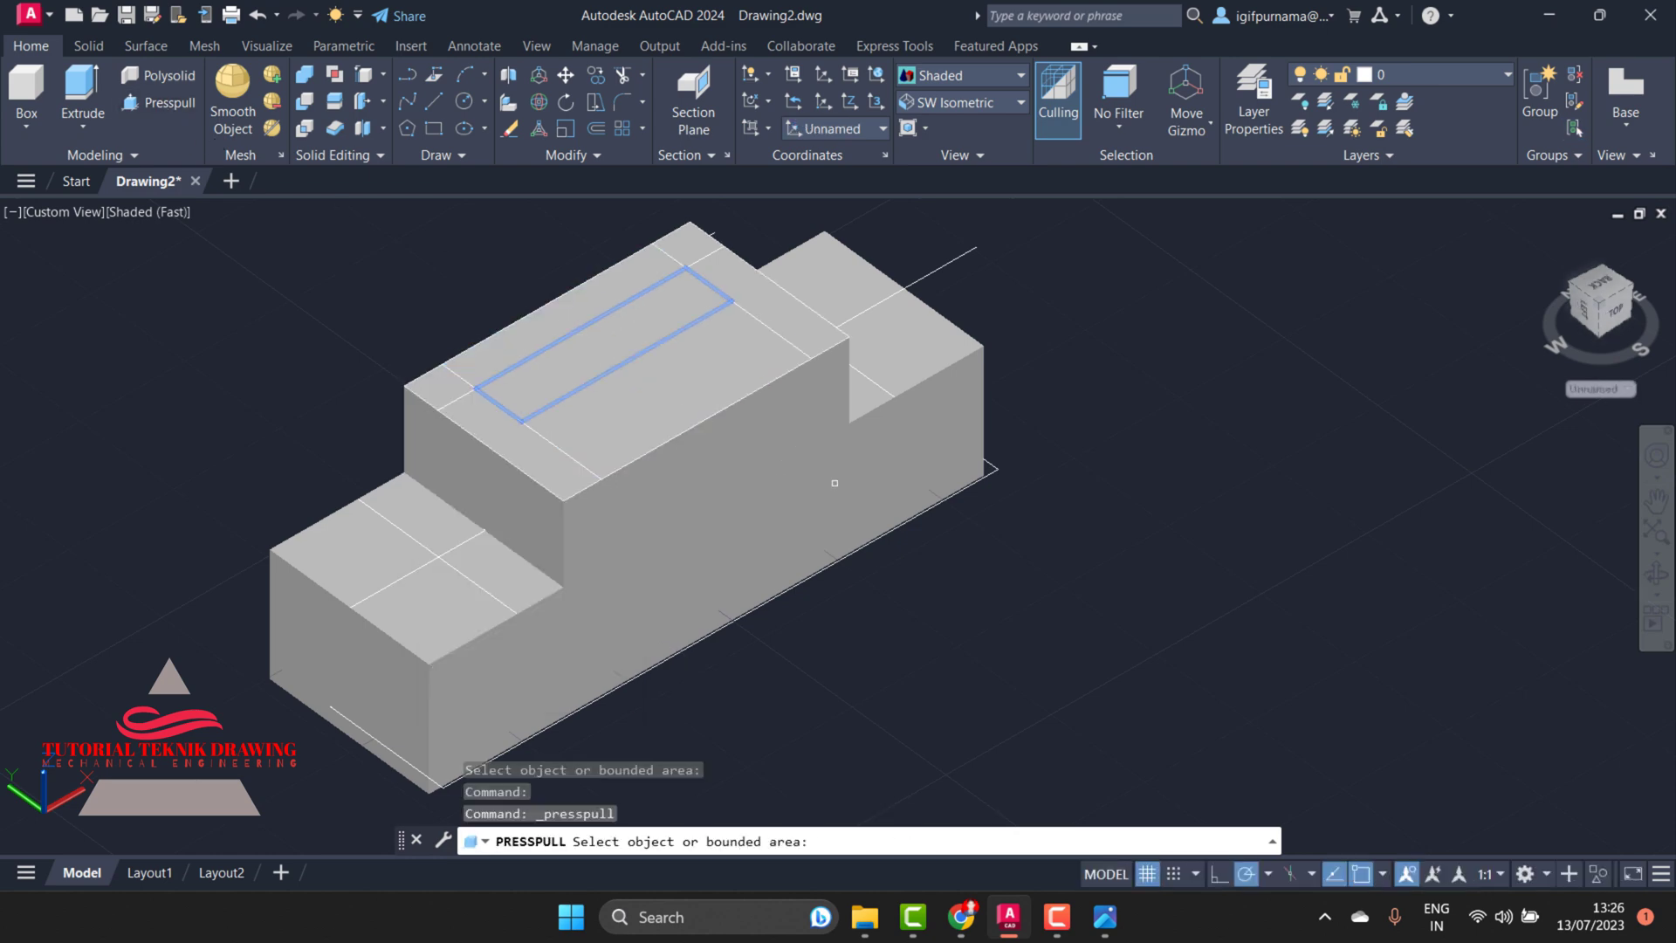
pyautogui.press('Return')
# Recheck the reference, then start erasing the stray line along the bottom edge
pyautogui.click(1103, 921)
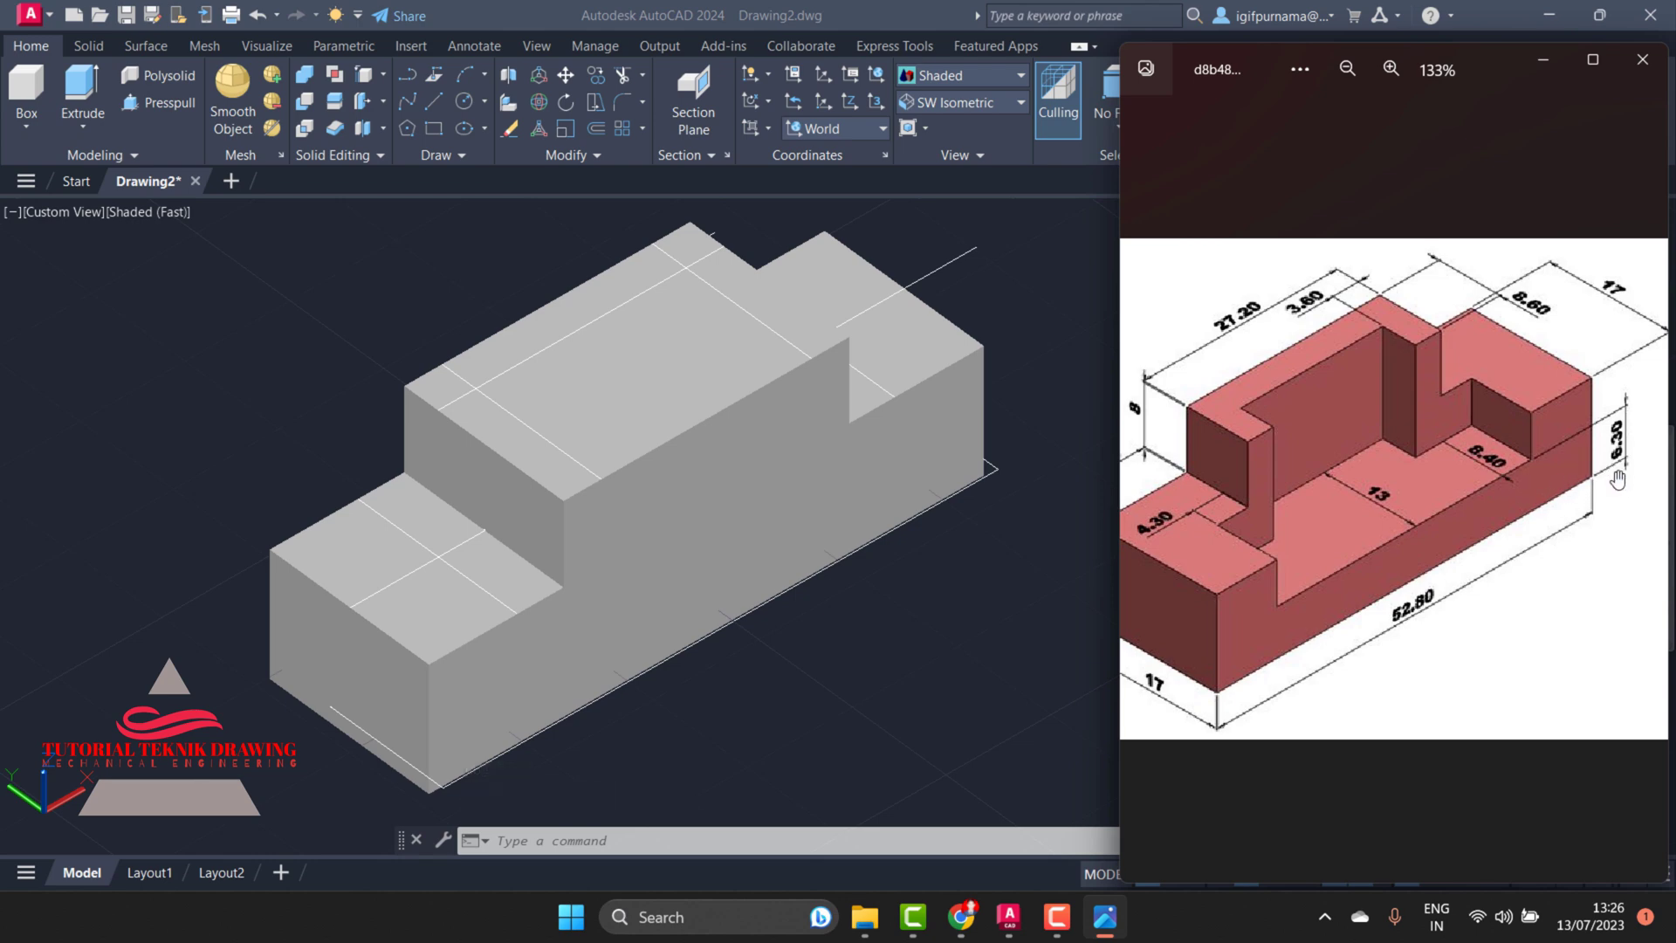
pyautogui.click(1543, 59)
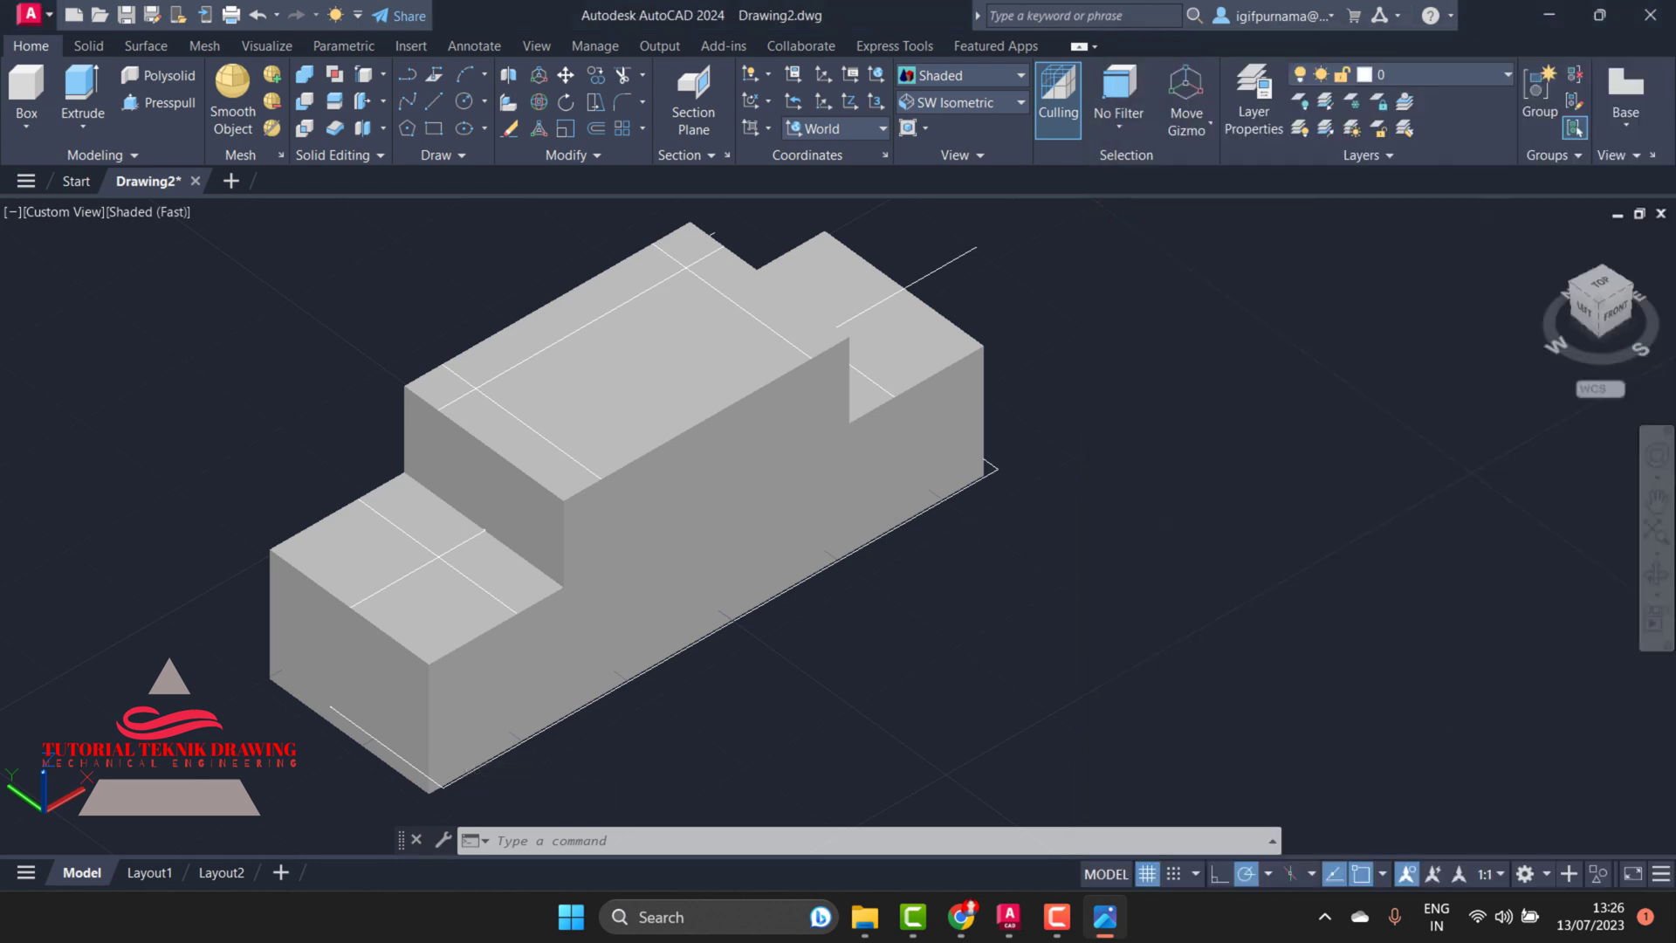
pyautogui.click(506, 130)
pyautogui.click(993, 468)
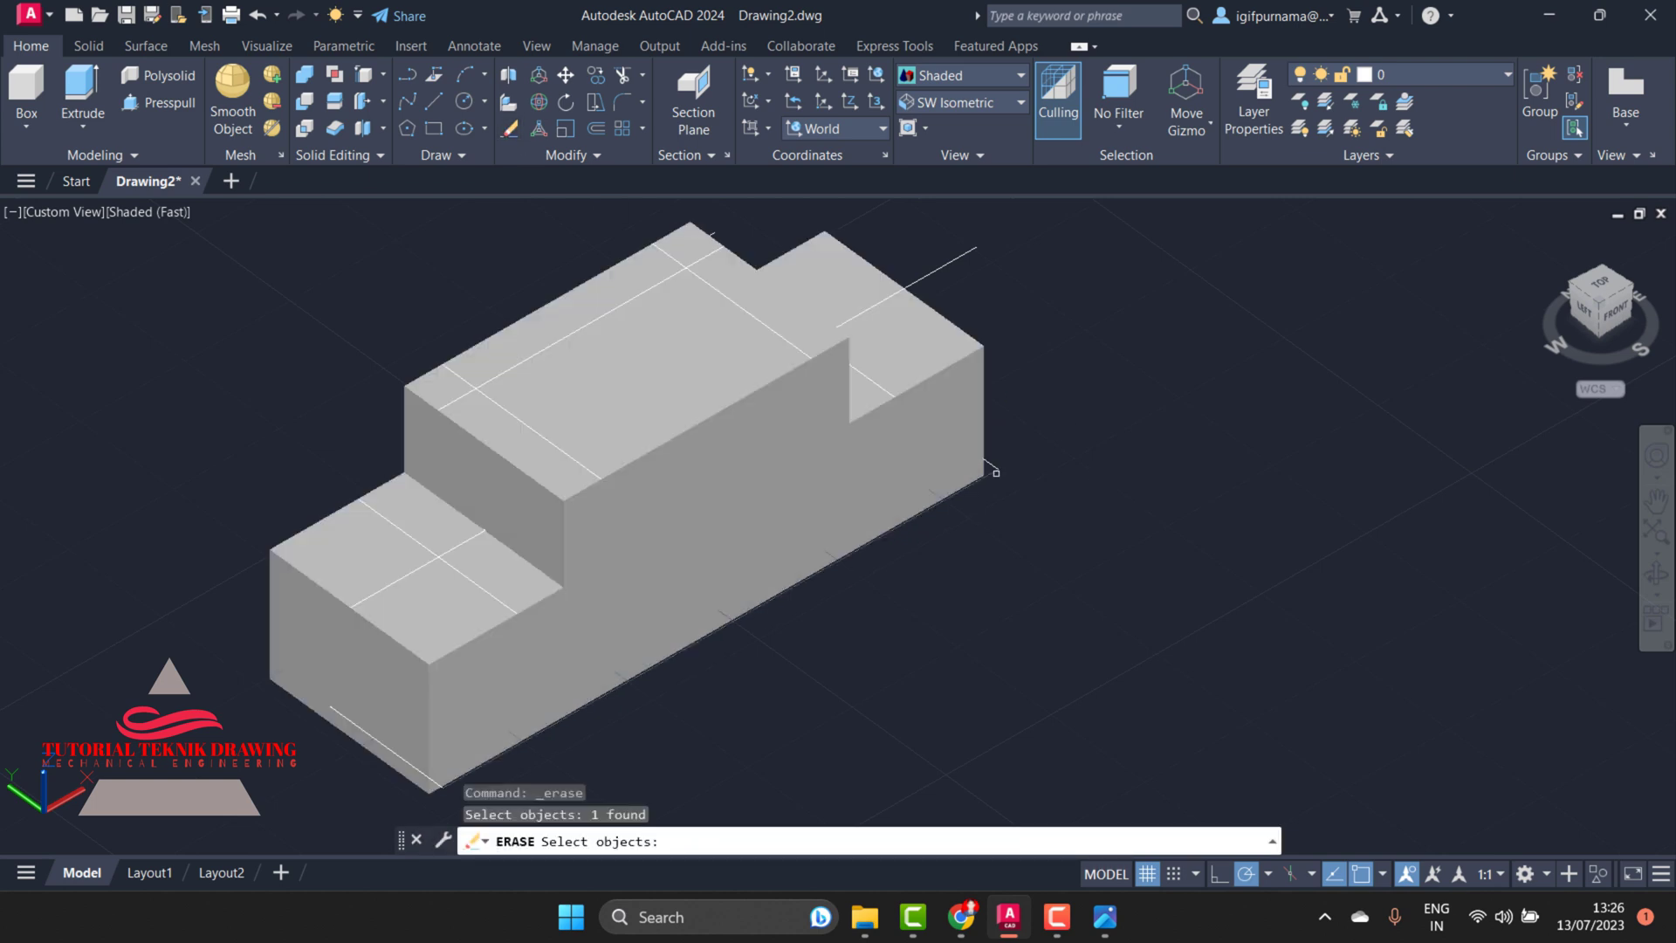
# Copy the solid's long bottom edge with an 8.30 displacement
pyautogui.click(360, 74)
pyautogui.click(938, 503)
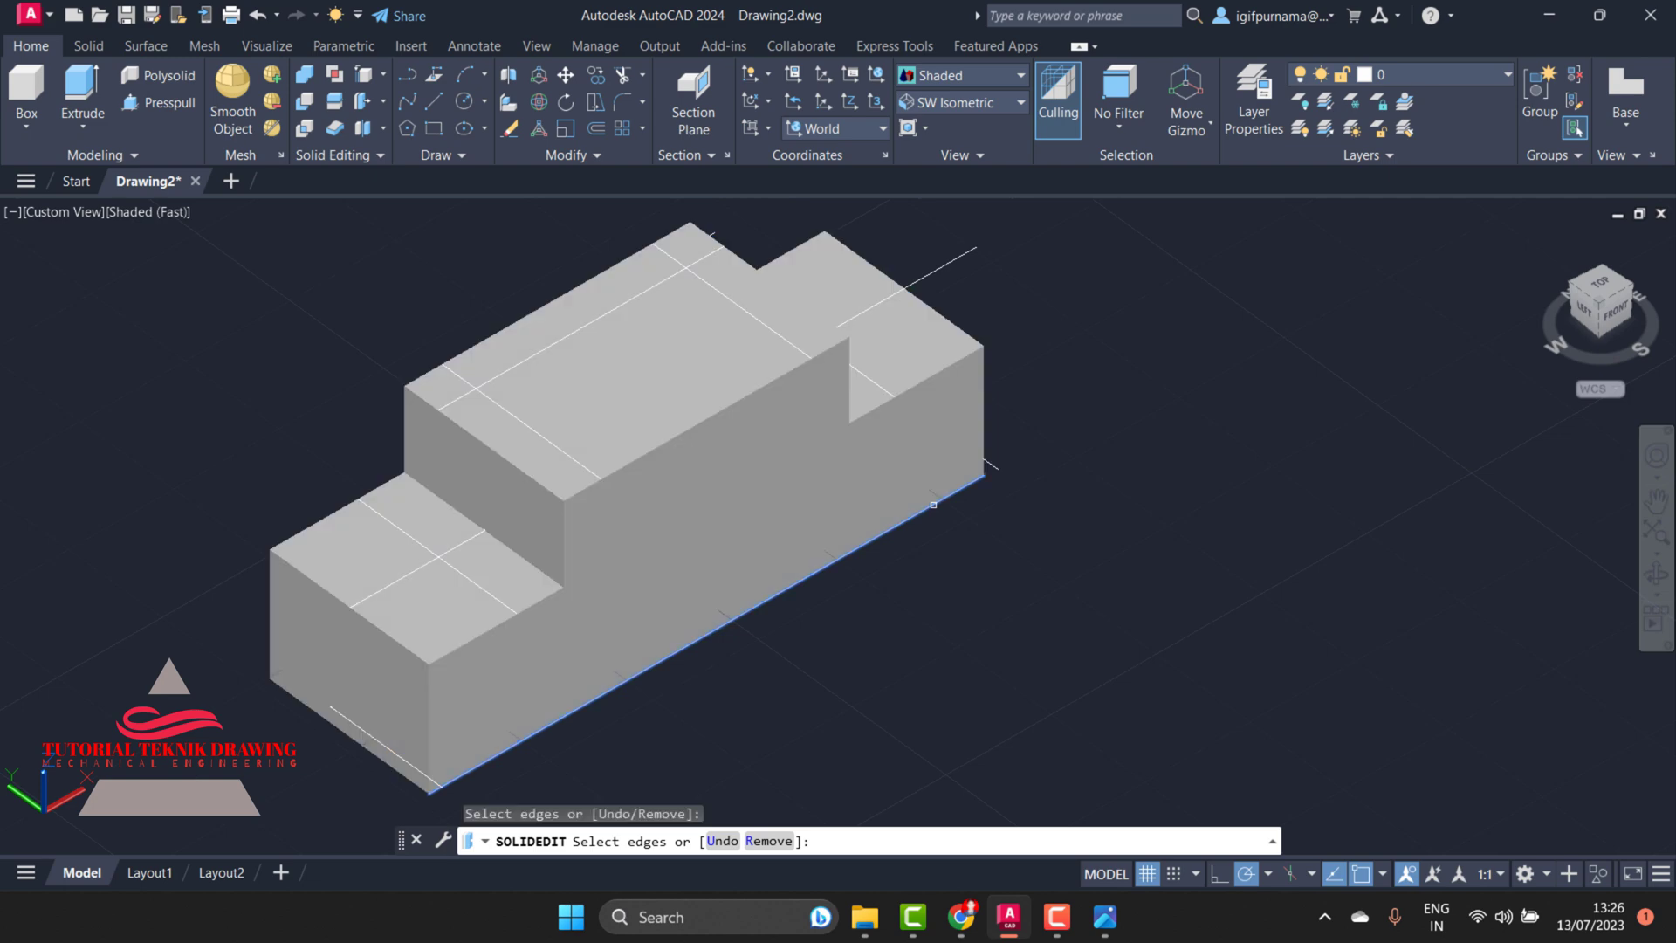
pyautogui.rightClick(935, 507)
pyautogui.click(958, 521)
pyautogui.click(984, 476)
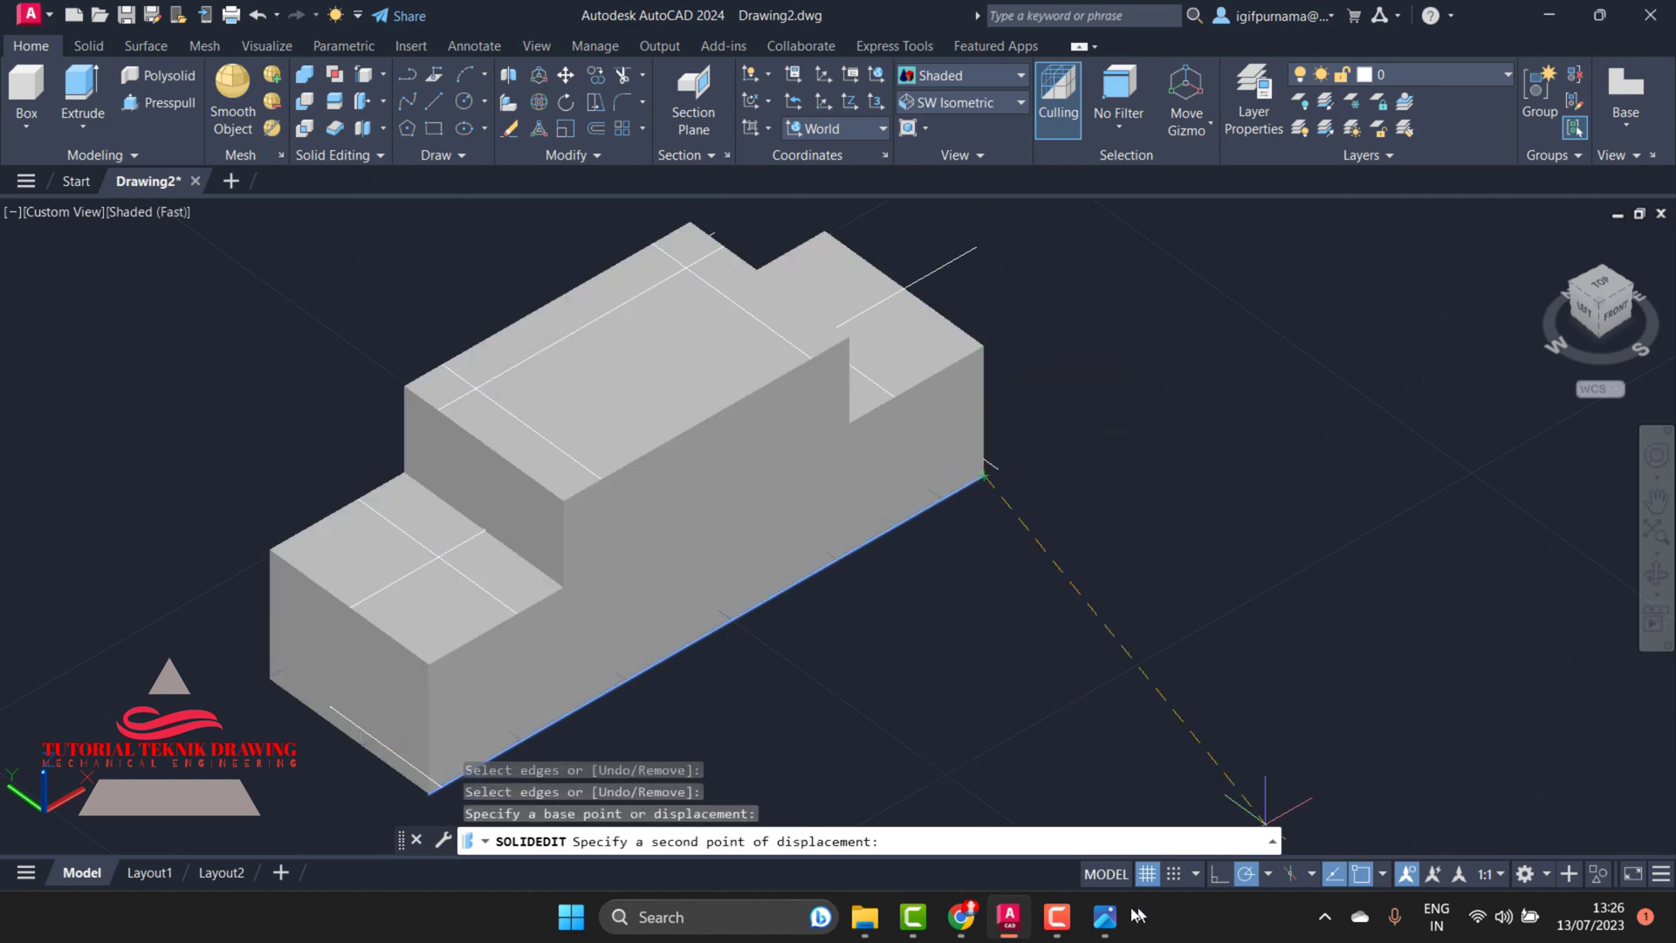
pyautogui.click(1105, 918)
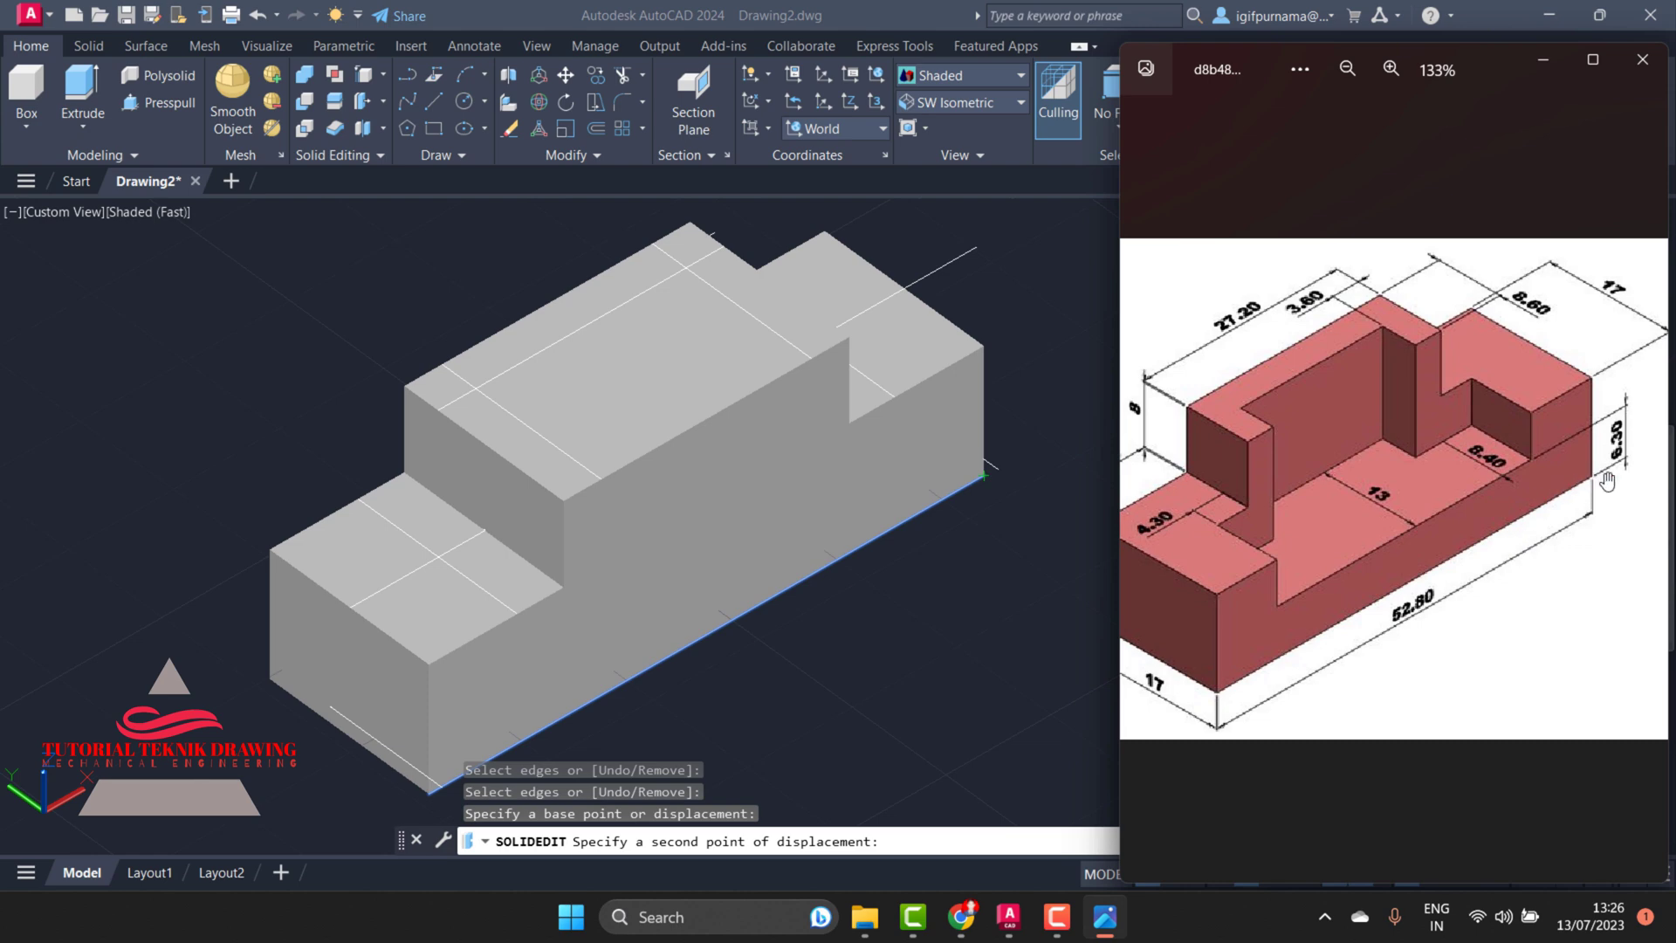
pyautogui.click(1543, 59)
pyautogui.write('8.30')
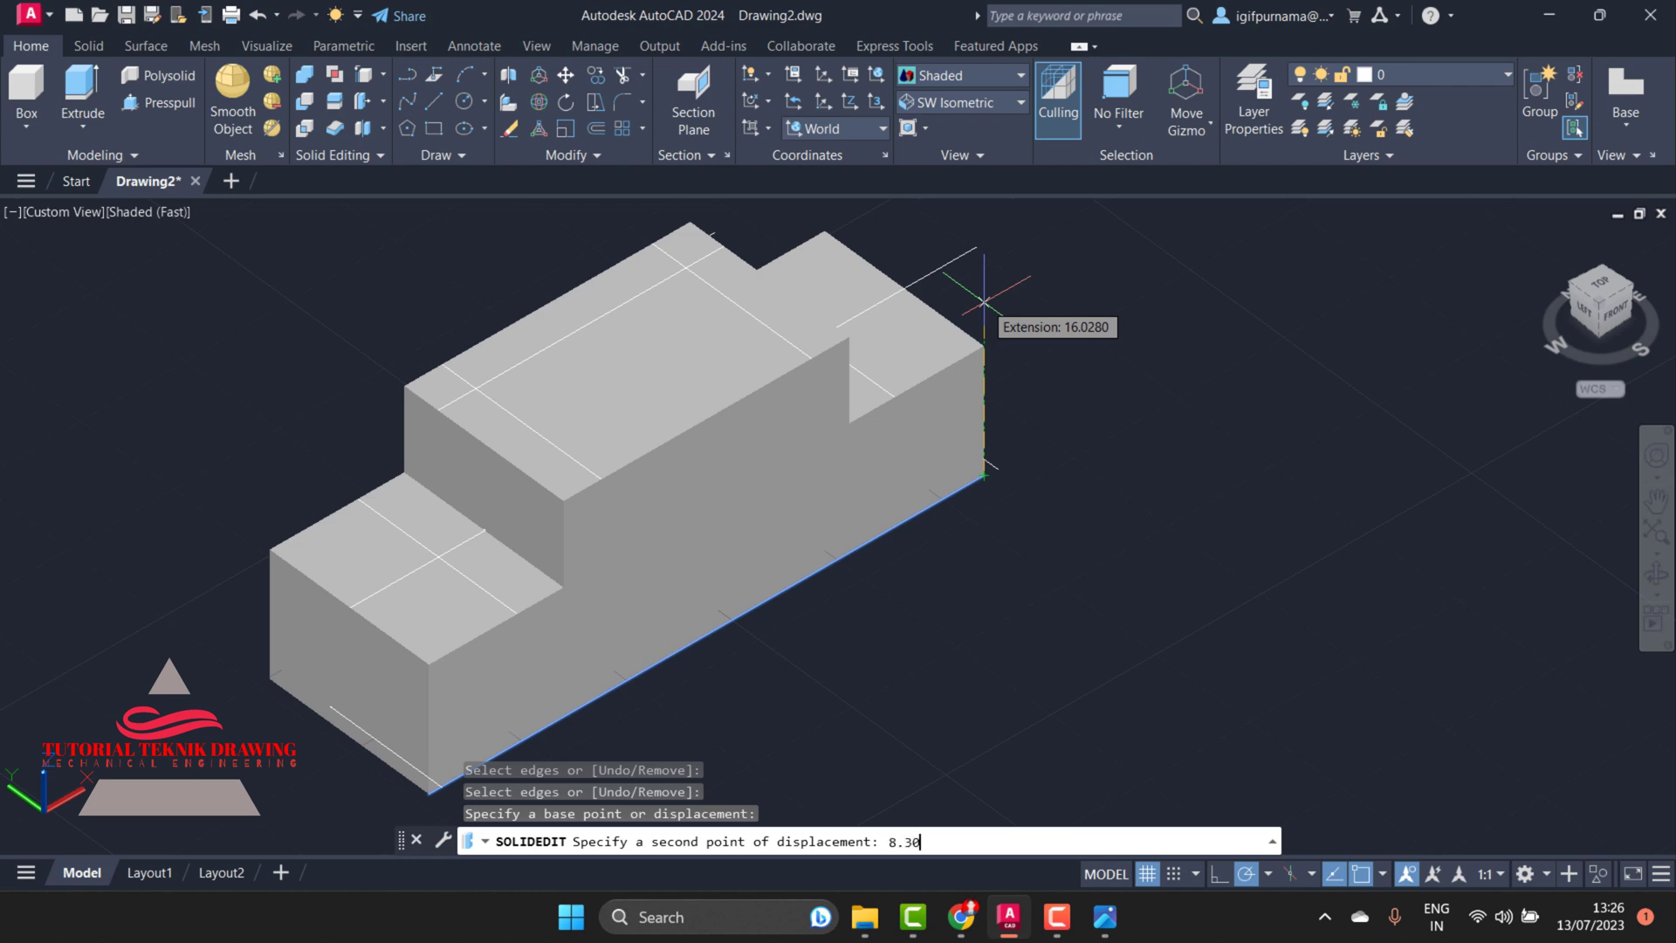
pyautogui.press('Return')
pyautogui.press('Return')
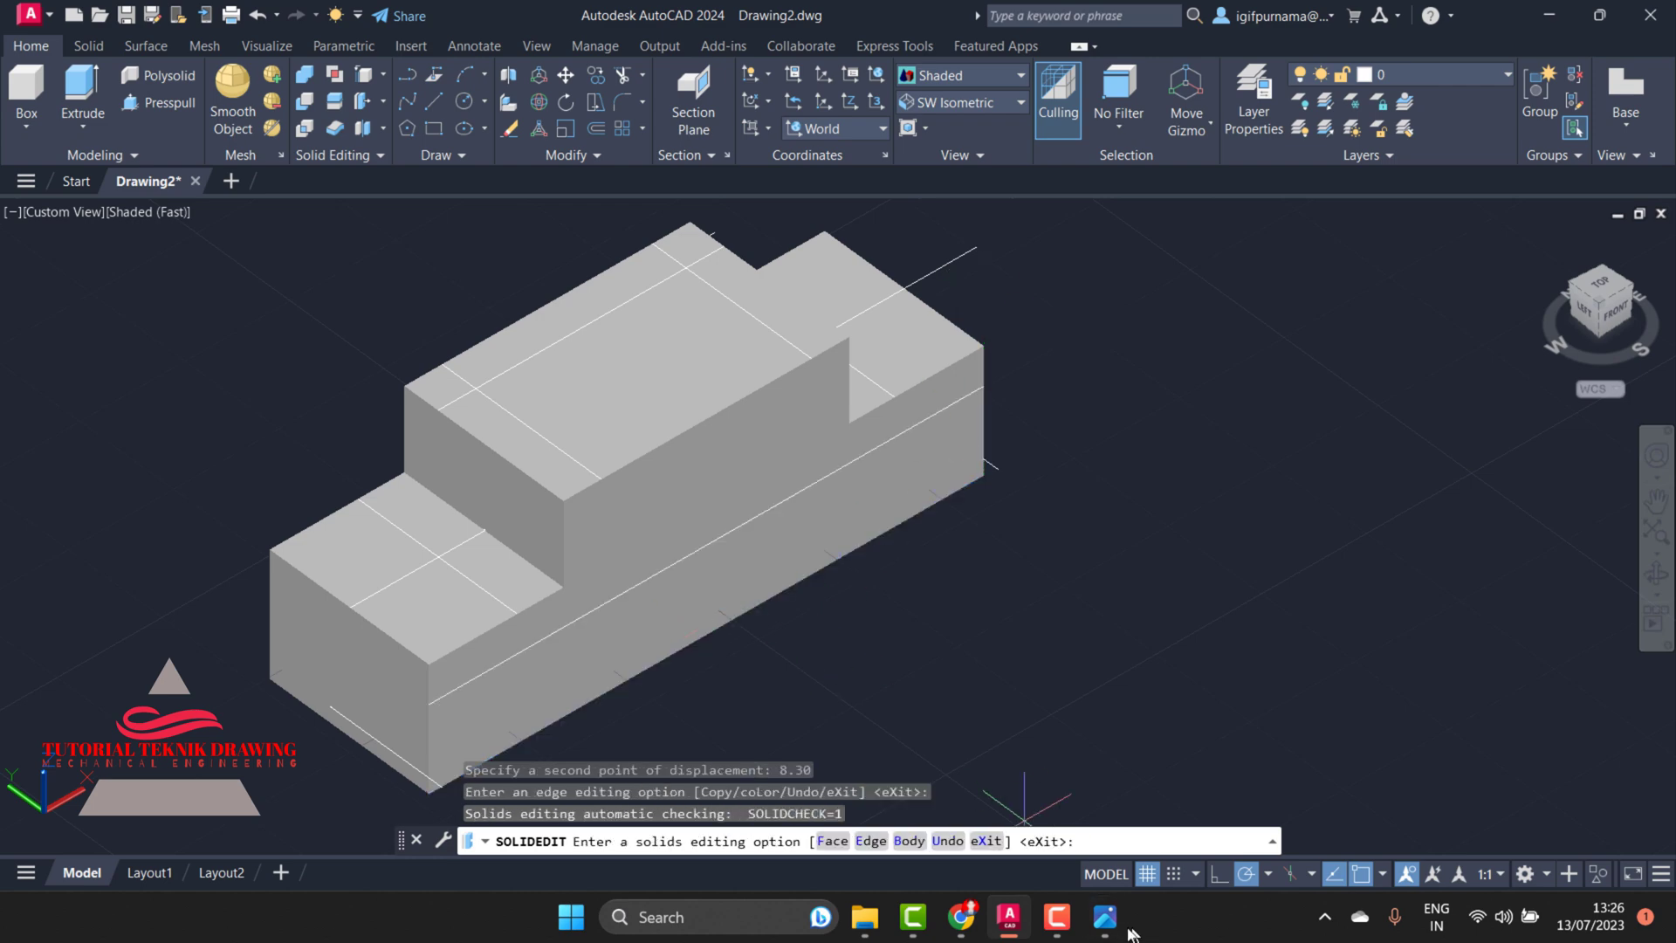
# Check the reference's 6.30 dimension and undo the 8.30 edge copy
pyautogui.click(1105, 917)
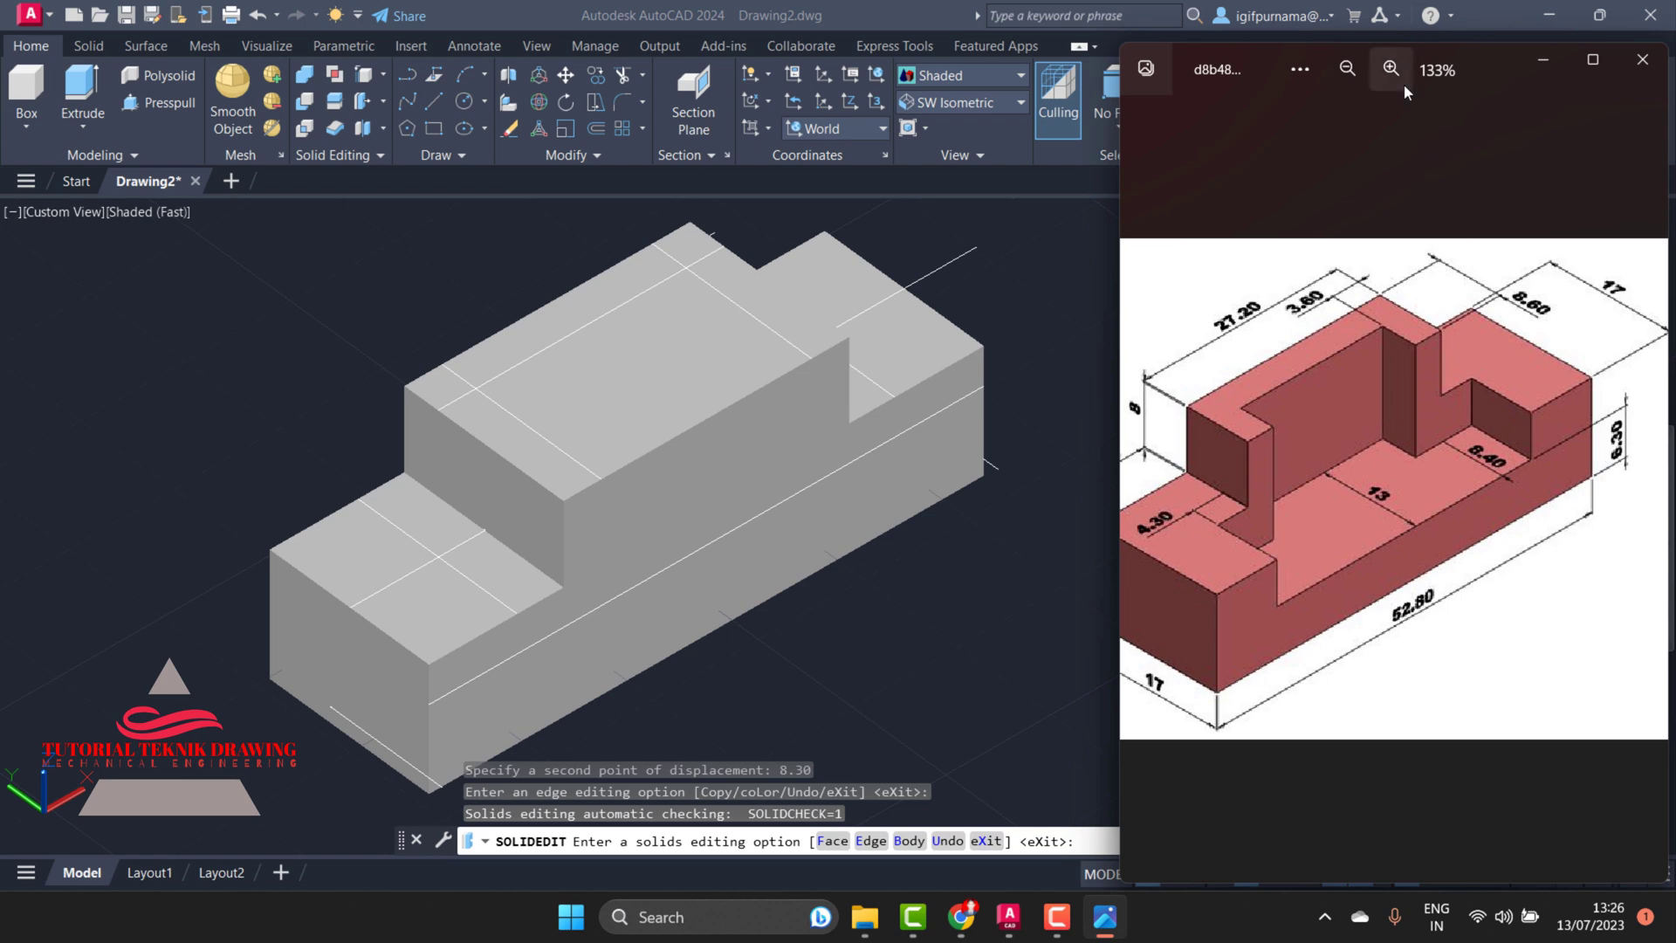
pyautogui.click(1390, 68)
pyautogui.moveTo(1437, 499); pyautogui.dragTo(1263, 393)
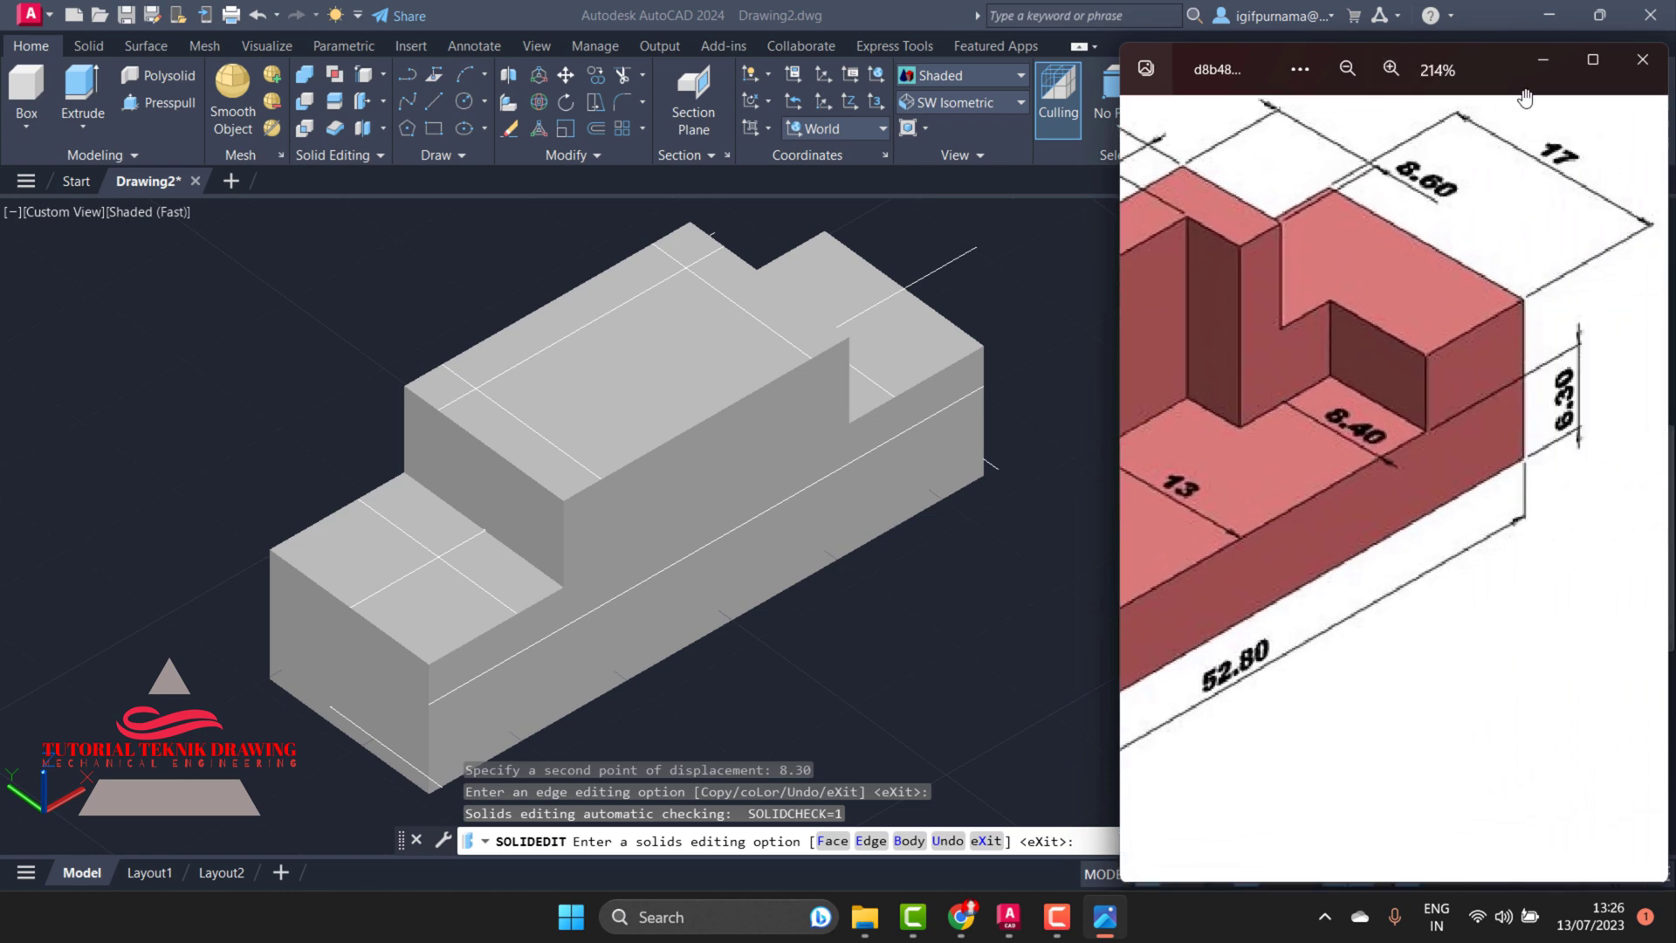
pyautogui.click(1553, 63)
pyautogui.hotkey('ctrl', 'z')
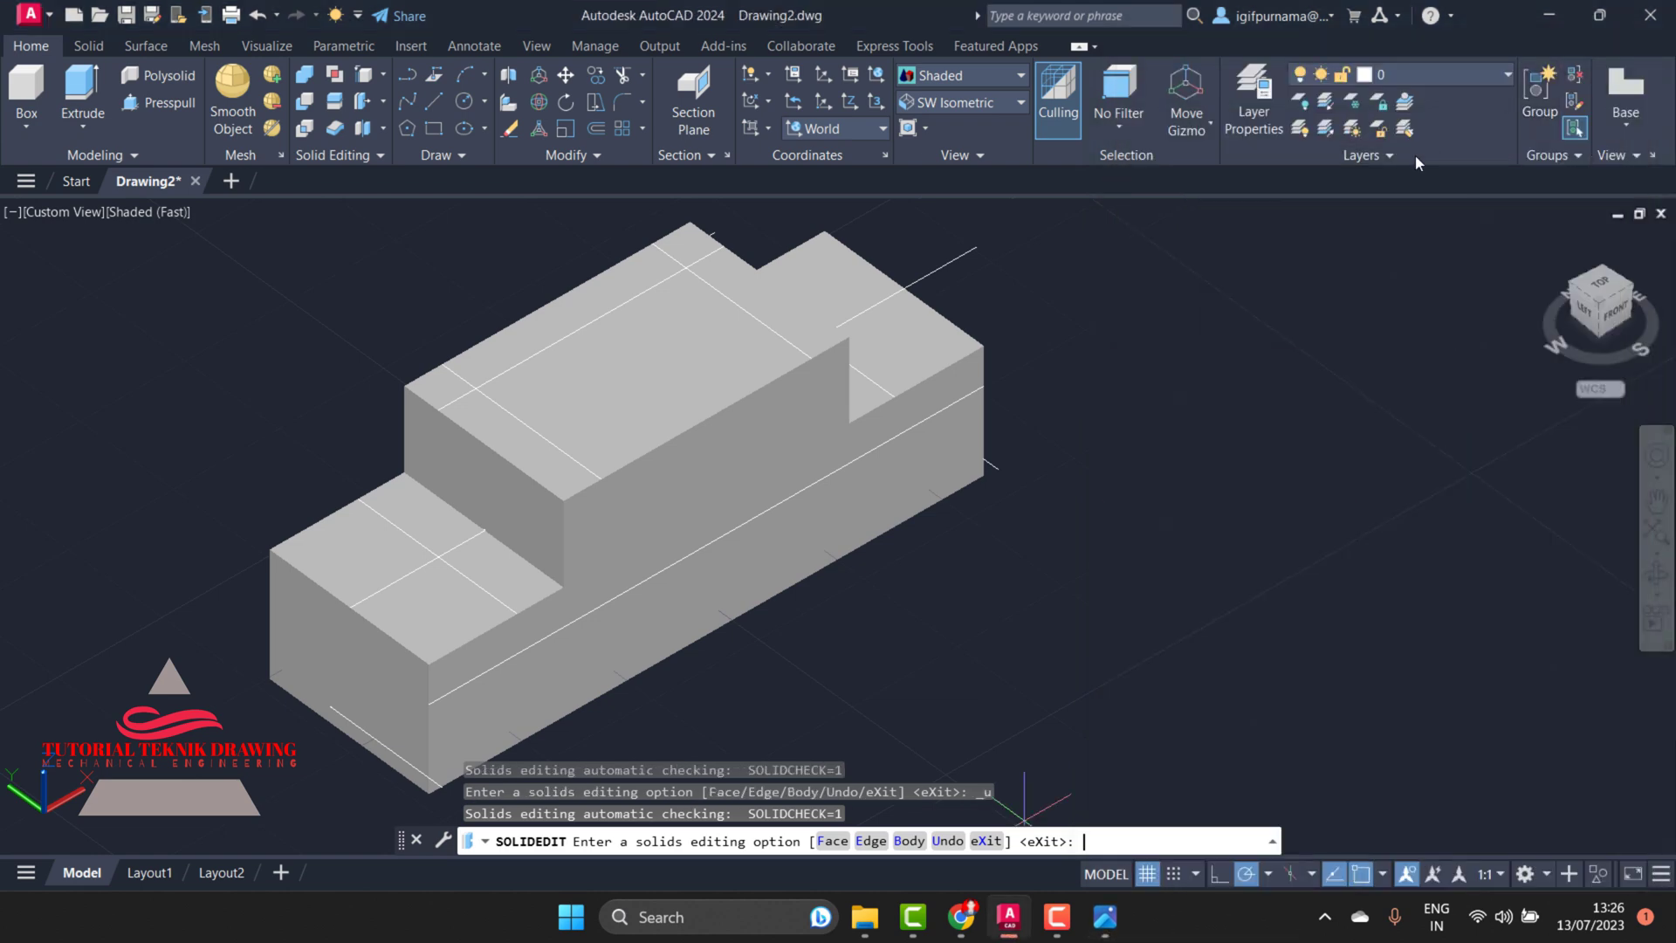
pyautogui.hotkey('ctrl', 'z')
# Copy the bottom front edge 6.30 units up the front face
pyautogui.click(389, 78)
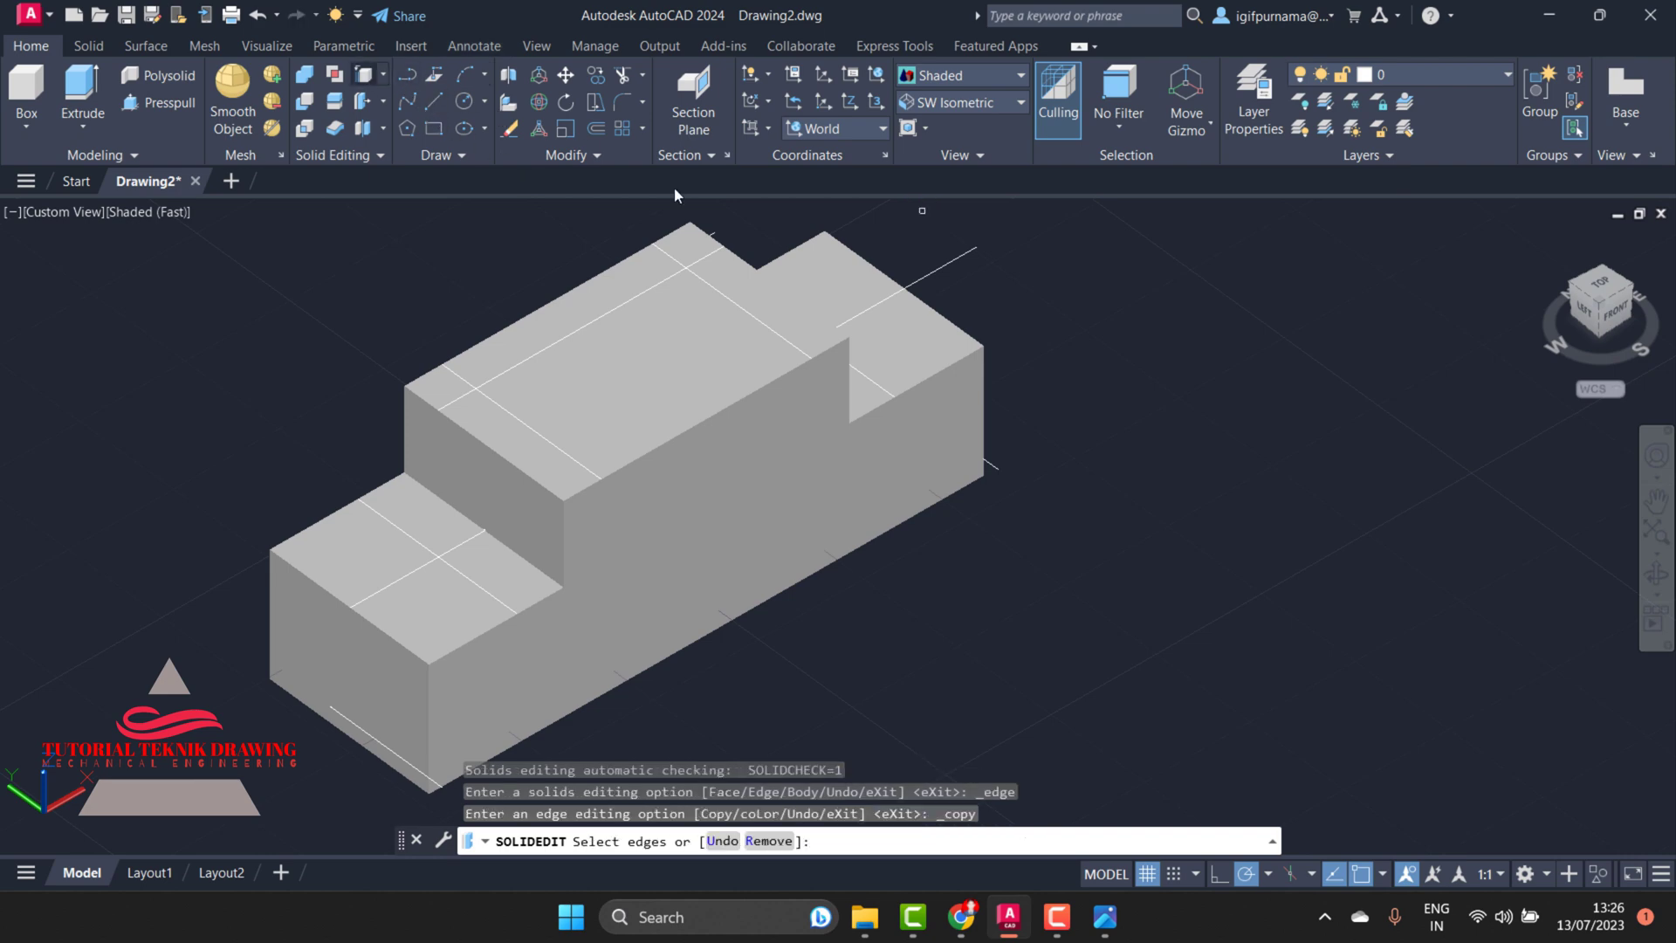
pyautogui.click(939, 502)
pyautogui.rightClick(939, 503)
pyautogui.click(976, 517)
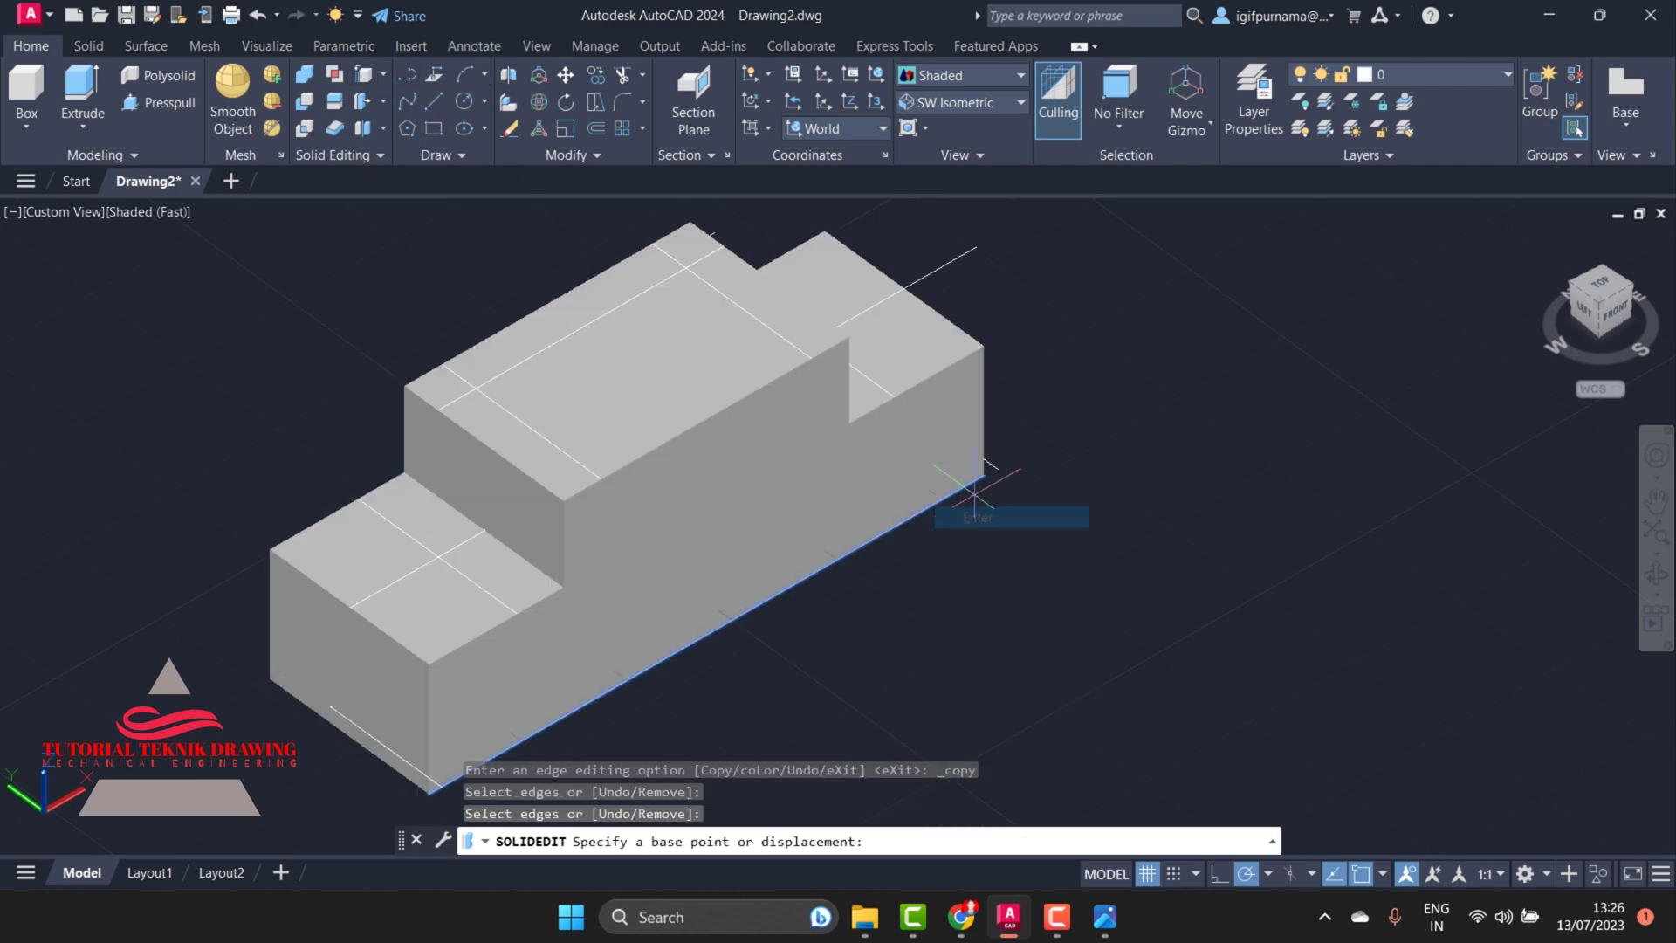
pyautogui.click(984, 475)
pyautogui.write('6.')
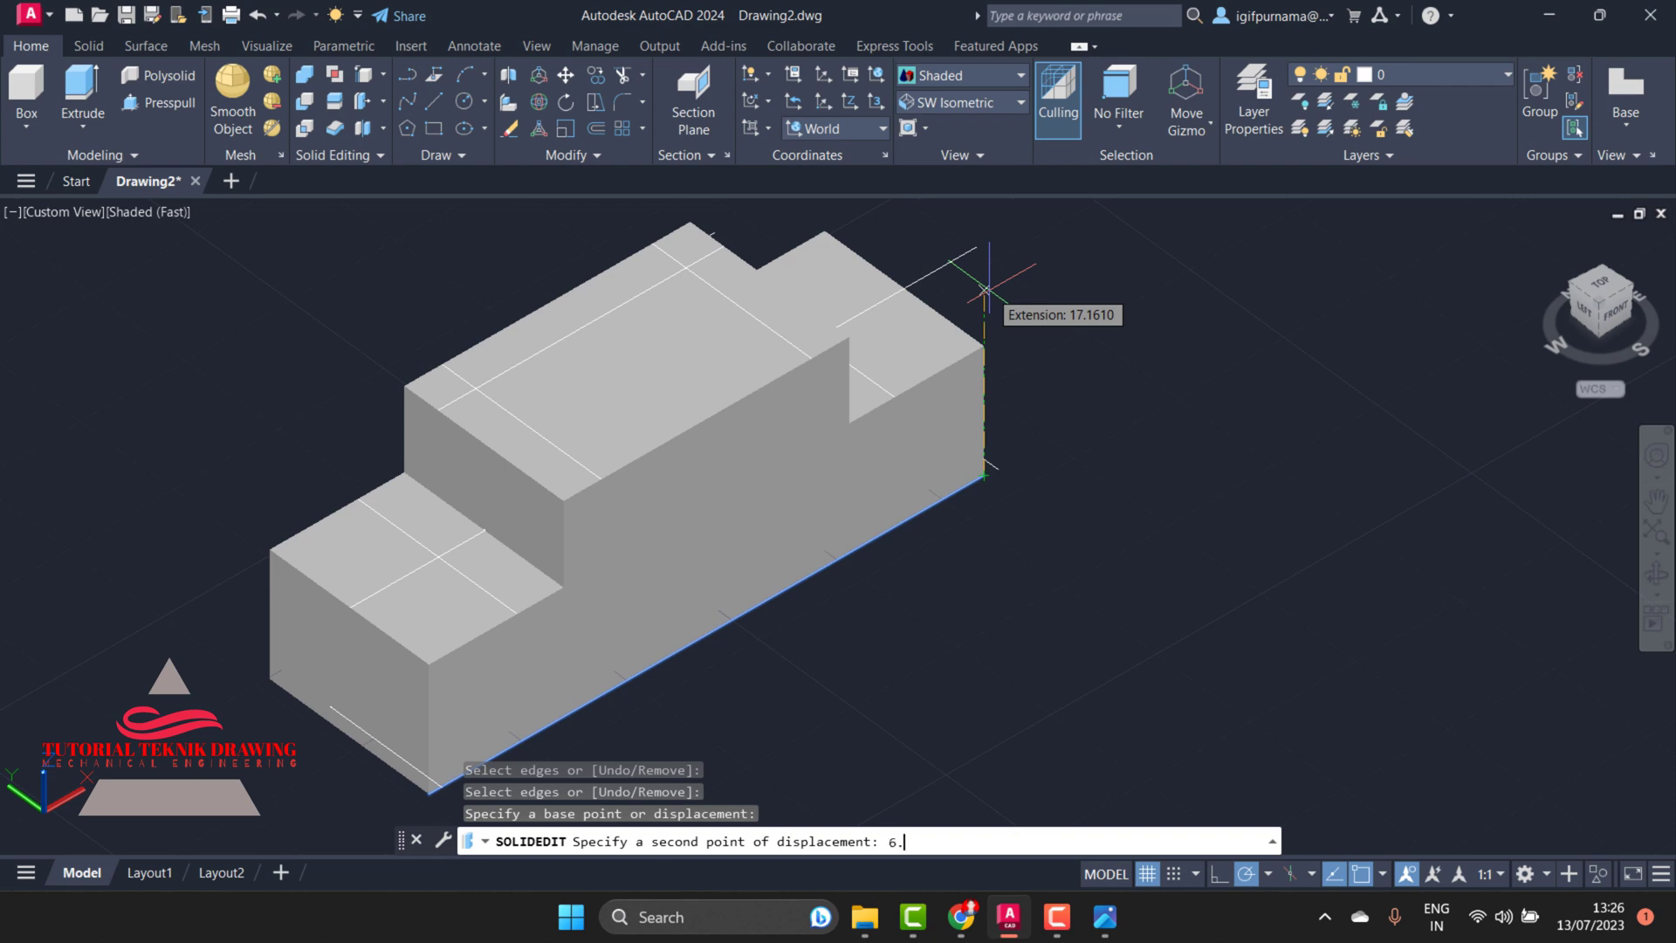
pyautogui.write('30')
pyautogui.press('Return')
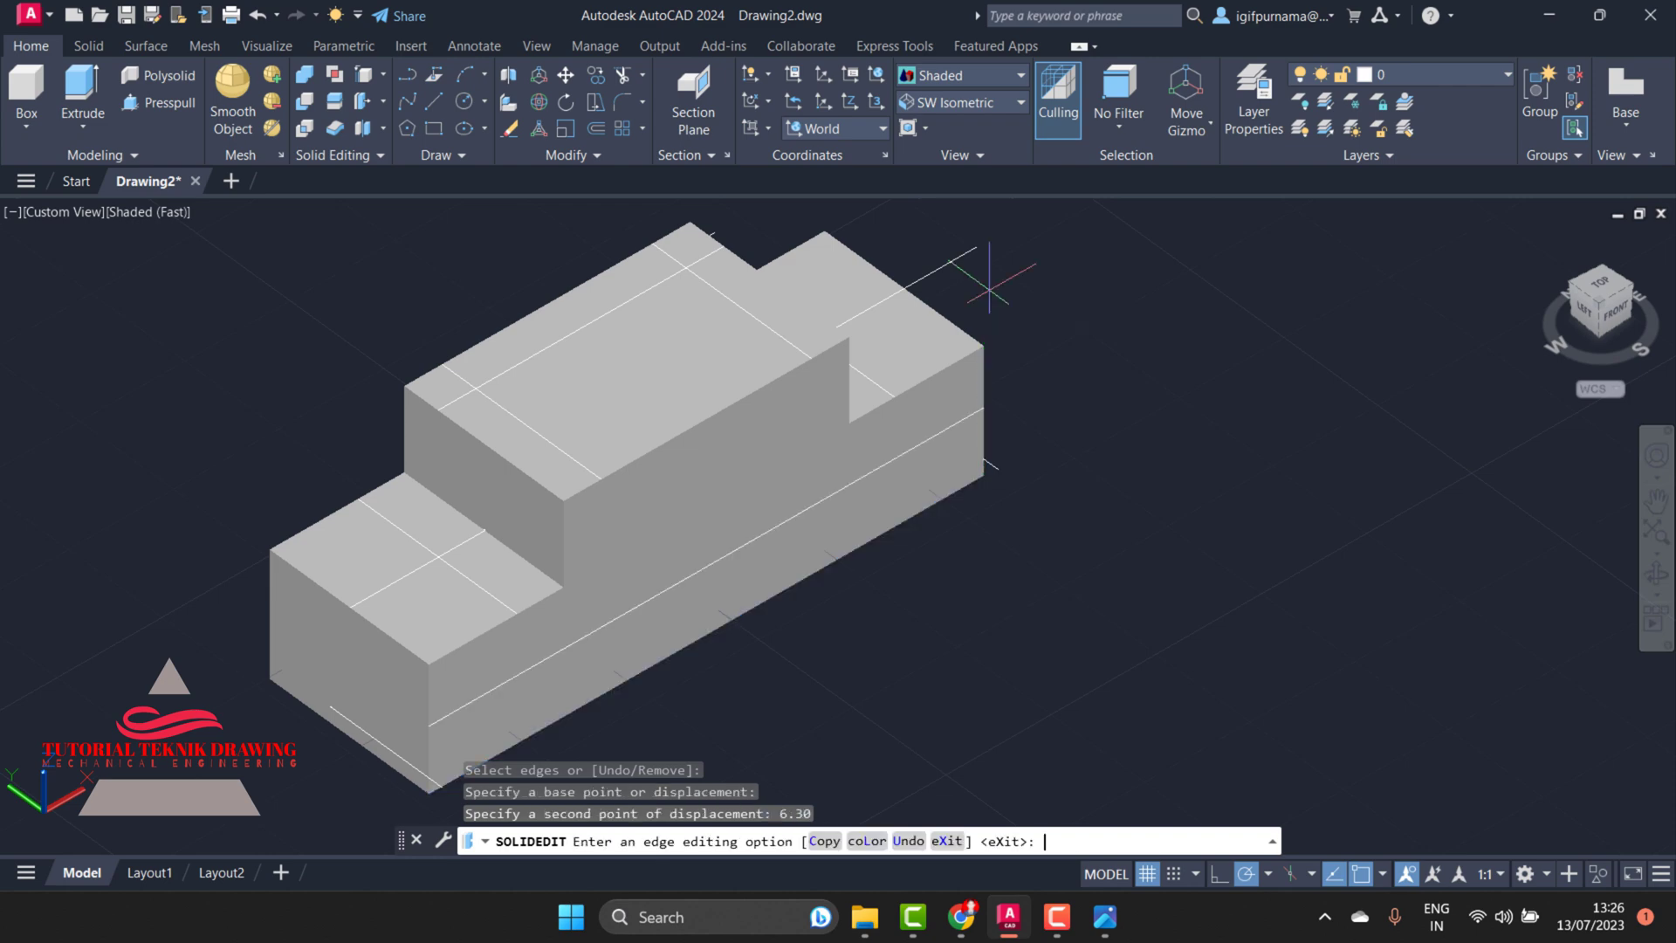
pyautogui.press('Return')
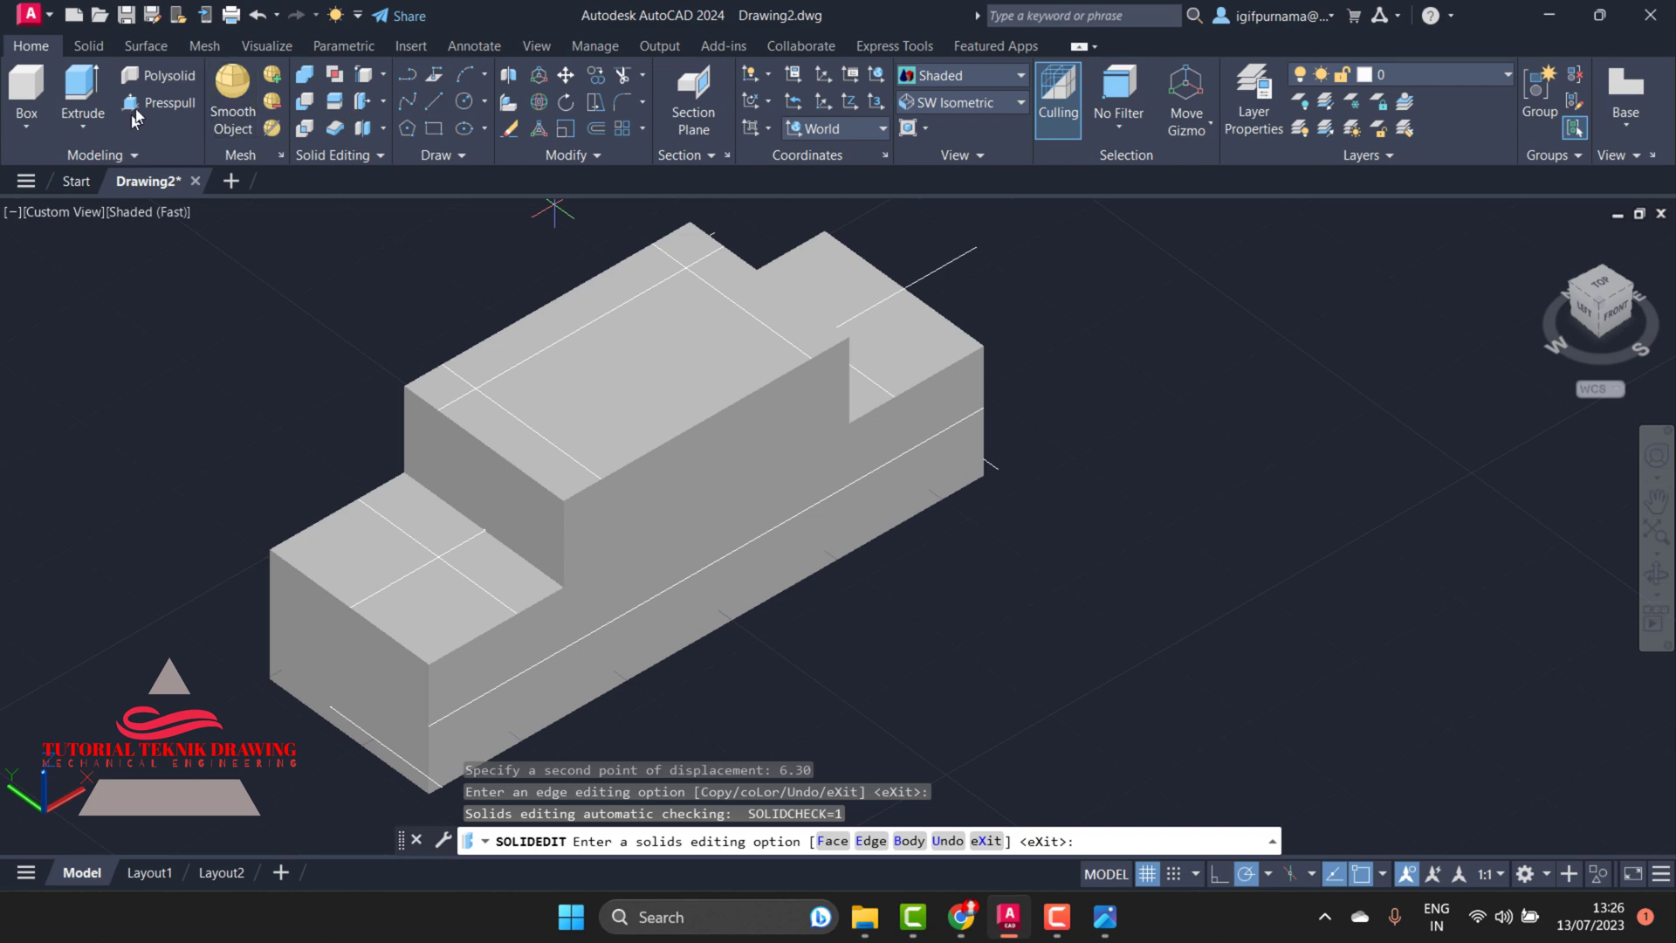
# Press-pull the middle top area, back strip, left wall strip and front-left area down into pockets
pyautogui.click(133, 111)
pyautogui.click(689, 384)
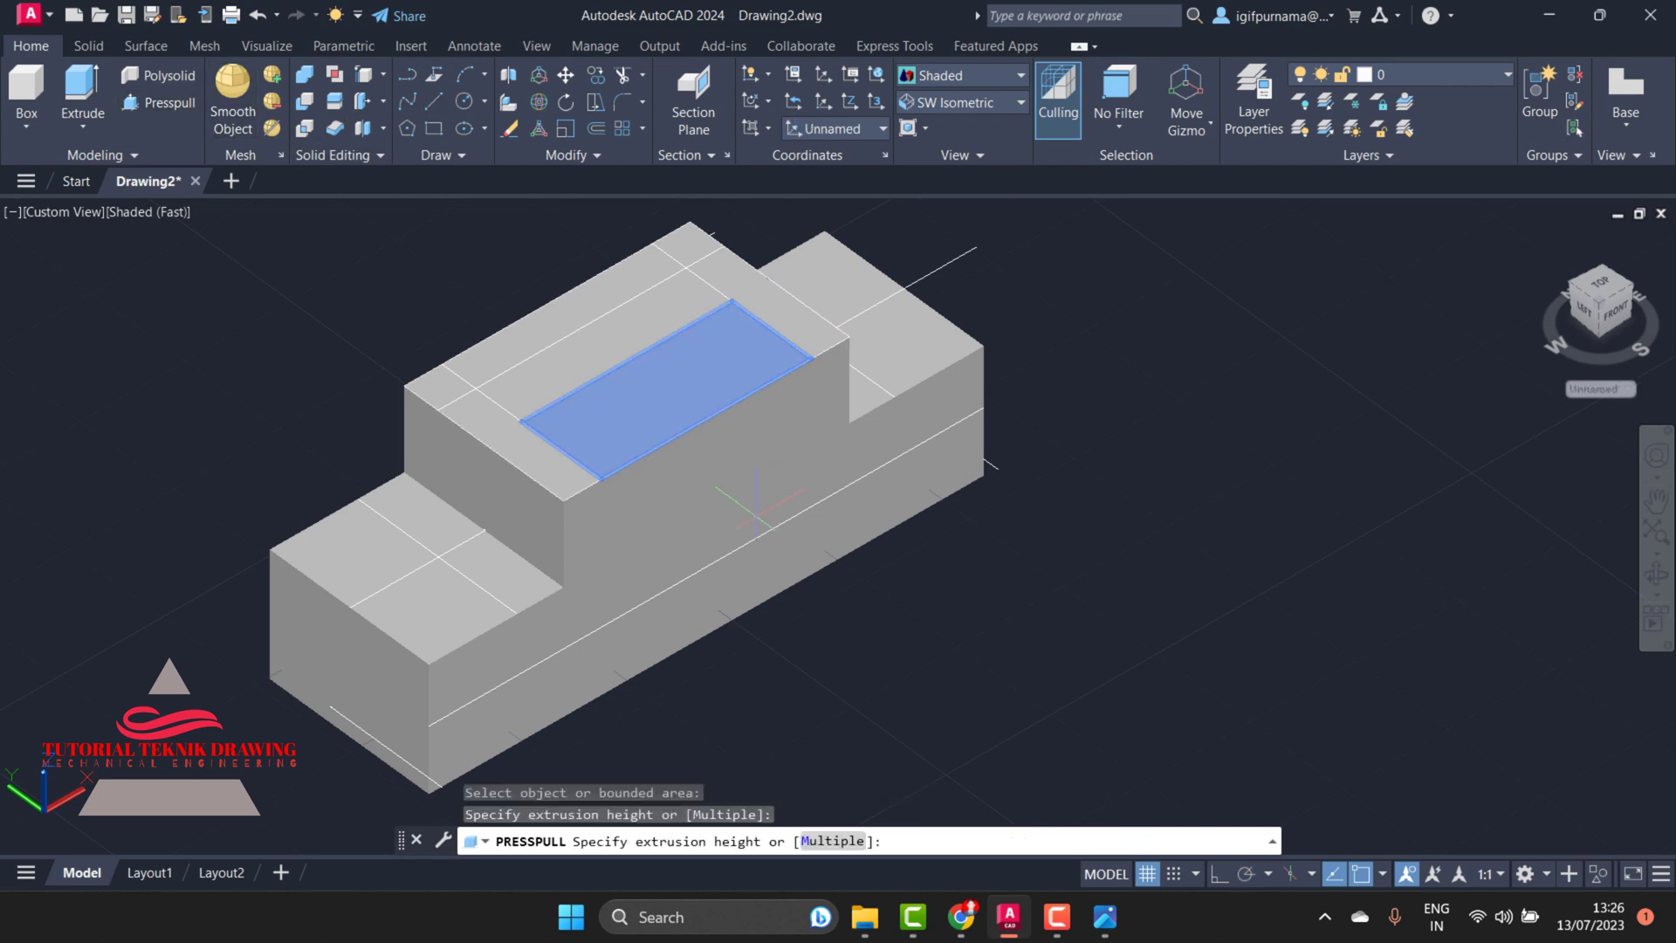
pyautogui.click(756, 539)
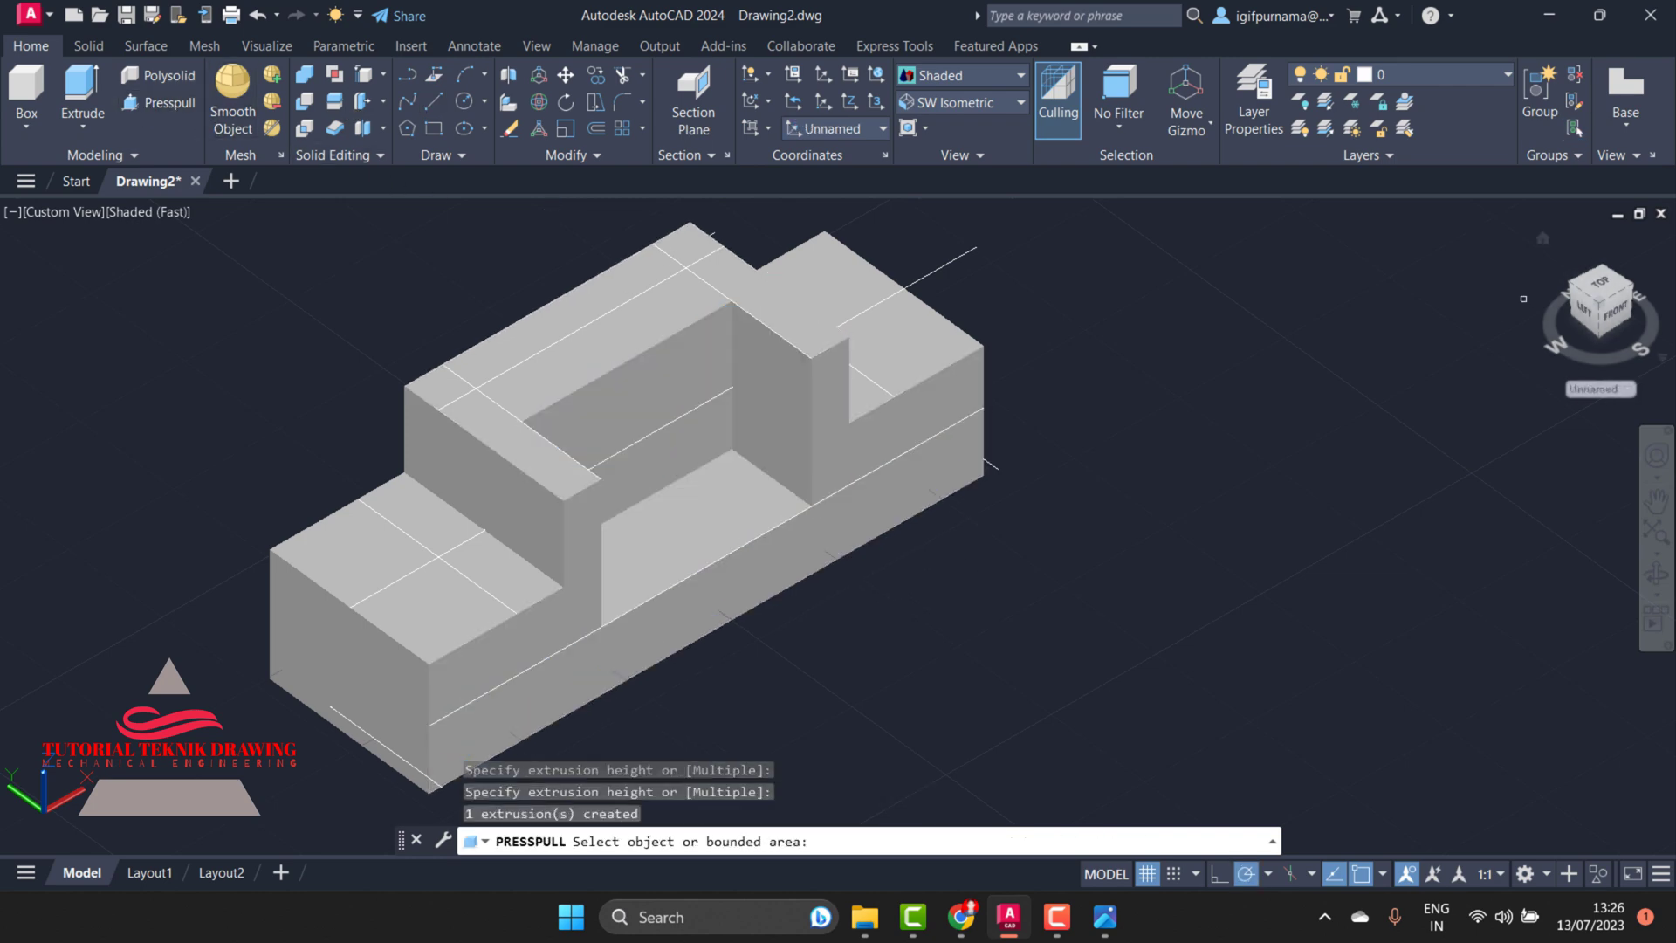
pyautogui.click(695, 314)
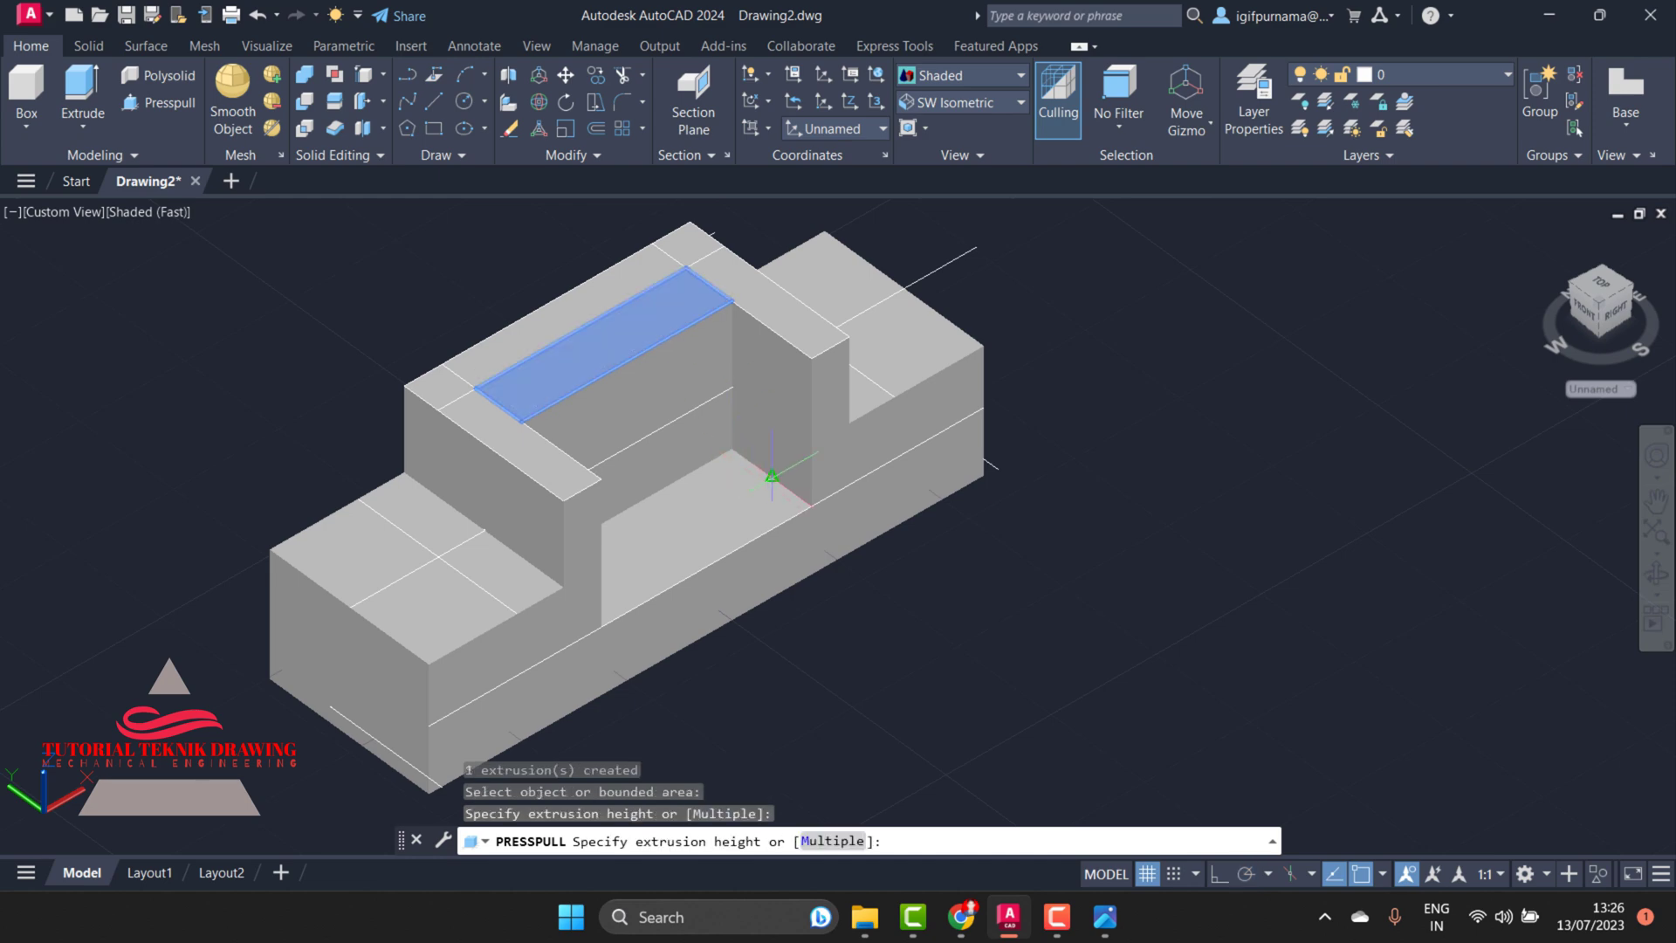
pyautogui.click(771, 476)
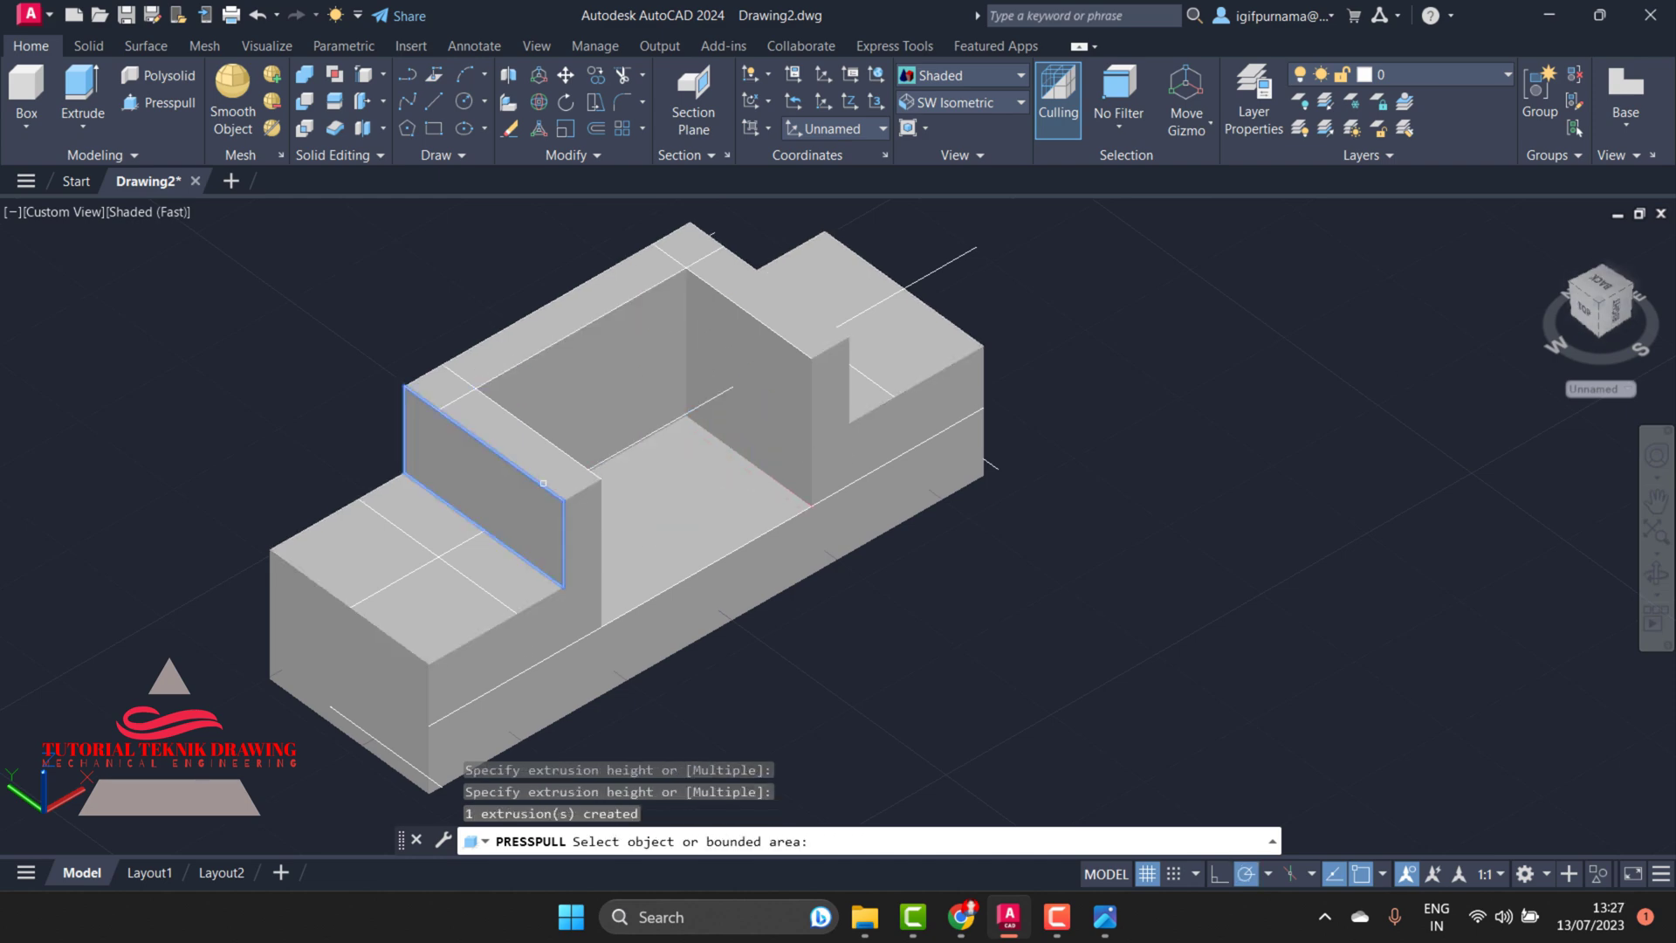
pyautogui.click(543, 483)
pyautogui.click(603, 629)
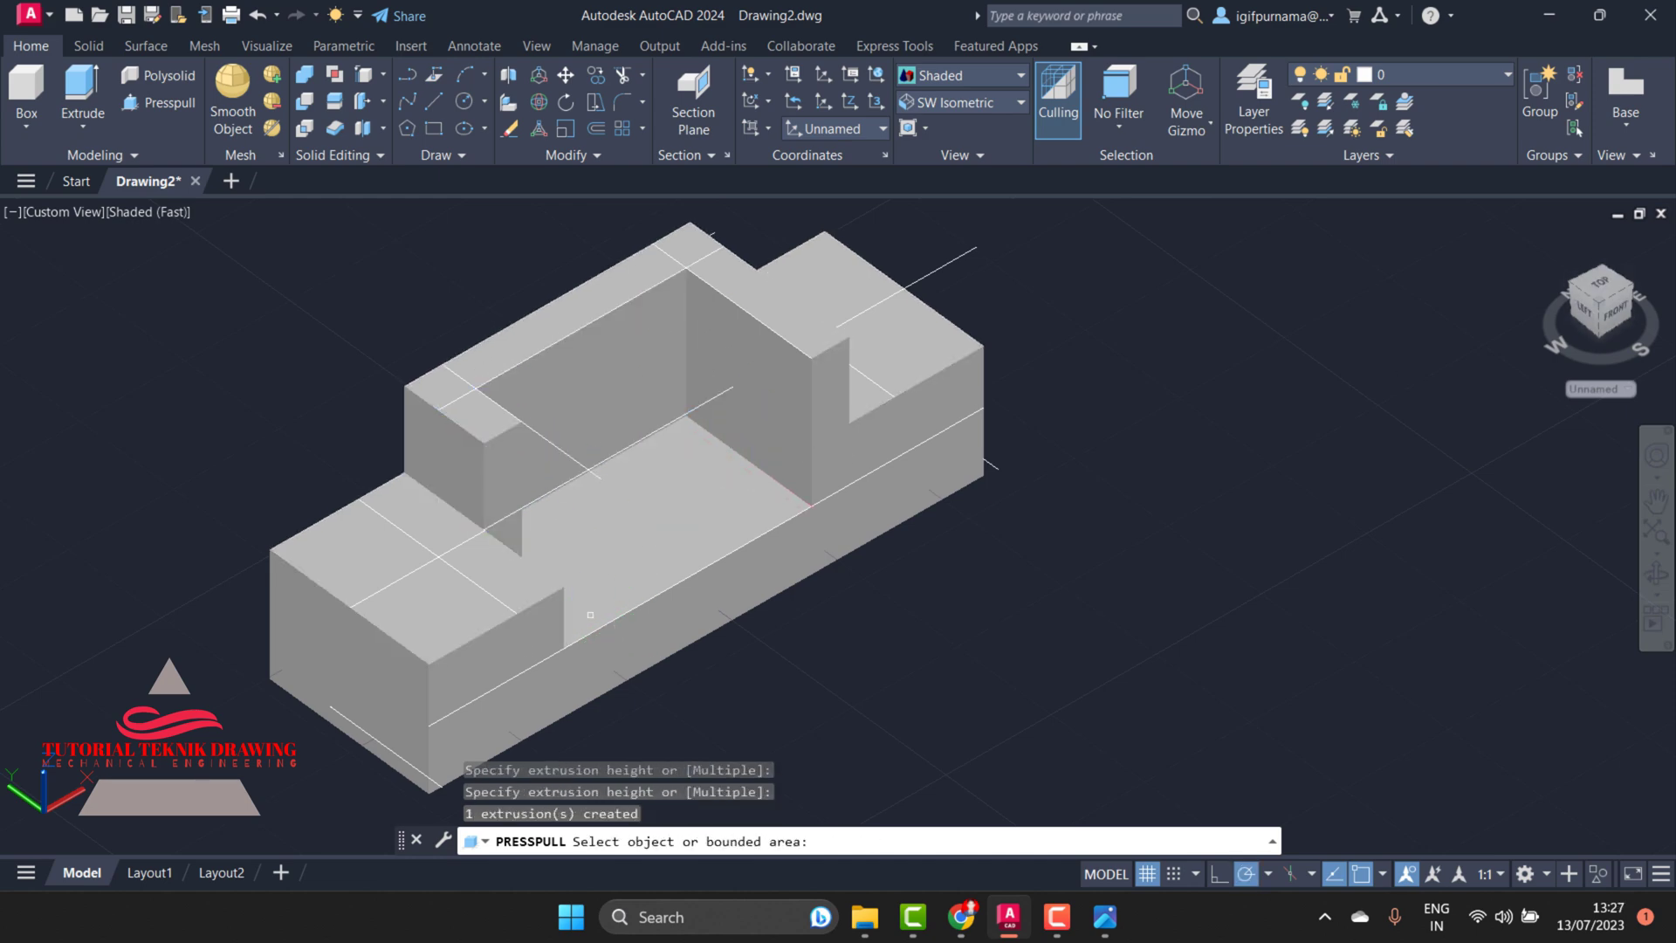
pyautogui.click(500, 556)
pyautogui.click(563, 650)
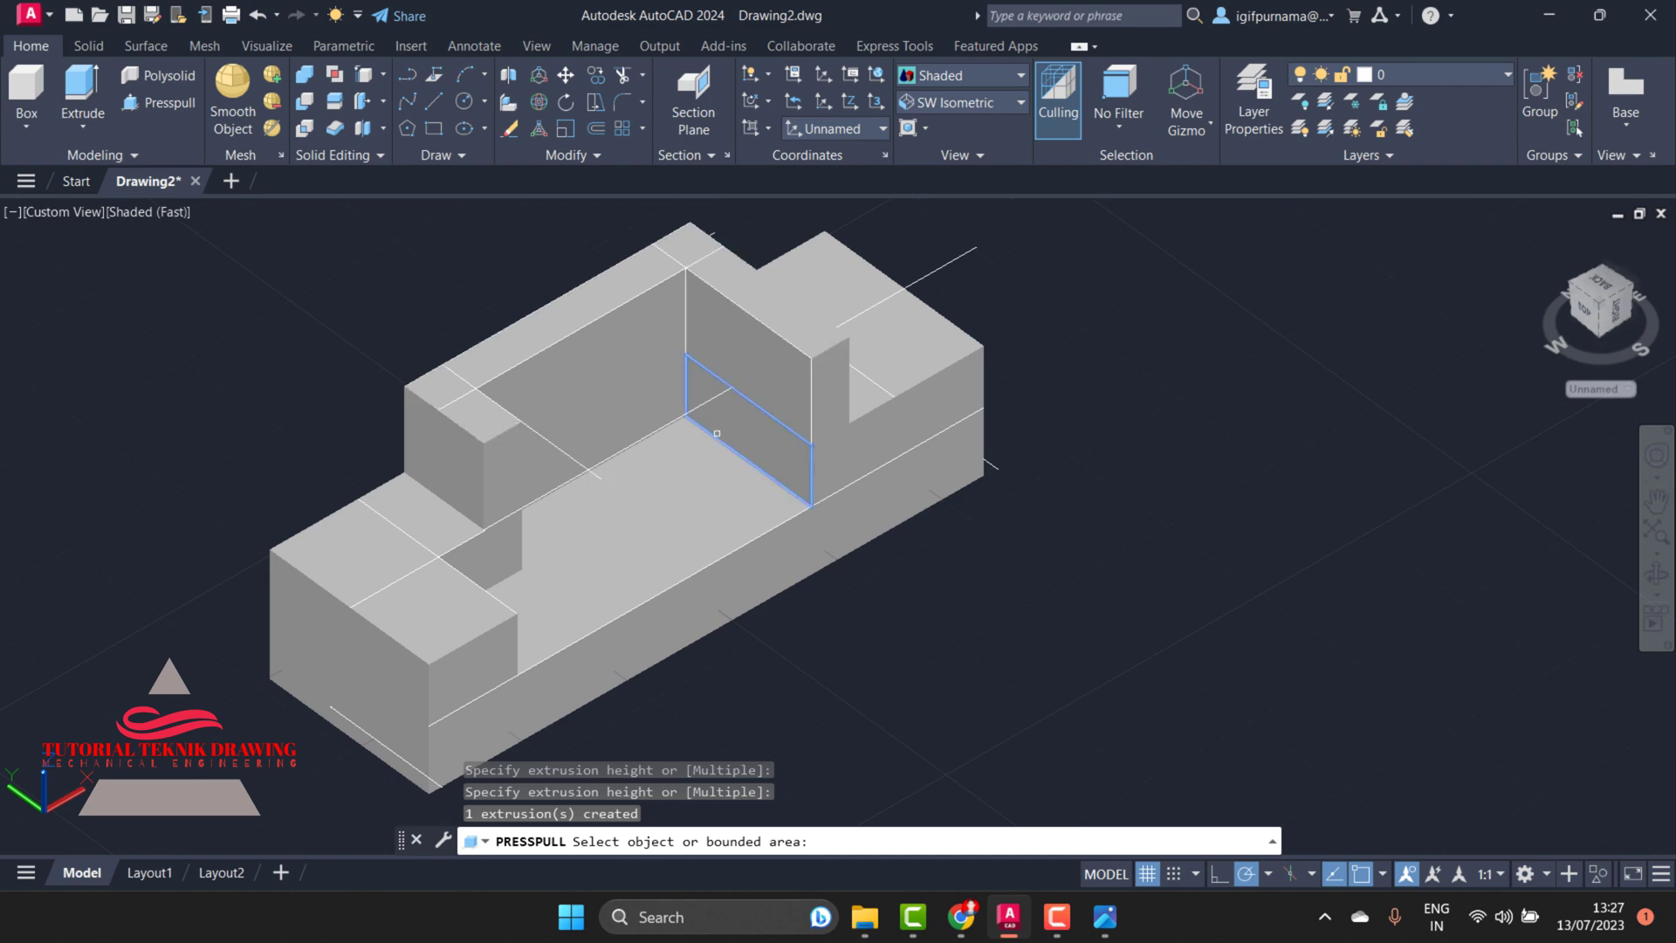
# Push the pocket's right inner wall back and lower the right raised top face
pyautogui.click(813, 324)
pyautogui.click(824, 481)
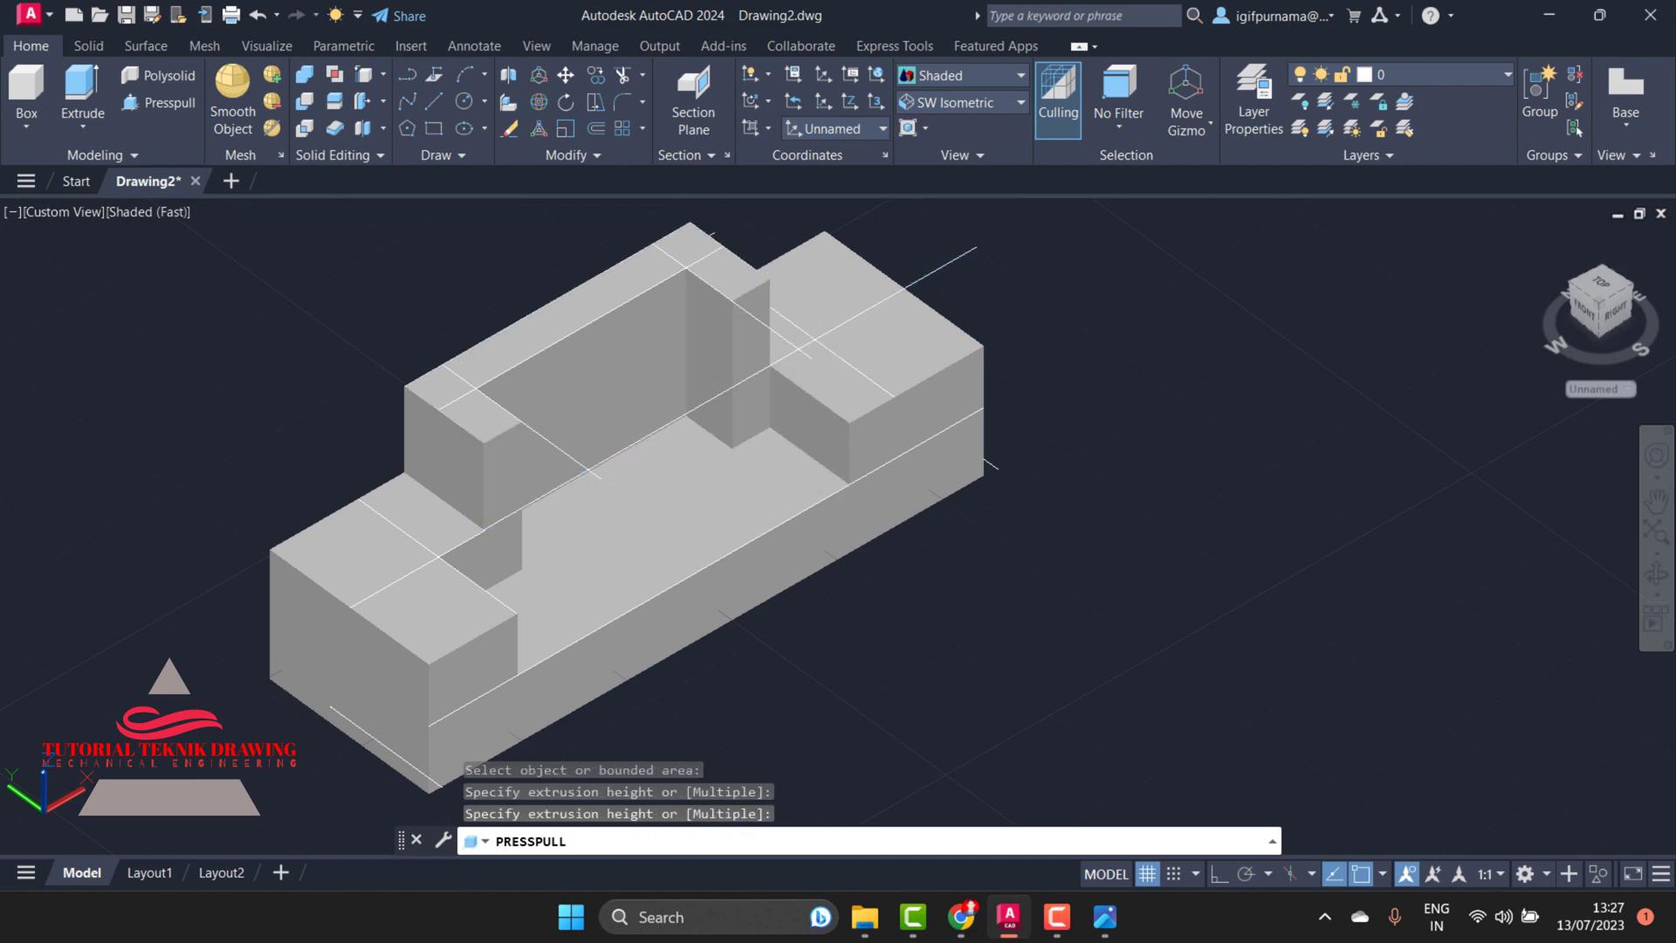
pyautogui.click(843, 377)
pyautogui.click(849, 484)
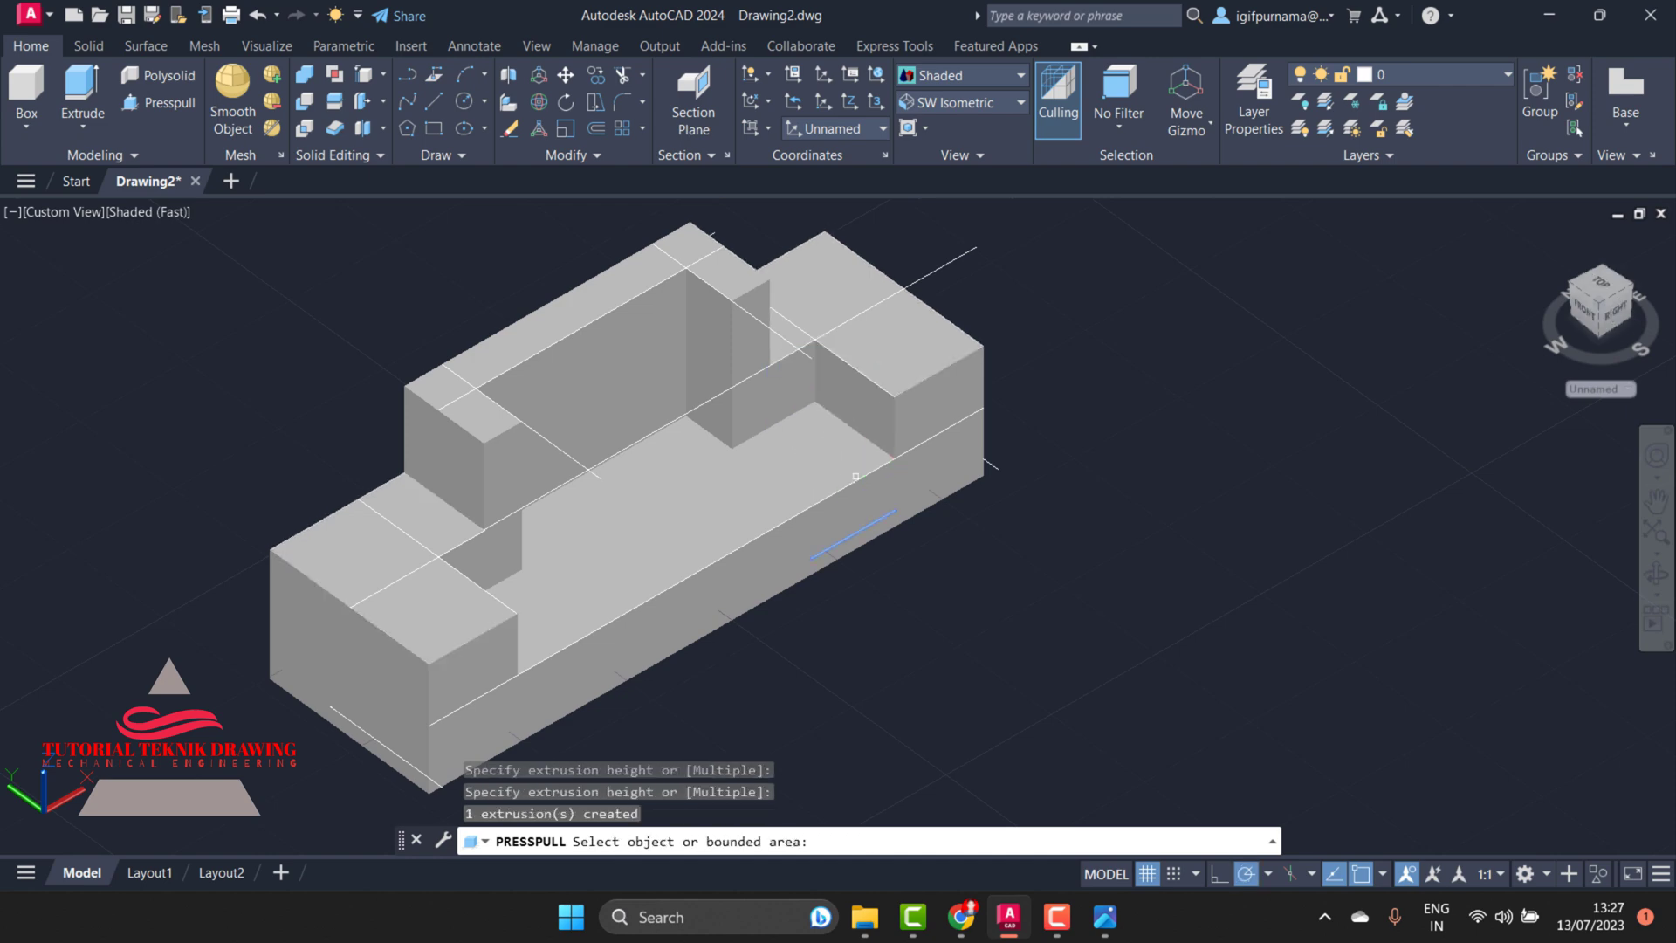
pyautogui.press('Return')
# Move the solid aside, away from the leftover construction lines
pyautogui.click(1650, 563)
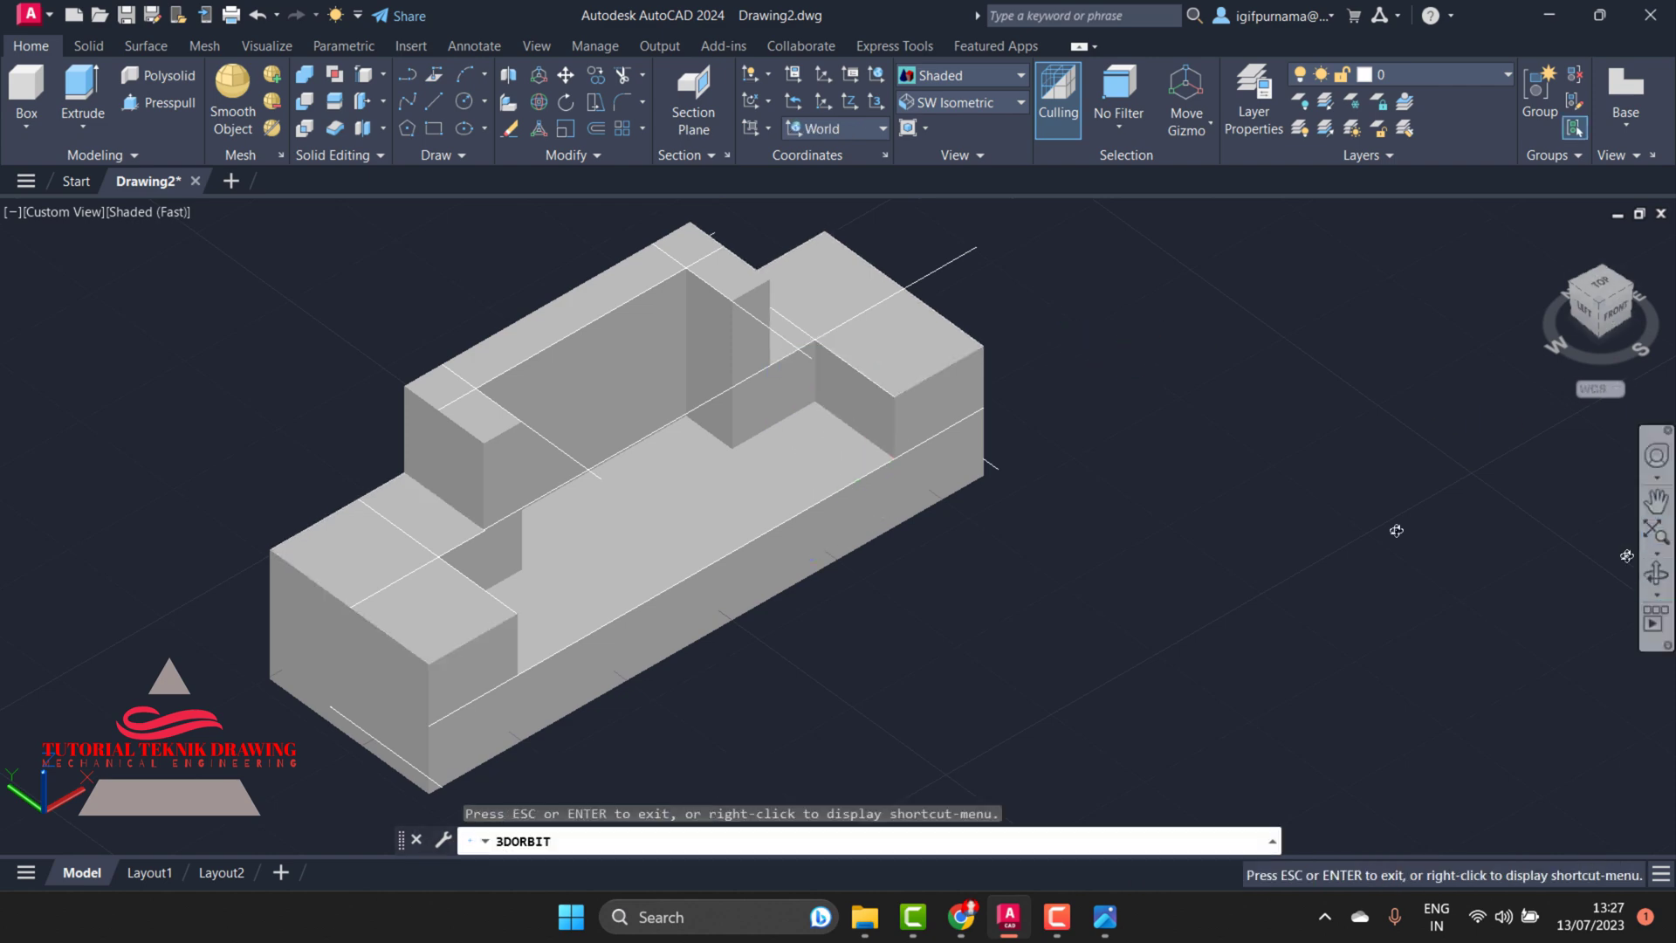
pyautogui.moveTo(785, 471)
pyautogui.mouseDown()
pyautogui.moveTo(629, 475)
pyautogui.moveTo(491, 442)
pyautogui.moveTo(650, 417)
pyautogui.moveTo(797, 467)
pyautogui.moveTo(768, 392)
pyautogui.mouseUp()
pyautogui.rightClick(768, 393)
pyautogui.click(785, 411)
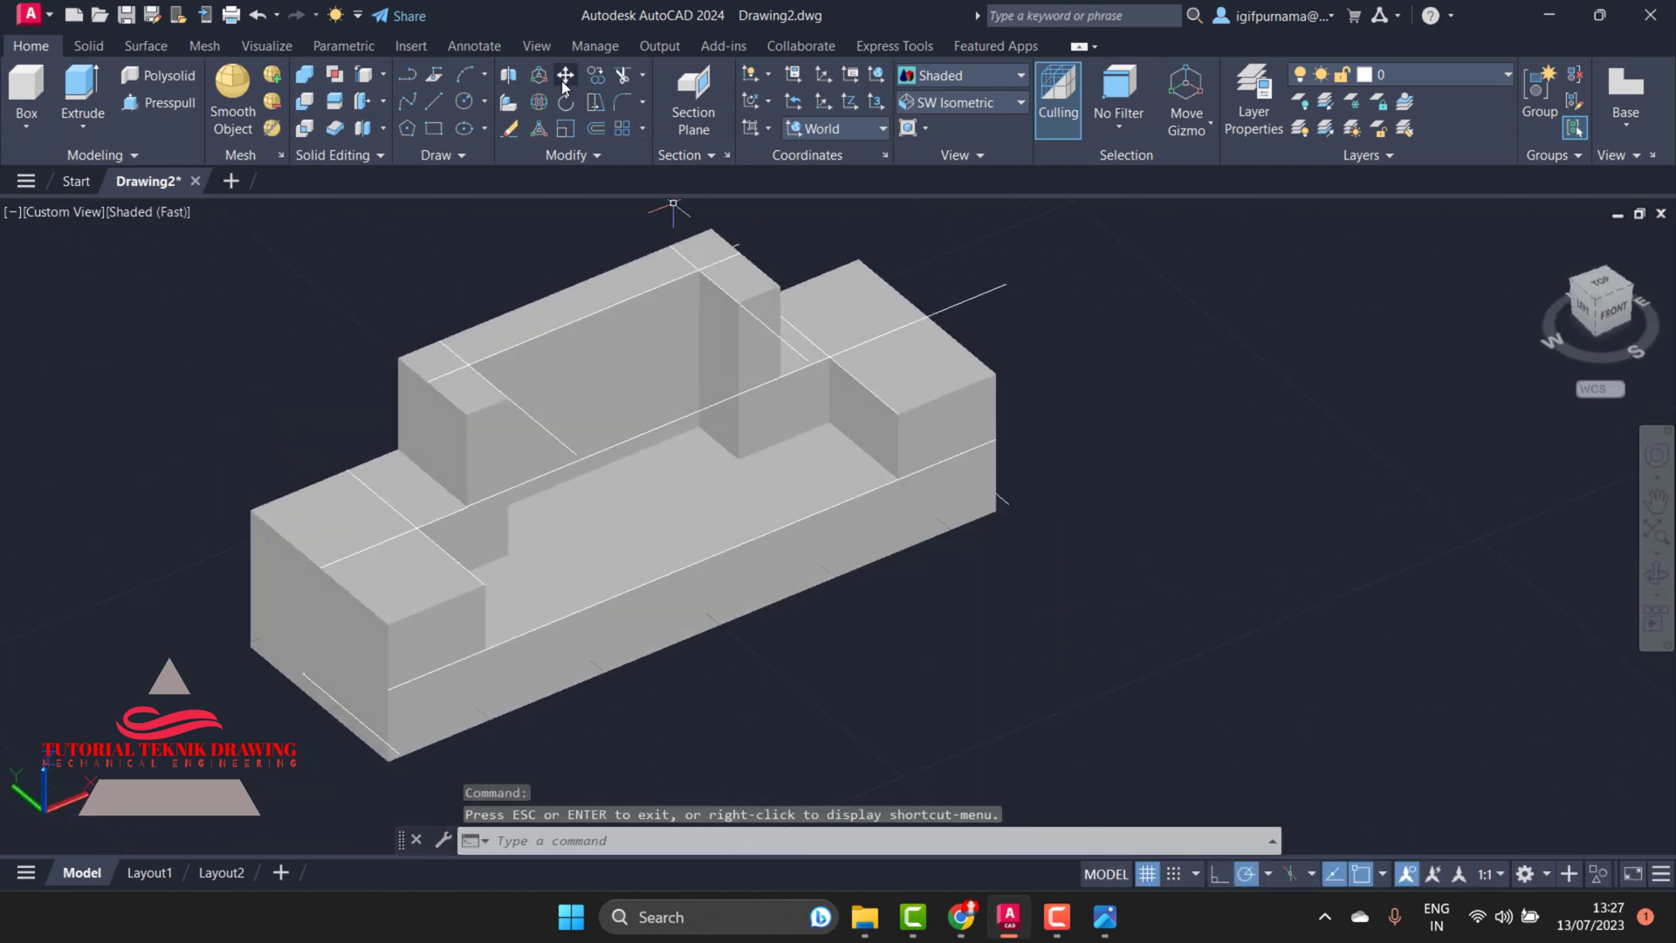
pyautogui.click(566, 75)
pyautogui.click(593, 393)
pyautogui.press('Return')
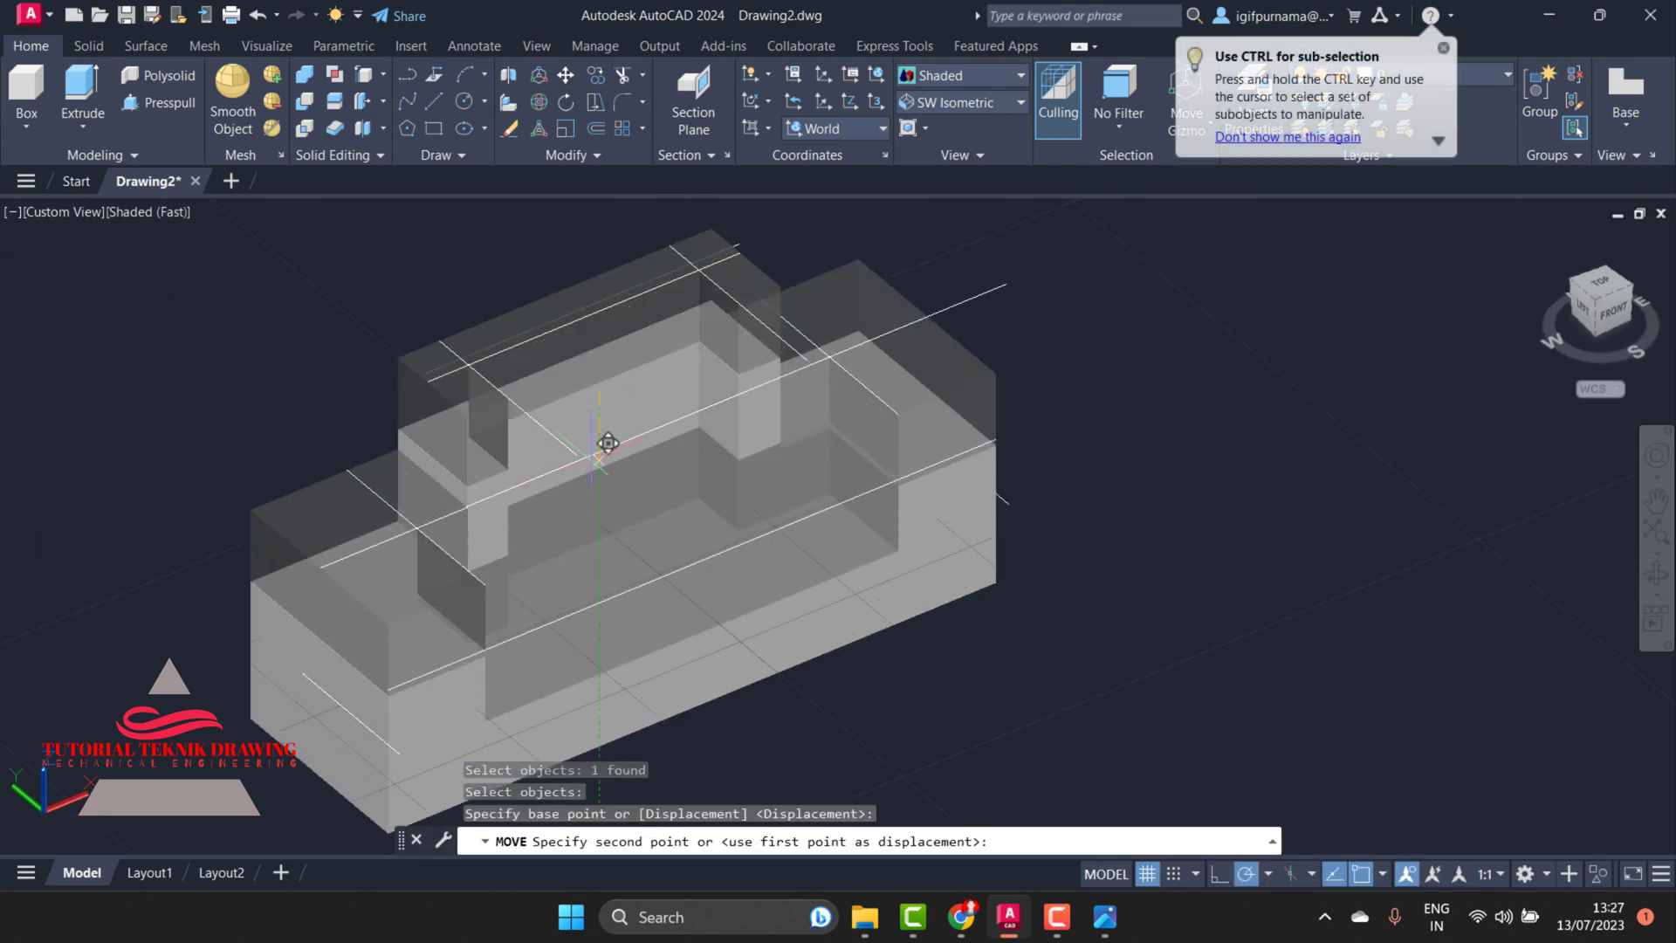
pyautogui.click(1440, 541)
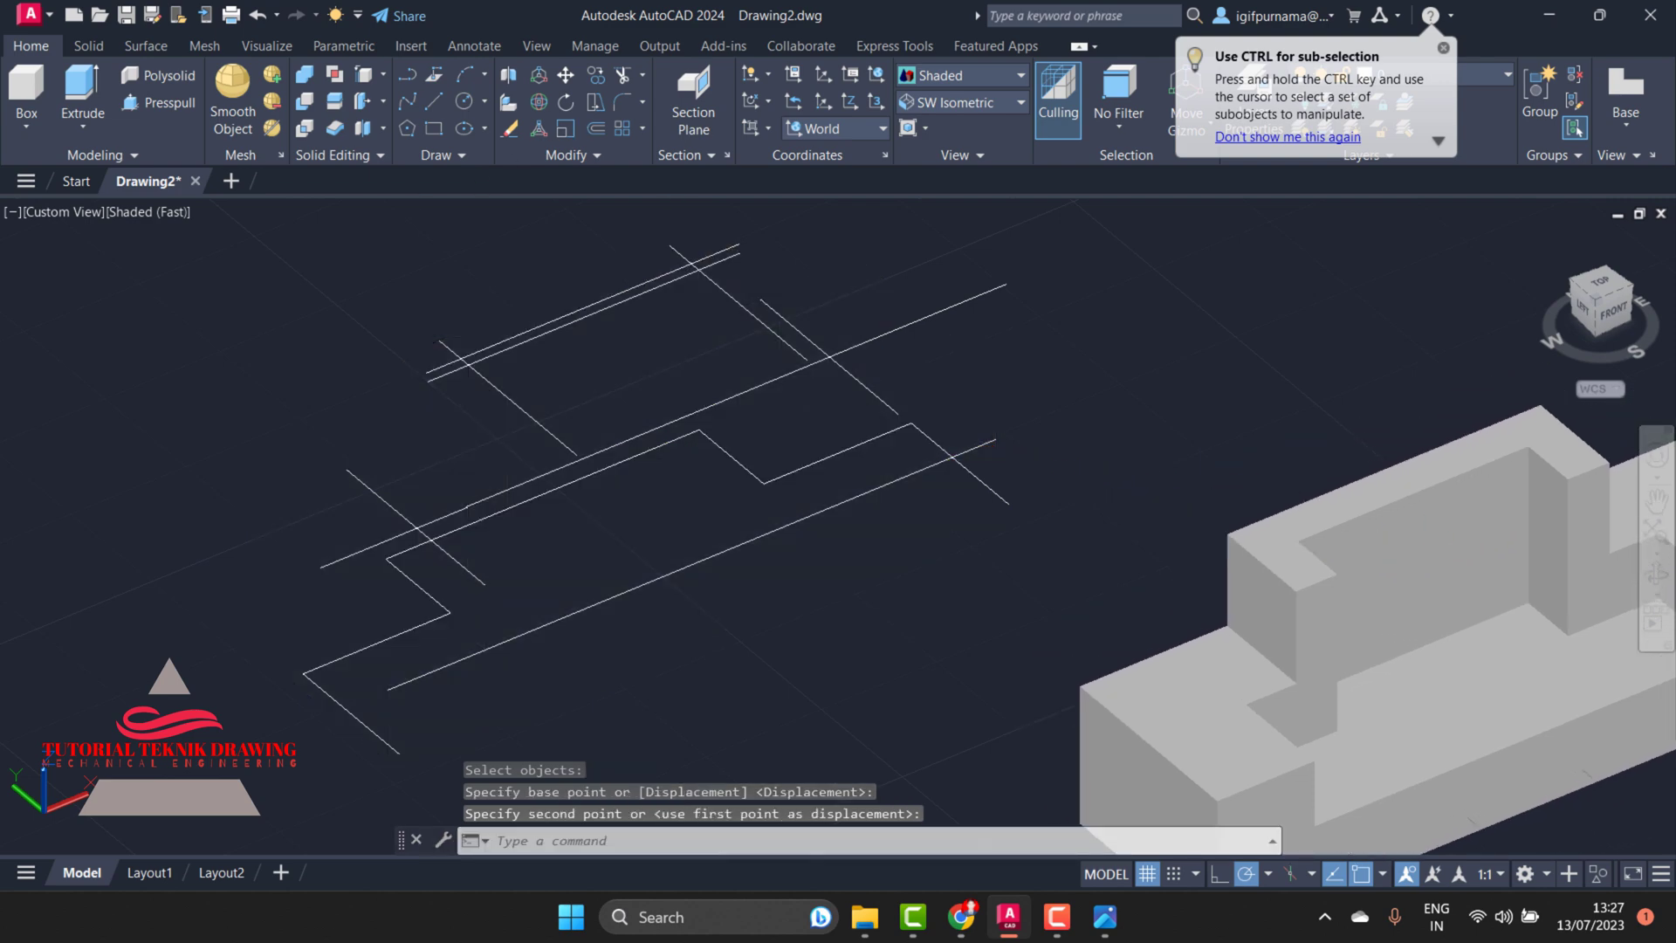
# Erase all 16 construction lines with a selection window
pyautogui.click(524, 124)
pyautogui.click(924, 684)
pyautogui.click(280, 282)
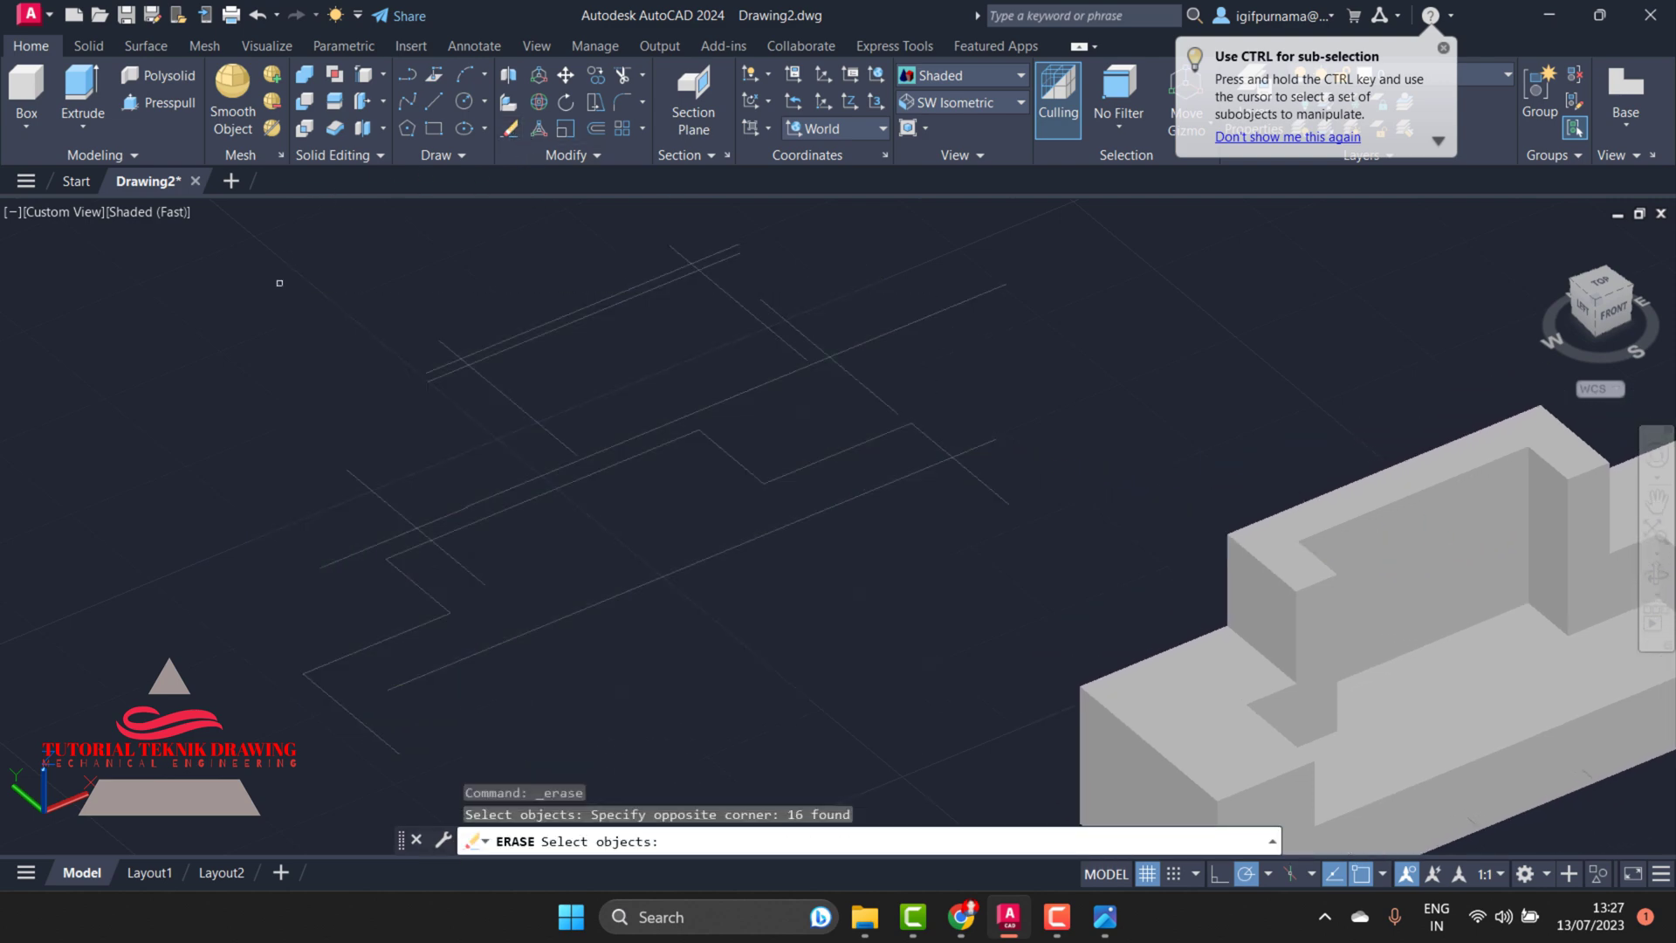
pyautogui.press('Return')
pyautogui.click(1396, 506)
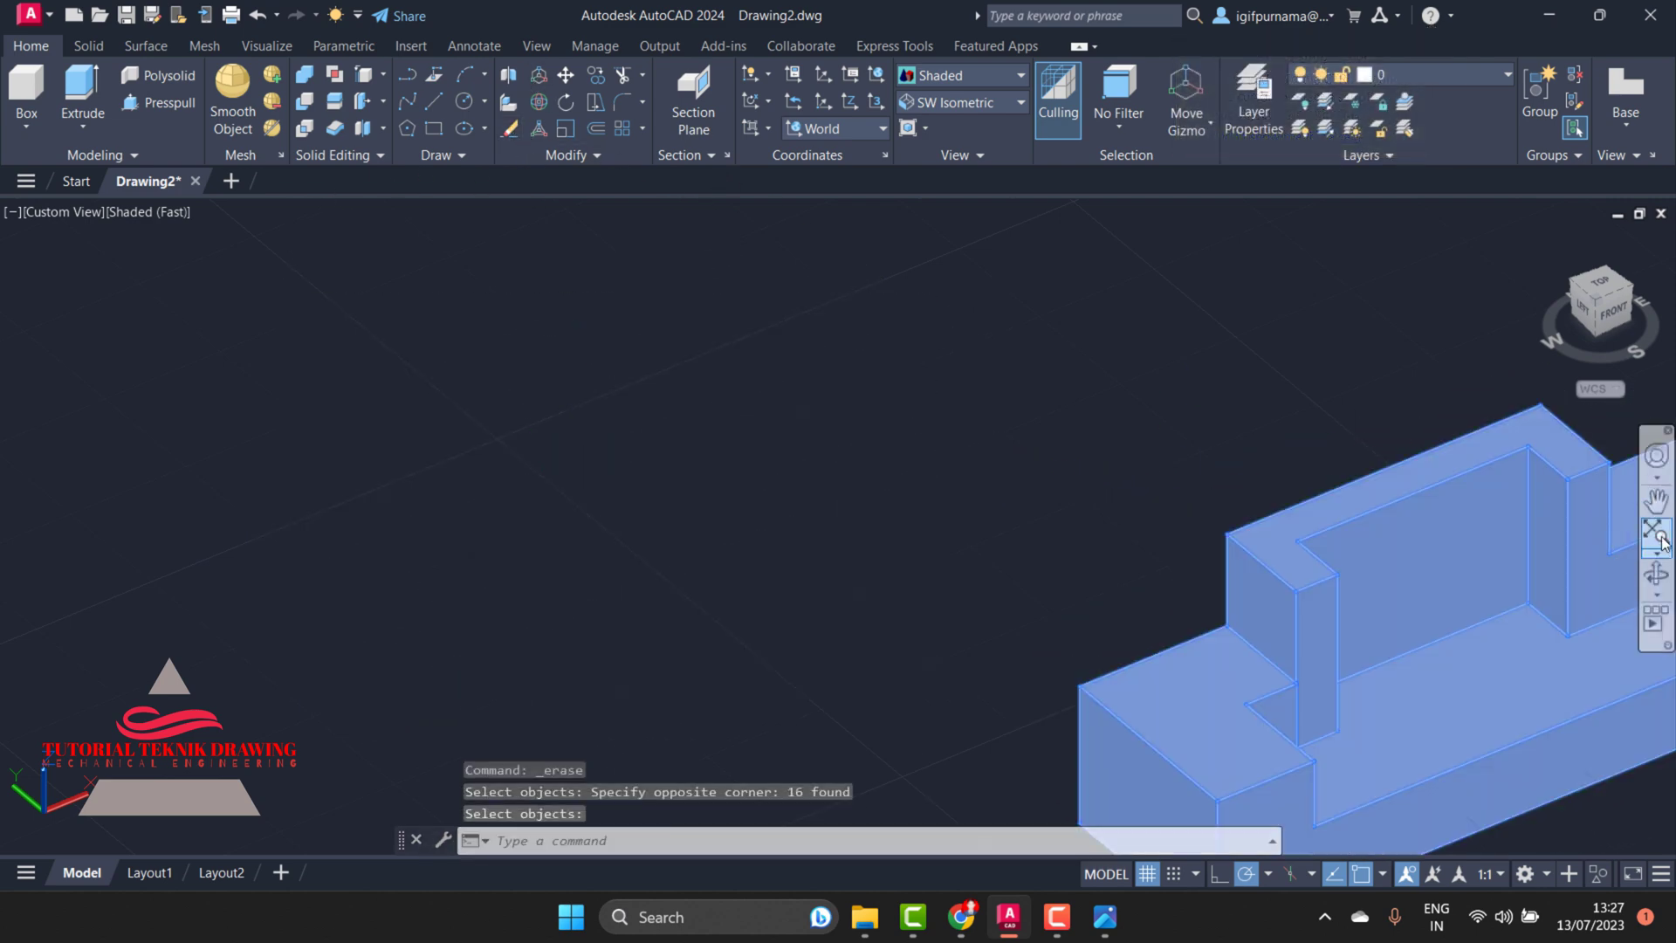
# Zoom to extents and centre the solid in the view, then glance at the reference
pyautogui.click(1652, 529)
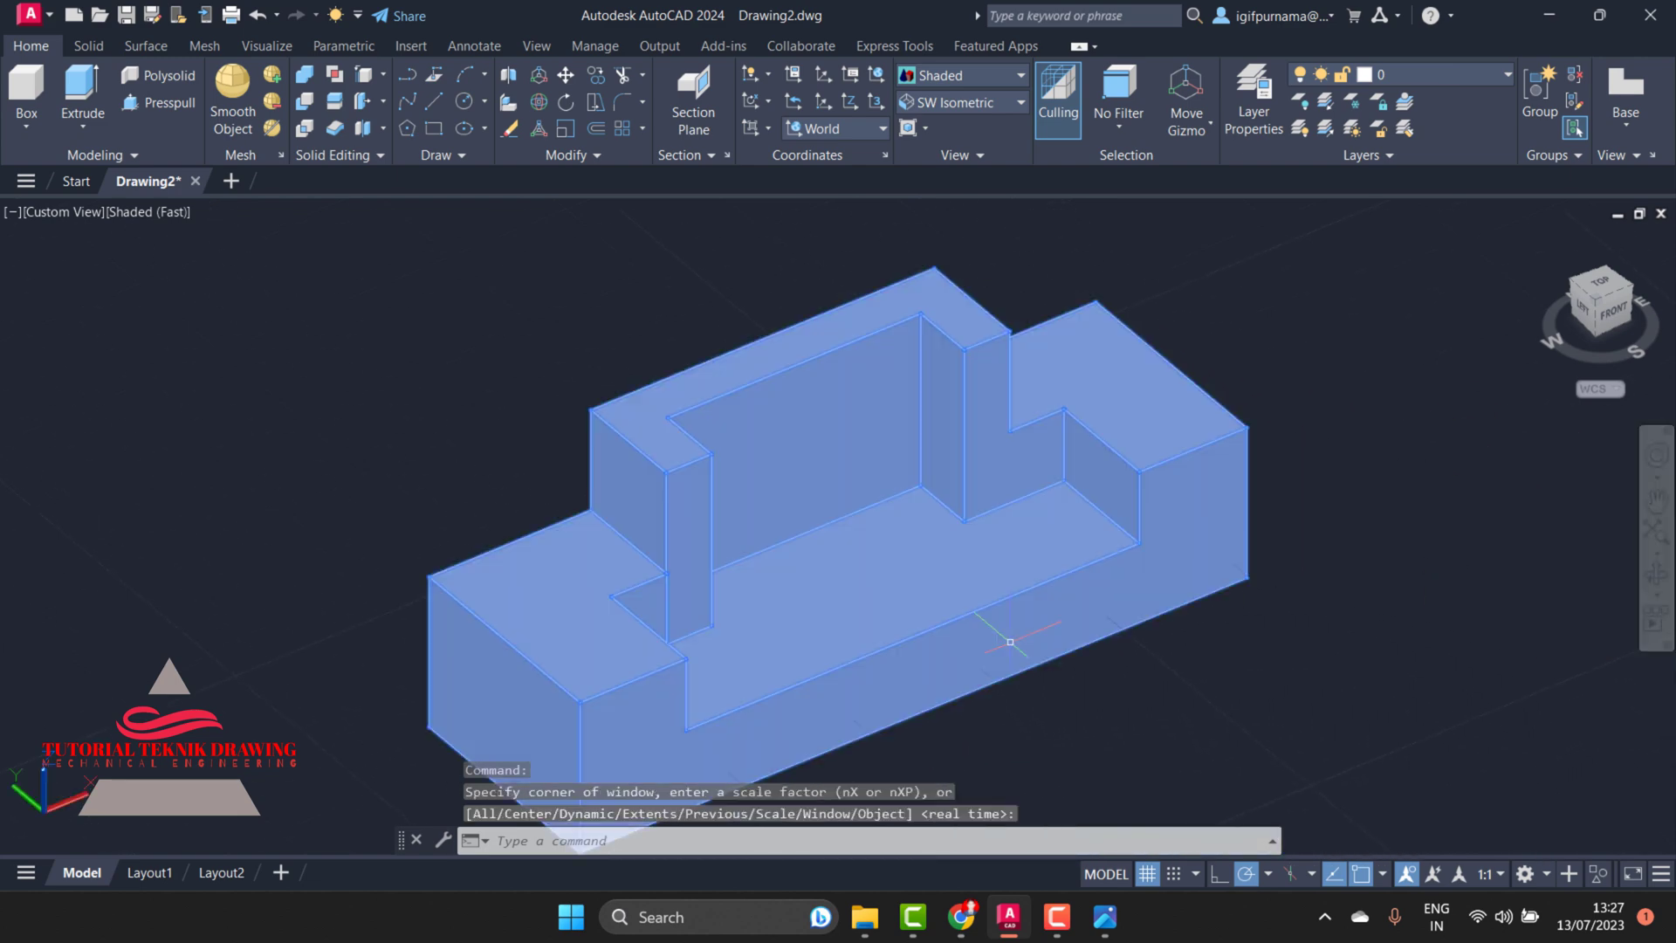
pyautogui.click(1656, 499)
pyautogui.moveTo(1159, 533); pyautogui.dragTo(1092, 489)
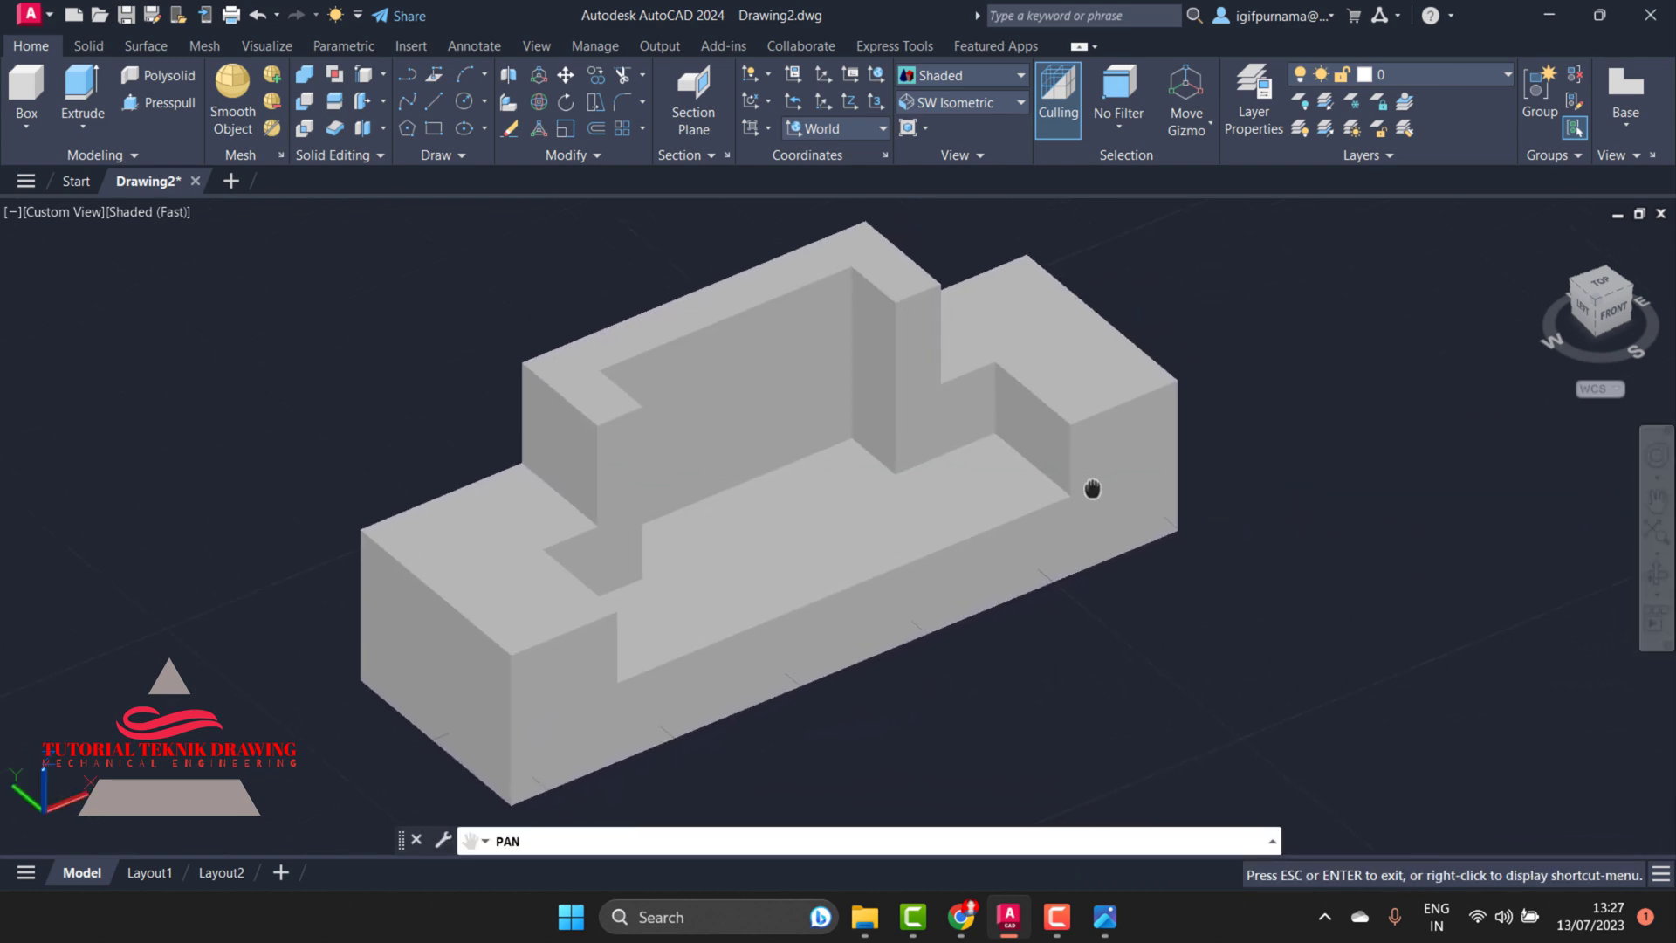
pyautogui.rightClick(1215, 410)
pyautogui.click(1260, 421)
pyautogui.click(1105, 916)
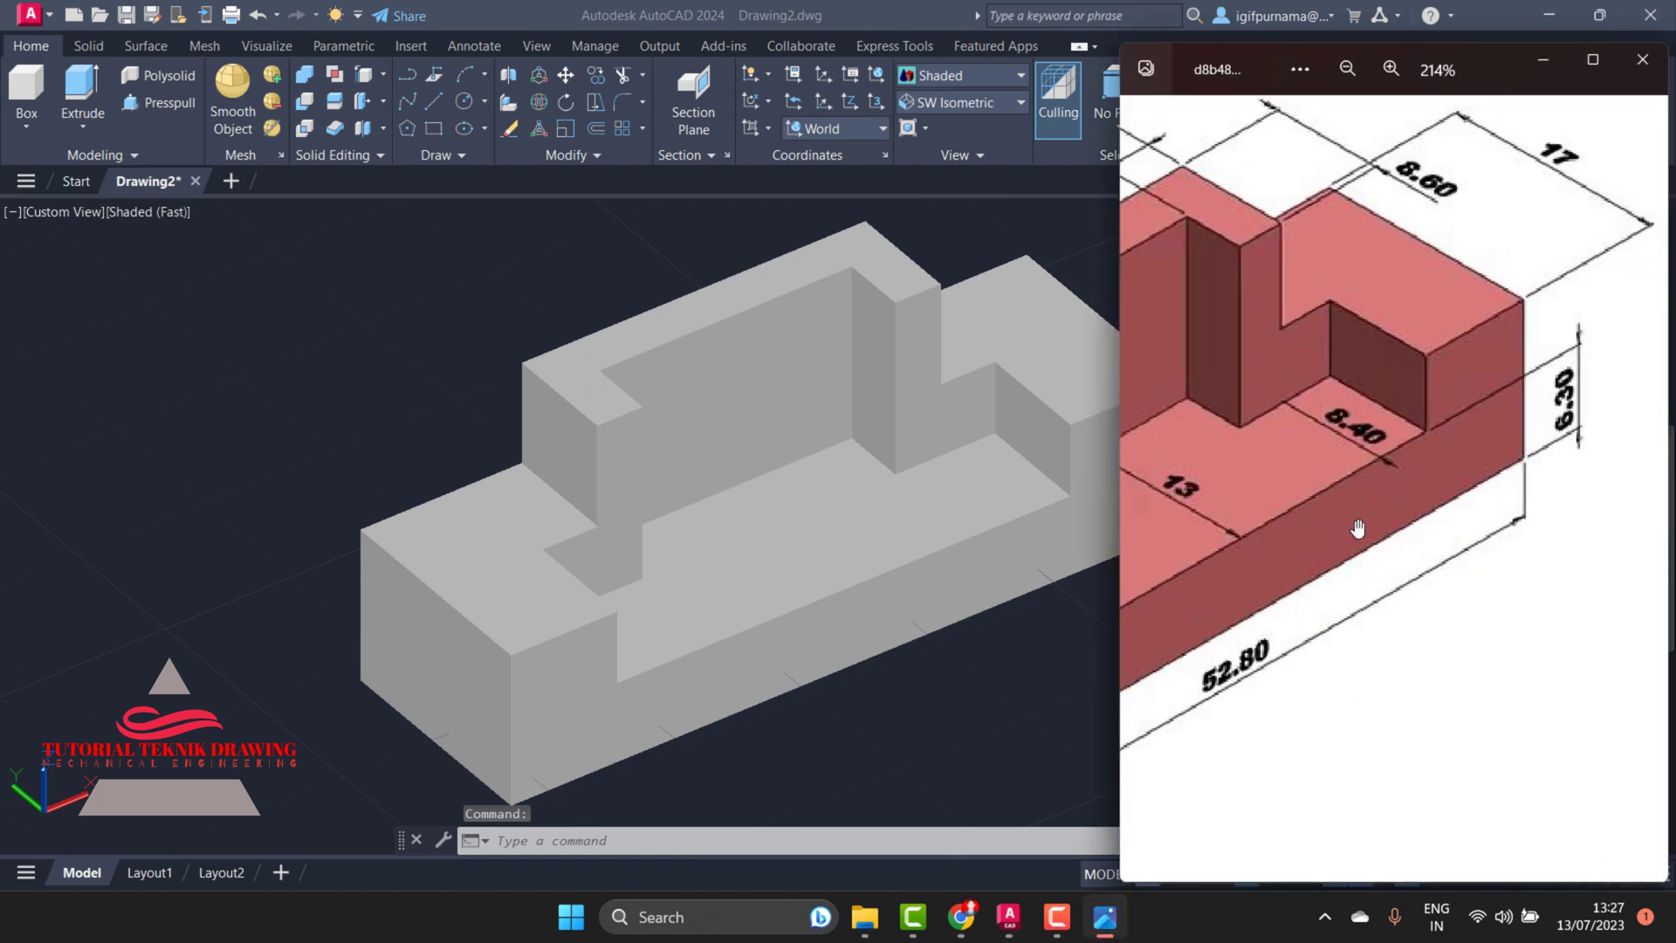
pyautogui.click(1347, 69)
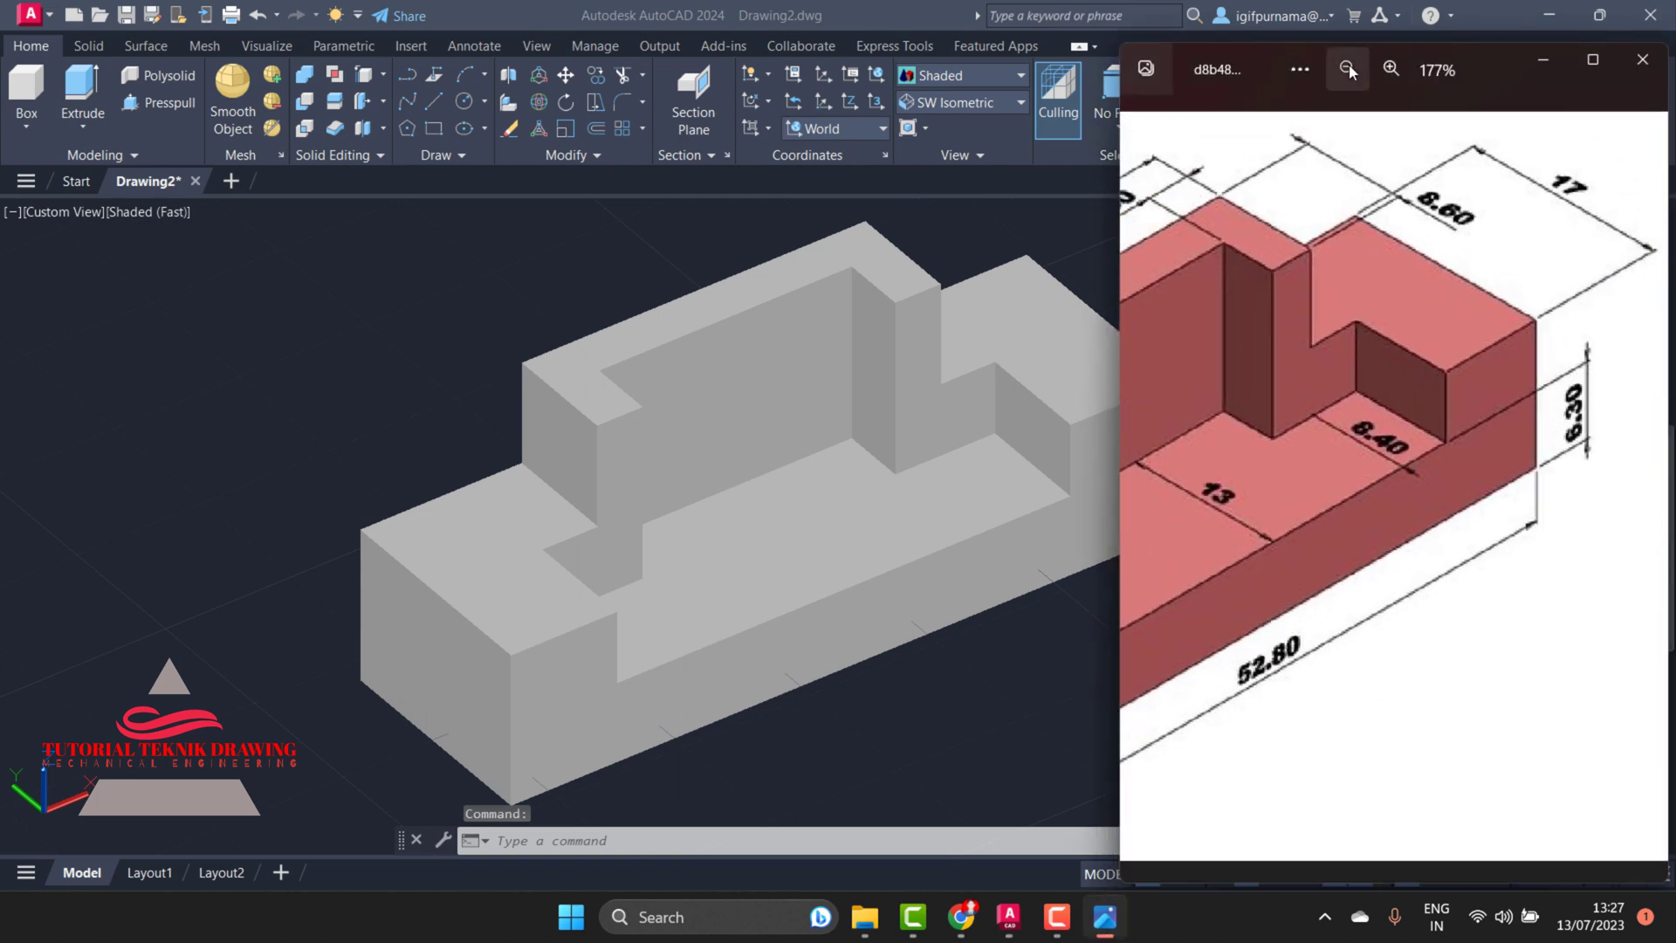
pyautogui.click(1347, 69)
pyautogui.click(376, 332)
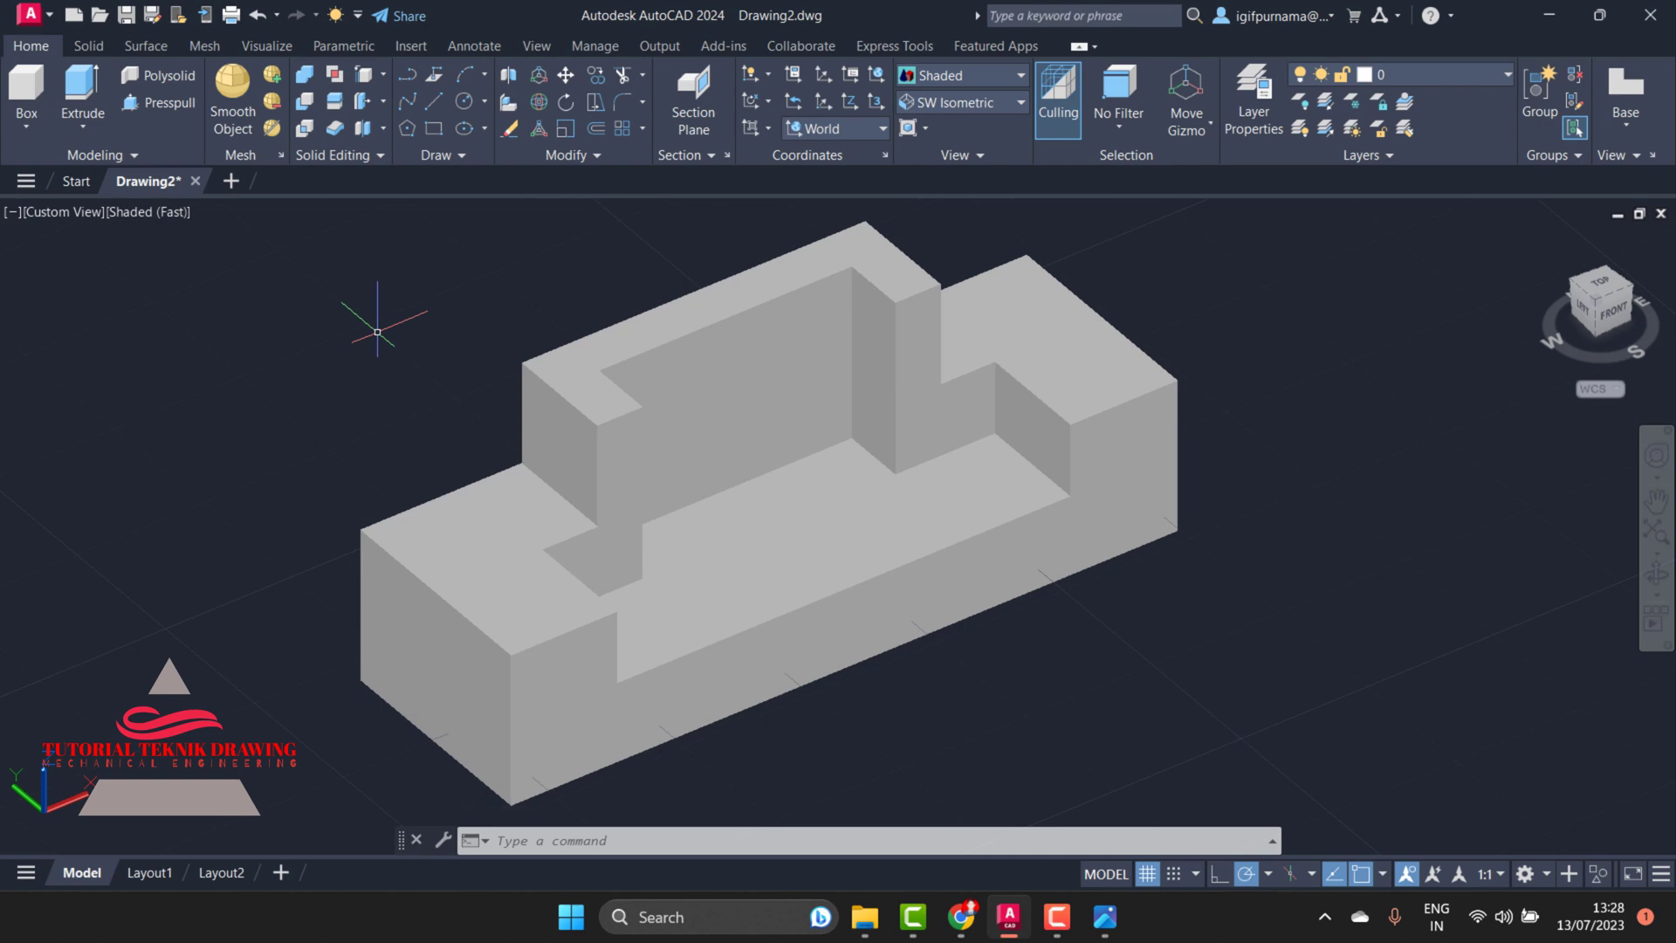
# Open the Materials Browser and find the Metallic Paint materials
pyautogui.write('ra')
pyautogui.write('t')
pyautogui.press('Return')
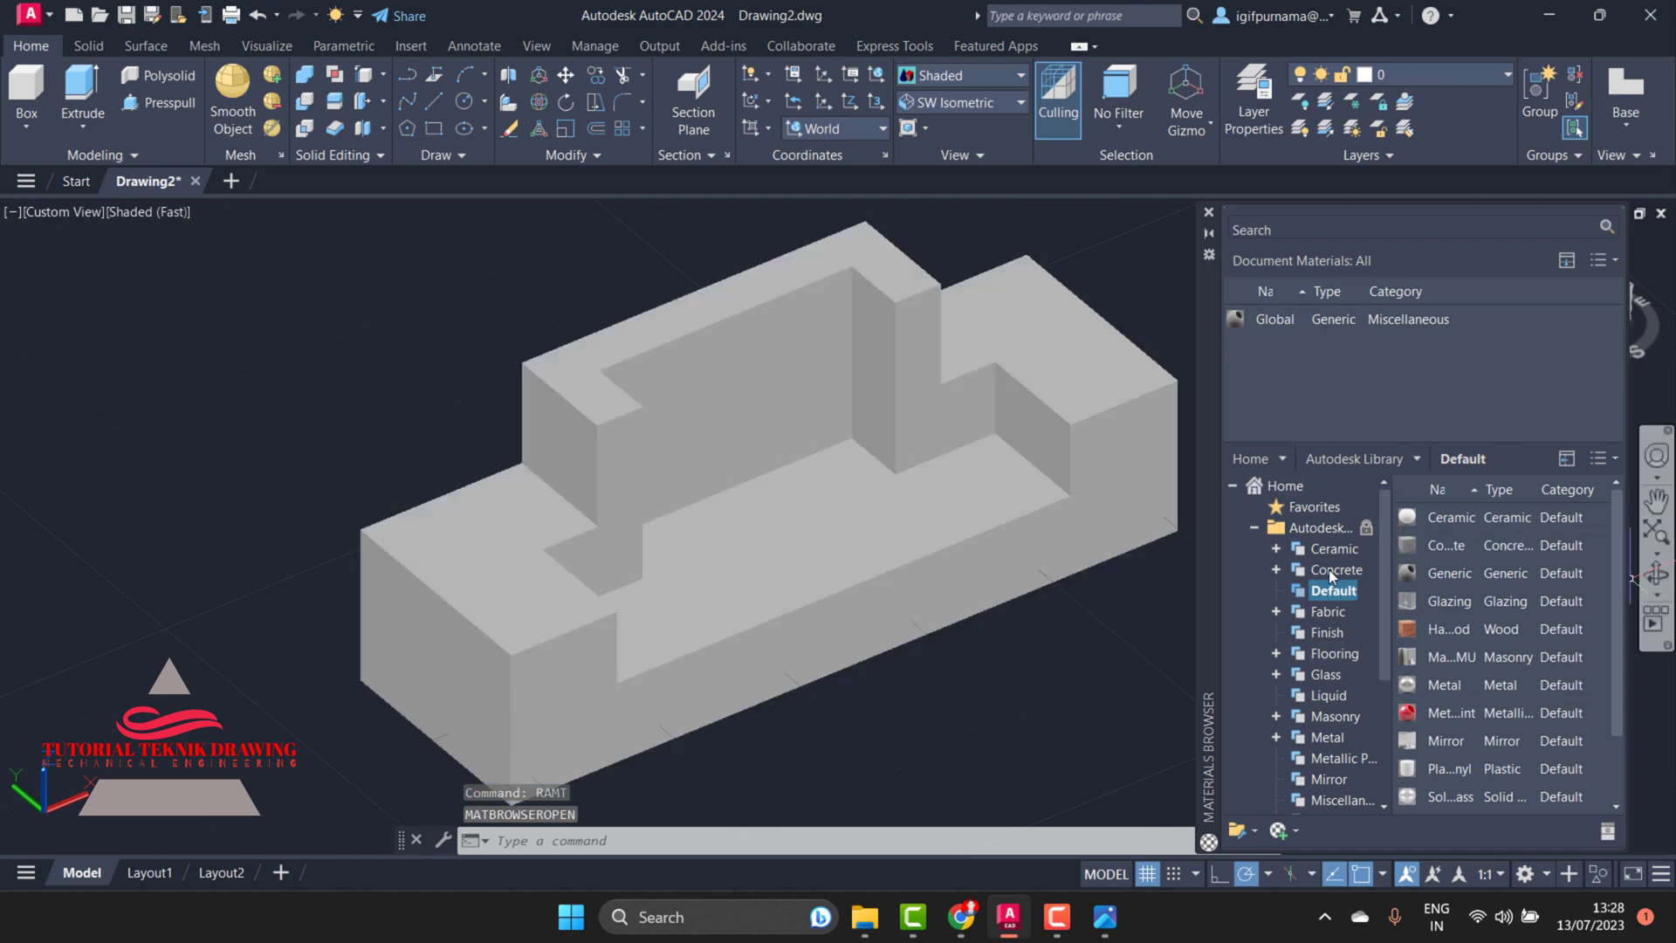
pyautogui.click(1339, 546)
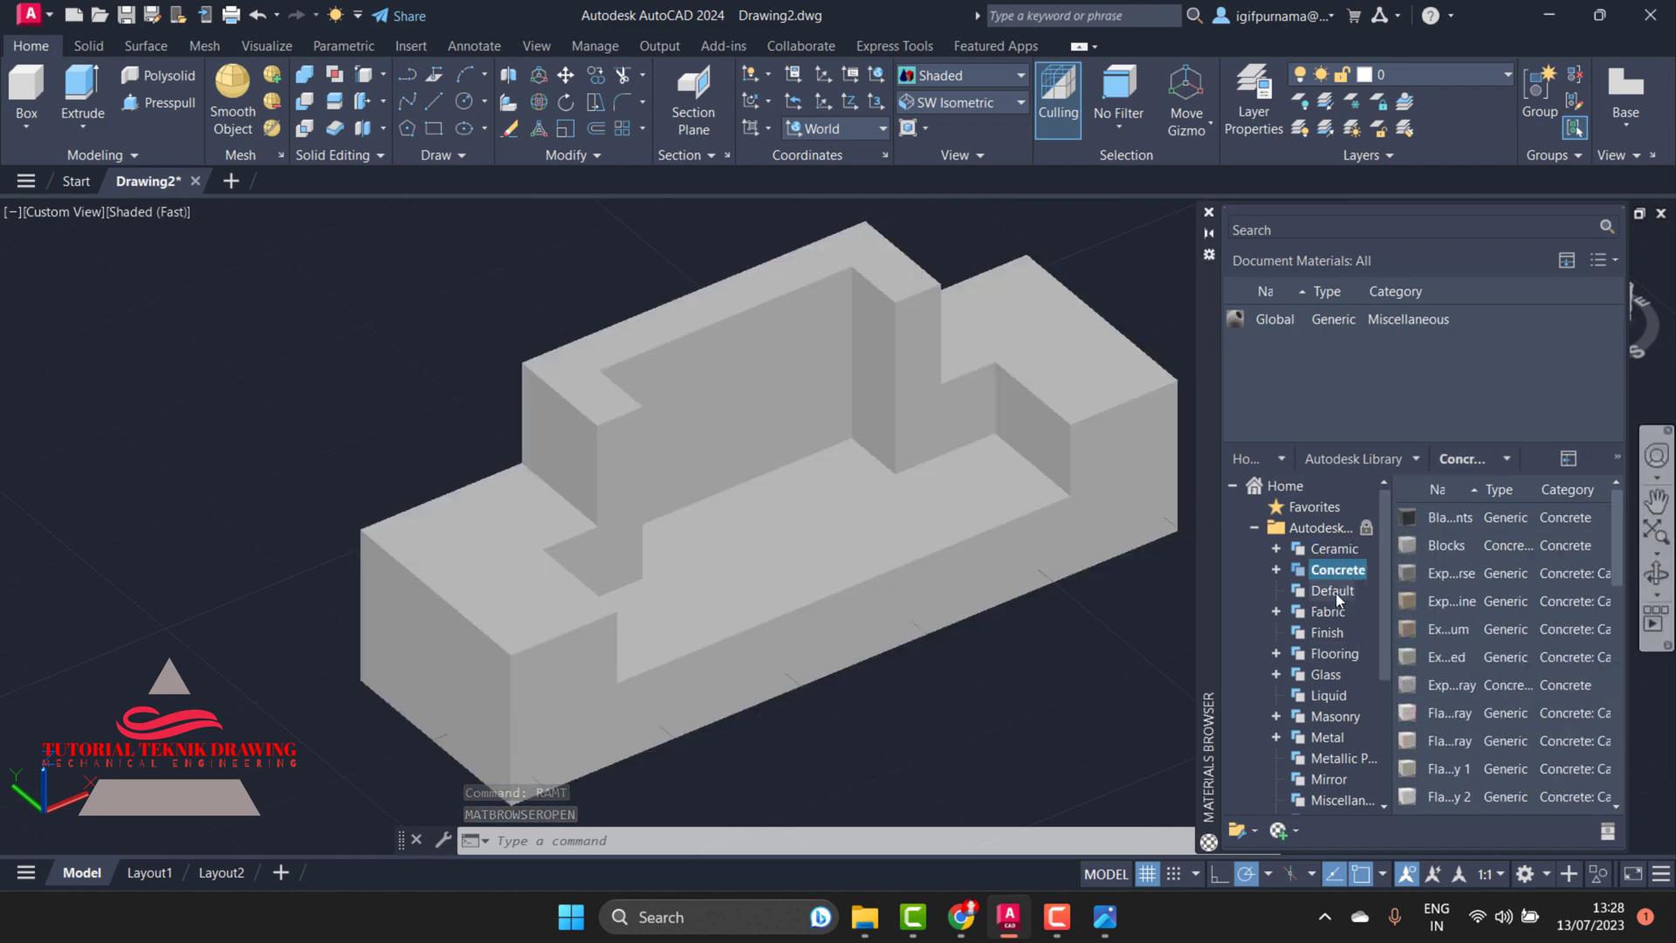
pyautogui.click(1335, 592)
pyautogui.click(1323, 672)
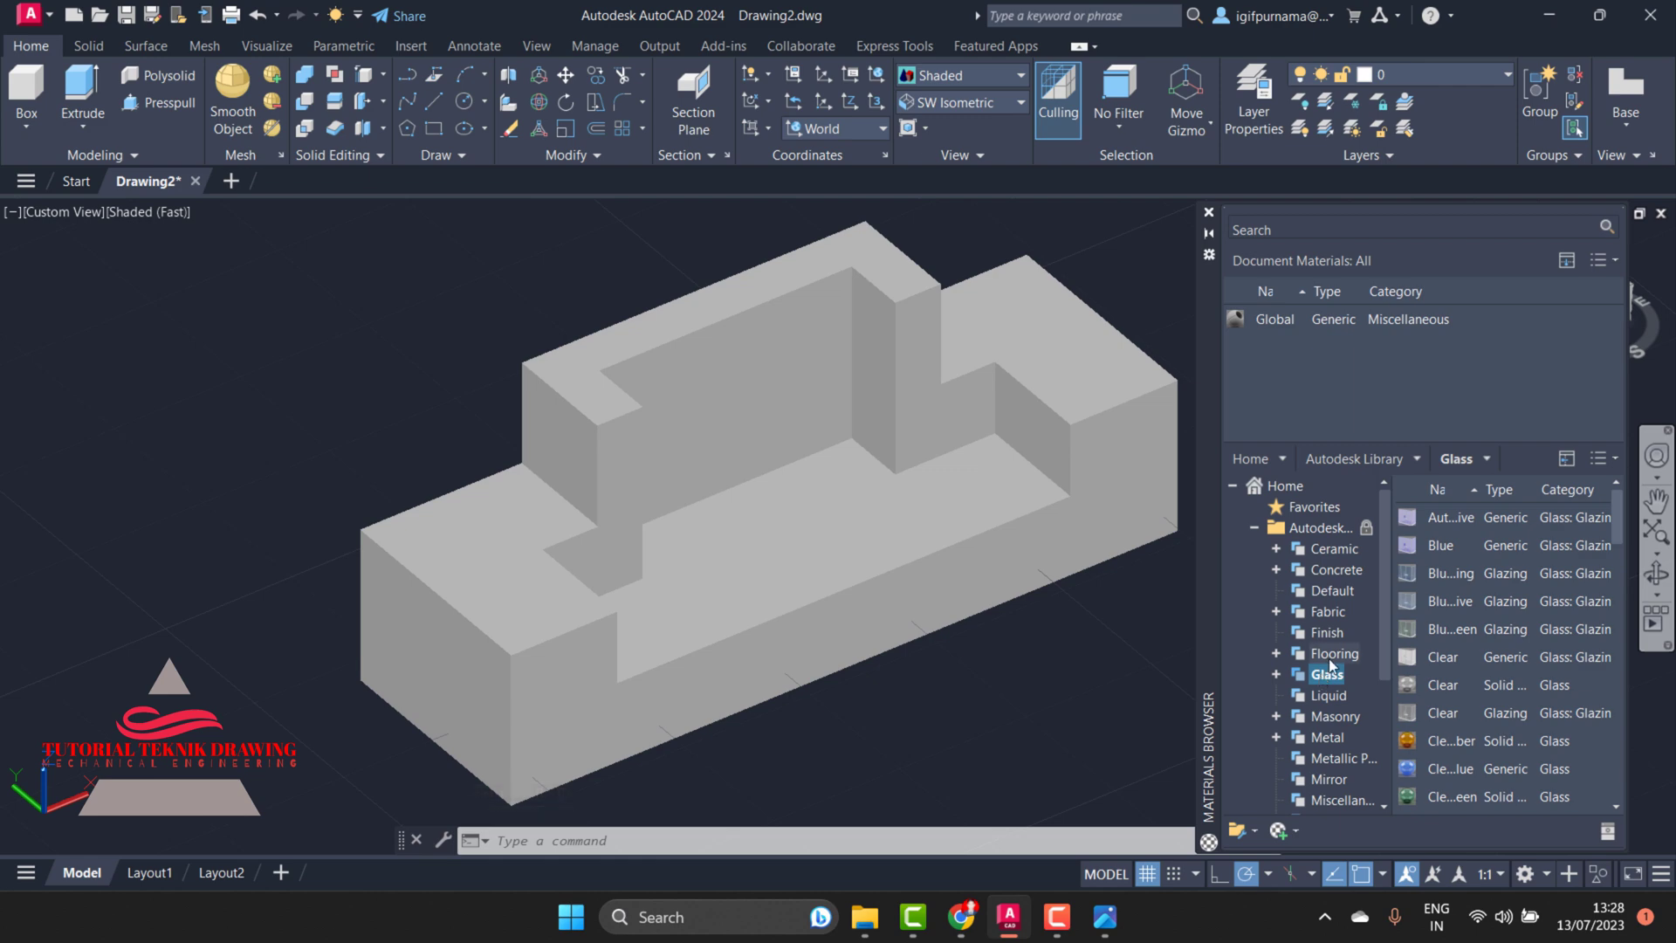
pyautogui.click(1329, 659)
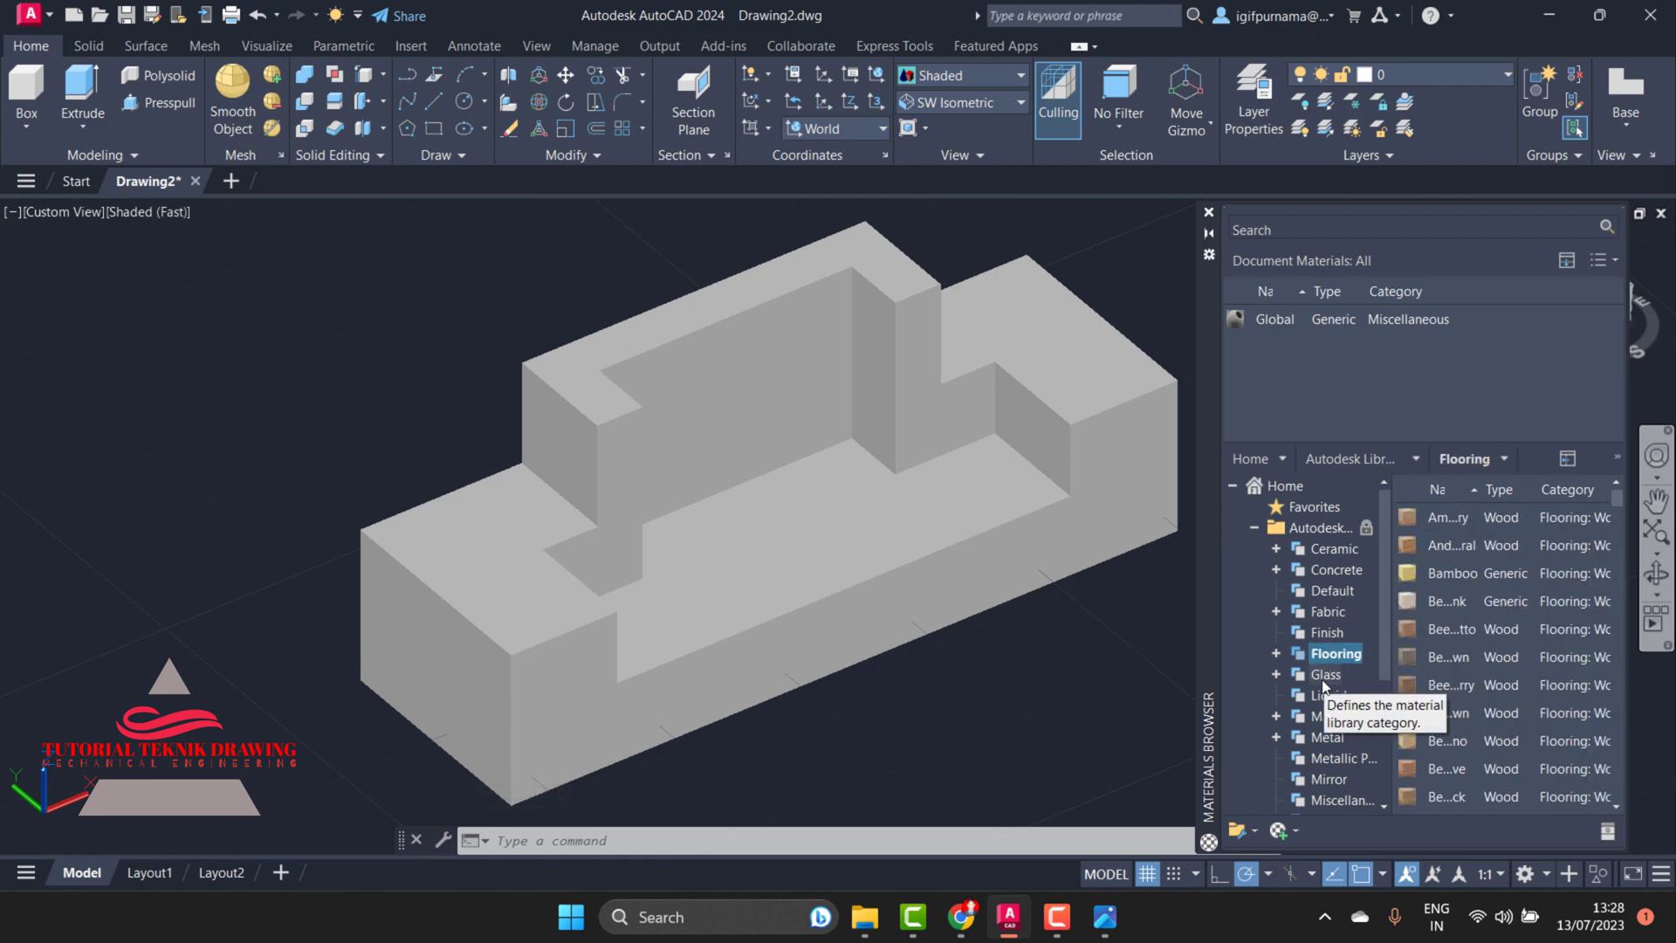
pyautogui.click(1320, 678)
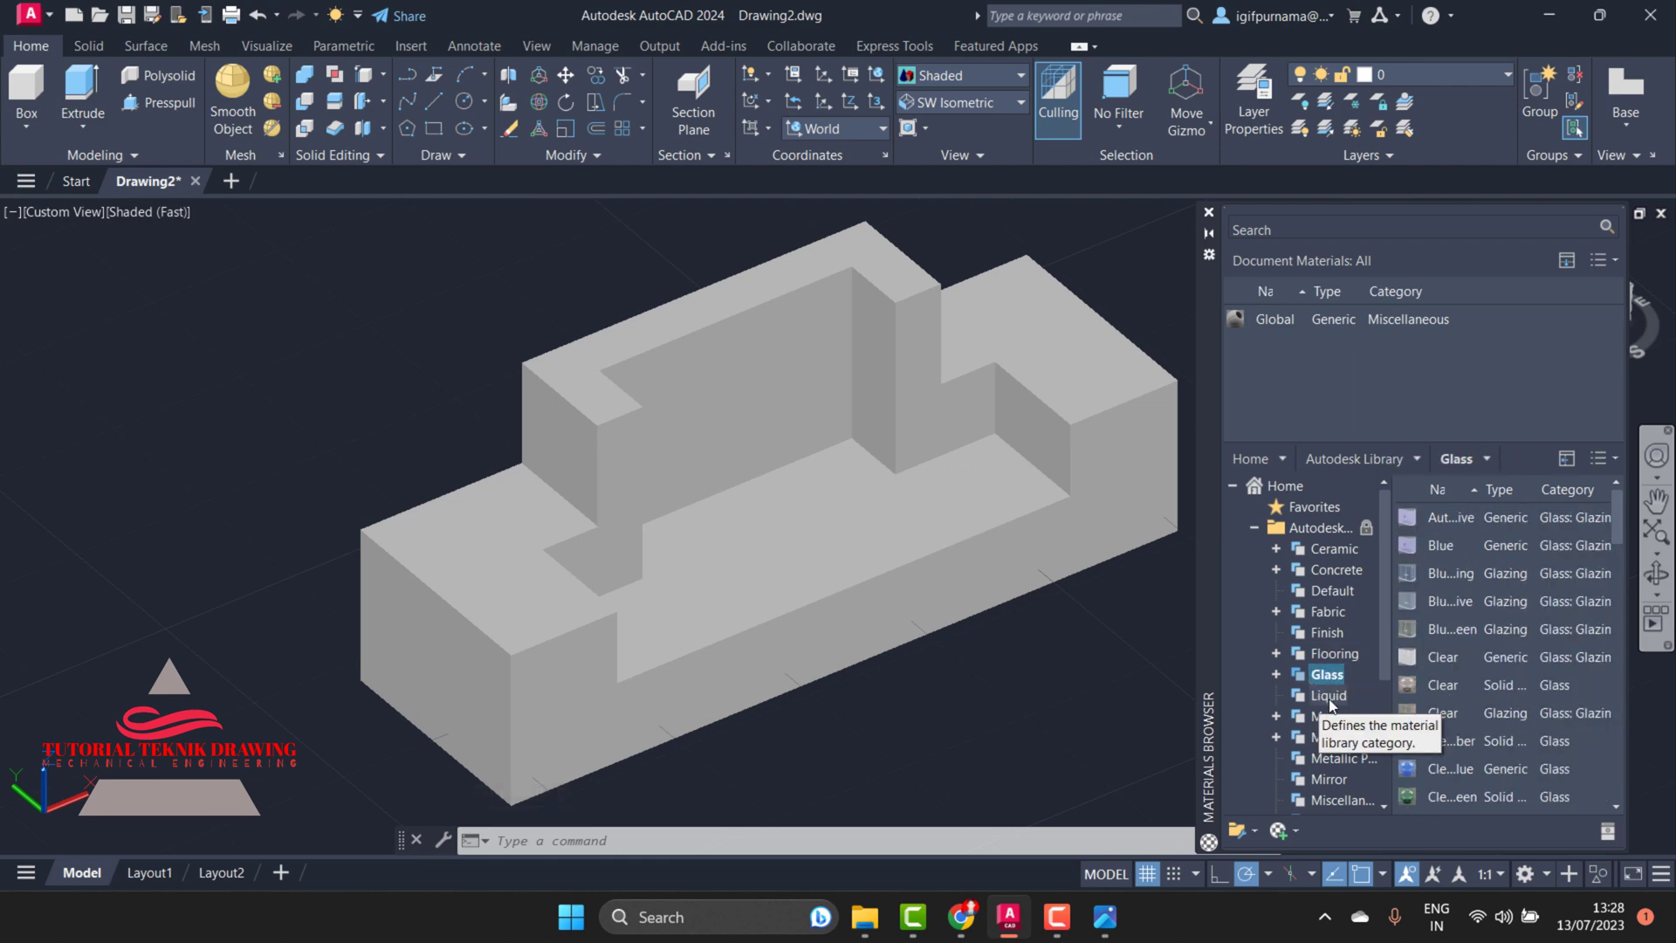
pyautogui.moveTo(1388, 610); pyautogui.dragTo(1379, 665)
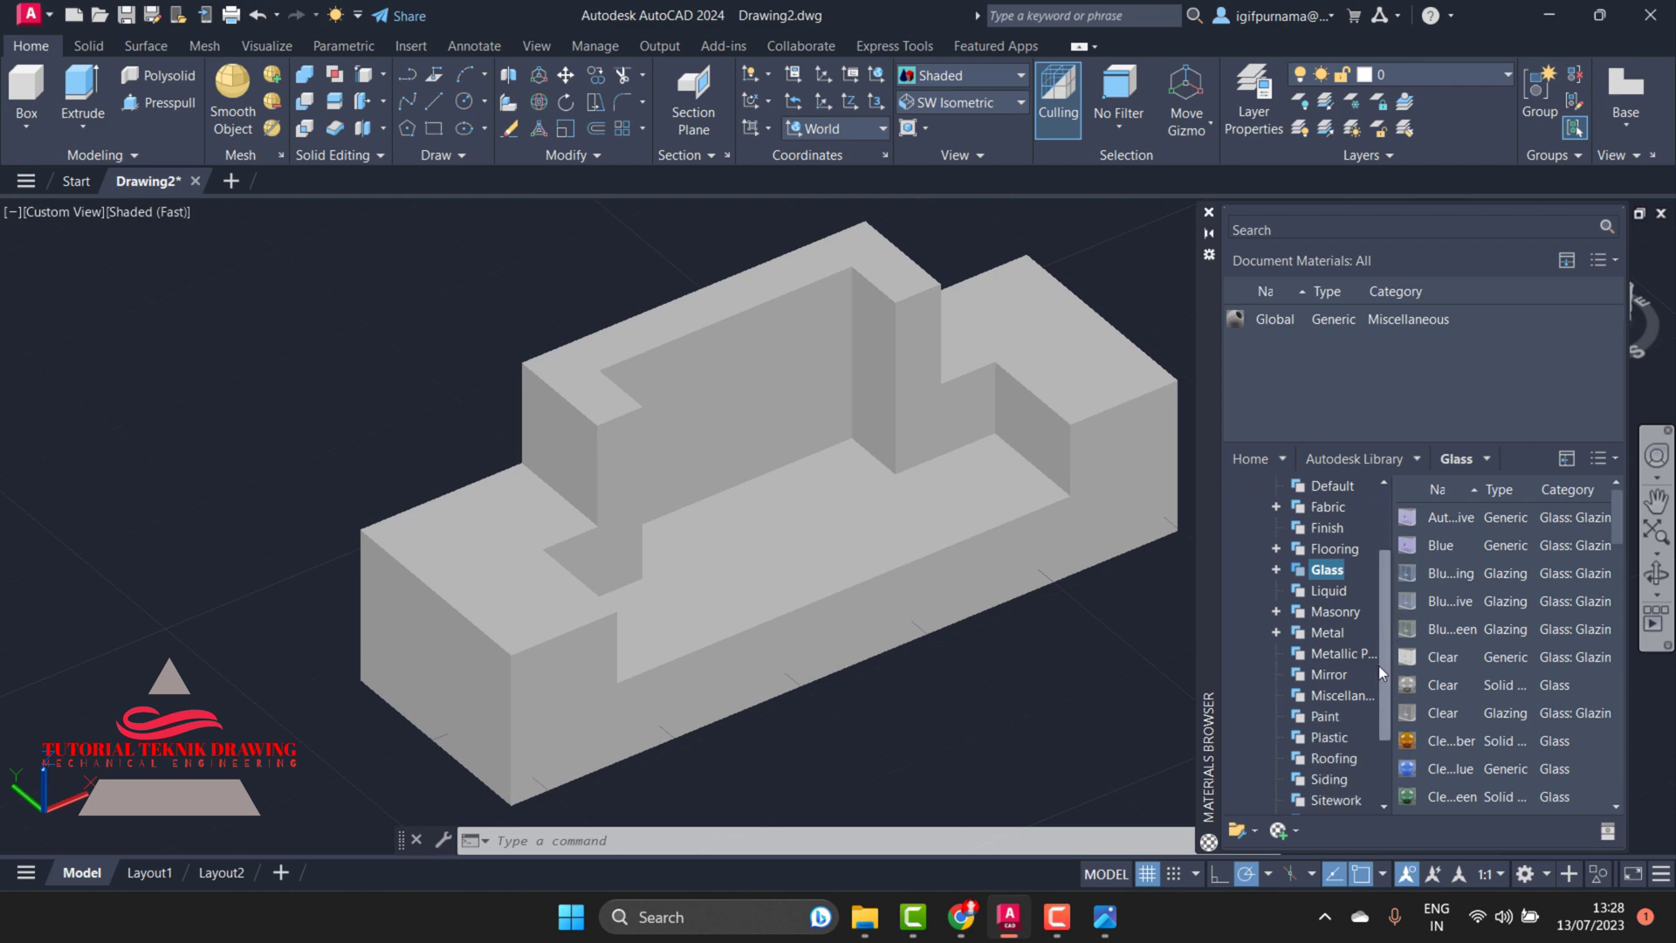
pyautogui.click(1341, 656)
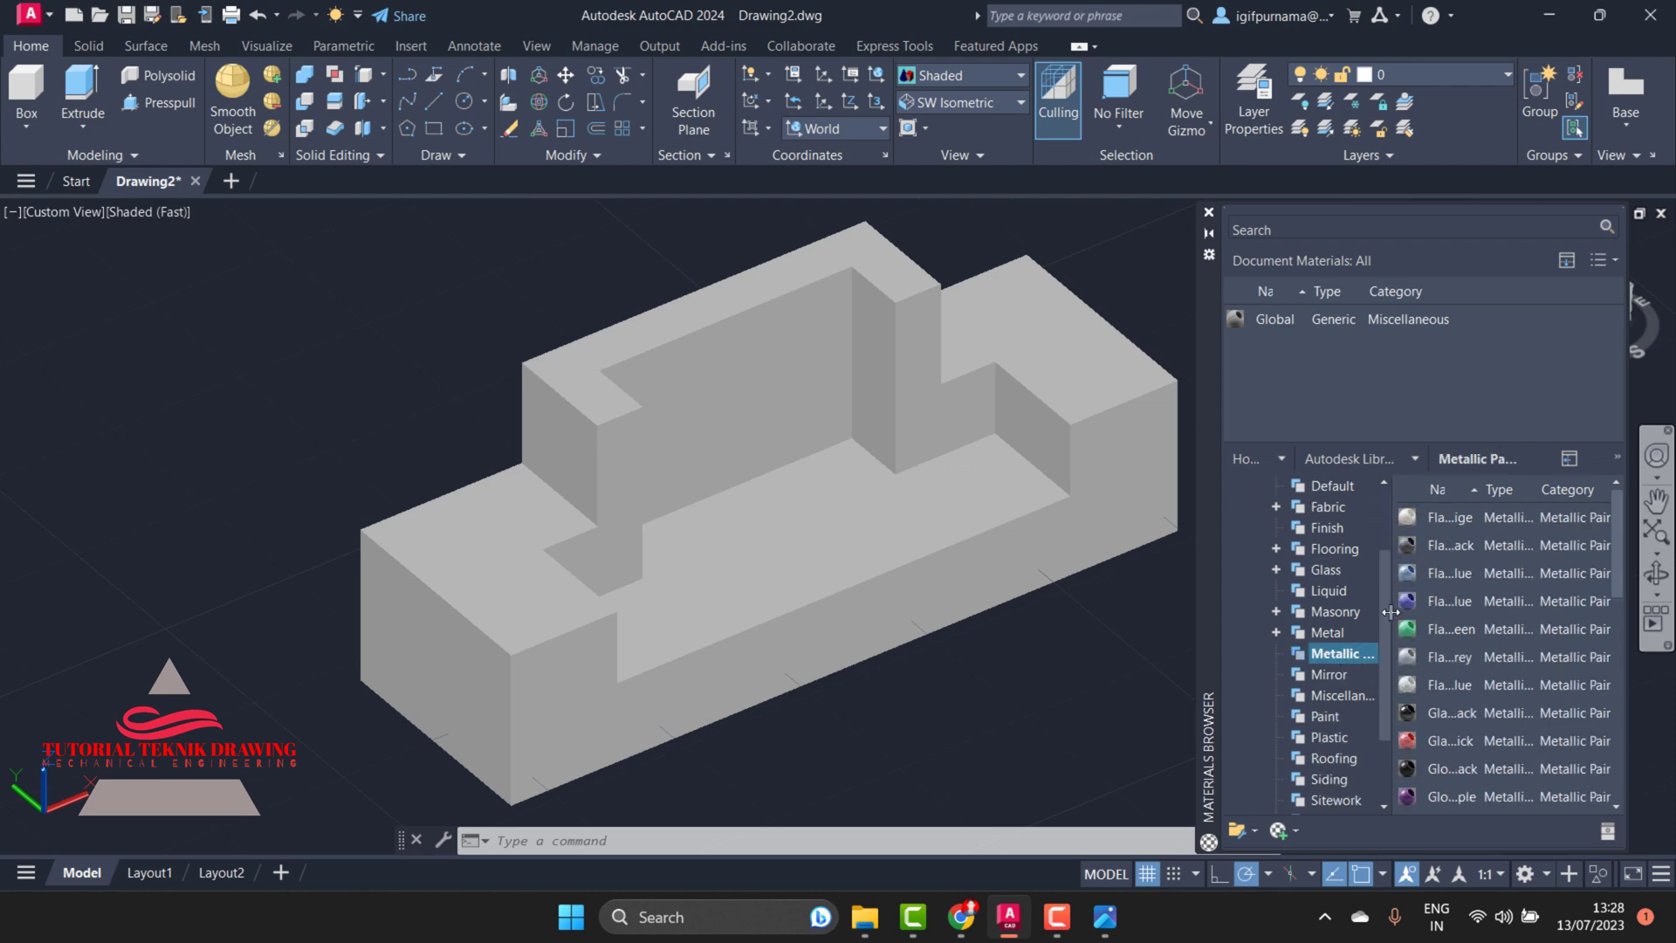
pyautogui.moveTo(1505, 740)
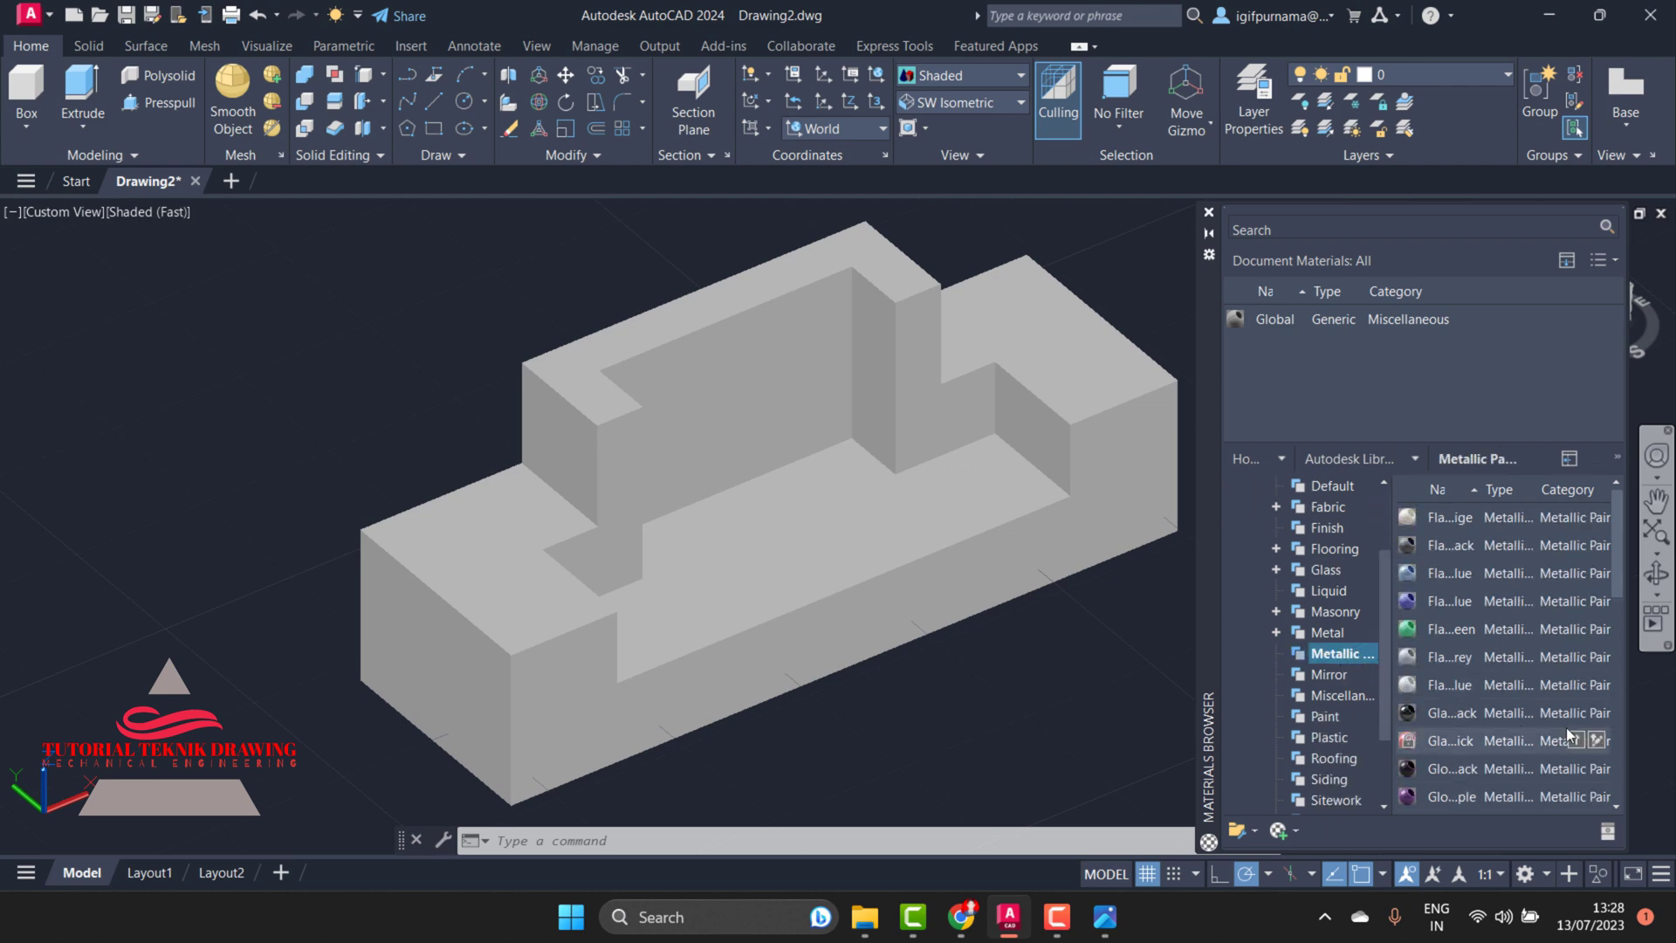
pyautogui.scroll(-1, 1409, 811)
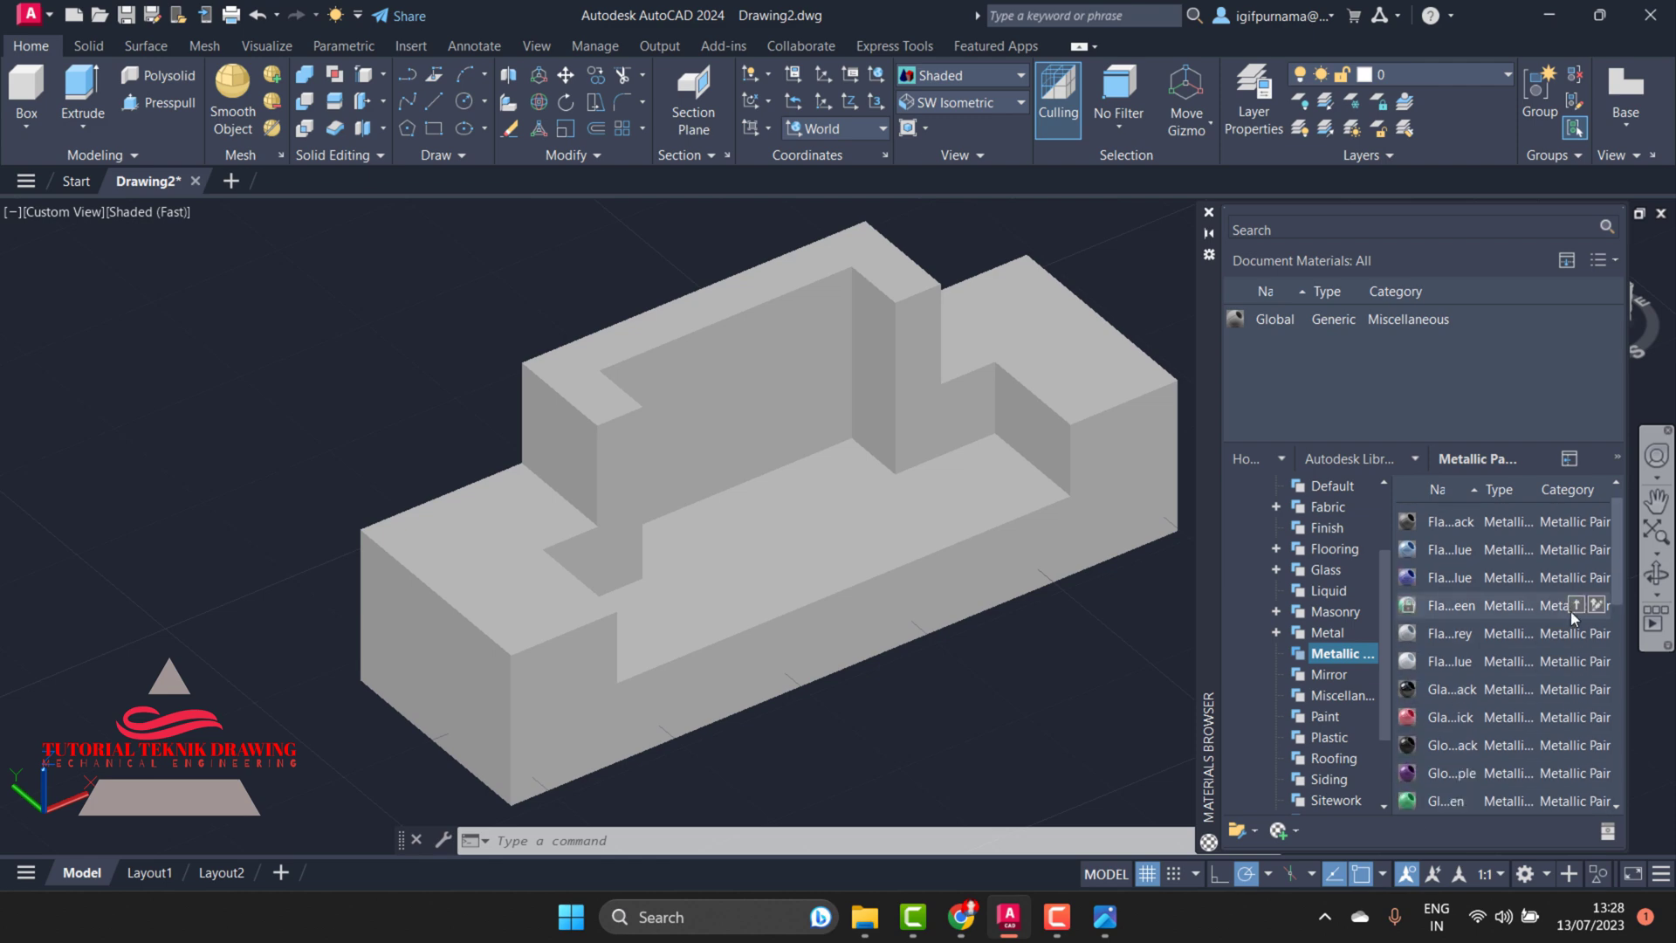
# Apply the green metallic paint to the solid and switch to the Realistic visual style
pyautogui.click(1575, 606)
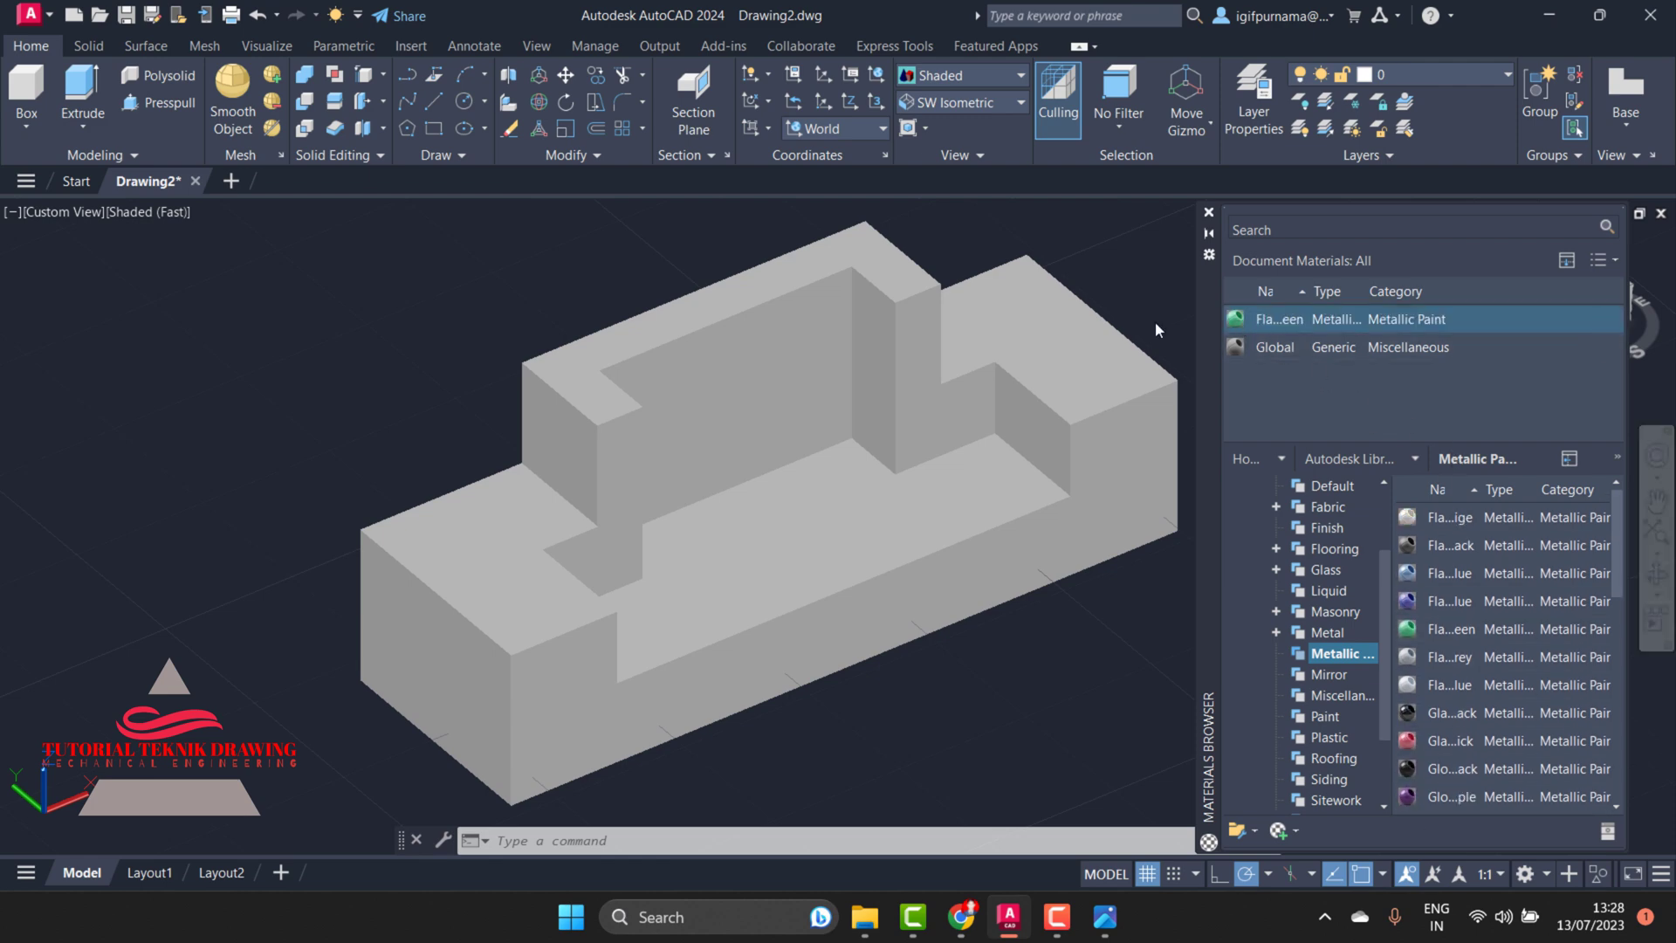
pyautogui.moveTo(1237, 319); pyautogui.dragTo(977, 430)
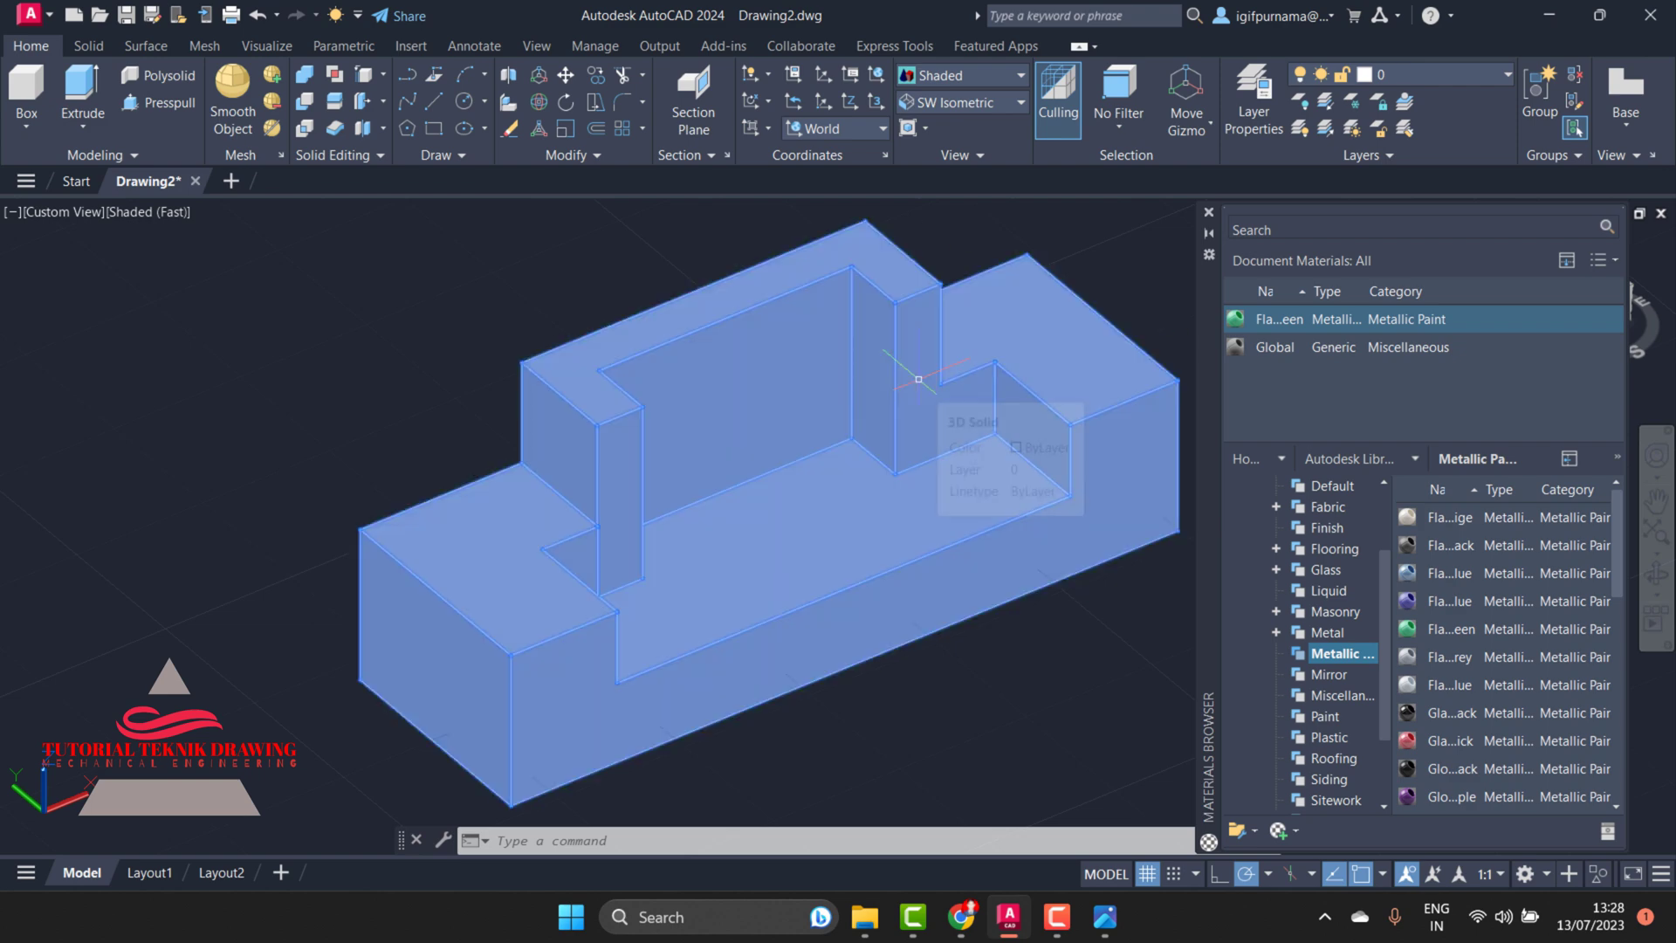
pyautogui.click(961, 69)
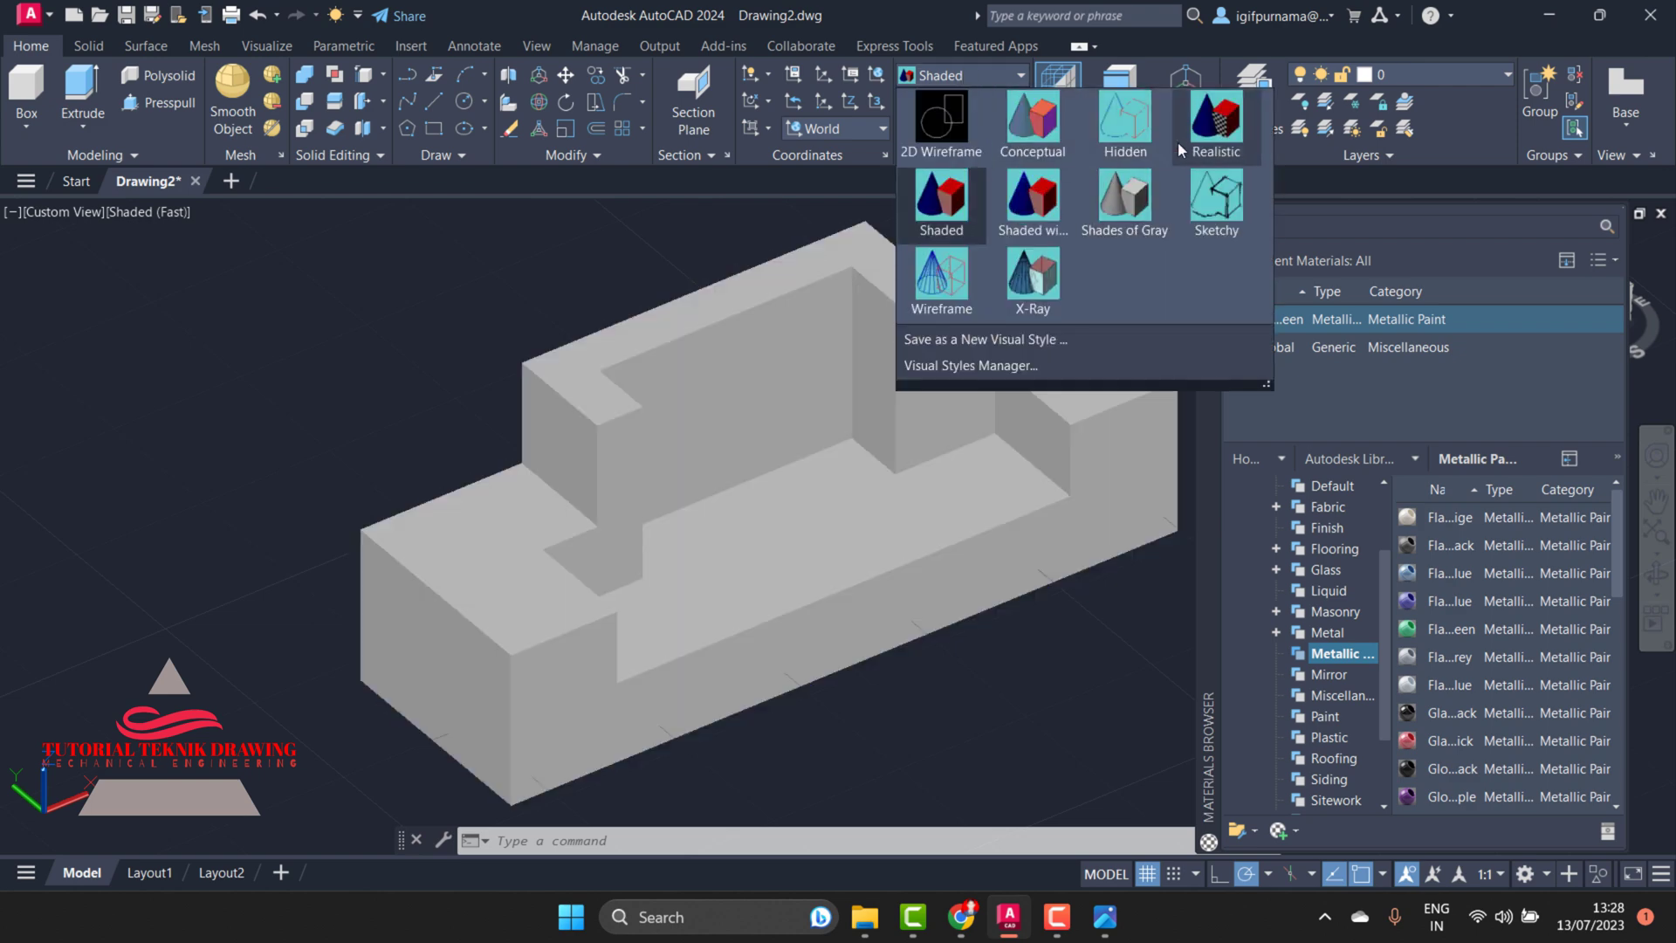
pyautogui.click(1215, 122)
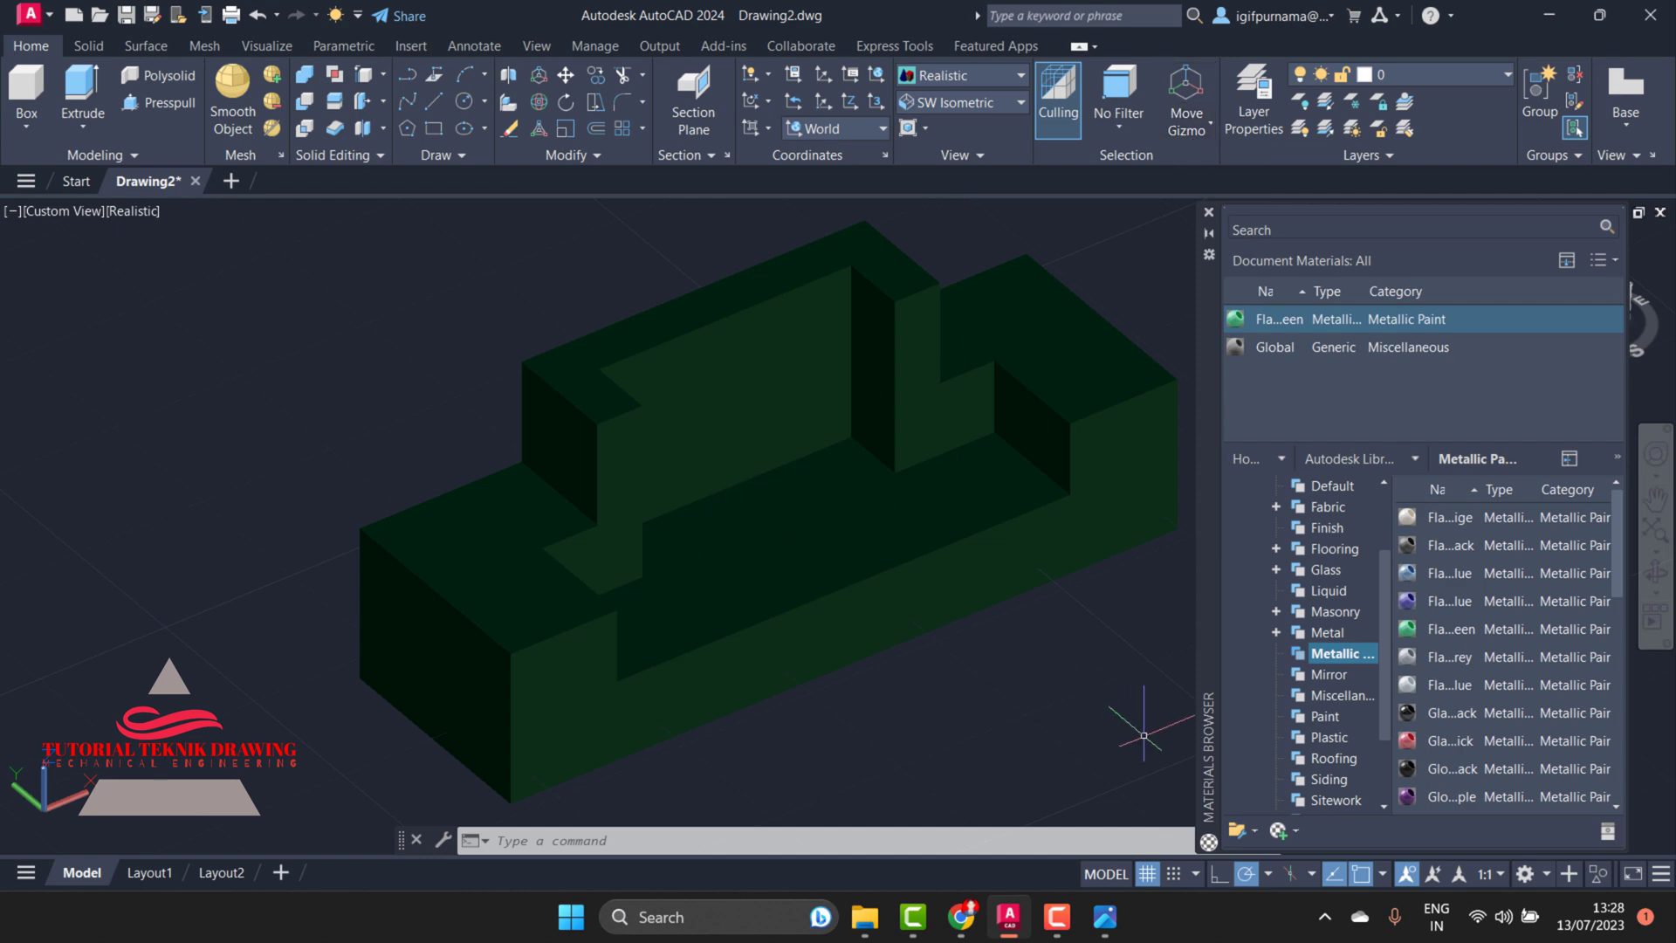
pyautogui.click(425, 45)
pyautogui.click(410, 46)
# Turn on sunlight and the render environment with a custom background
pyautogui.click(344, 45)
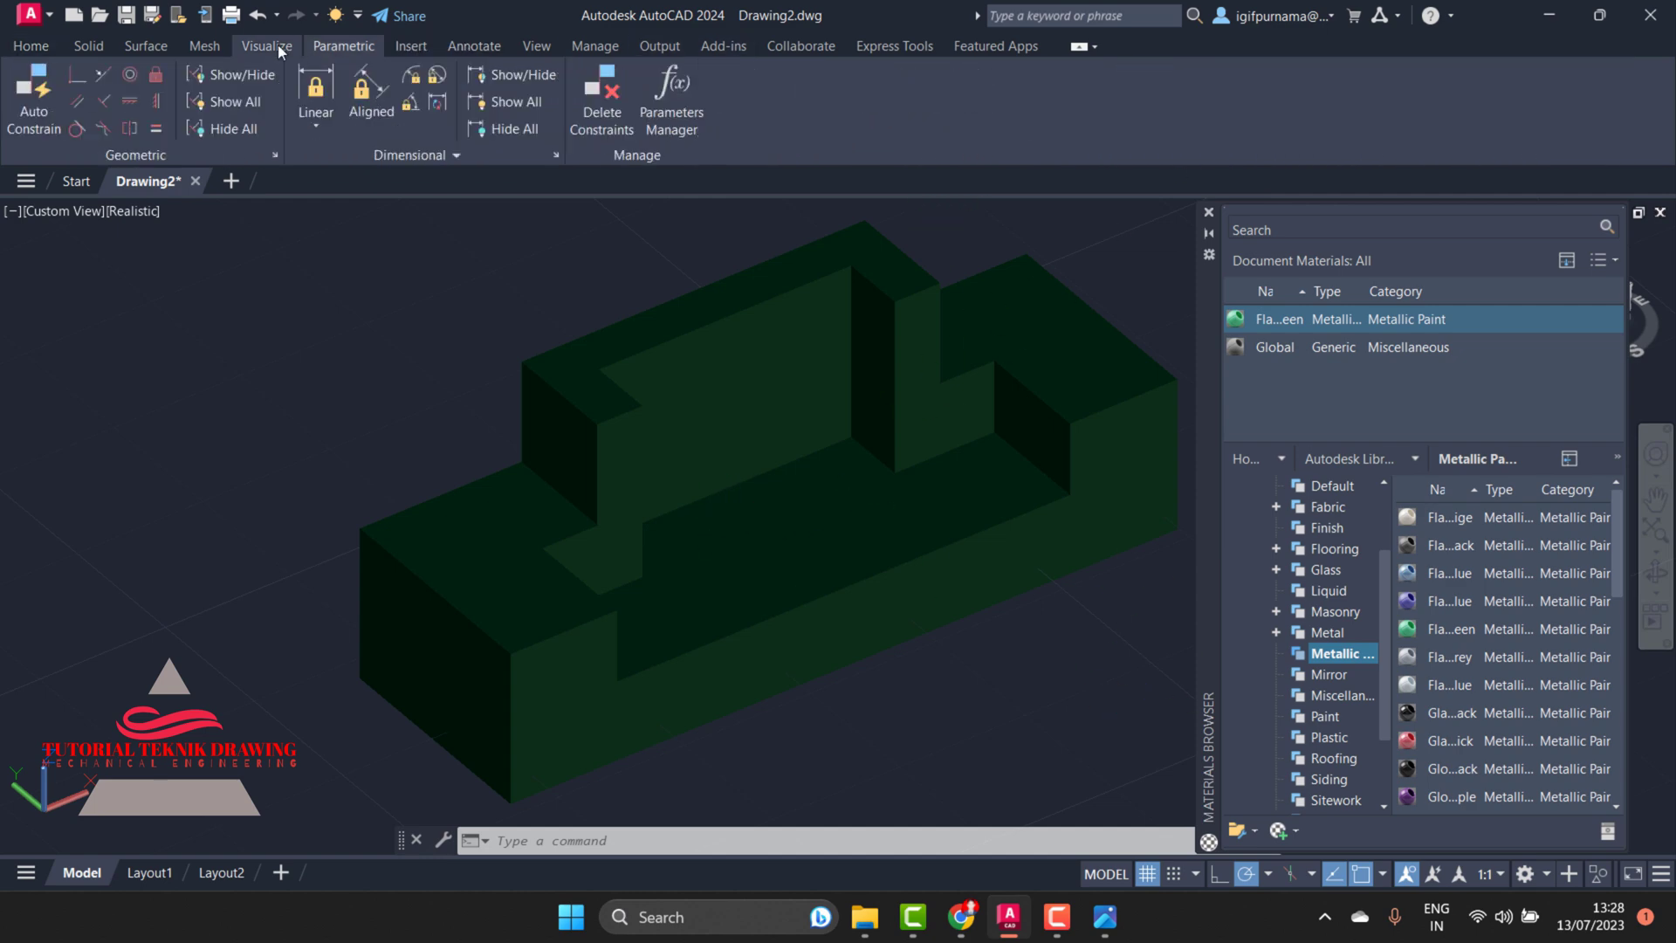
pyautogui.click(278, 45)
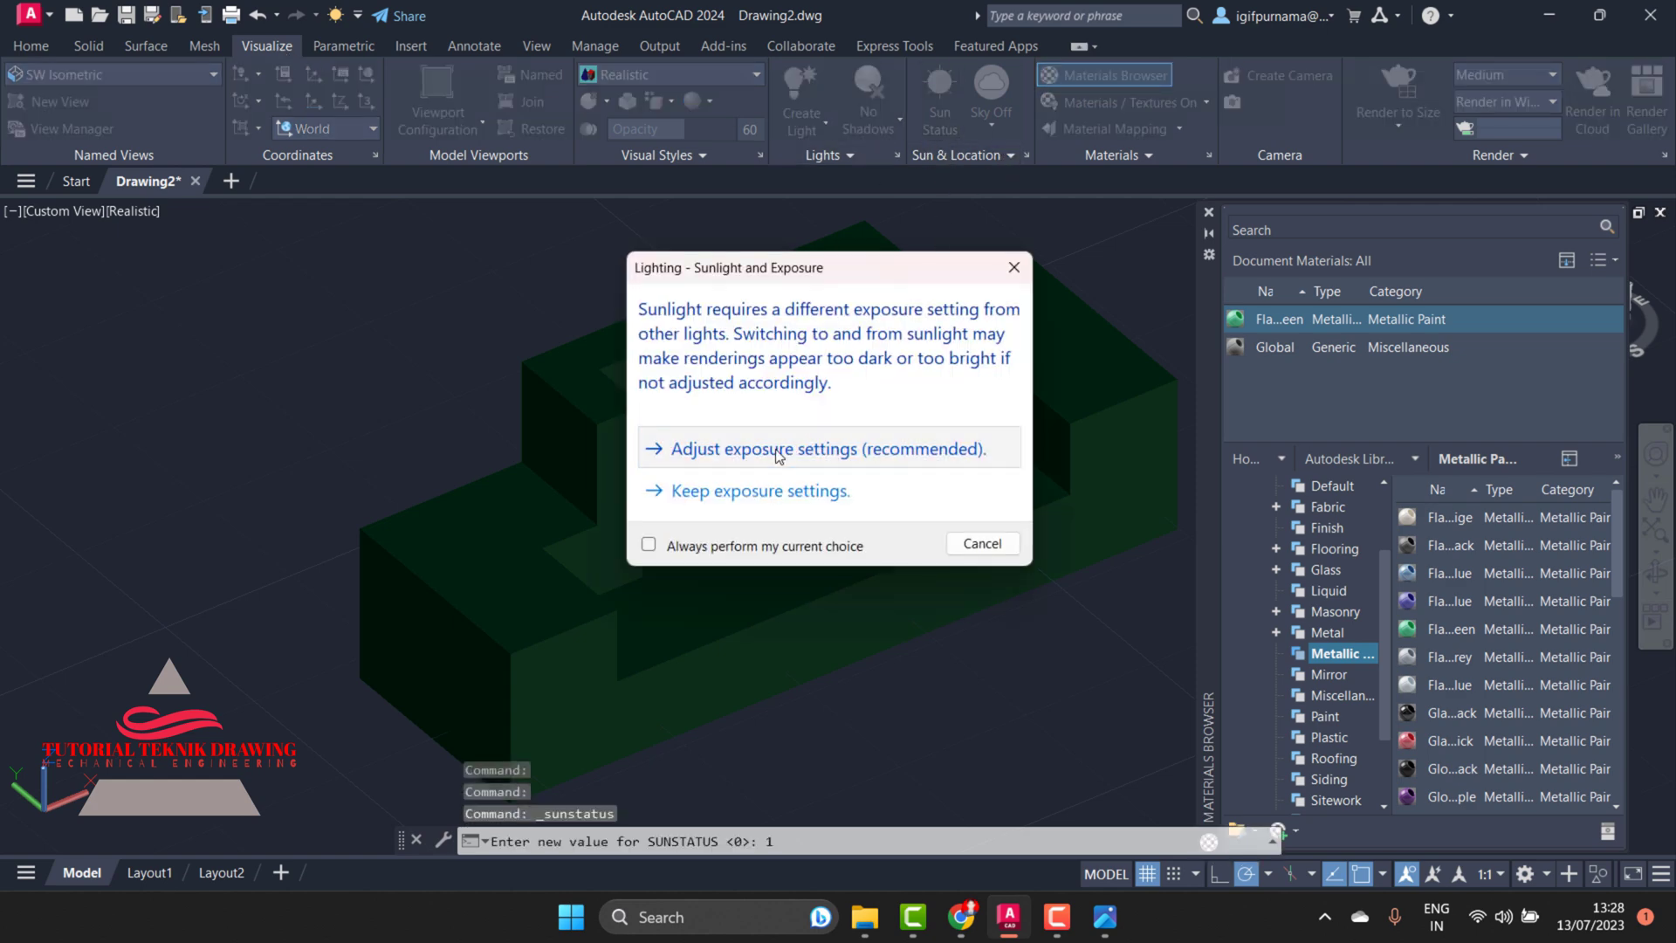
pyautogui.click(775, 451)
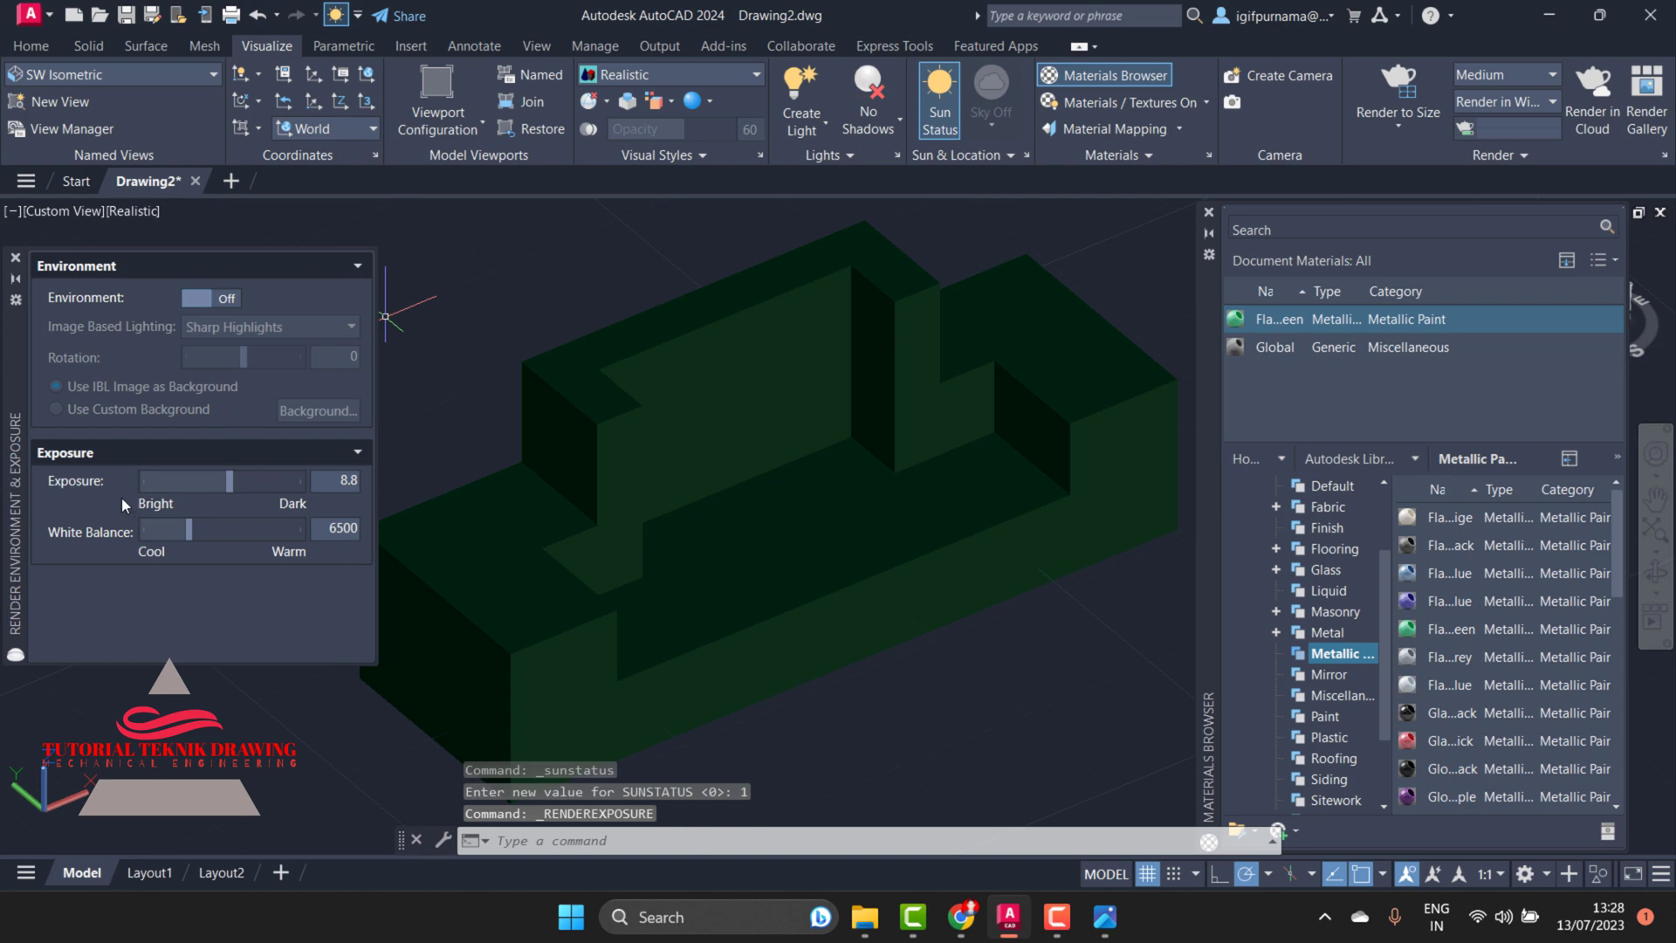
pyautogui.click(229, 299)
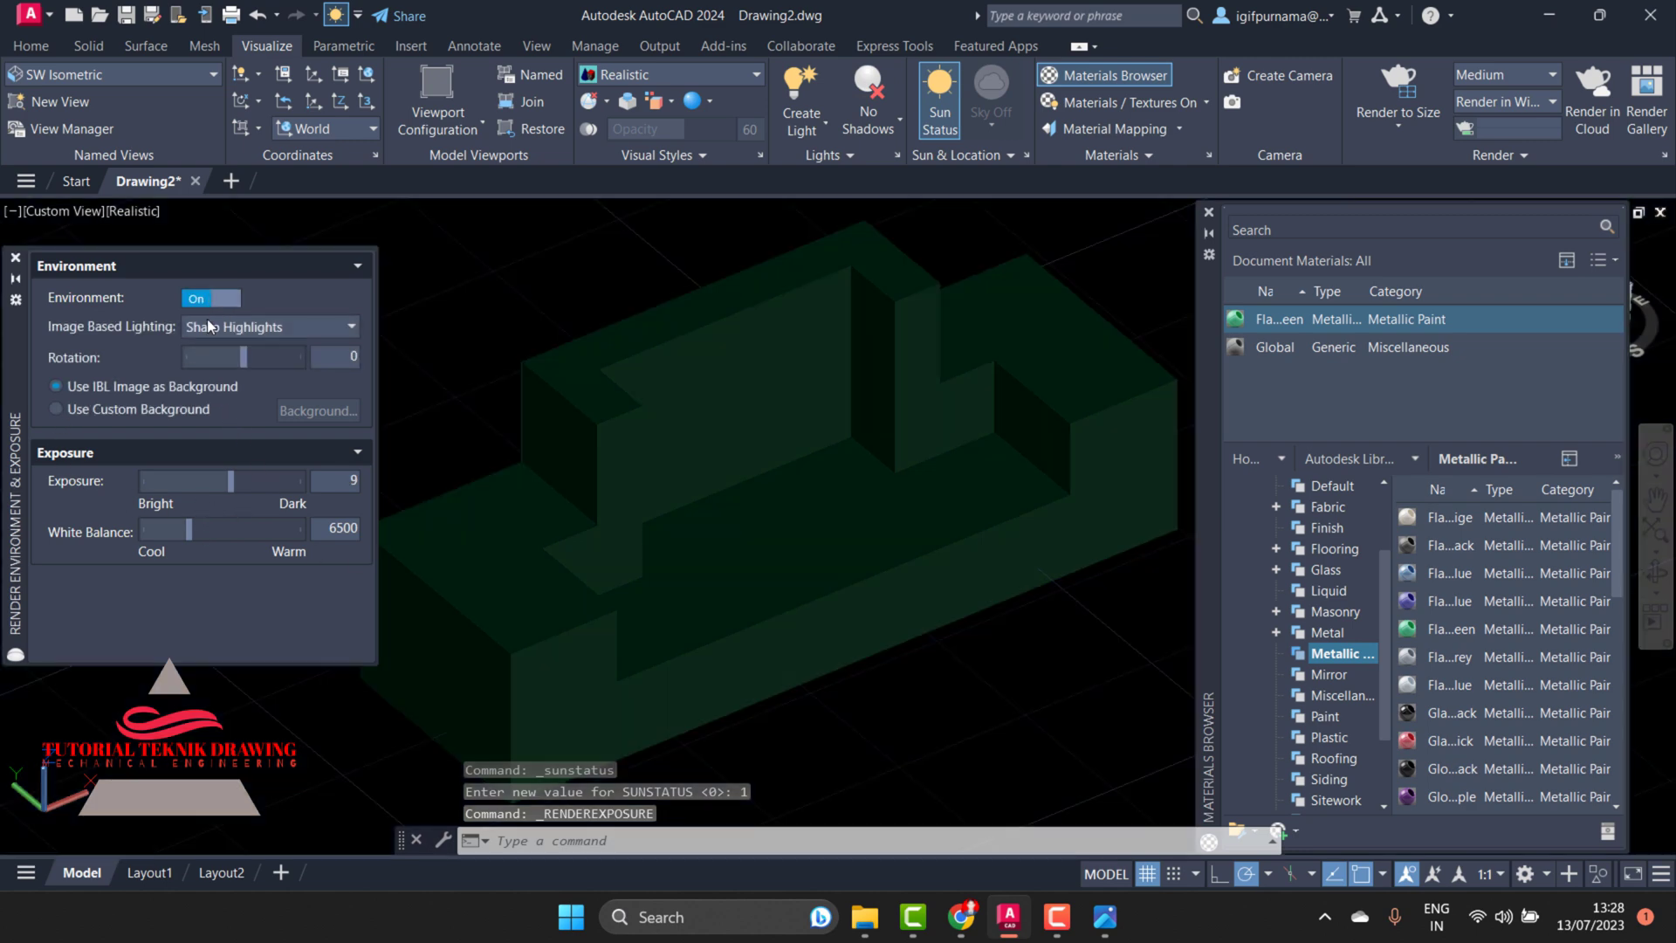
pyautogui.click(55, 408)
# Set the background to a solid near-white colour (RGB 250,250,255)
pyautogui.click(298, 411)
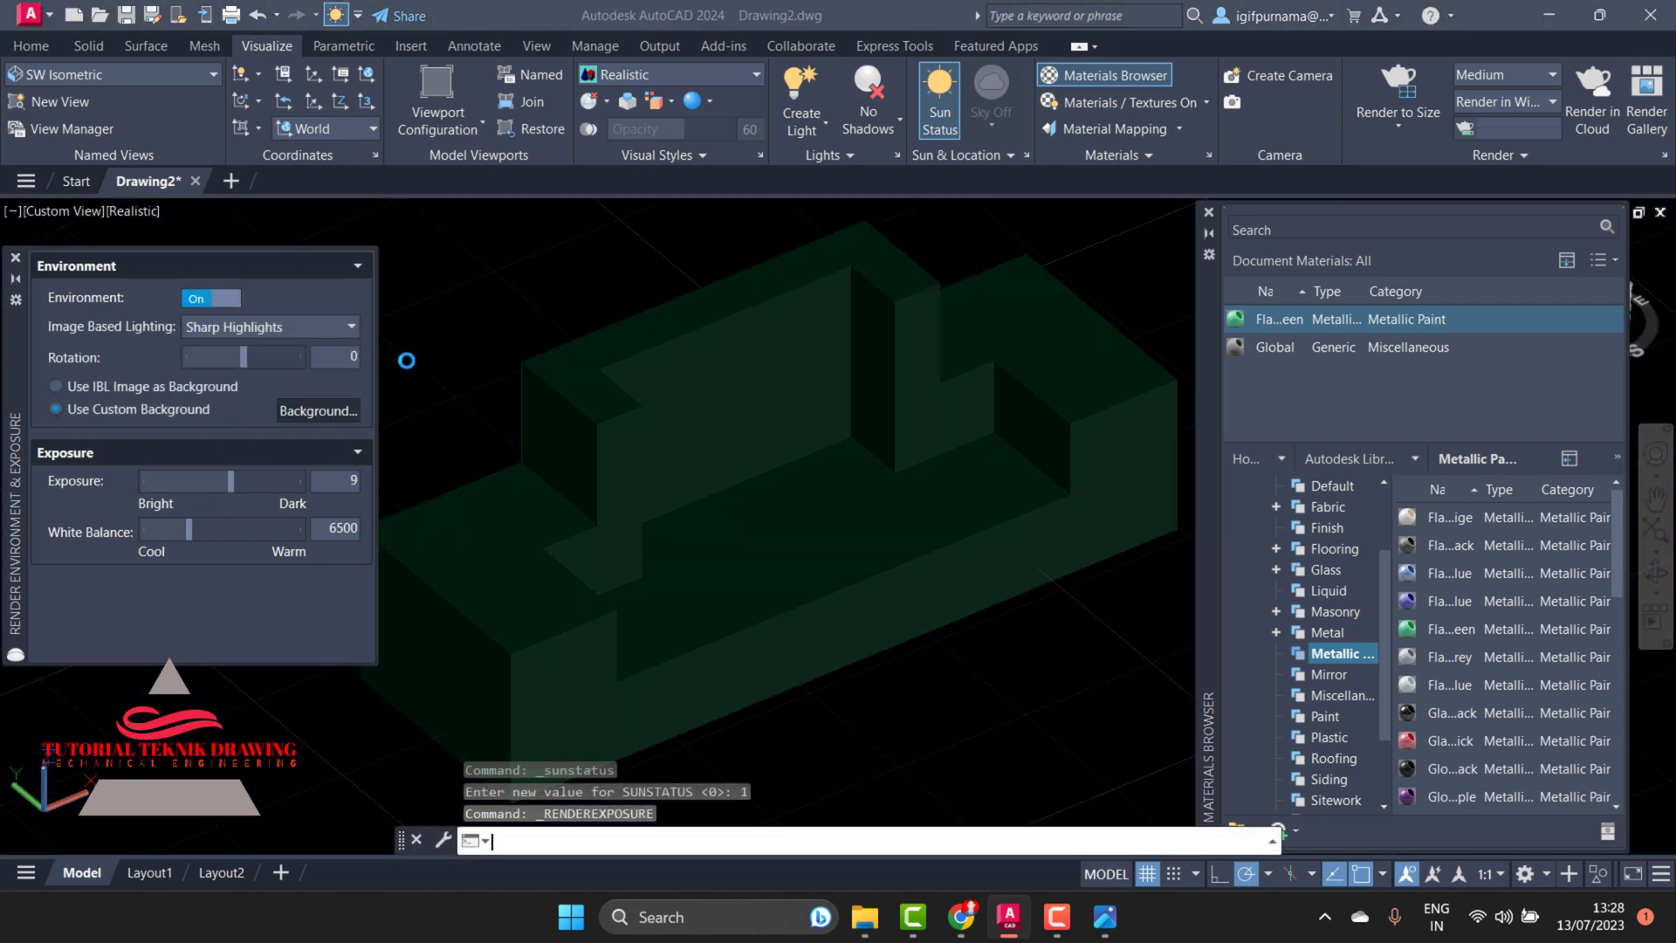
pyautogui.click(780, 291)
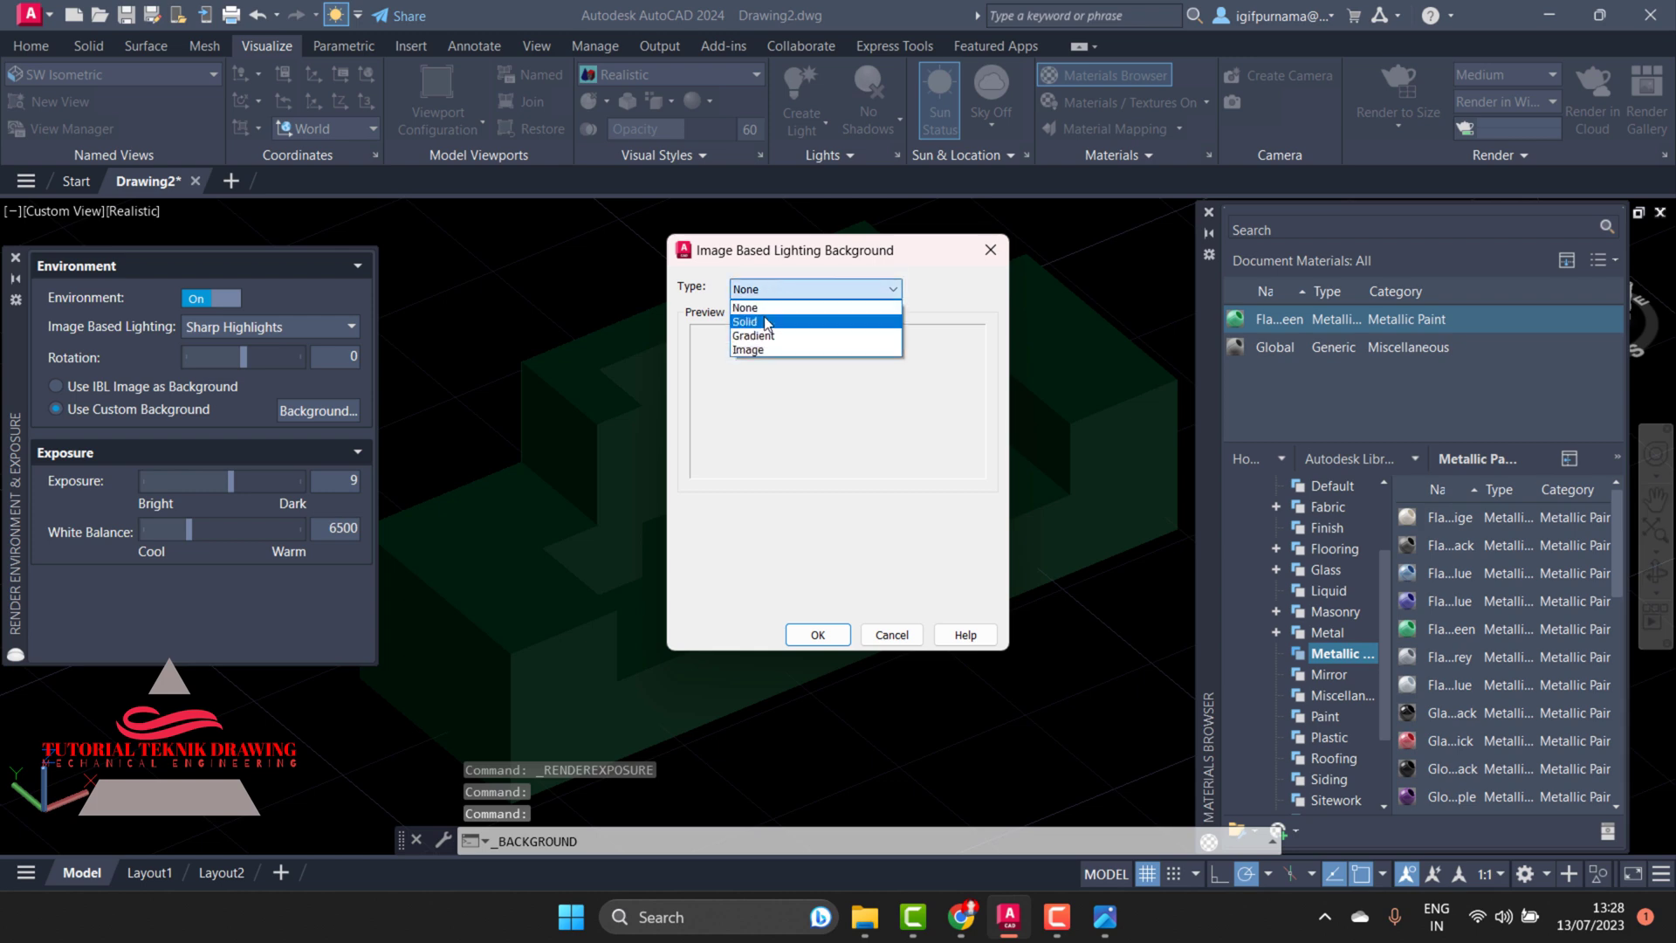
pyautogui.click(765, 329)
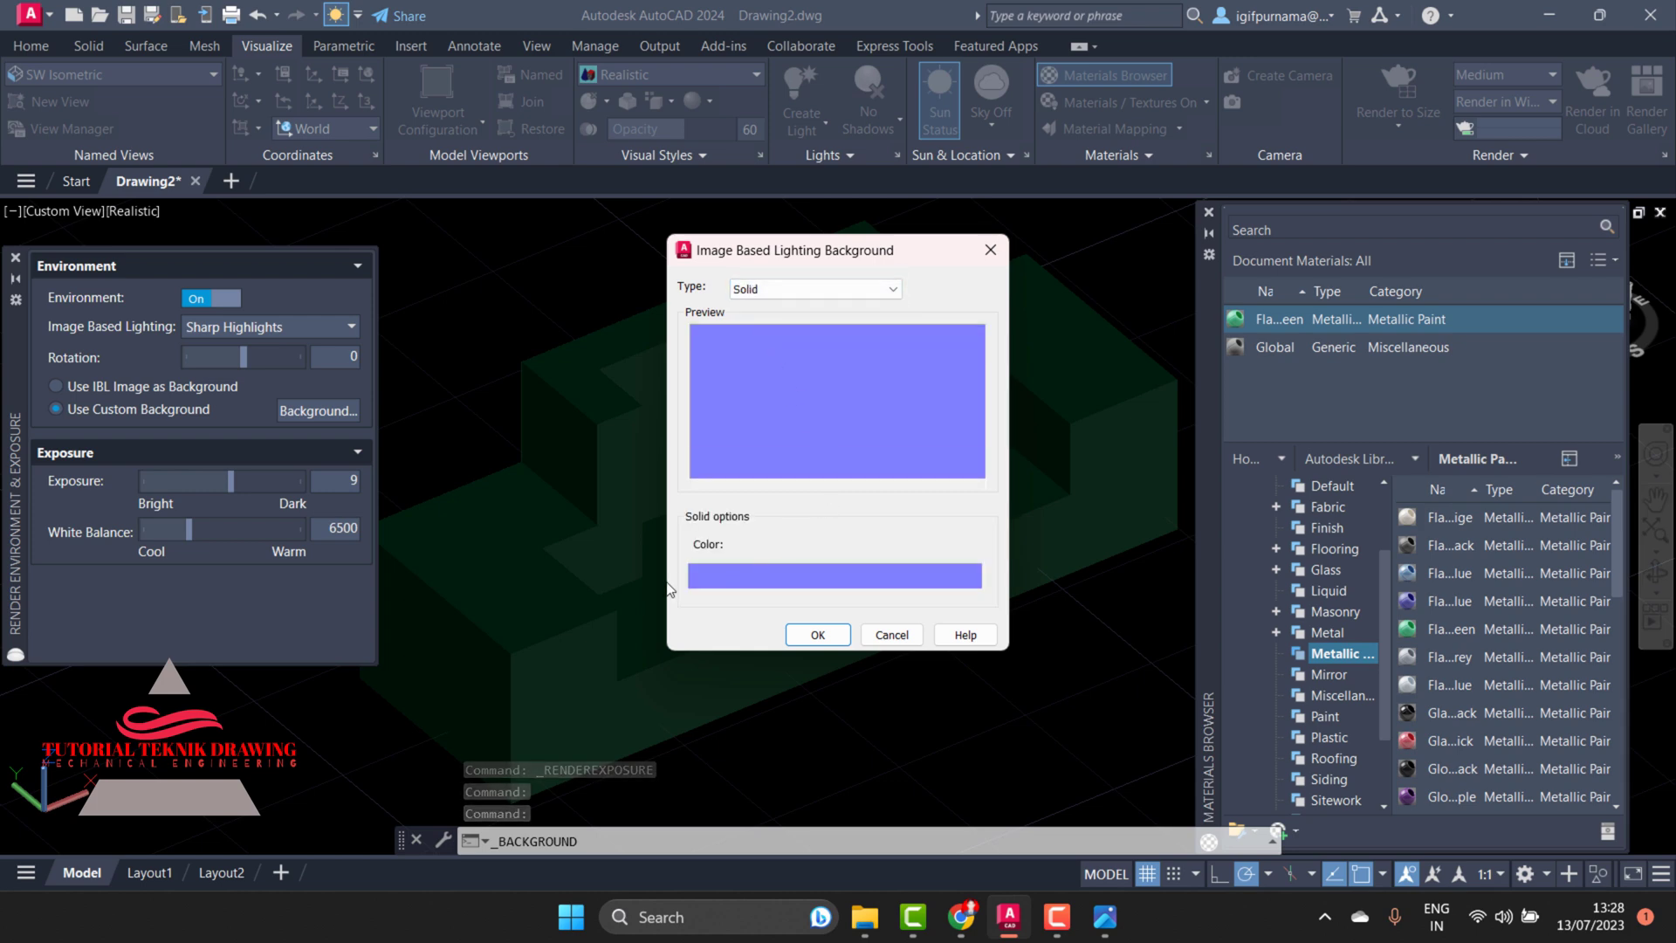
pyautogui.click(744, 579)
pyautogui.moveTo(890, 406); pyautogui.dragTo(909, 330)
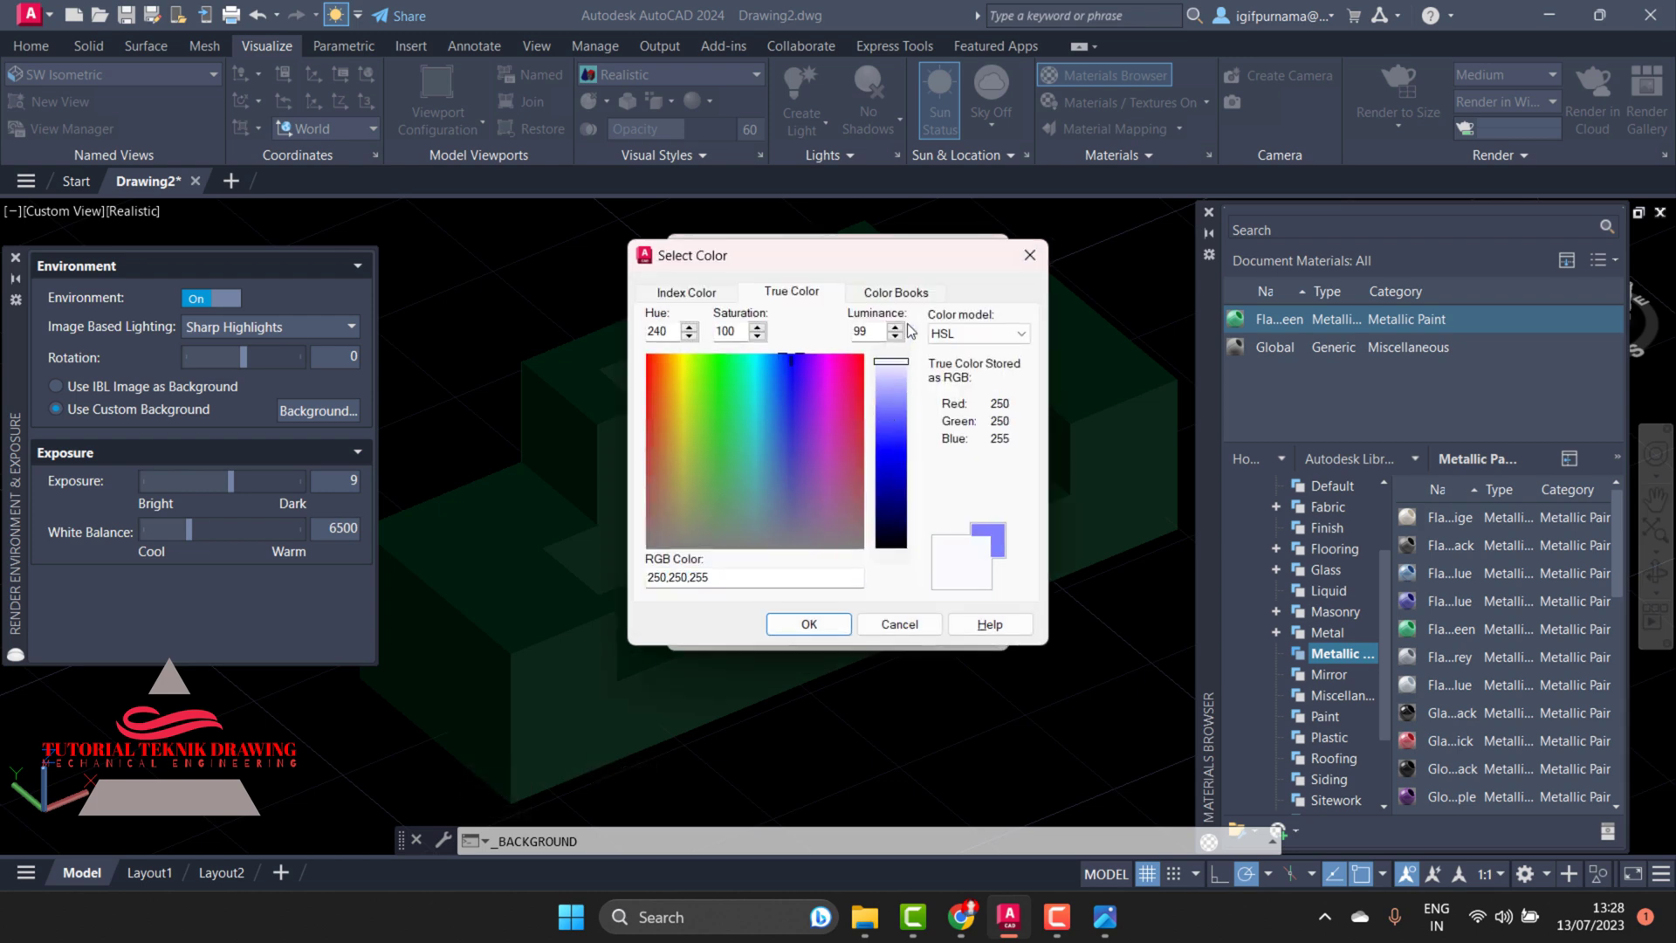
pyautogui.click(809, 624)
pyautogui.click(816, 635)
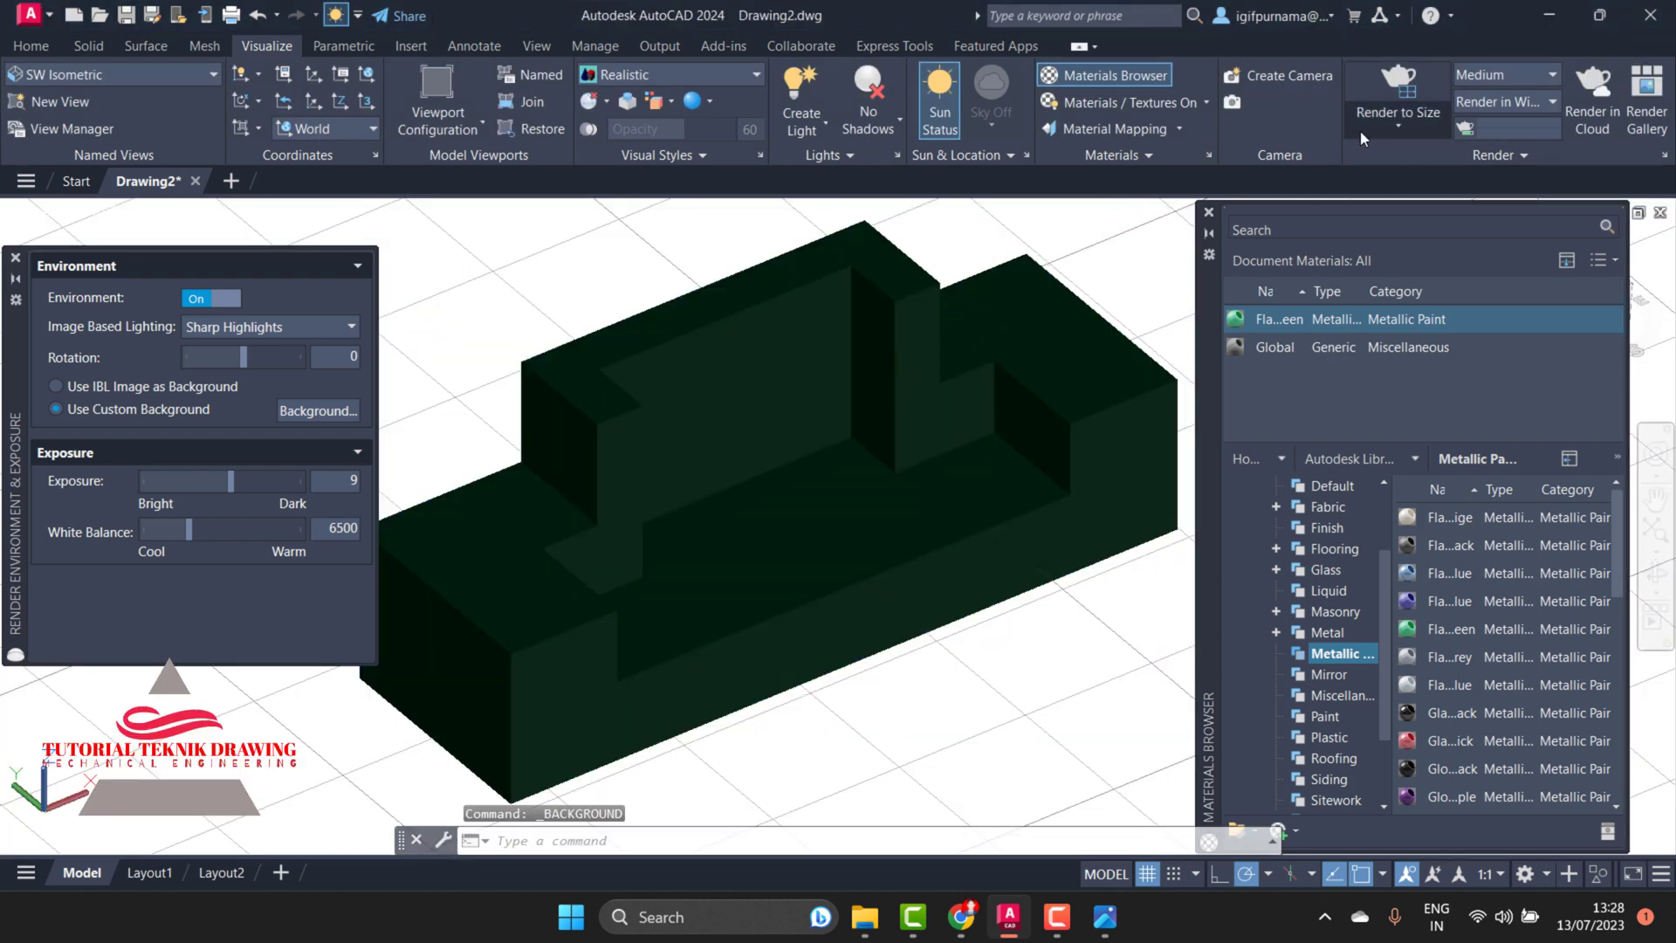
# Render the green block at 3300 x 2550 px and zoom the render view to 25%
pyautogui.click(1360, 129)
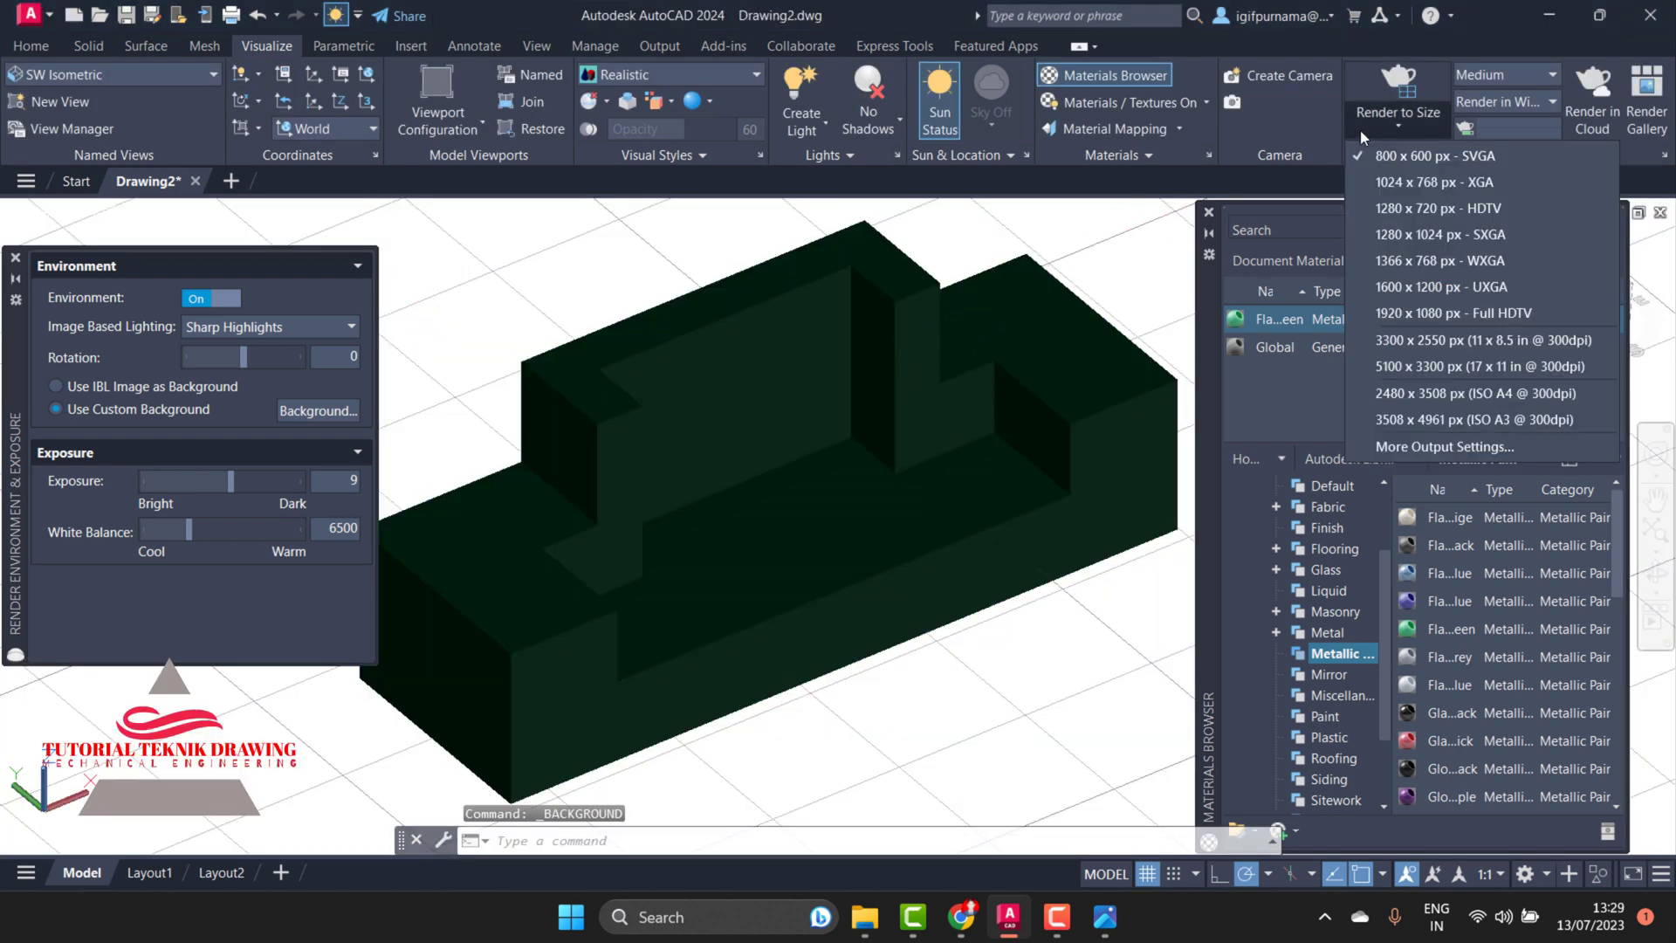
pyautogui.click(1396, 348)
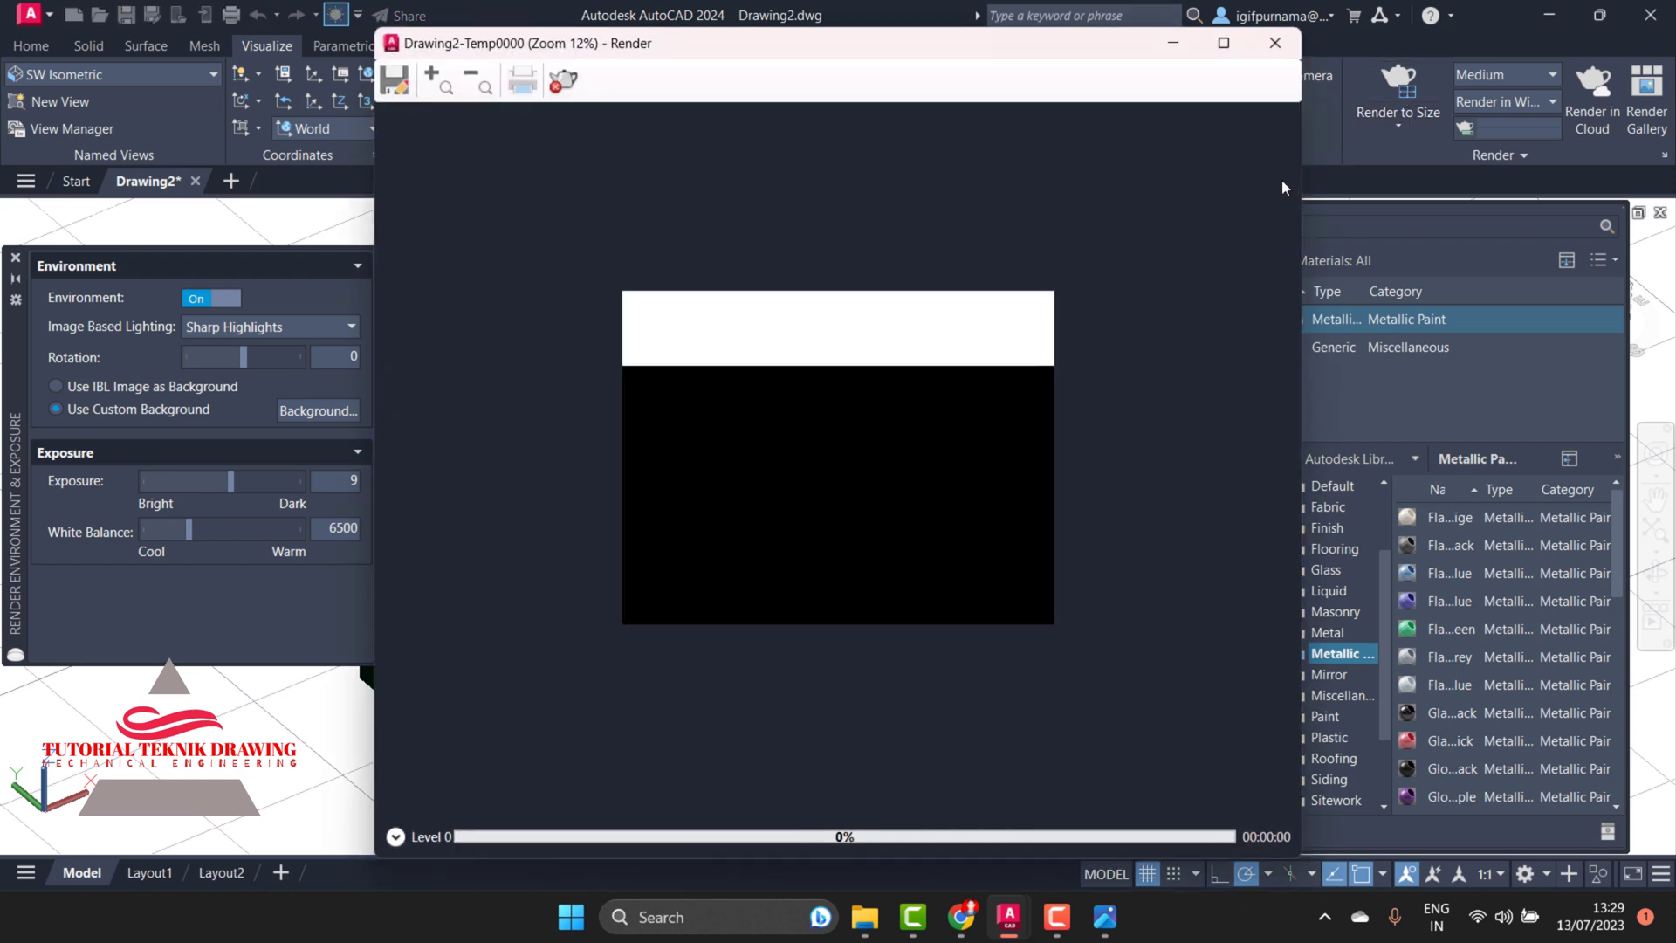
pyautogui.click(442, 84)
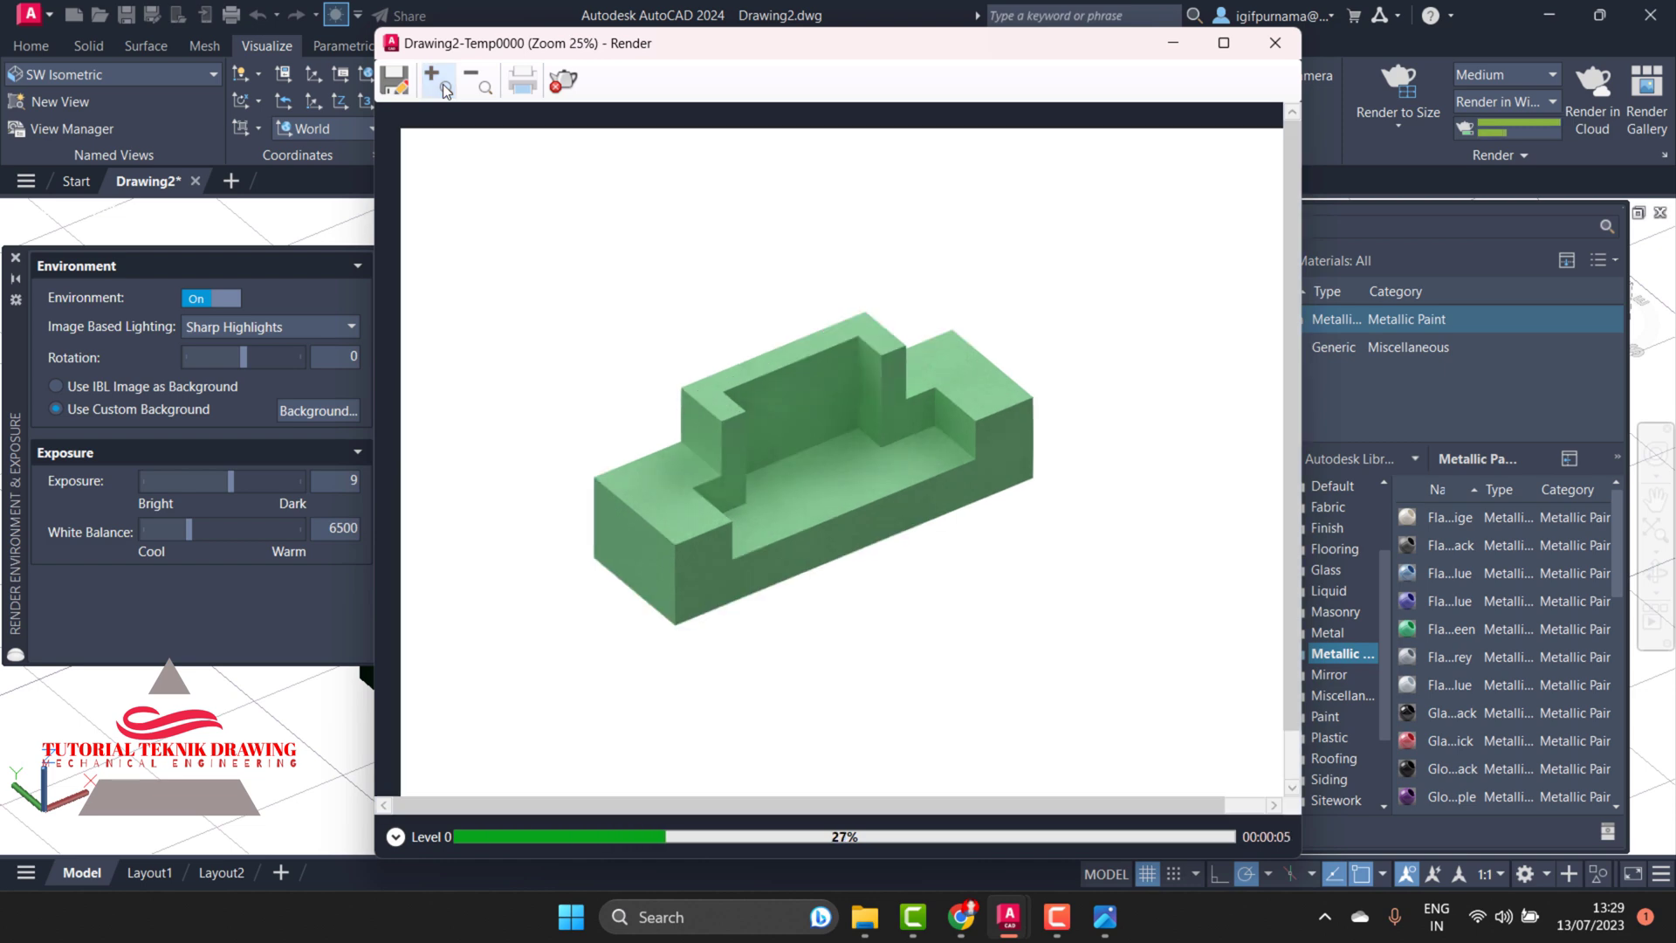